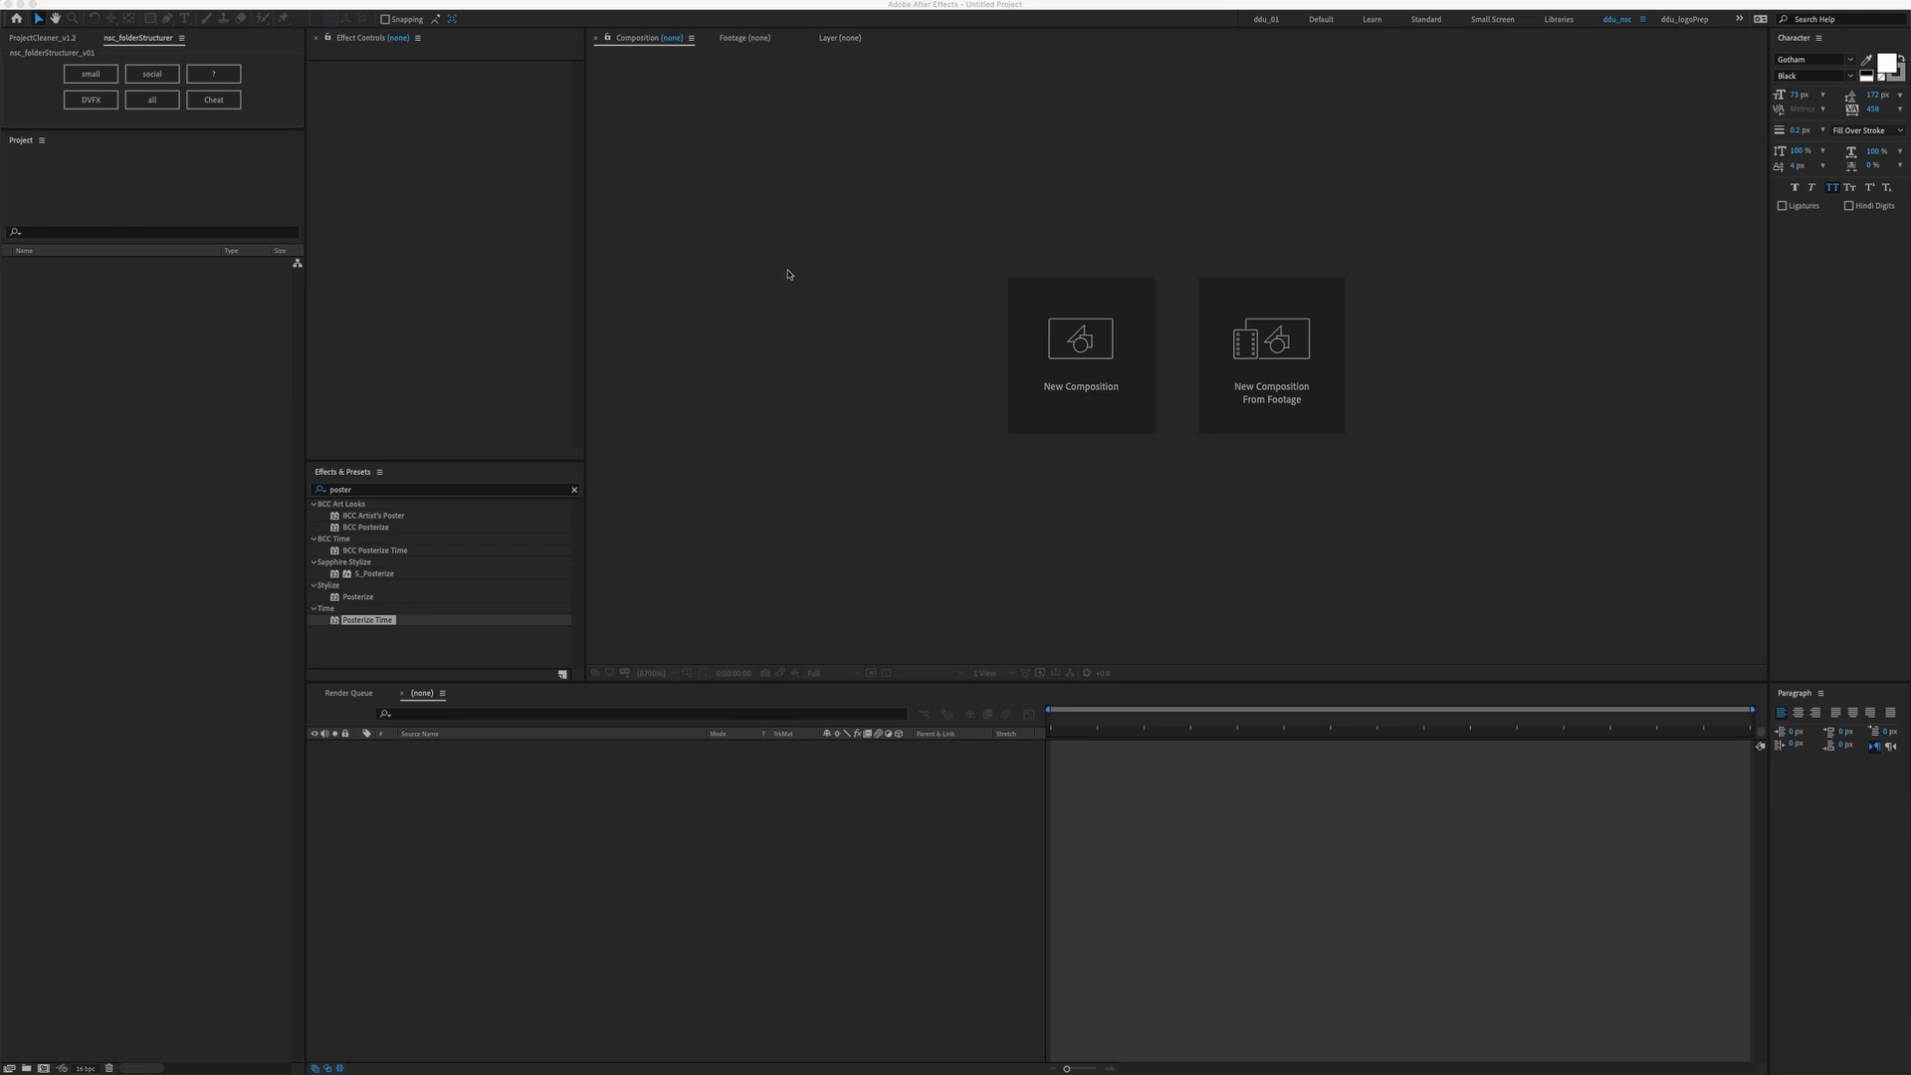
Create Comp 1 at 1920×1080, 25 fps, holding a full-frame pale yellow solid layer
{"action": "left_click", "coordinate": [789, 276]}
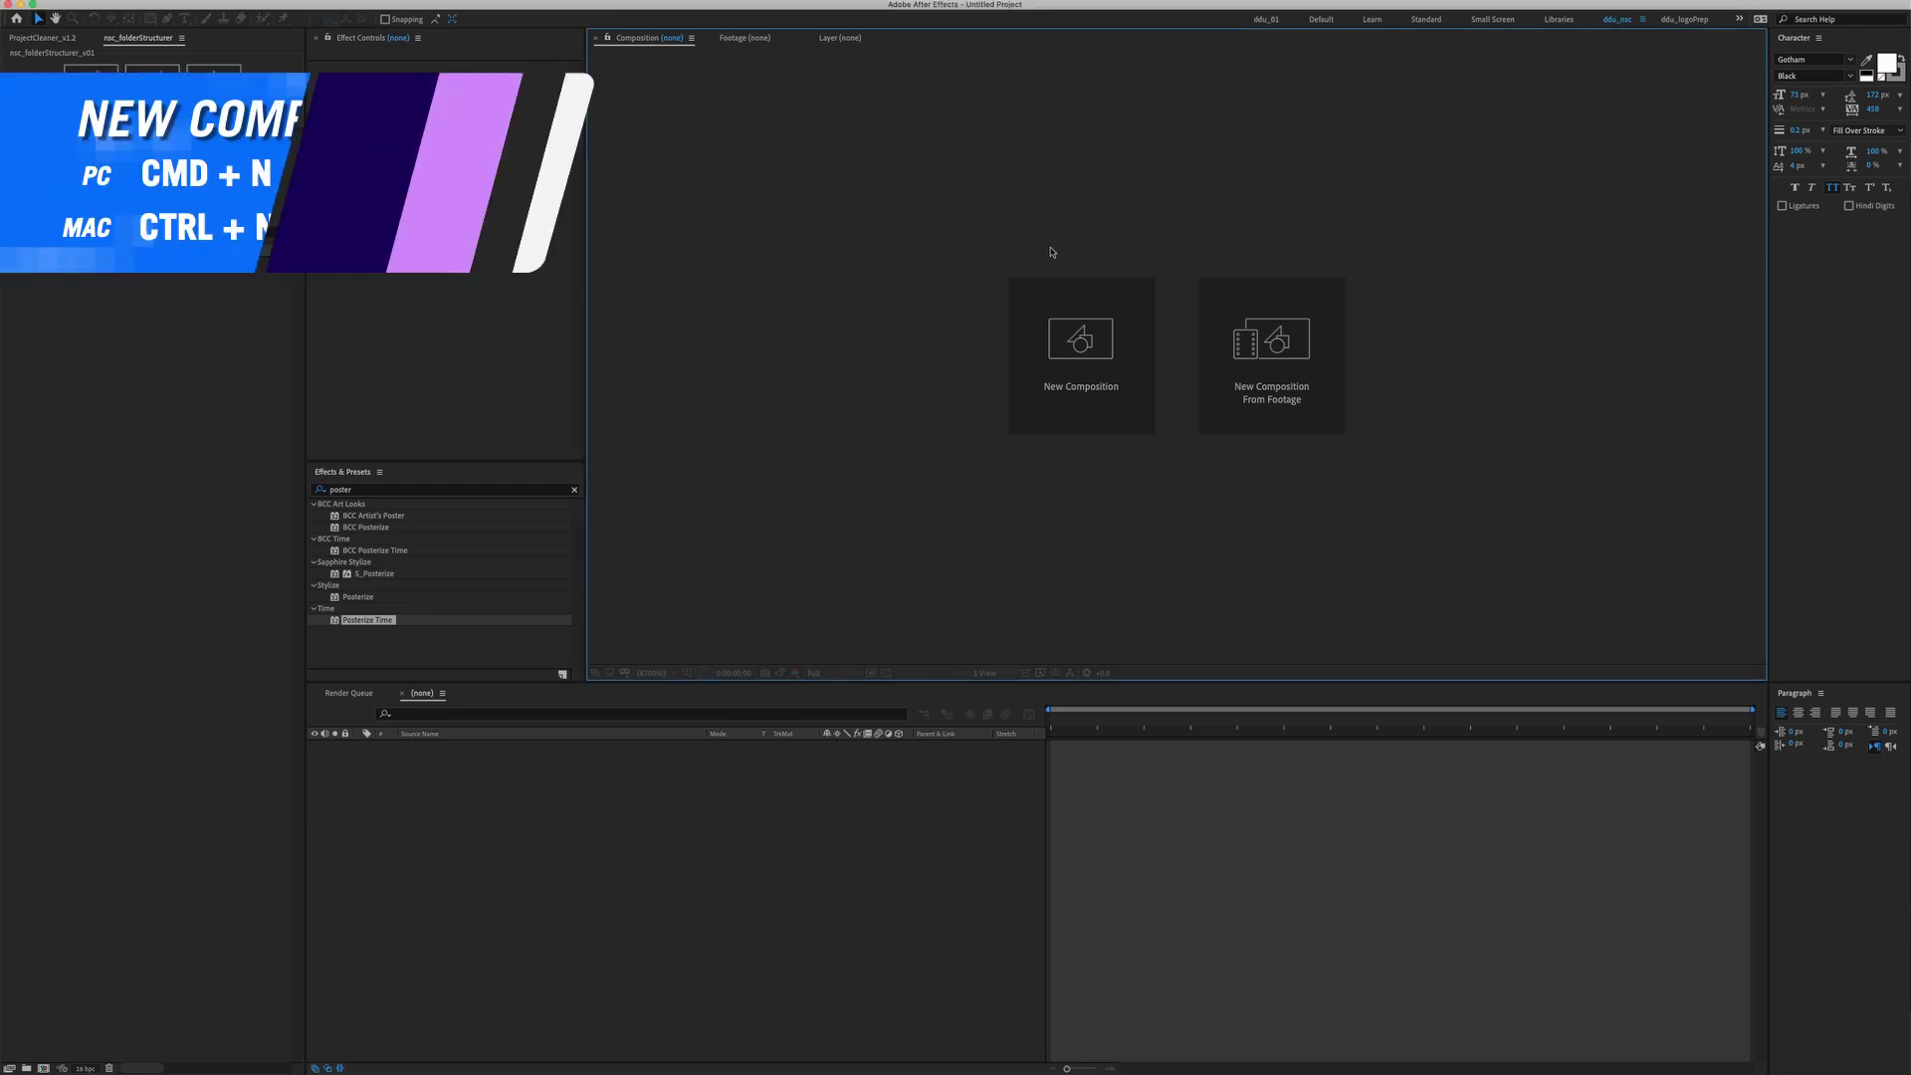
{"action": "key", "text": "super+n"}
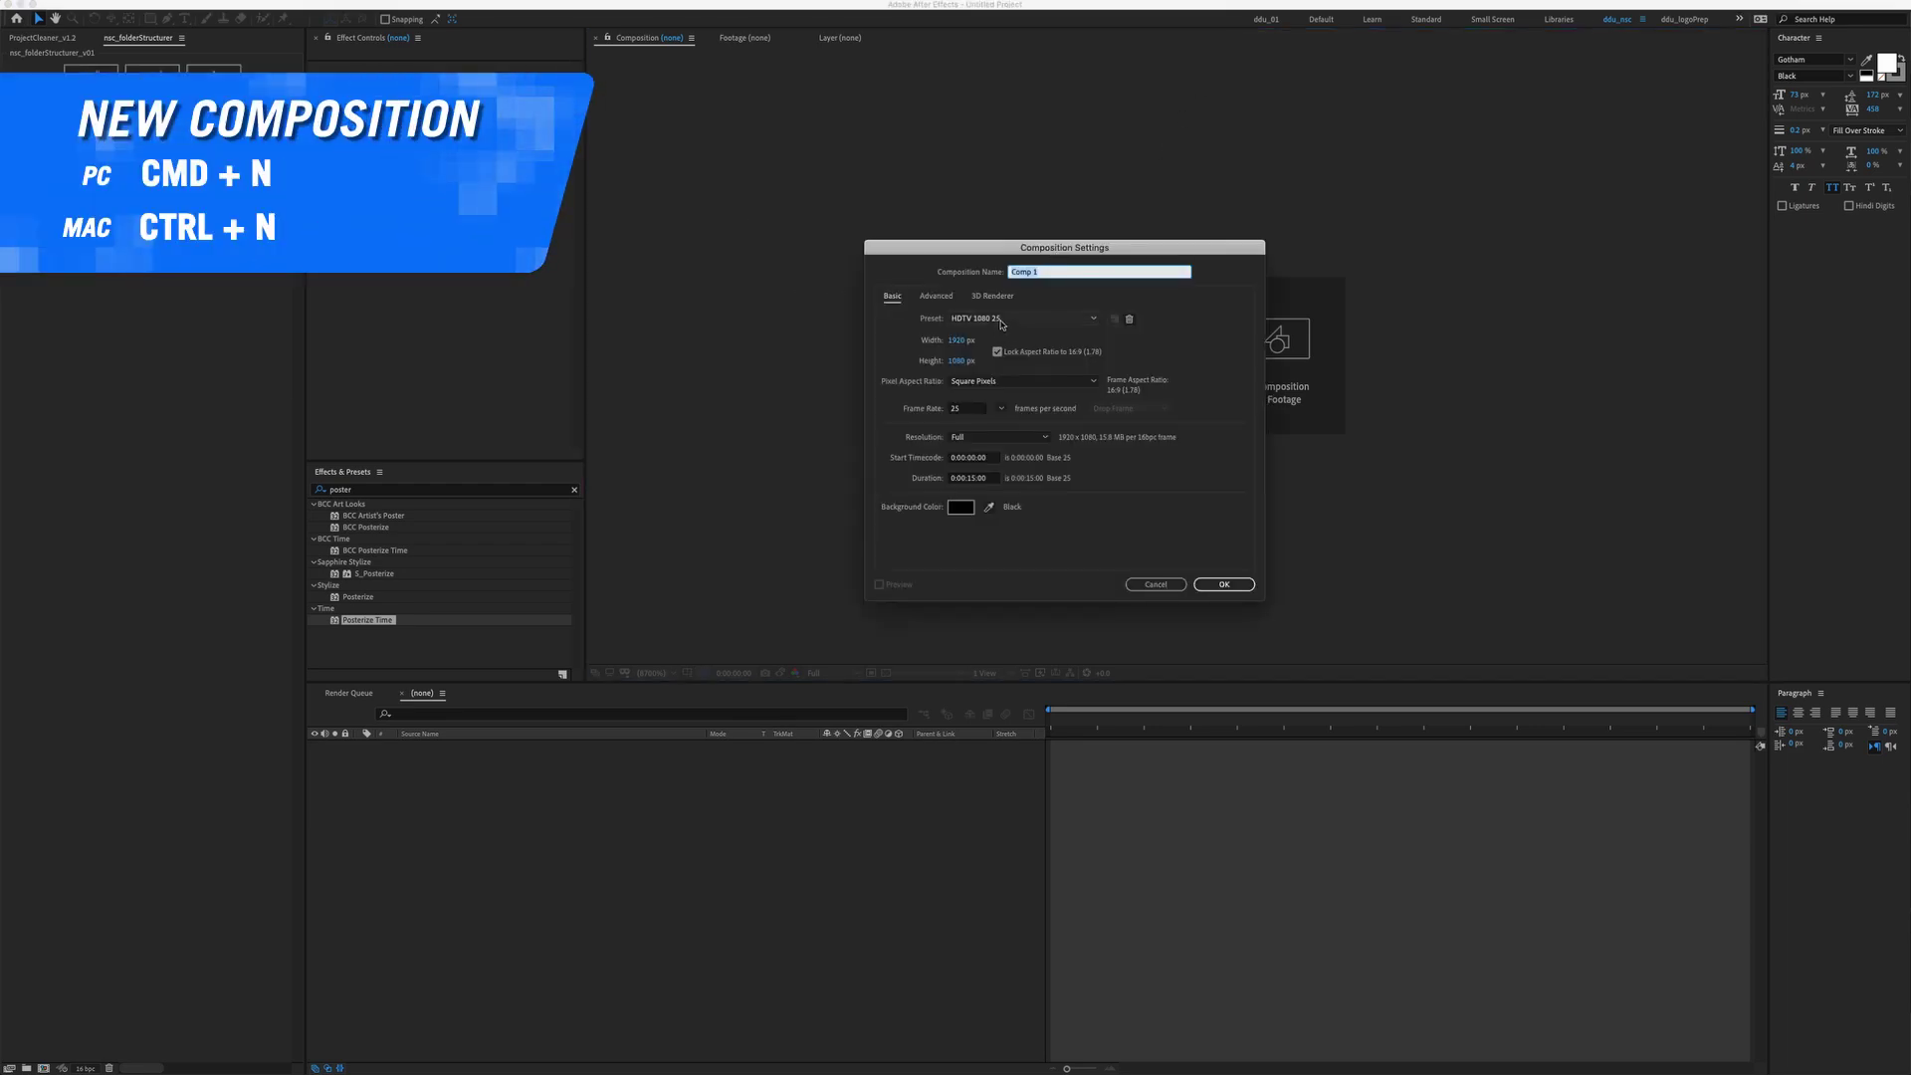
{"action": "left_click", "coordinate": [1224, 584]}
{"action": "key", "text": "super+y"}
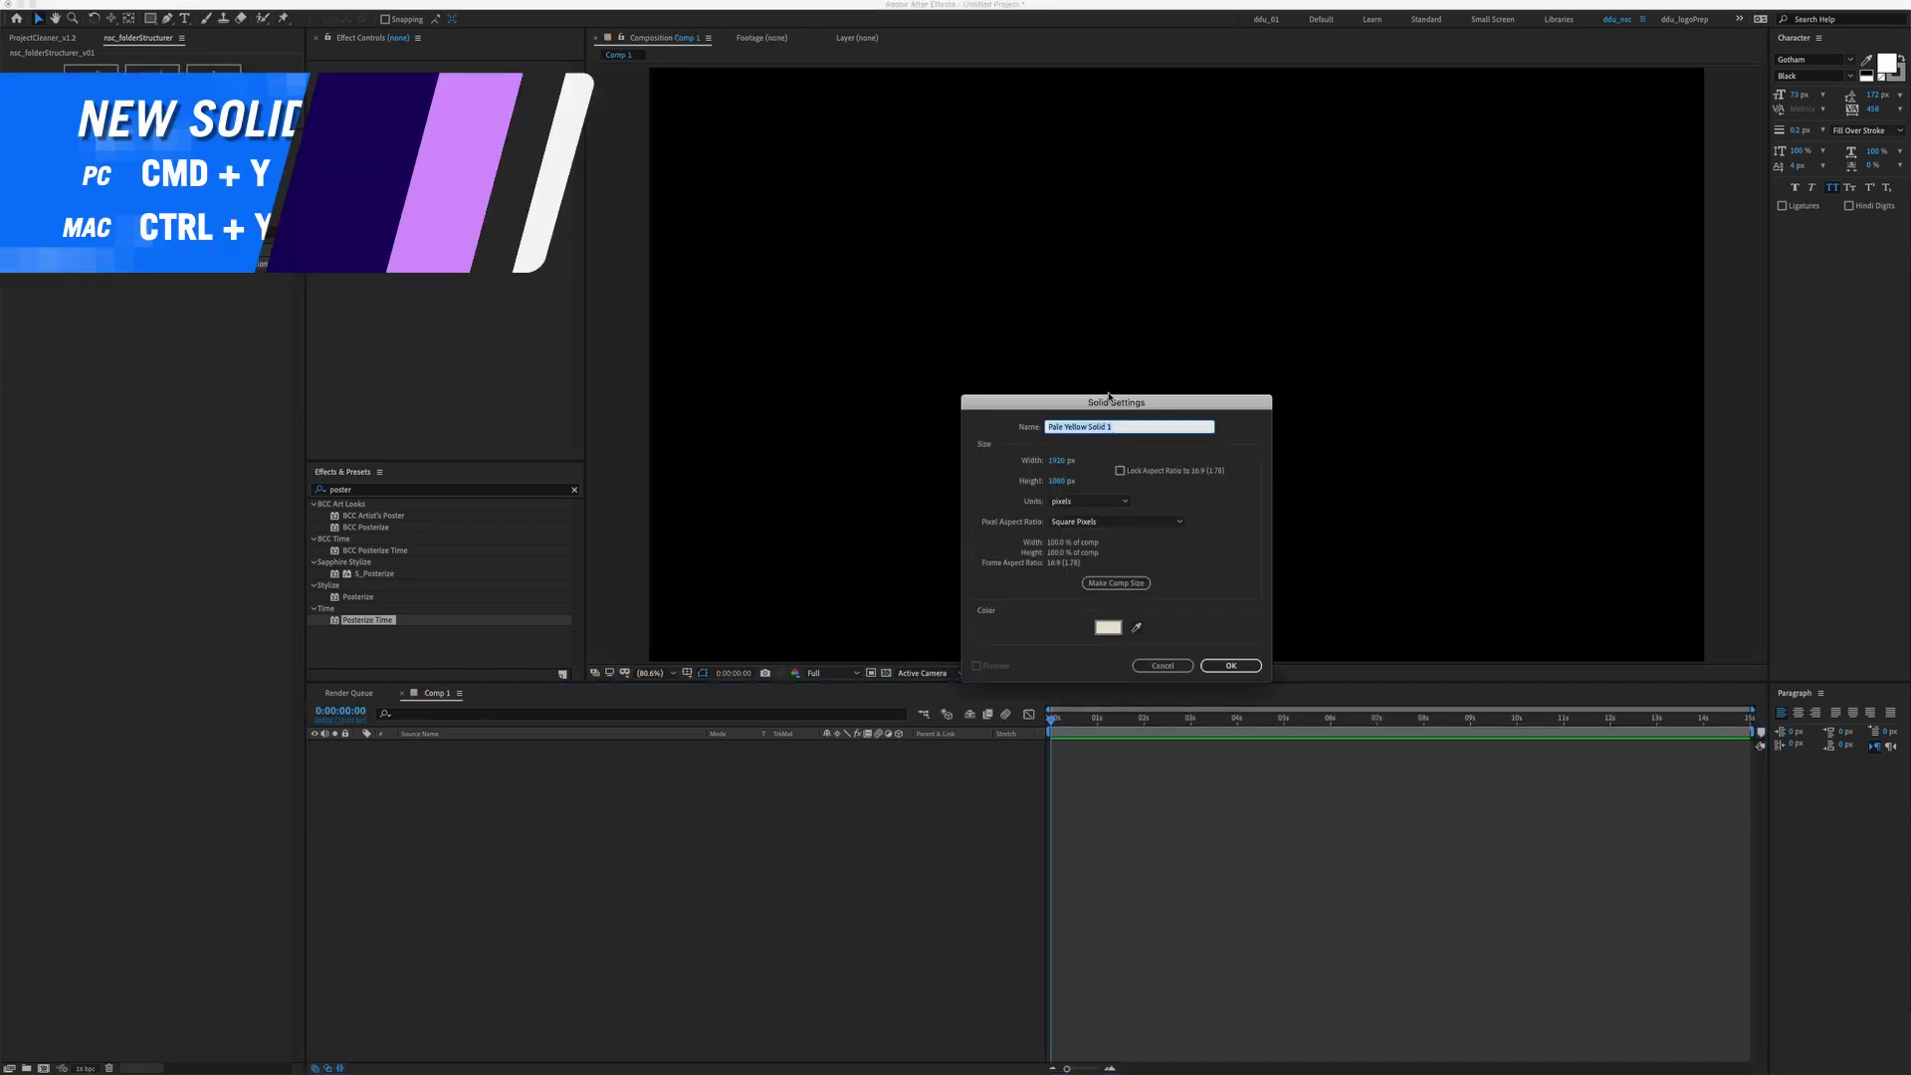
{"action": "left_click", "coordinate": [1231, 665]}
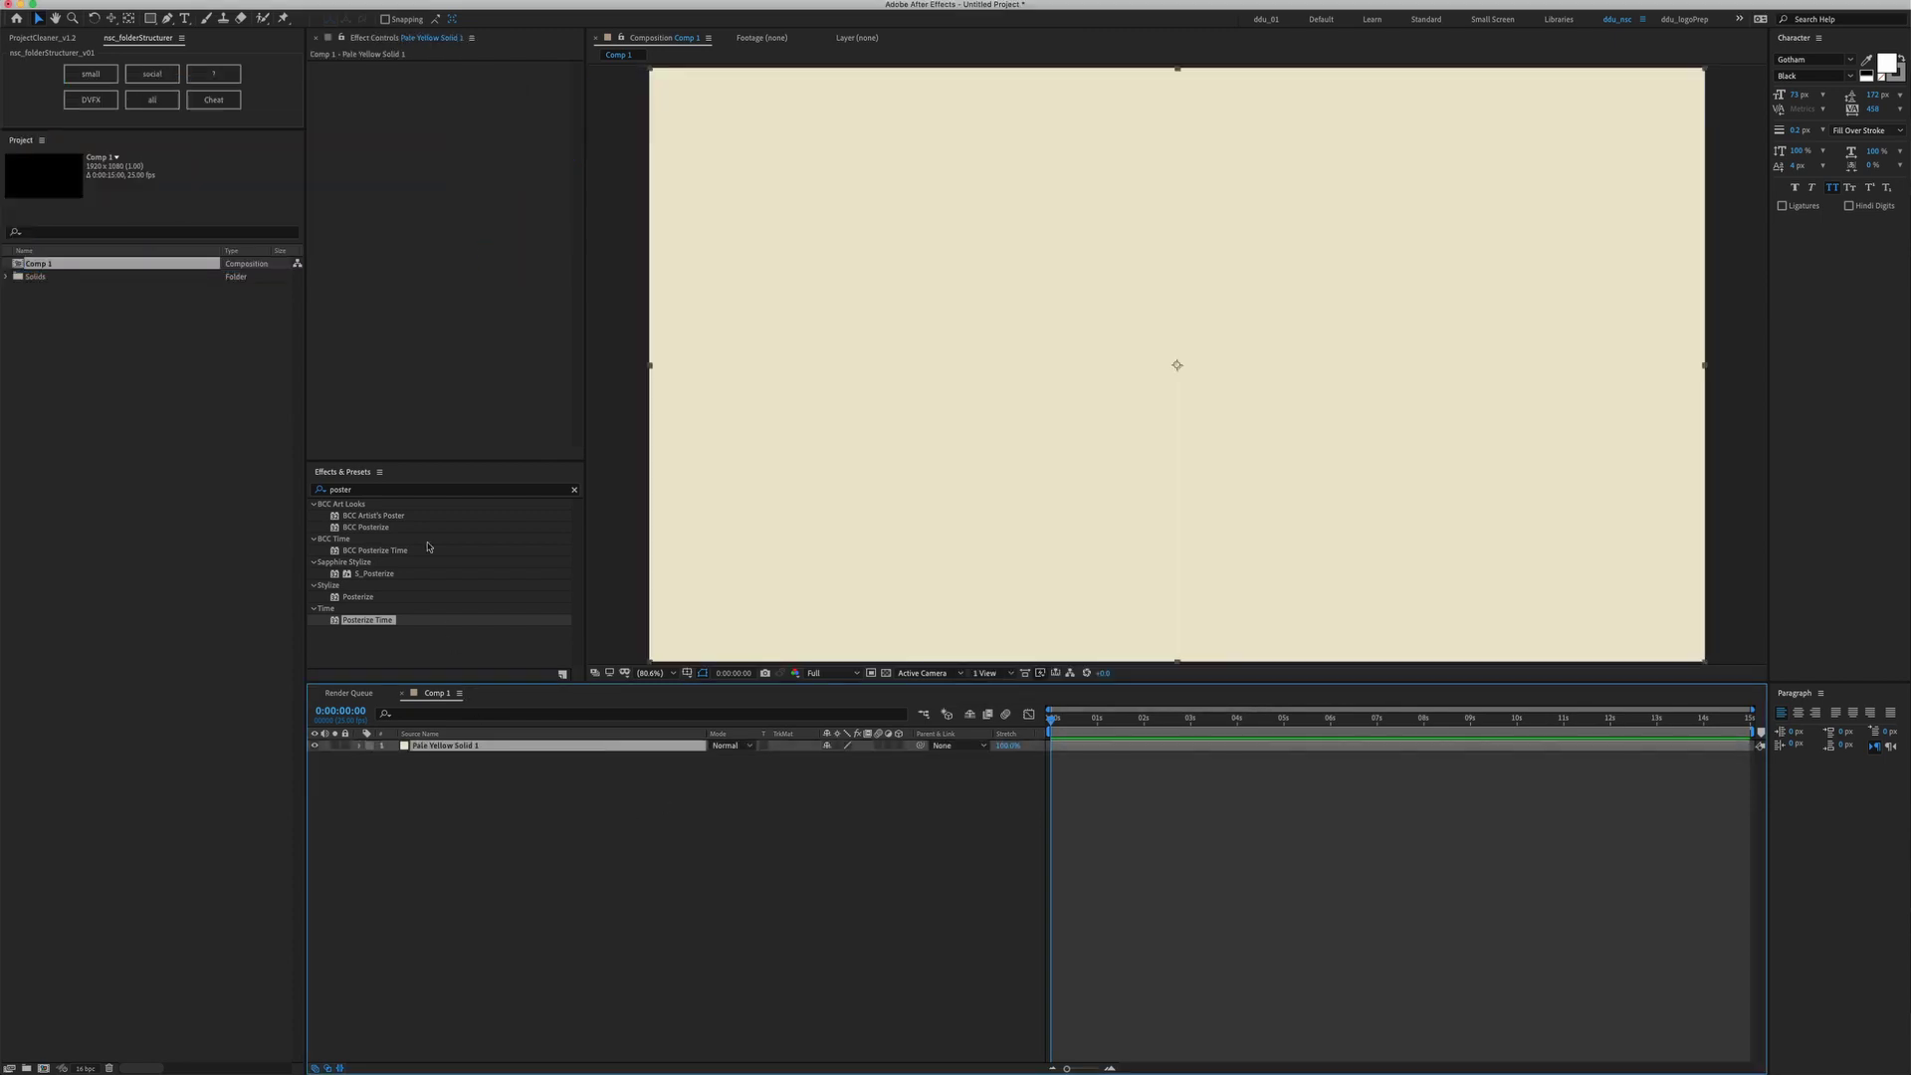
Find Particular in Effects & Presets and apply it to Pale Yellow Solid 1
{"action": "left_click", "coordinate": [408, 488]}
{"action": "type", "text": "particula"}
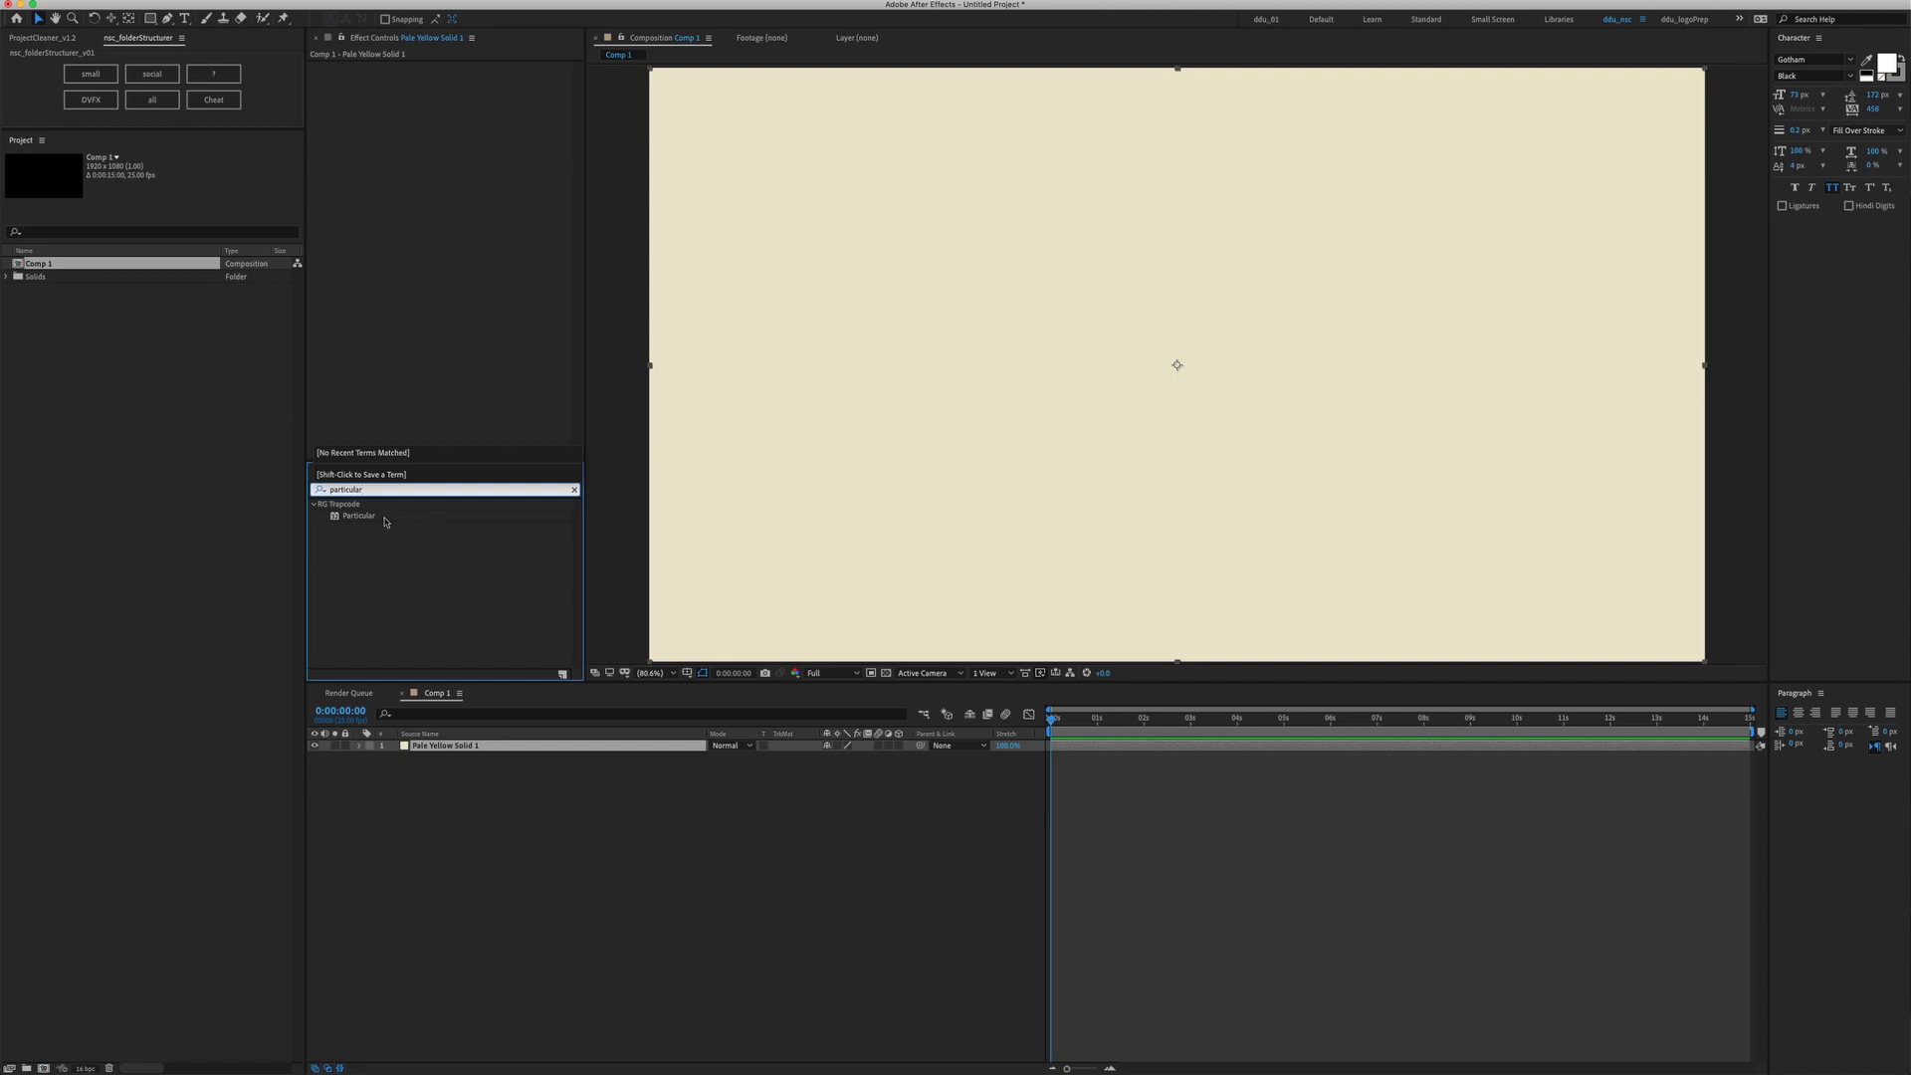
{"action": "left_click", "coordinate": [368, 515]}
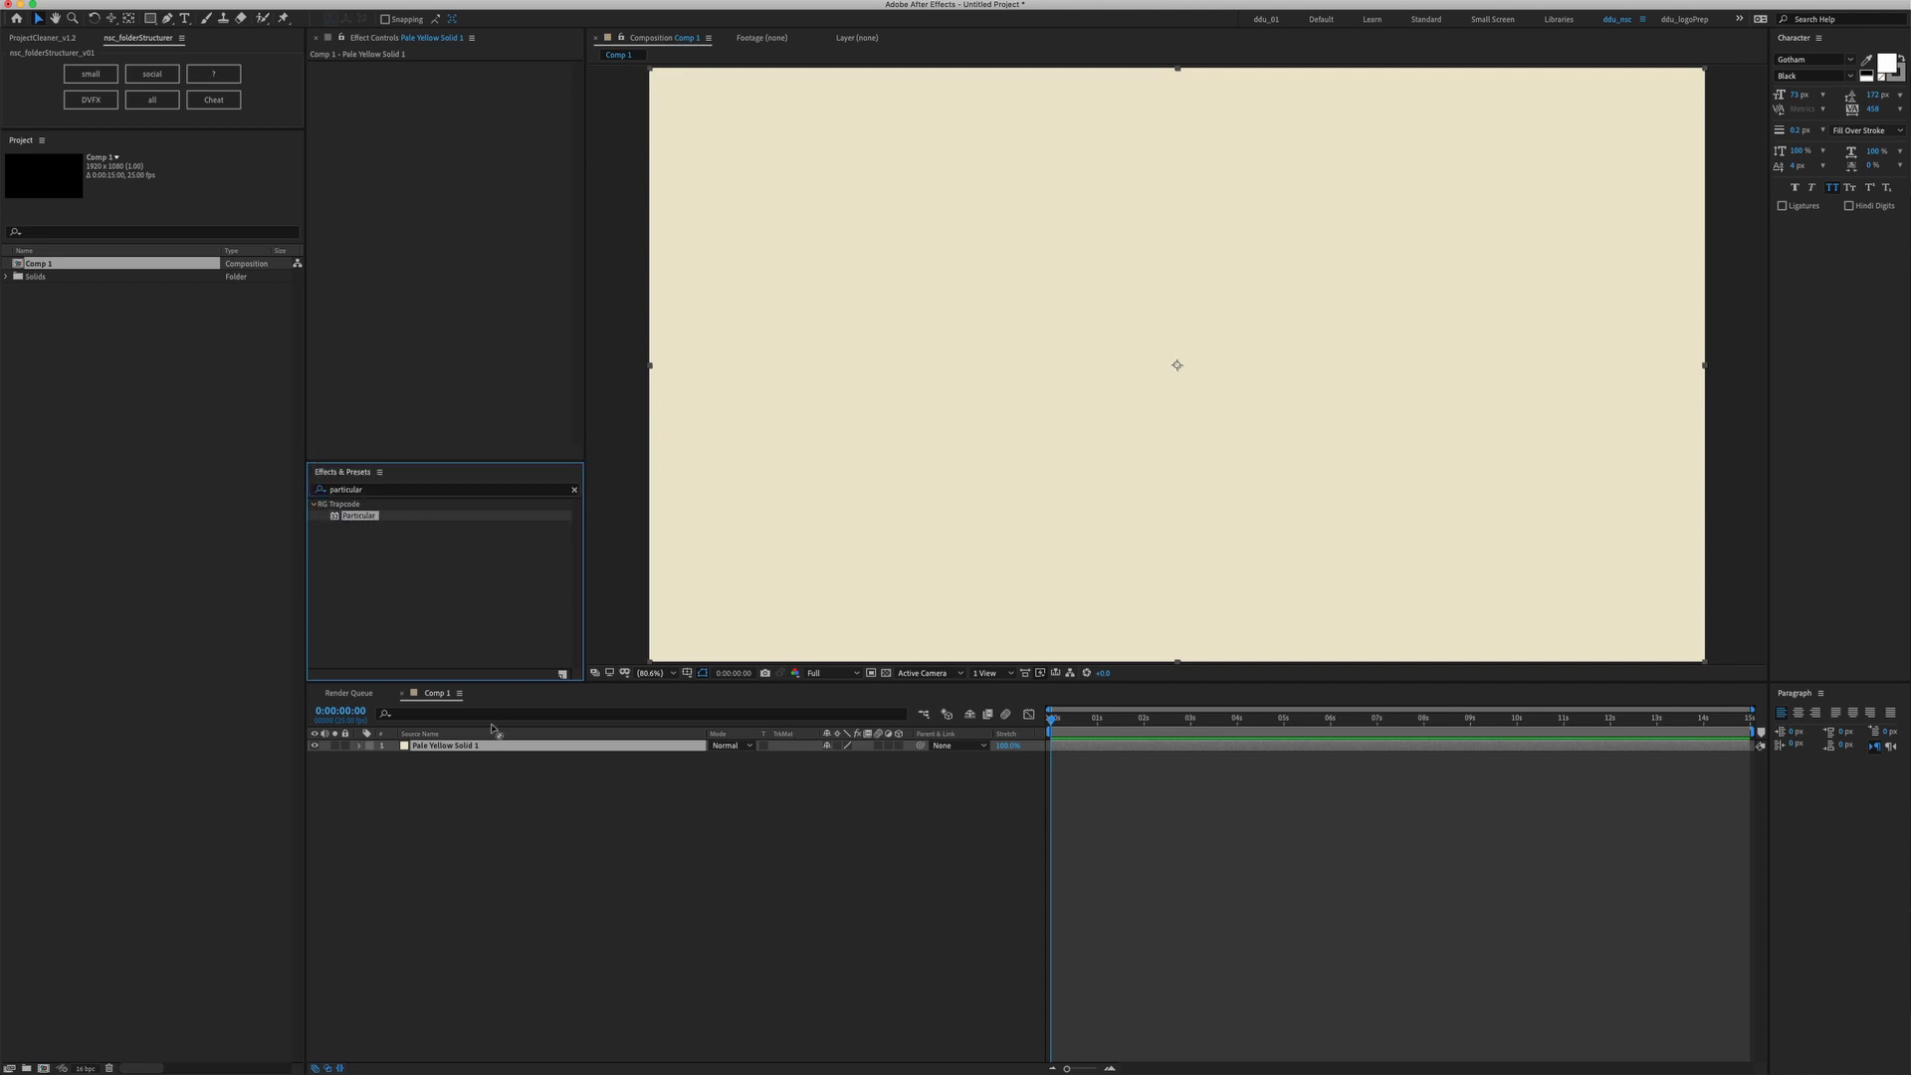
{"action": "left_click", "coordinate": [495, 758]}
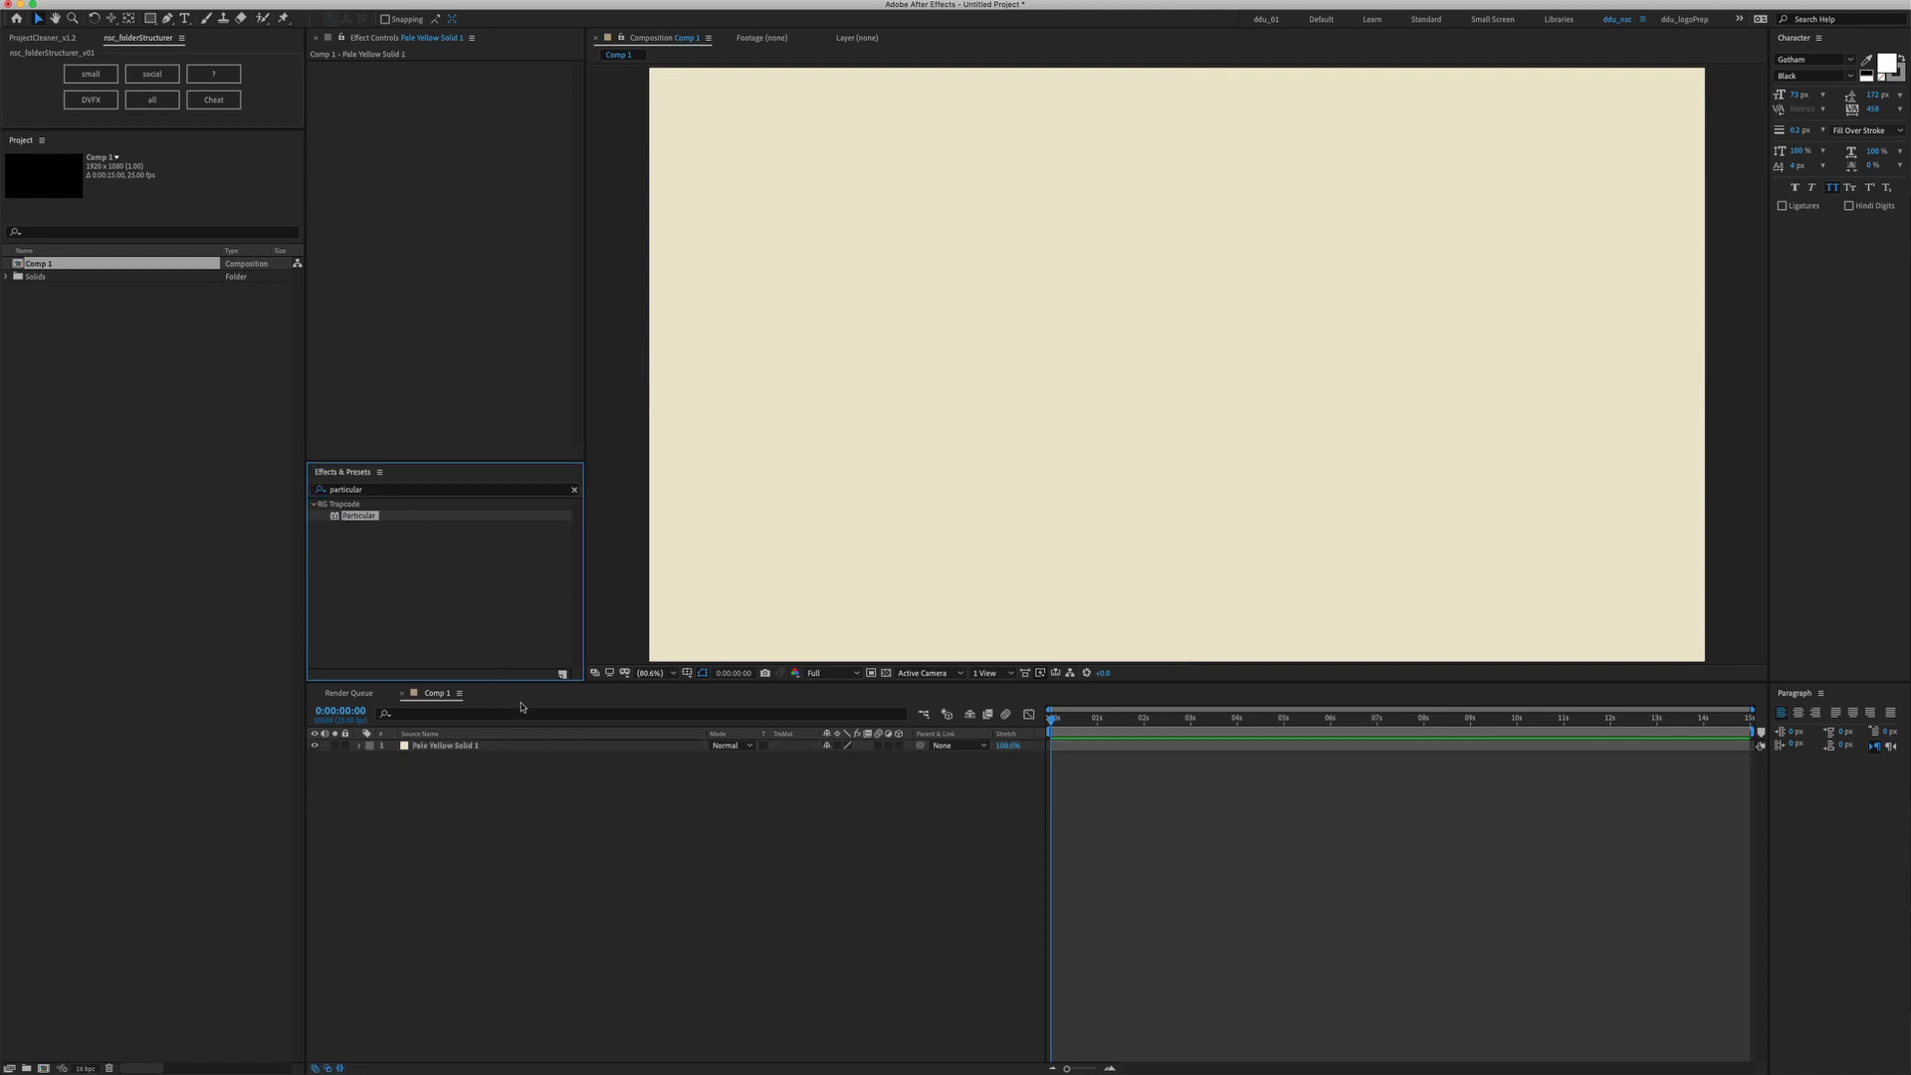
{"action": "key", "text": "Return"}
Scrub the timeline to around ten seconds to preview the white particle burst
{"action": "left_click_drag", "start_coordinate": [1113, 717], "coordinate": [1470, 719]}
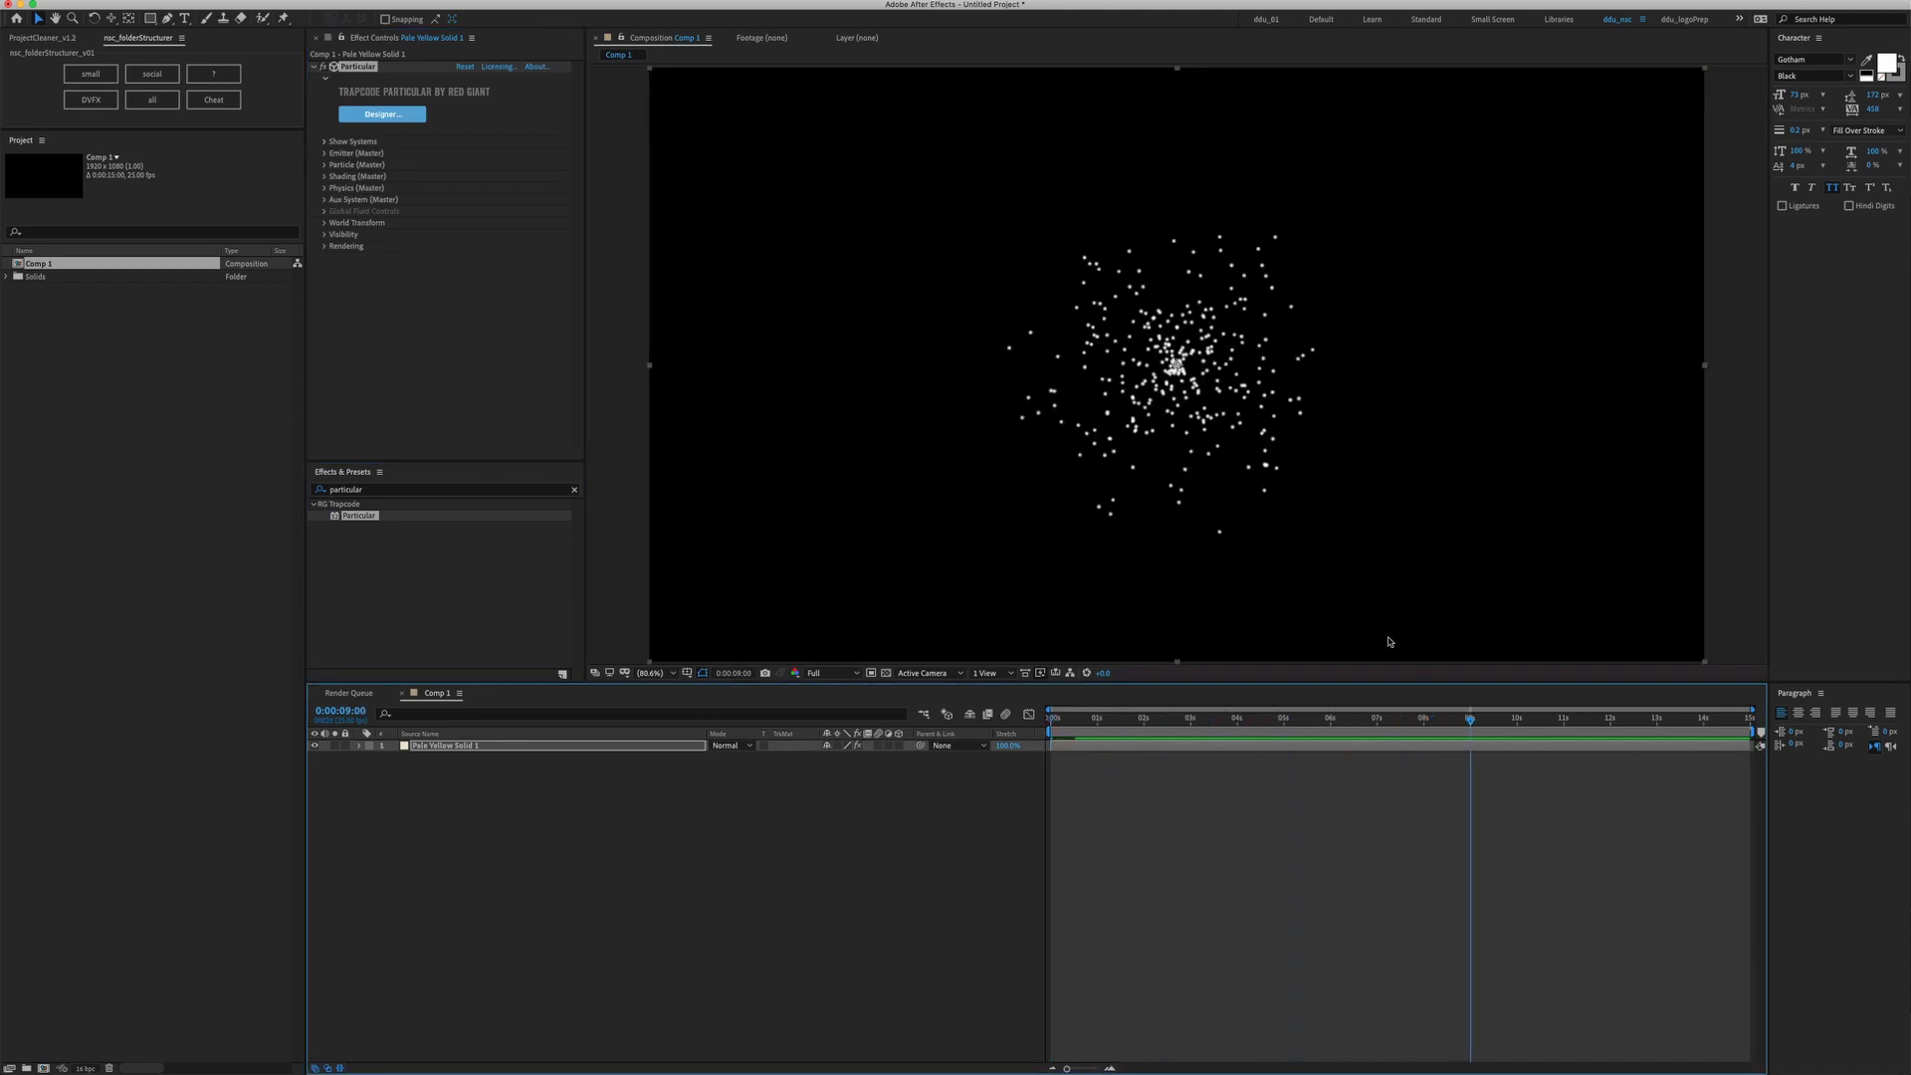
{"action": "left_click", "coordinate": [1562, 717]}
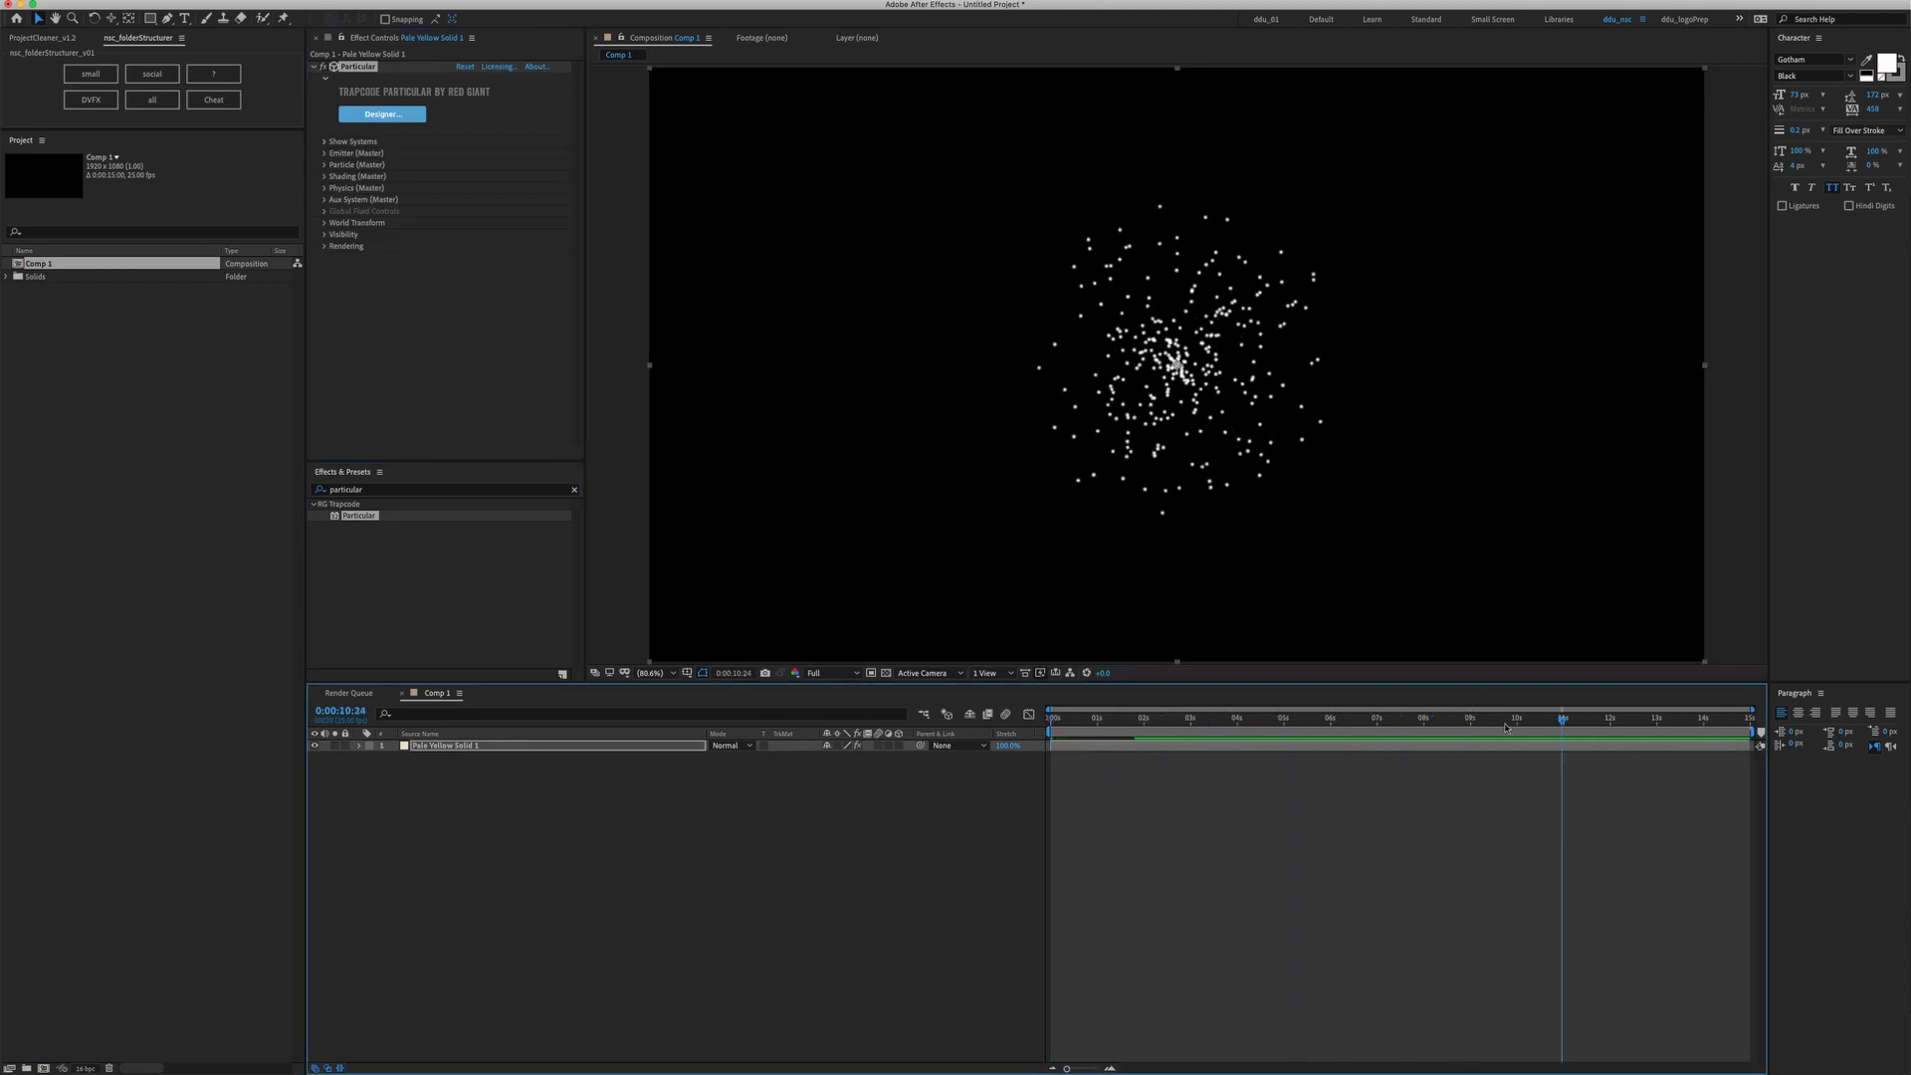
{"action": "left_click_drag", "start_coordinate": [1461, 718], "coordinate": [1555, 717]}
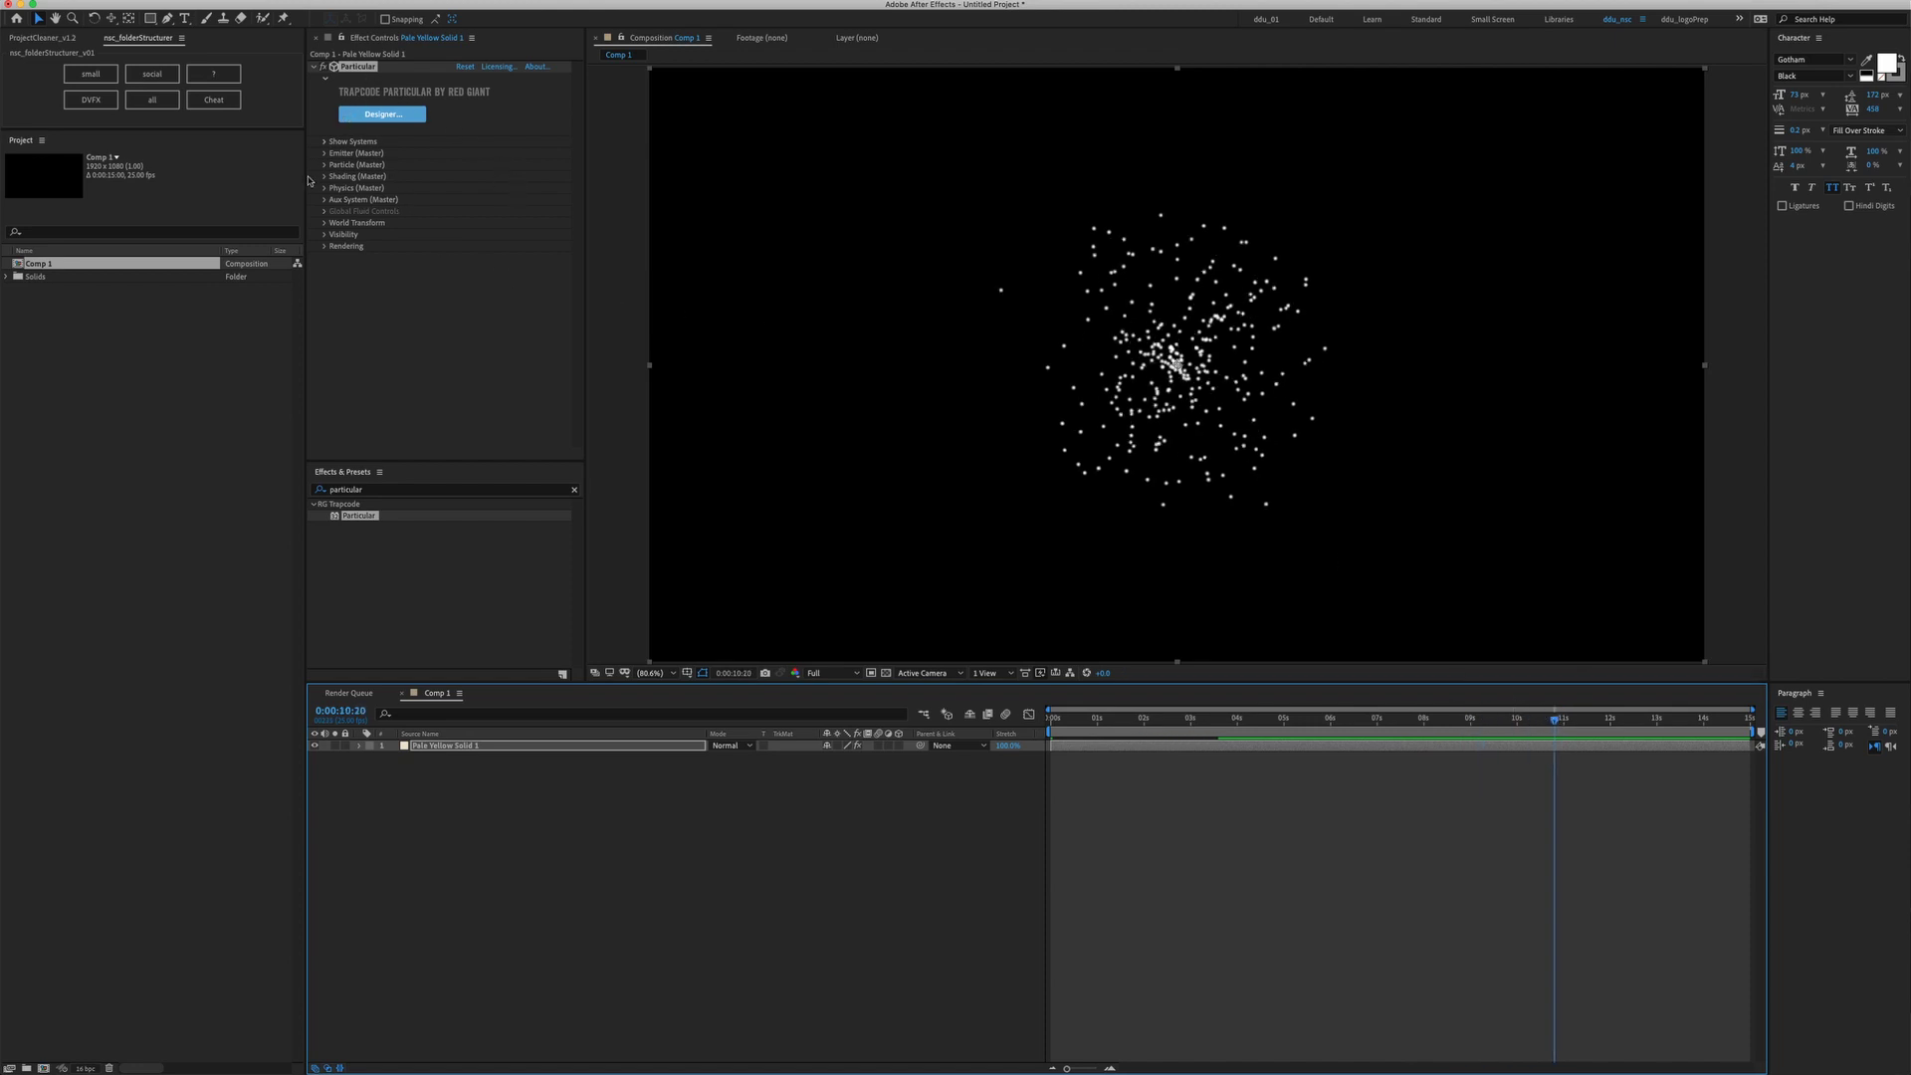
Set Particular's Emitter Particles/sec to 500
{"action": "left_click", "coordinate": [324, 155]}
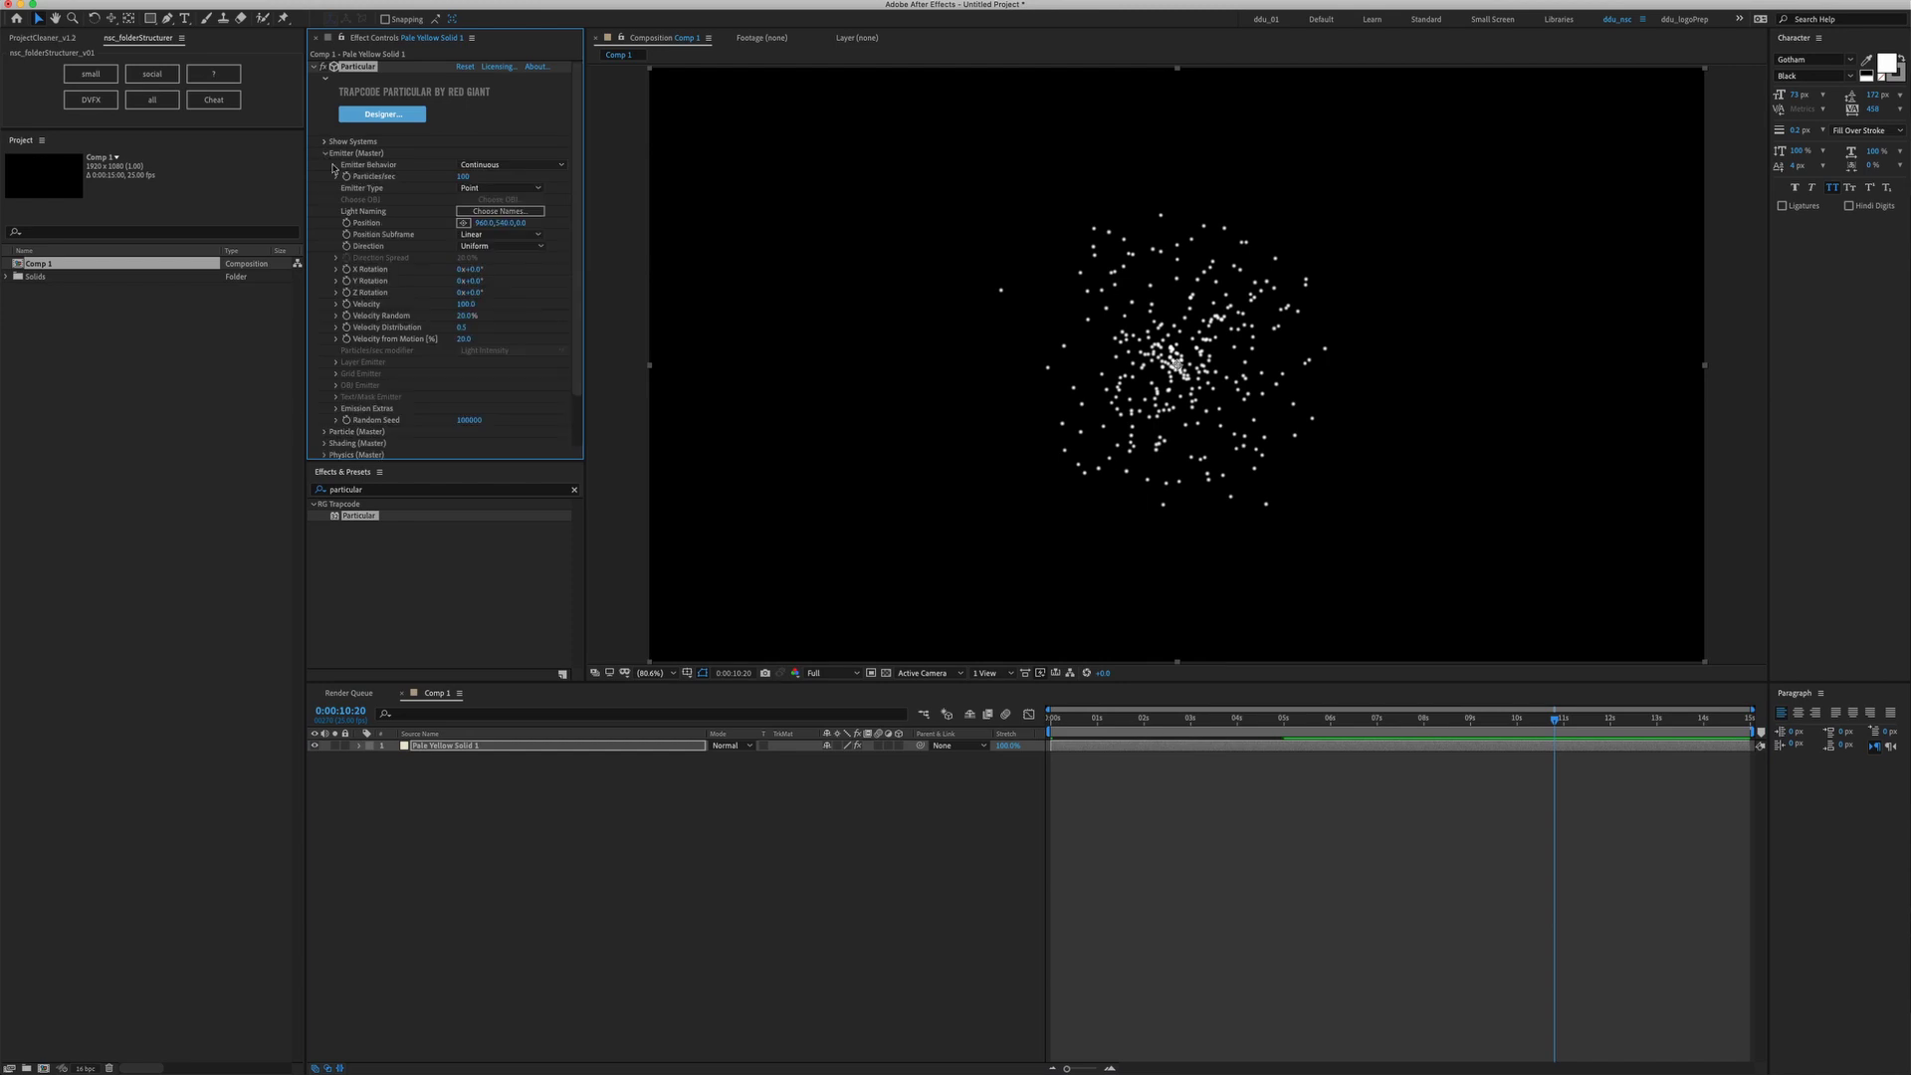
{"action": "left_click", "coordinate": [463, 176]}
{"action": "type", "text": "500"}
{"action": "key", "text": "Return"}
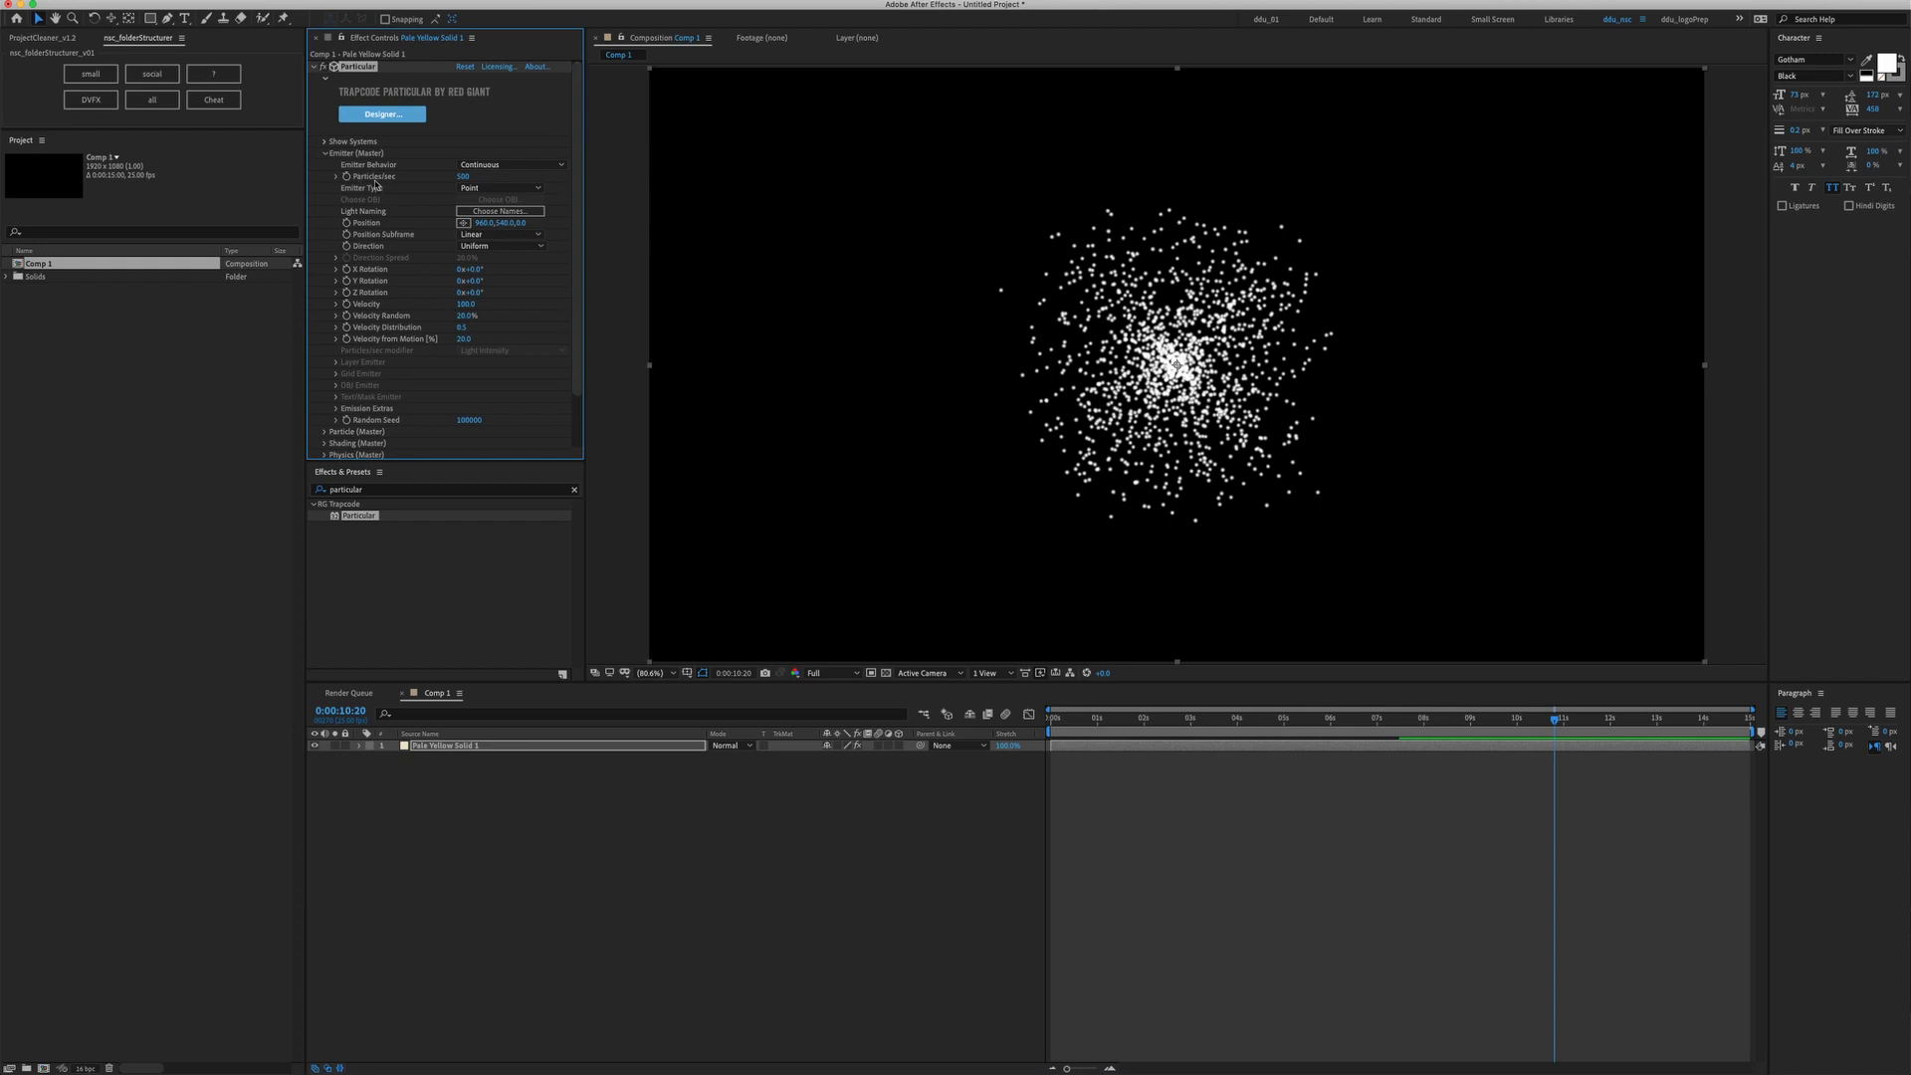
{"action": "left_click", "coordinate": [1602, 722]}
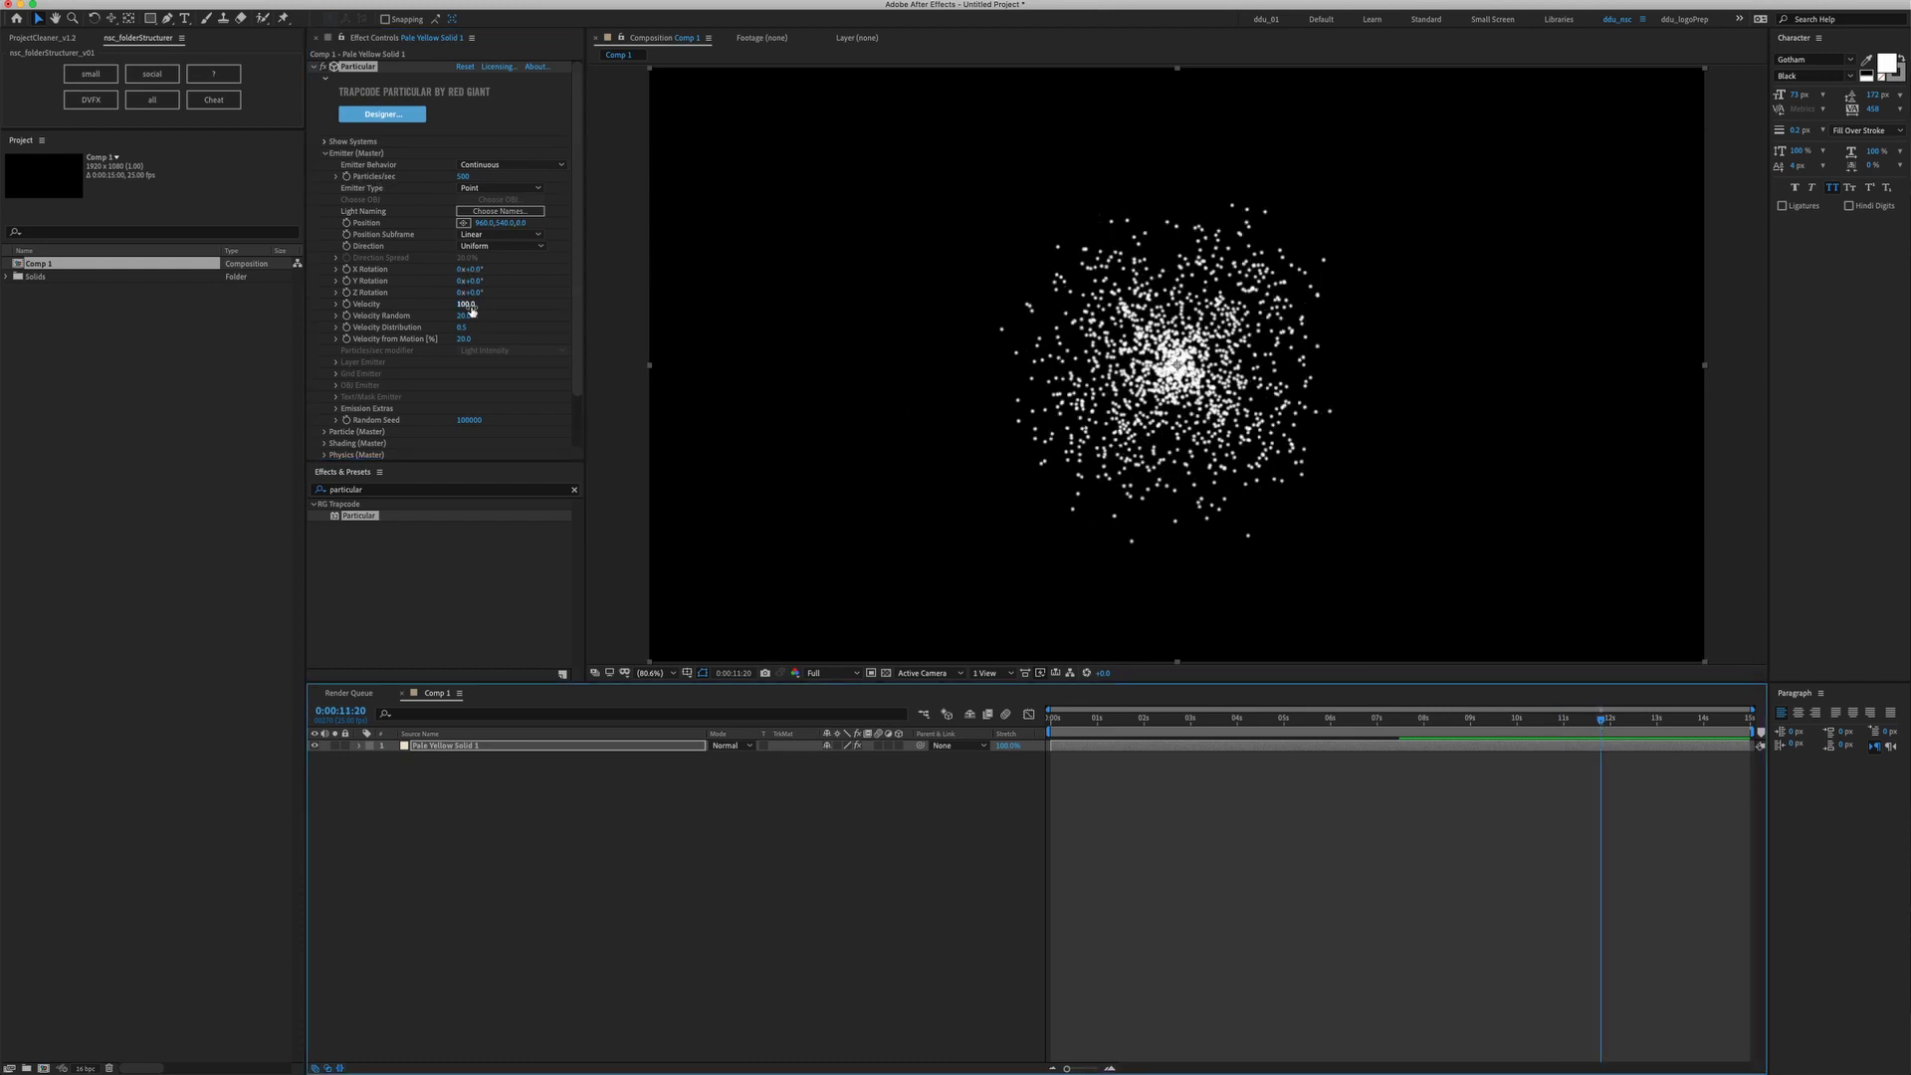
Set the emitter Velocity to 250 and play the comp to preview the wider spread
{"action": "left_click", "coordinate": [467, 304]}
{"action": "key", "text": "Return"}
{"action": "left_click", "coordinate": [1600, 702]}
{"action": "key", "text": "space"}
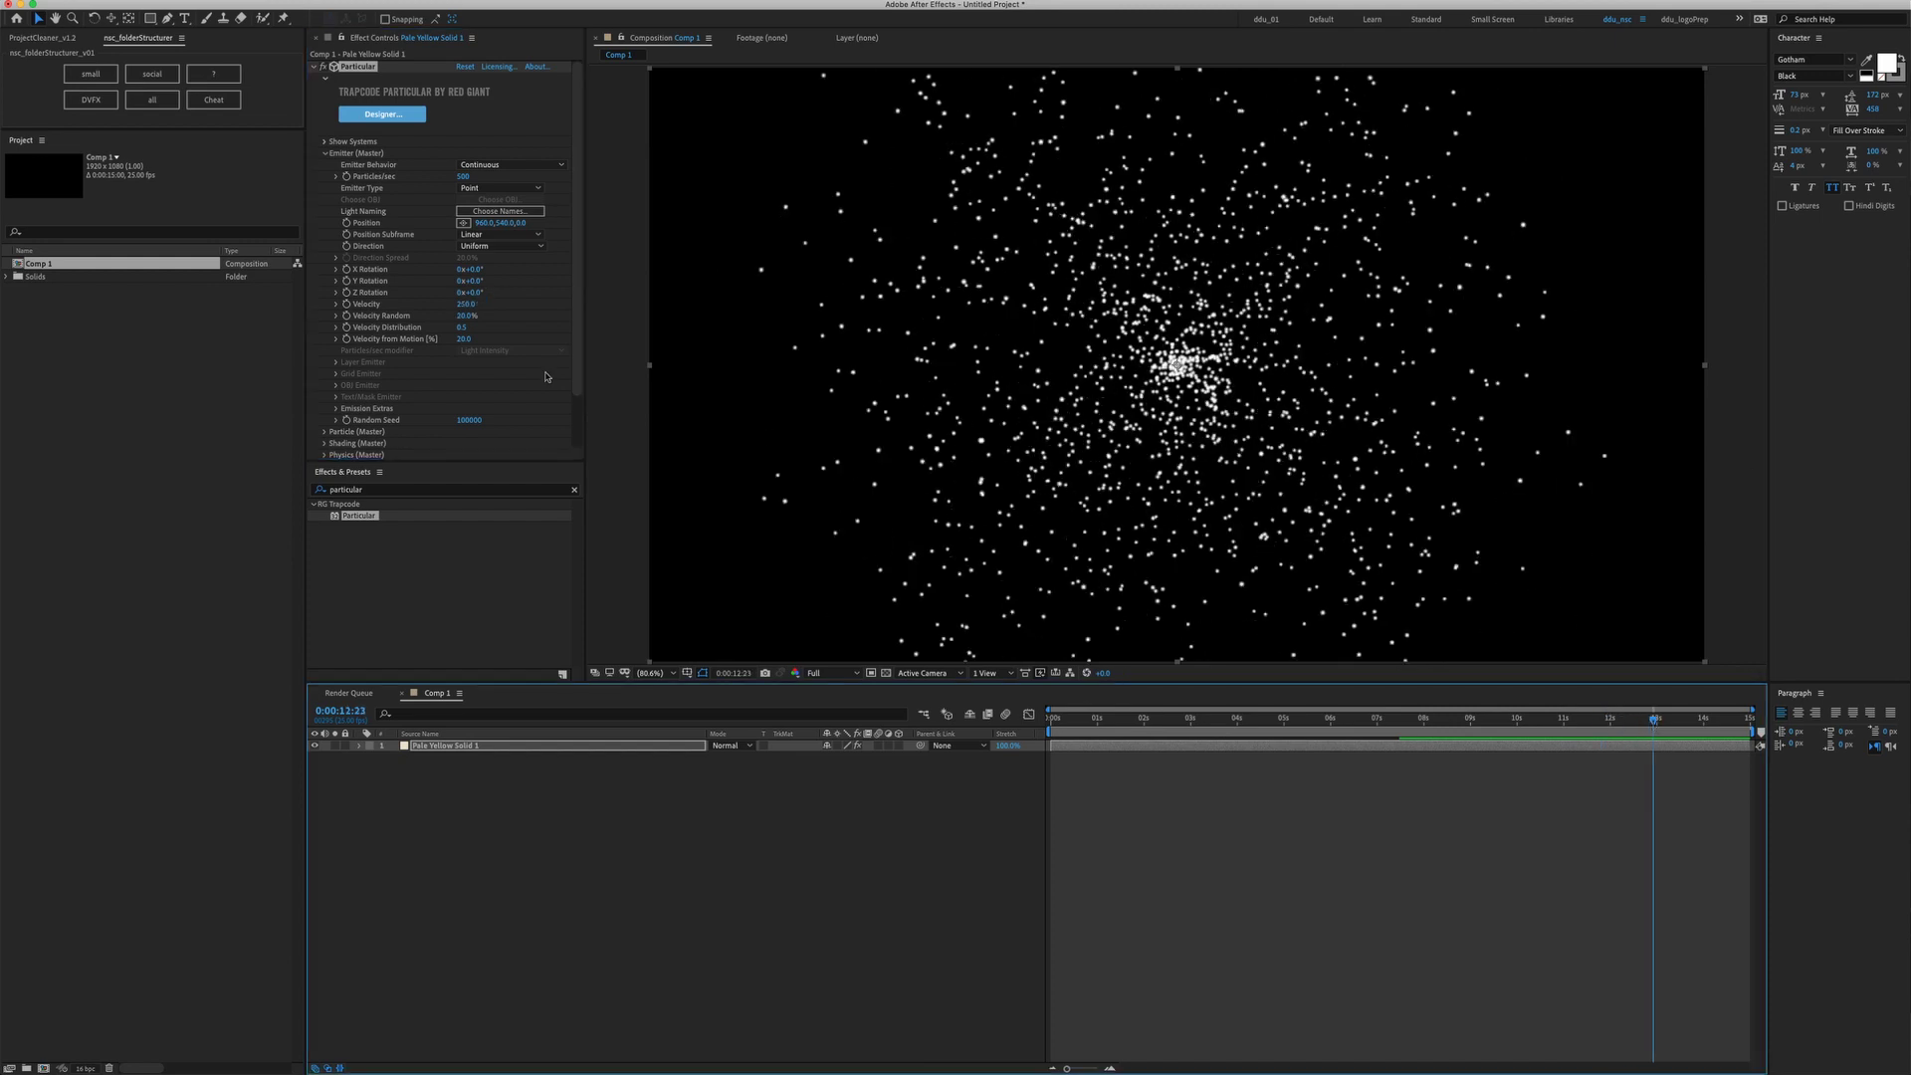
{"action": "scroll", "coordinate": [567, 320], "scroll_direction": "down", "scroll_amount": 2}
{"action": "left_click", "coordinate": [326, 383]}
{"action": "scroll", "coordinate": [566, 248], "scroll_direction": "down", "scroll_amount": 5}
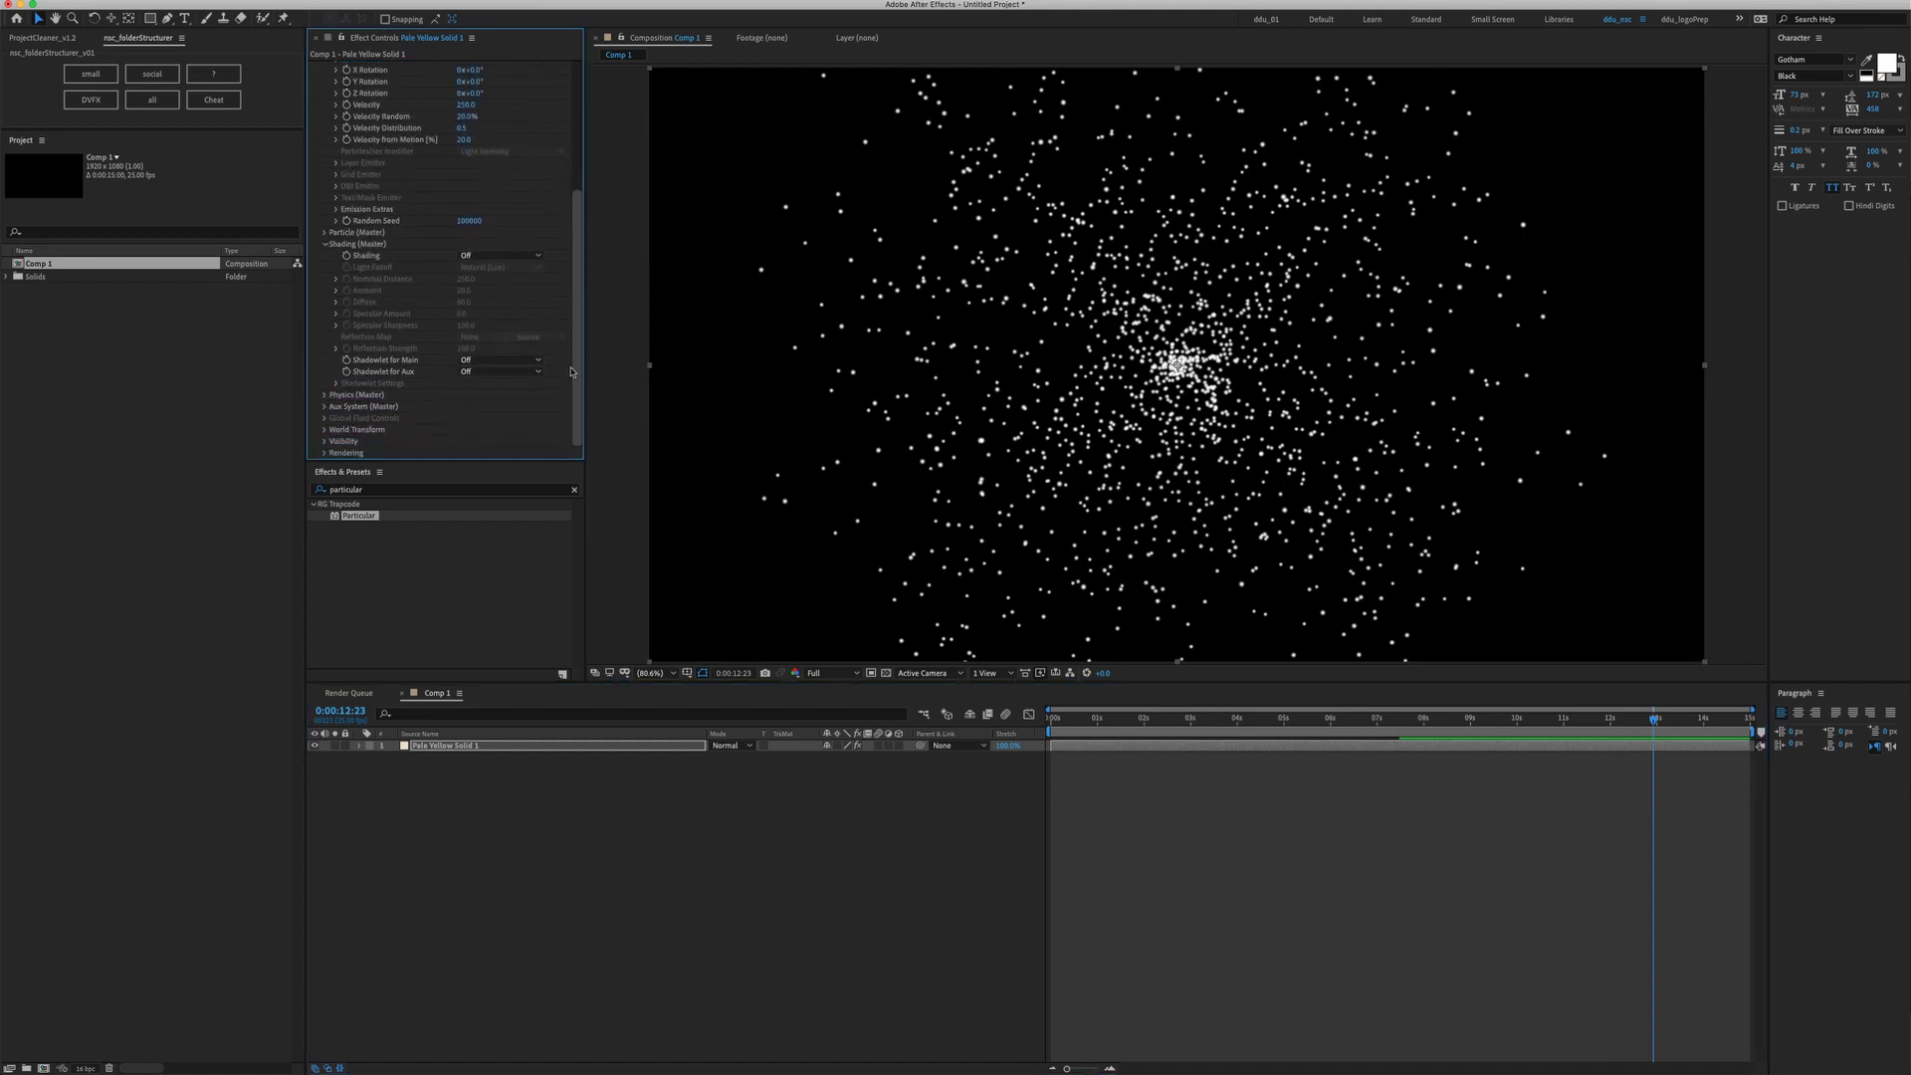
{"action": "scroll", "coordinate": [567, 248], "scroll_direction": "up", "scroll_amount": 5}
{"action": "scroll", "coordinate": [557, 199], "scroll_direction": "up", "scroll_amount": 3}
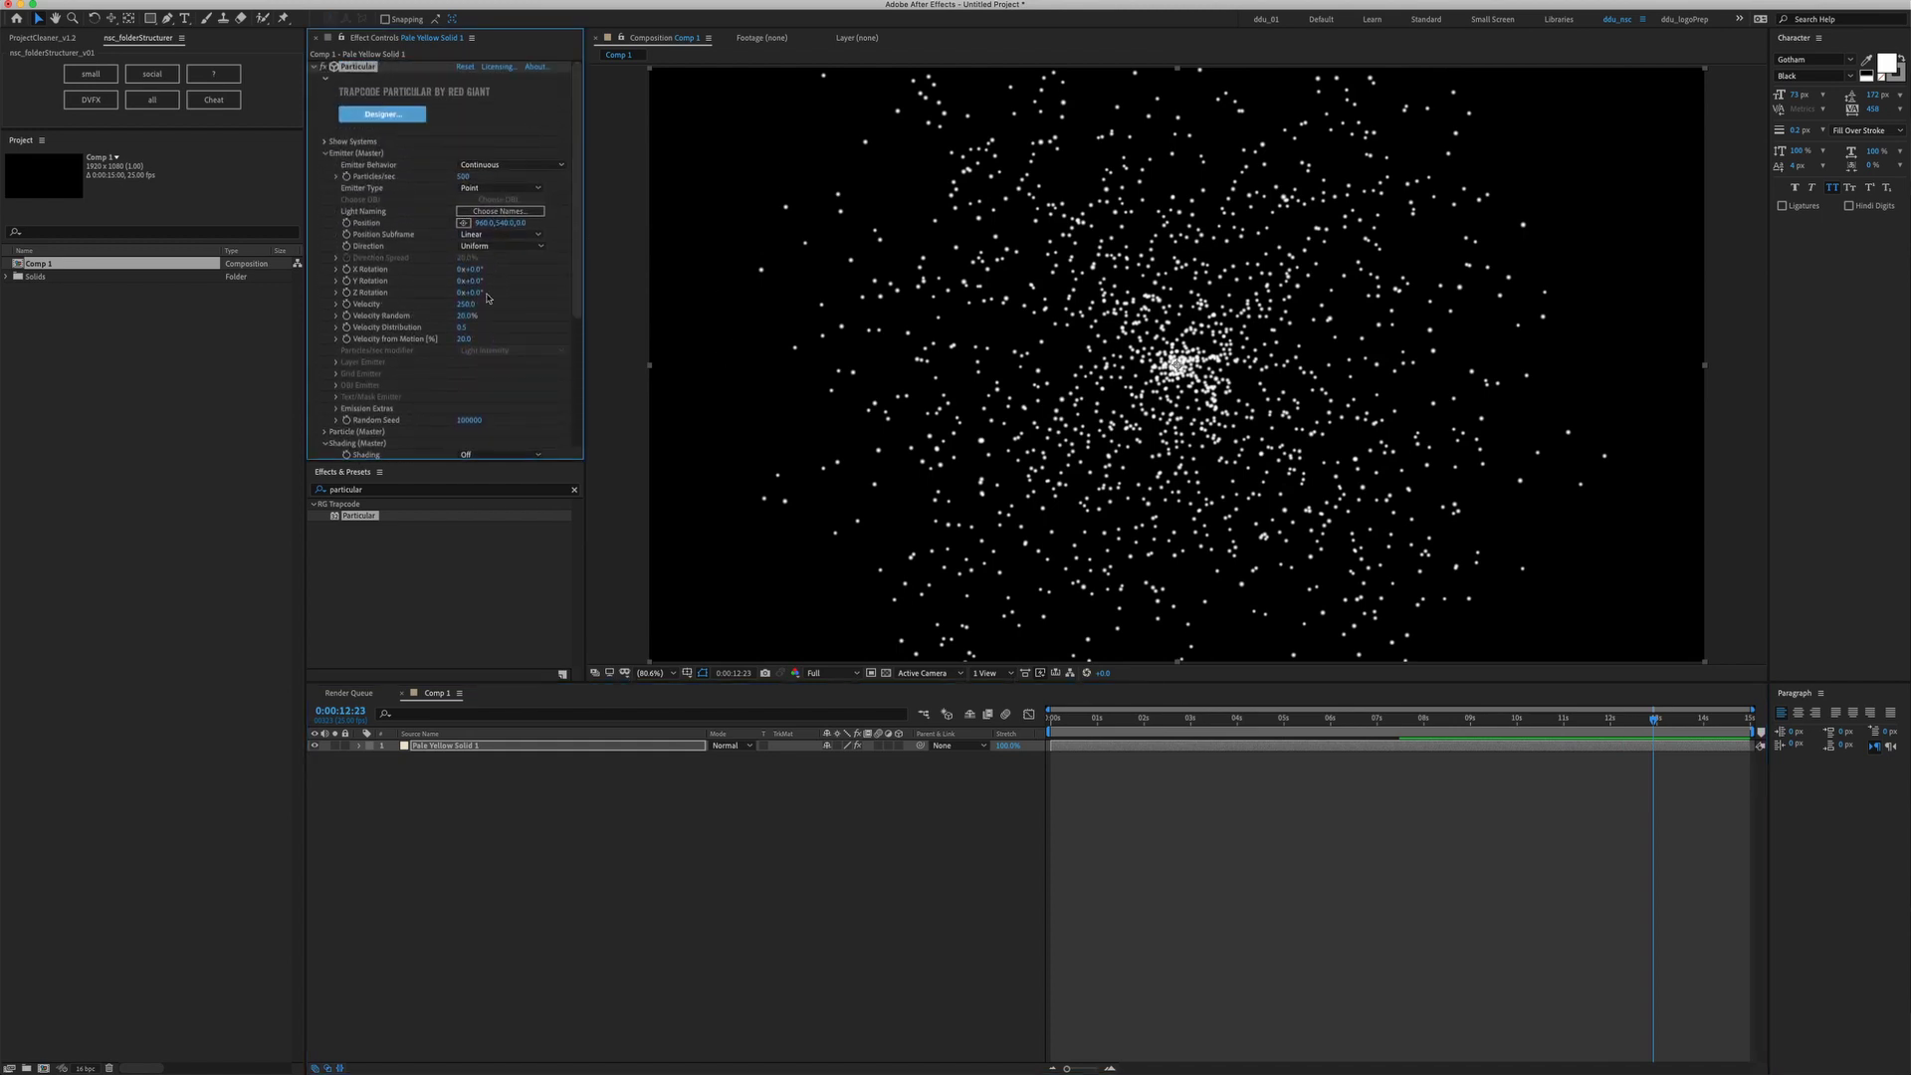
In the Particular Designer, lower Emitter Particles/sec to 250
{"action": "left_click", "coordinate": [382, 114]}
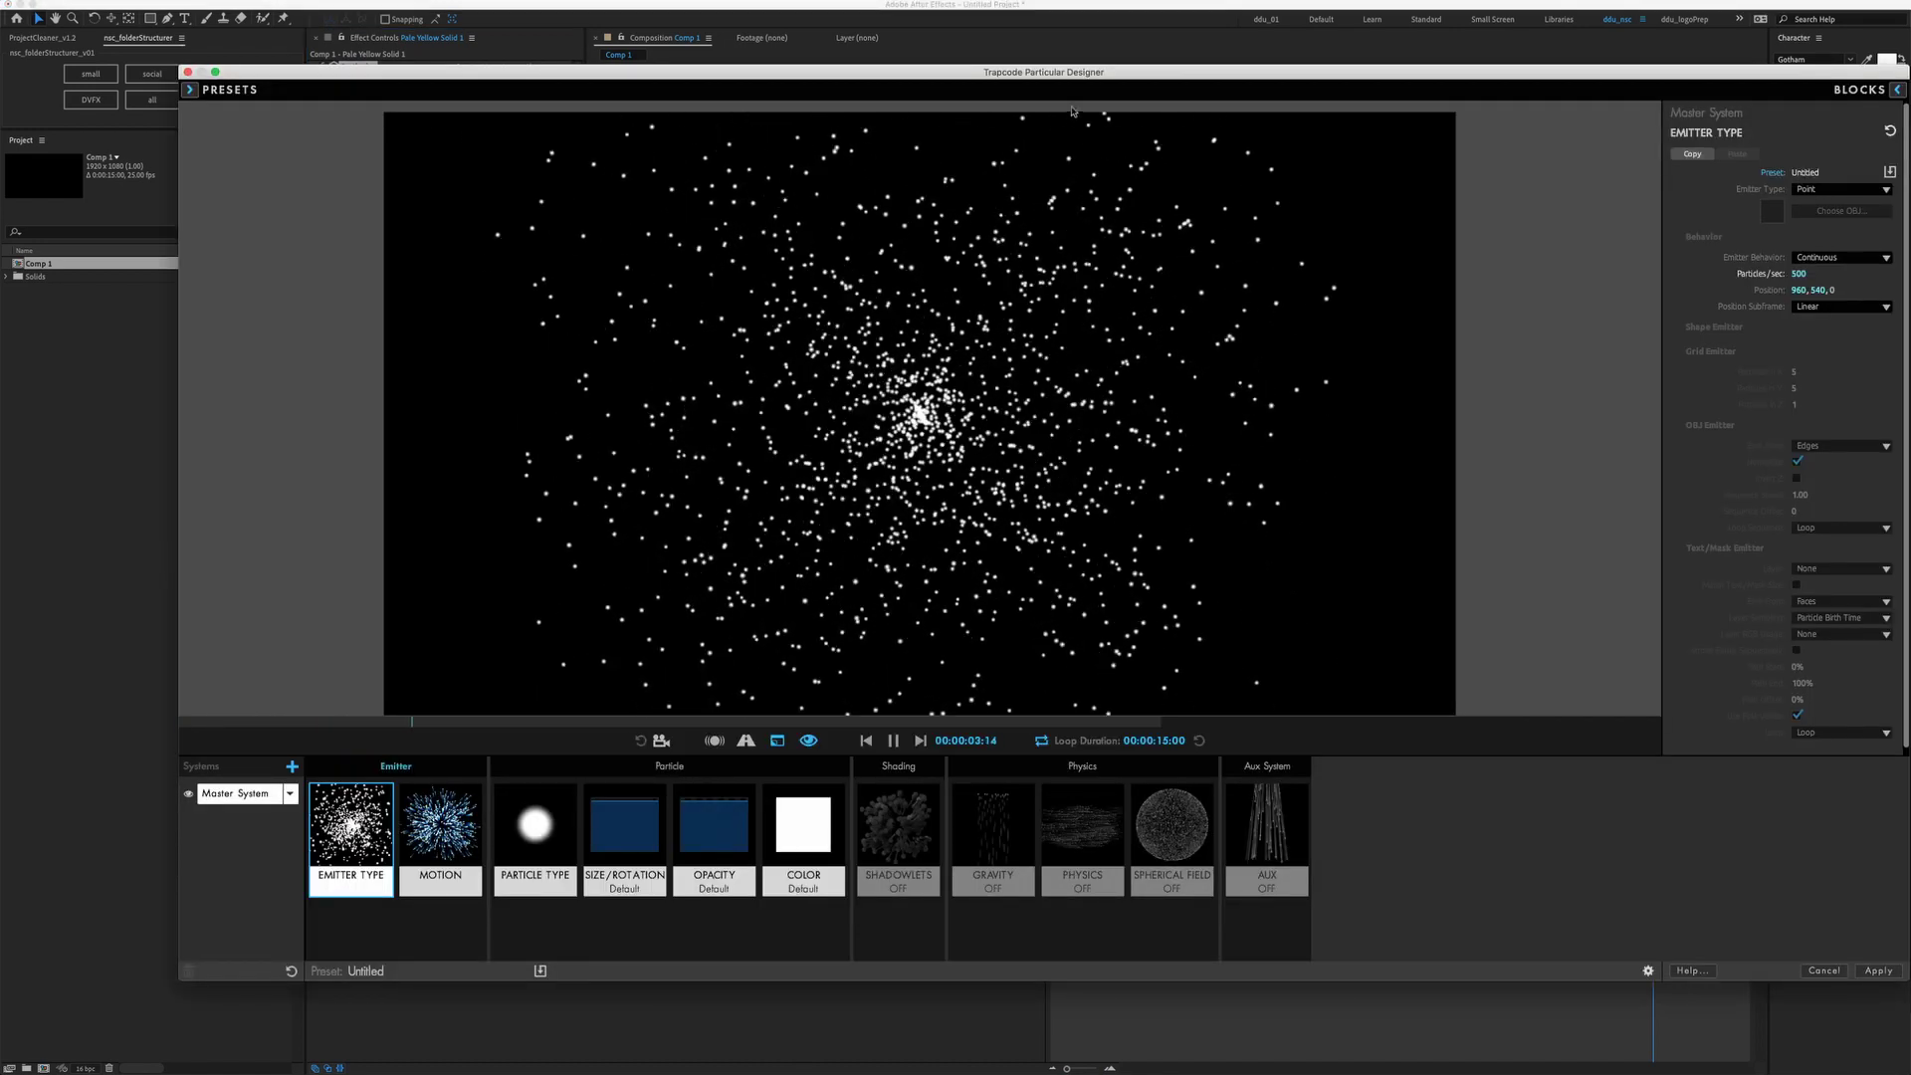
{"action": "left_click_drag", "start_coordinate": [1075, 99], "coordinate": [1115, 78]}
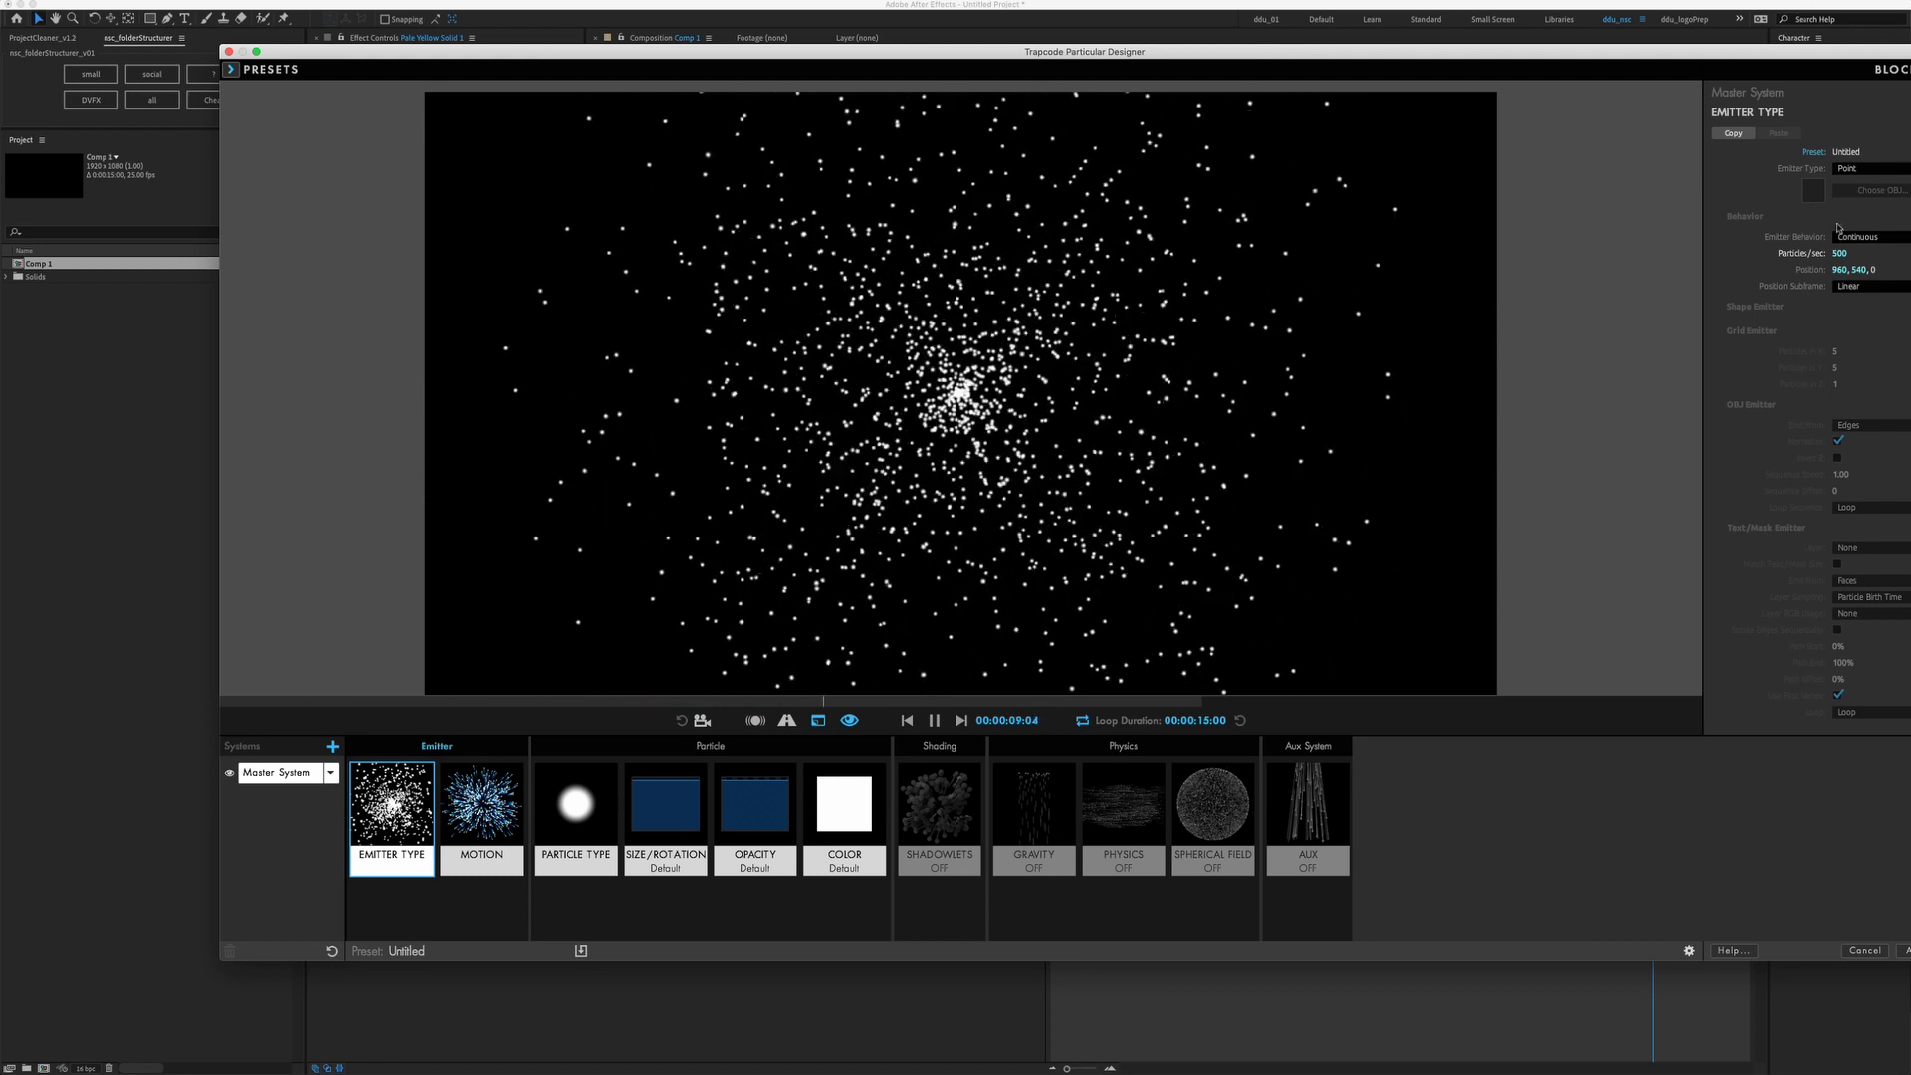
{"action": "left_click", "coordinate": [1851, 253]}
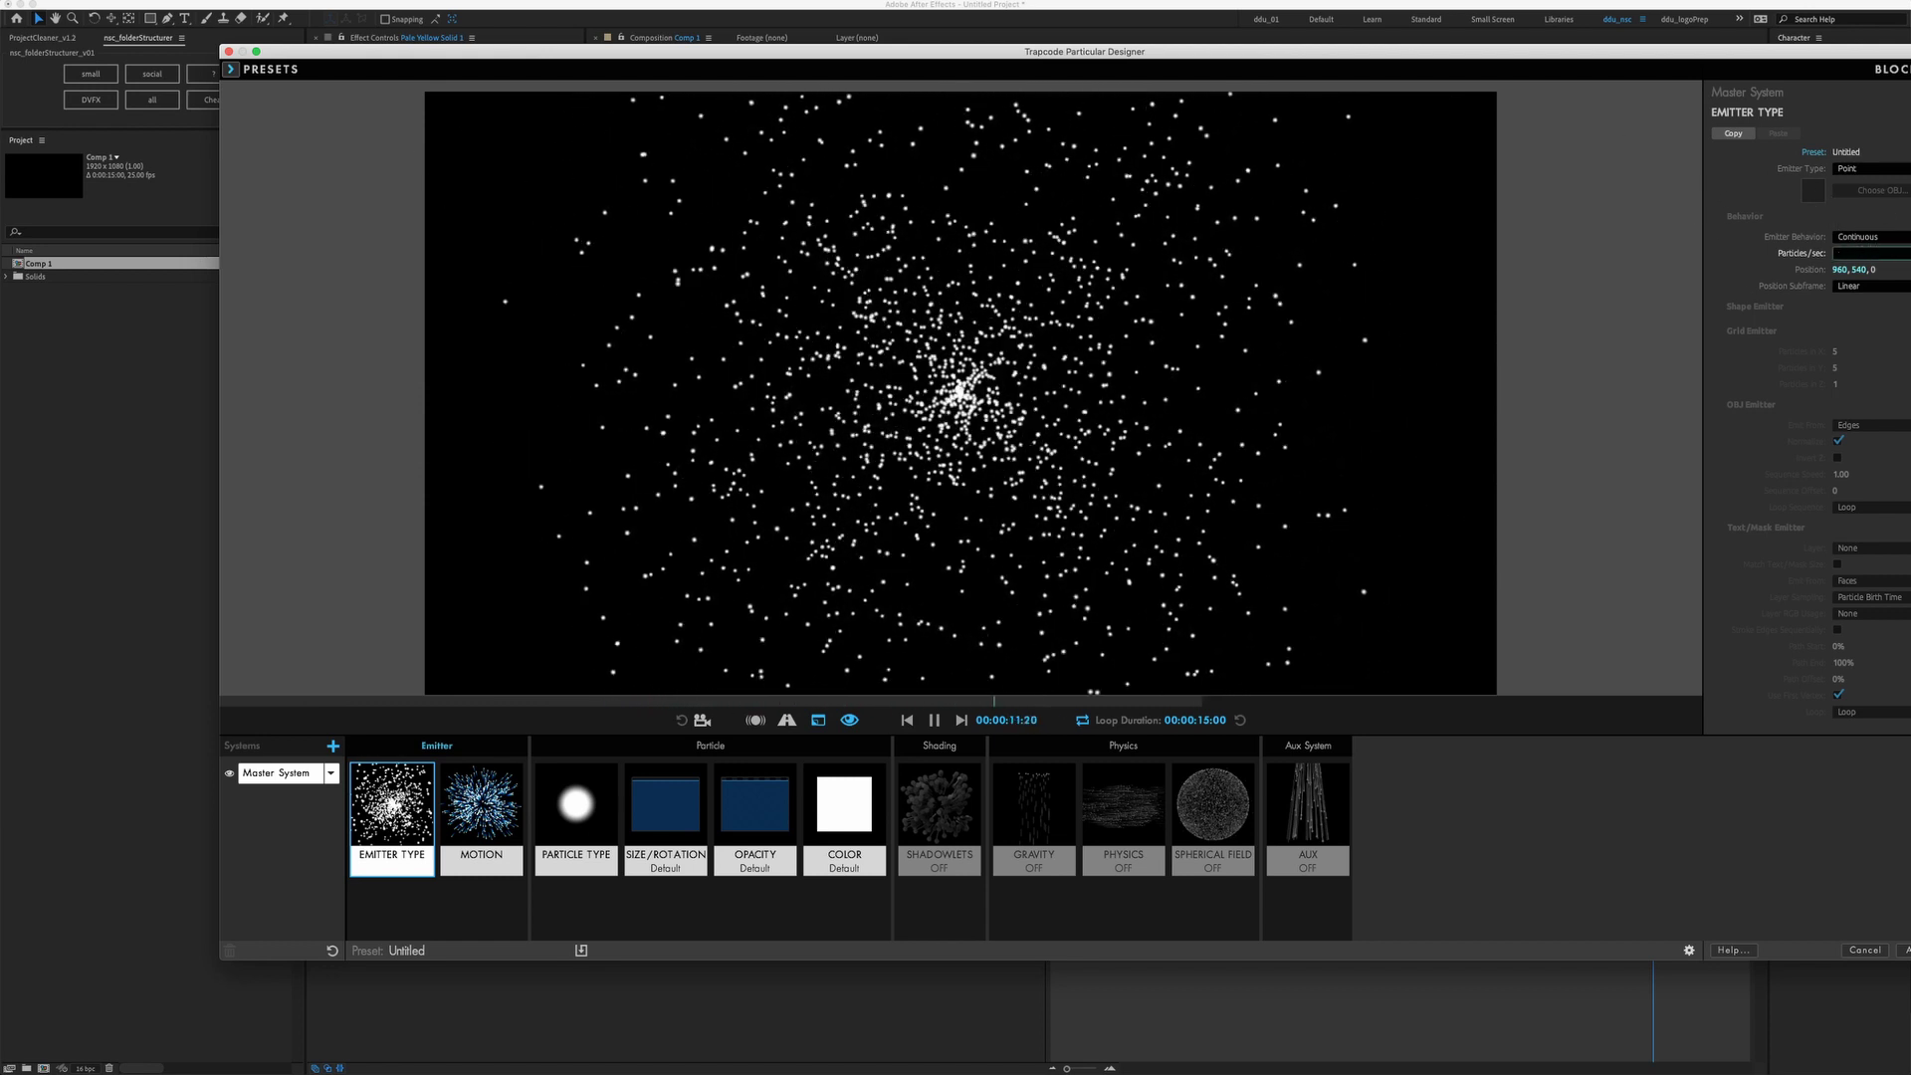
{"action": "type", "text": "250"}
{"action": "key", "text": "Return"}
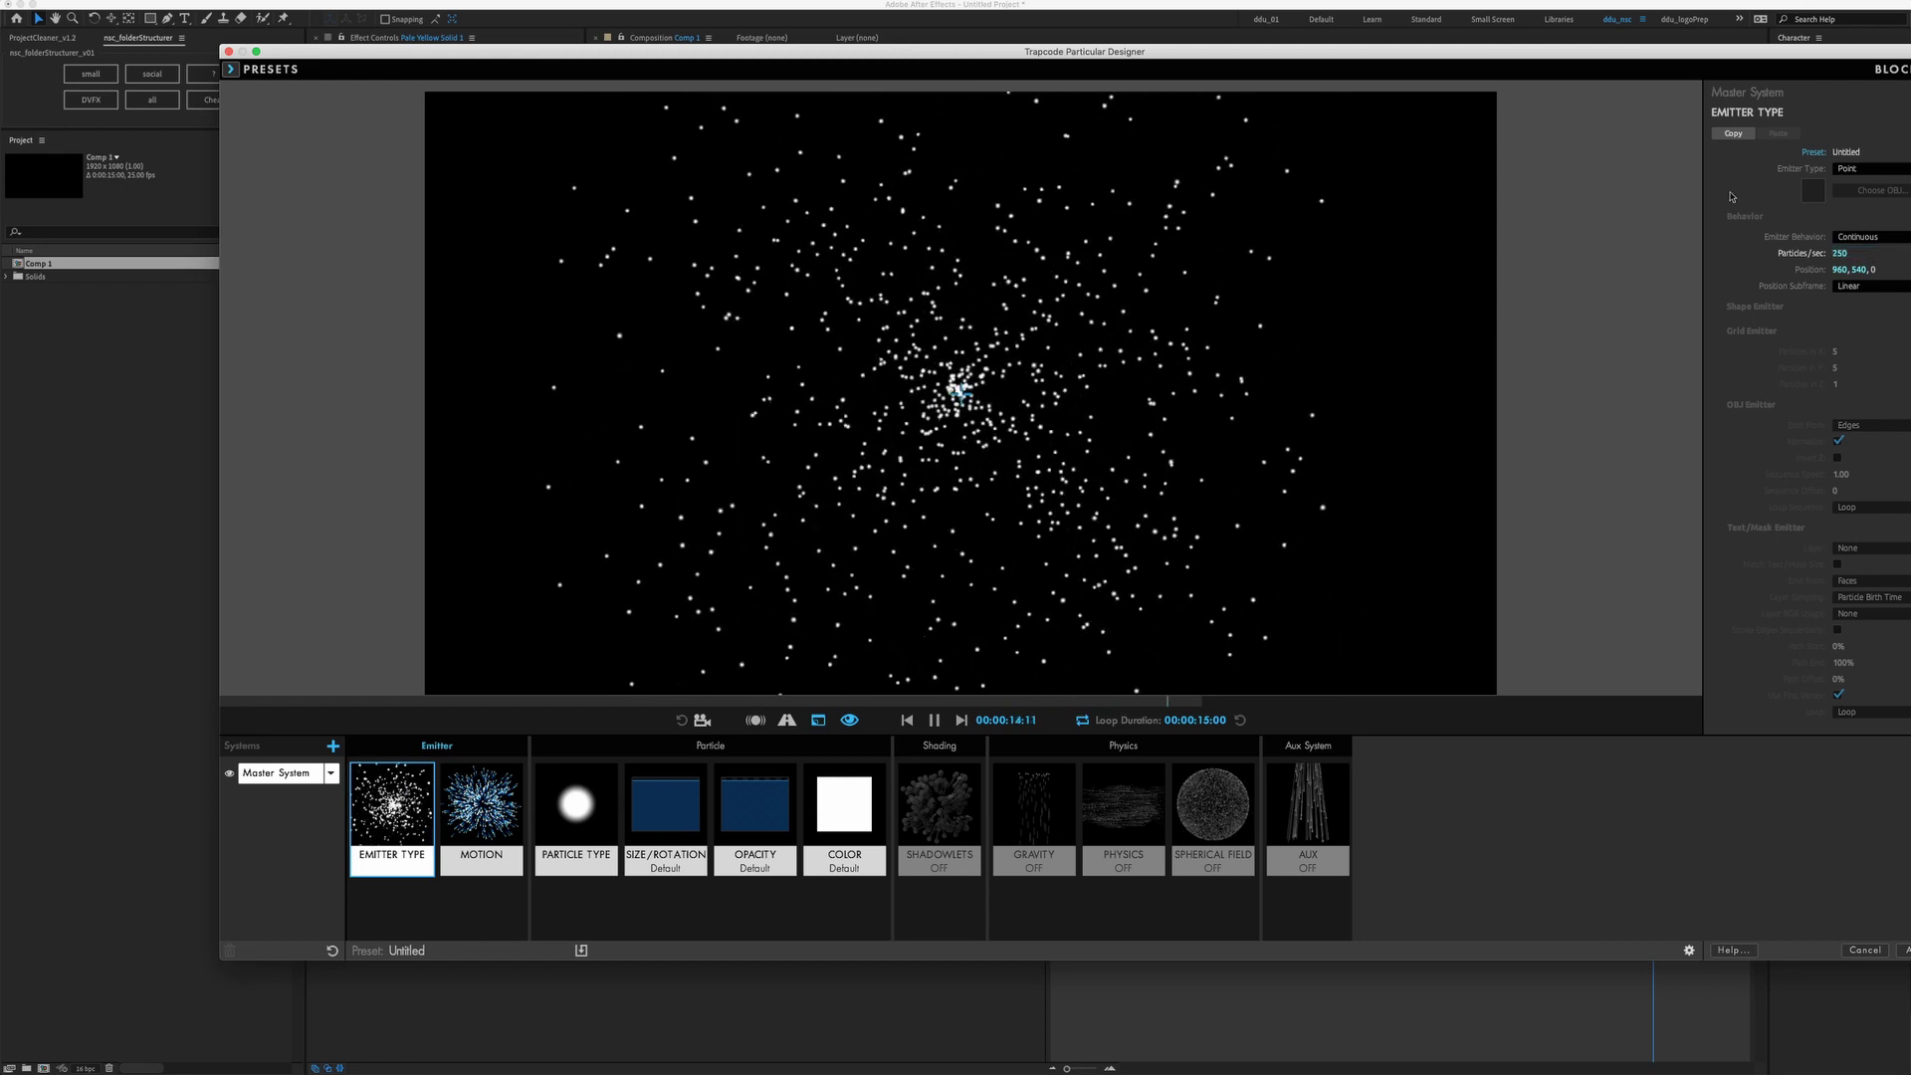
Set Motion Velocity to 50 and Velocity from Motion to 0%
{"action": "left_click", "coordinate": [483, 814]}
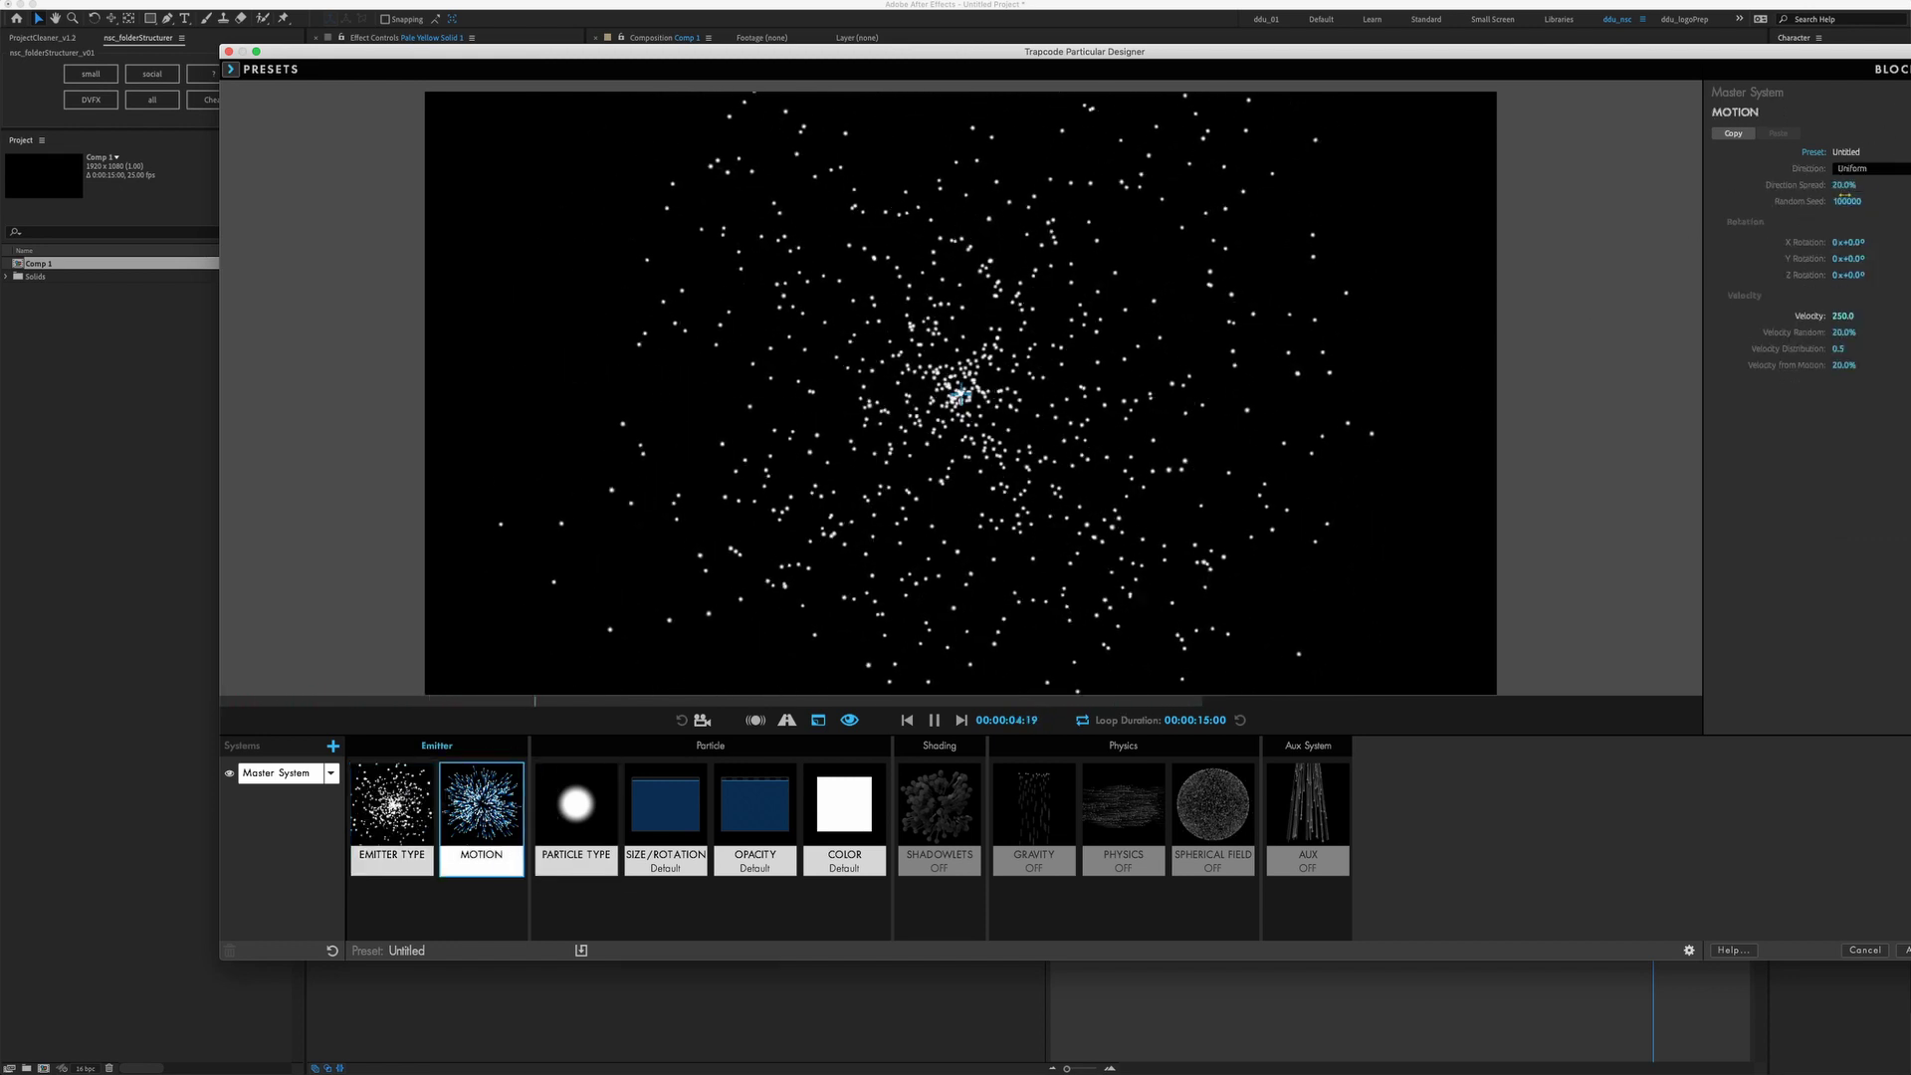
{"action": "left_click", "coordinate": [1857, 315]}
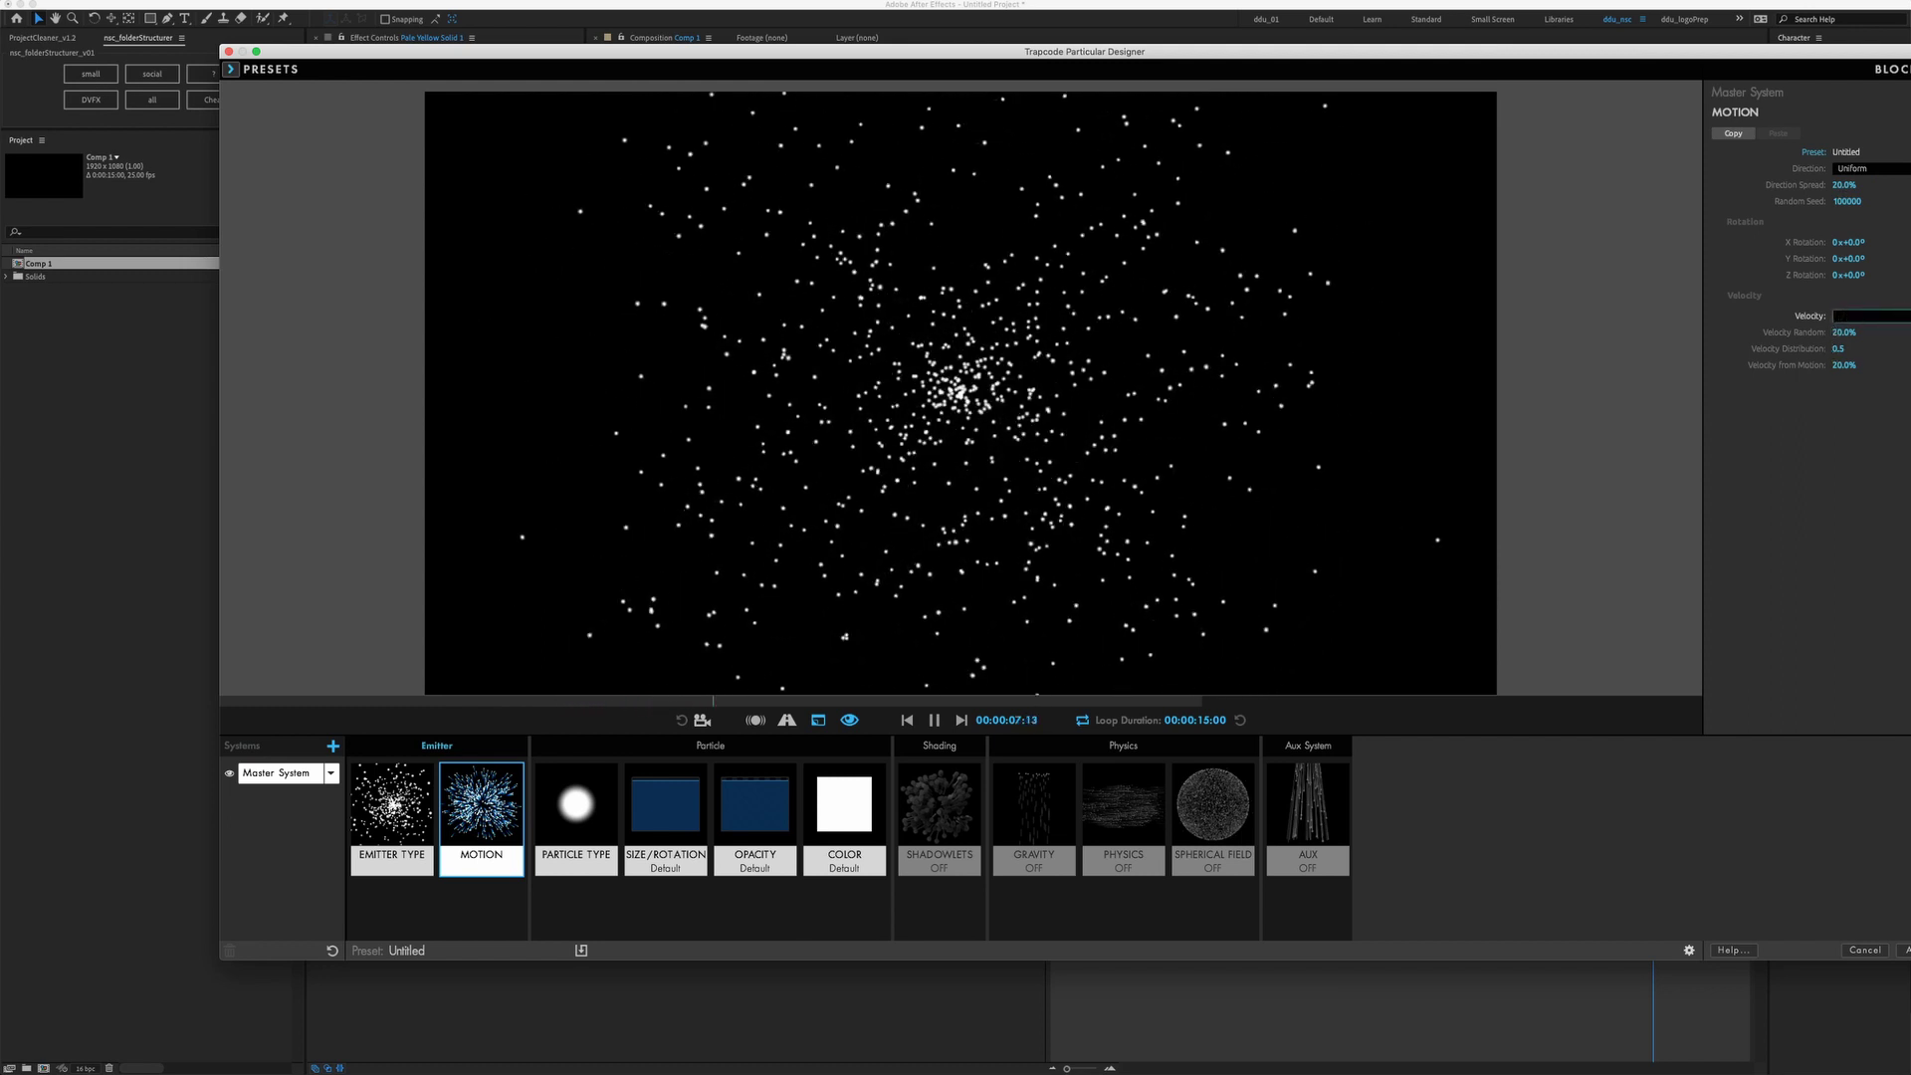
{"action": "type", "text": "50"}
{"action": "key", "text": "Return"}
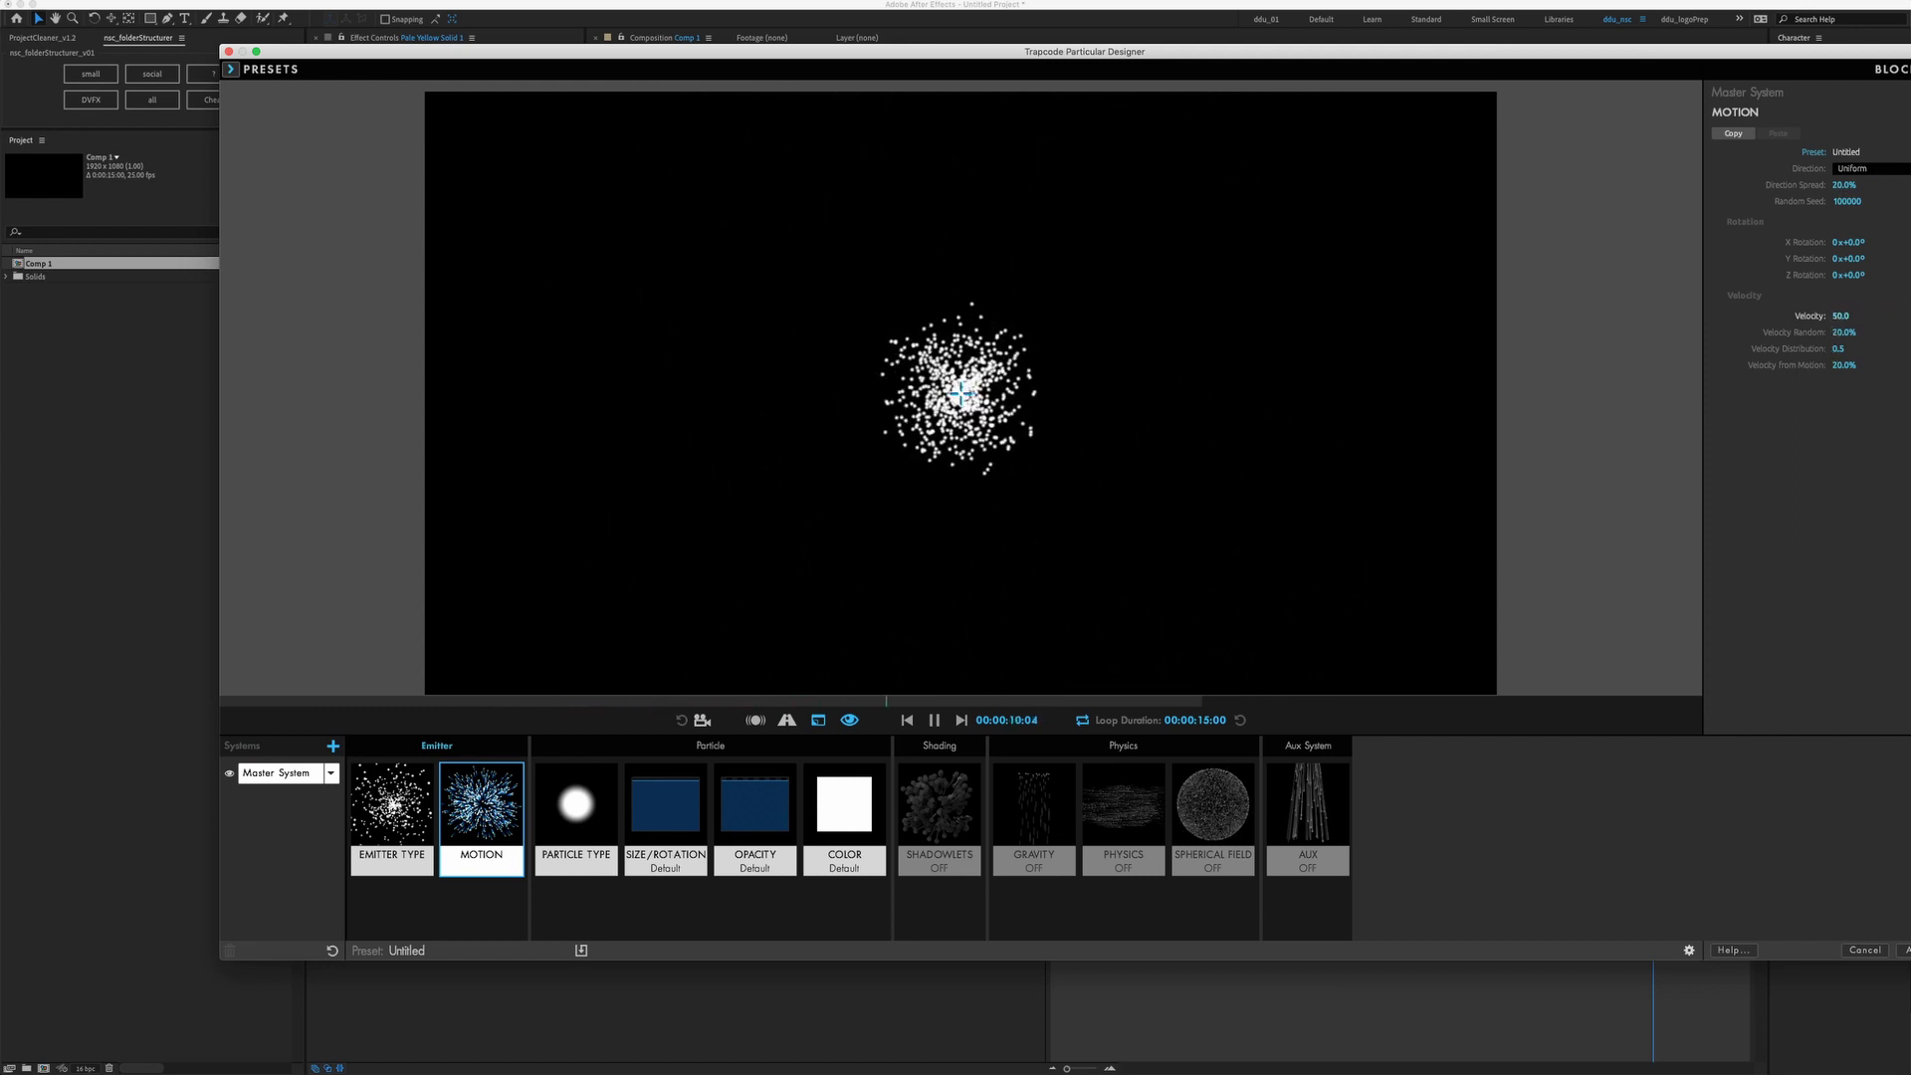
{"action": "left_click_drag", "start_coordinate": [1837, 366], "coordinate": [1822, 373]}
{"action": "left_click", "coordinate": [1844, 366]}
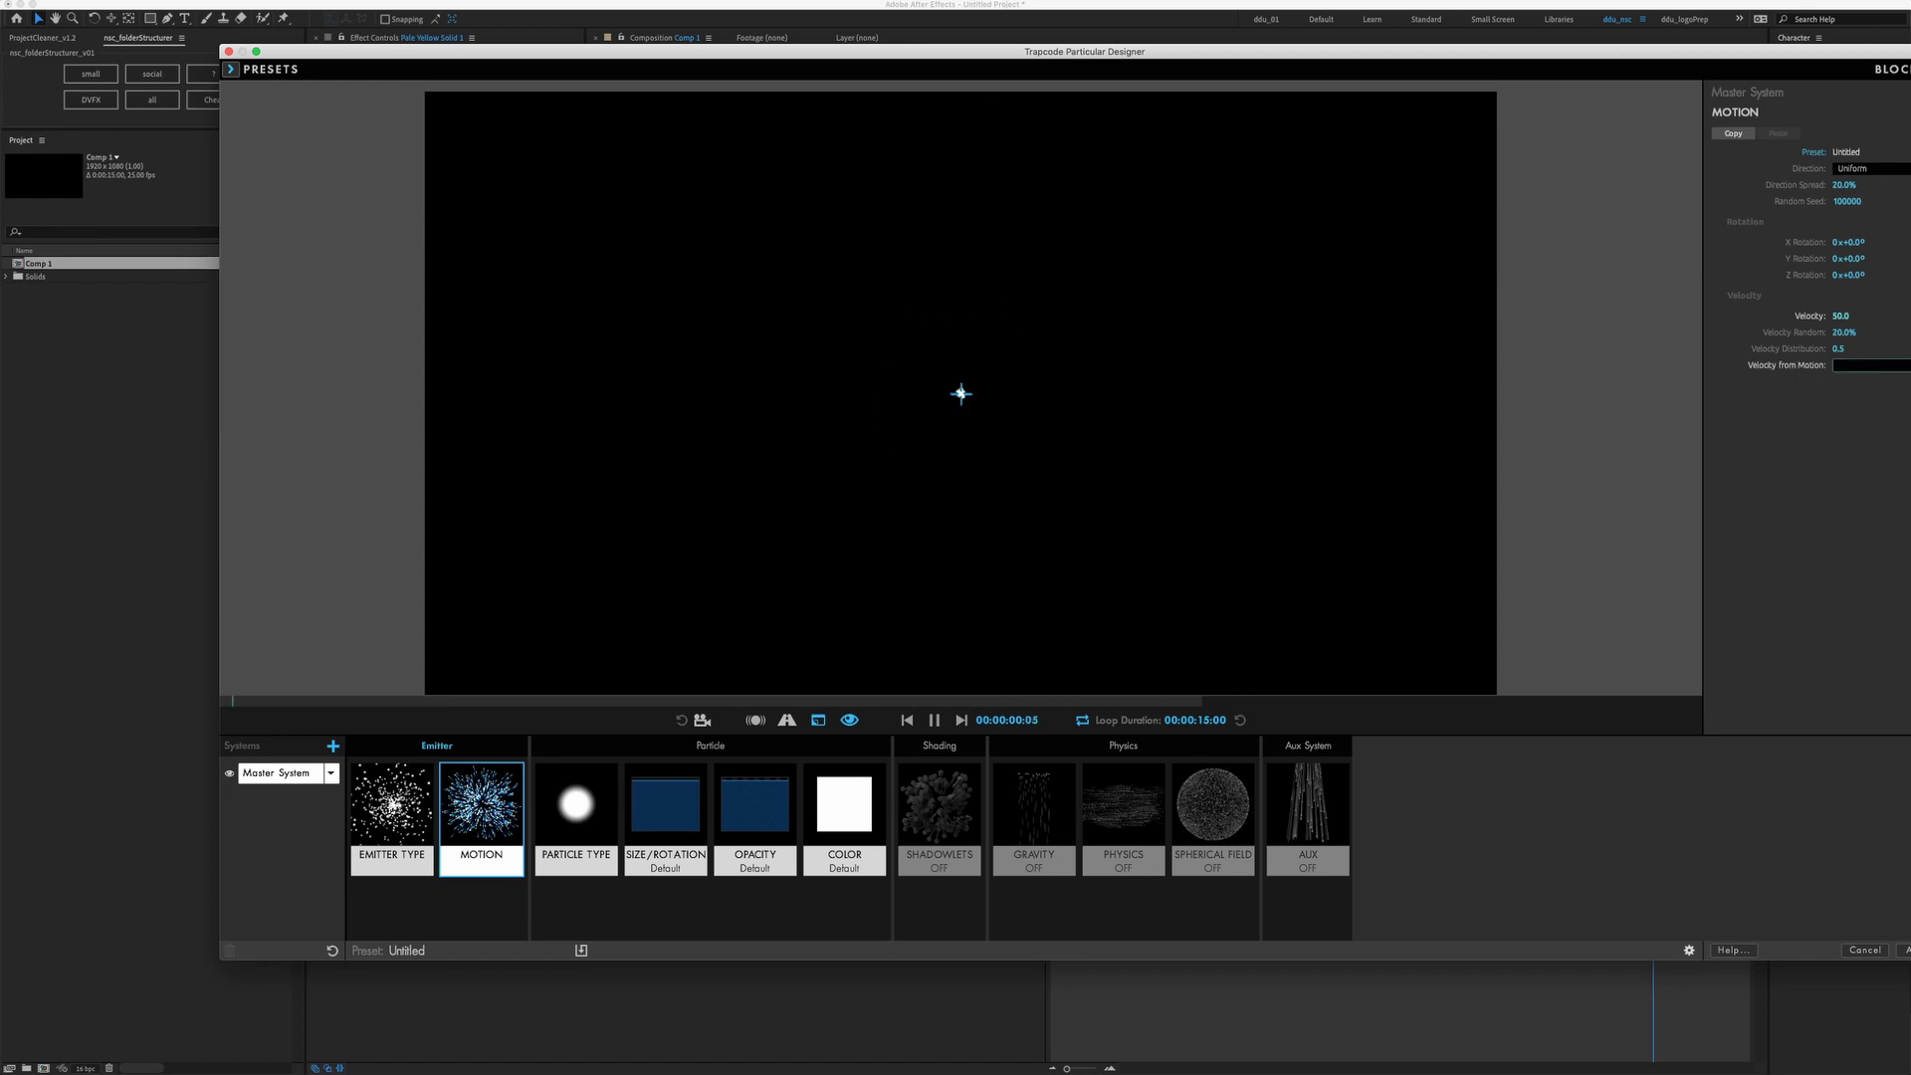
{"action": "type", "text": "0"}
{"action": "key", "text": "Return"}
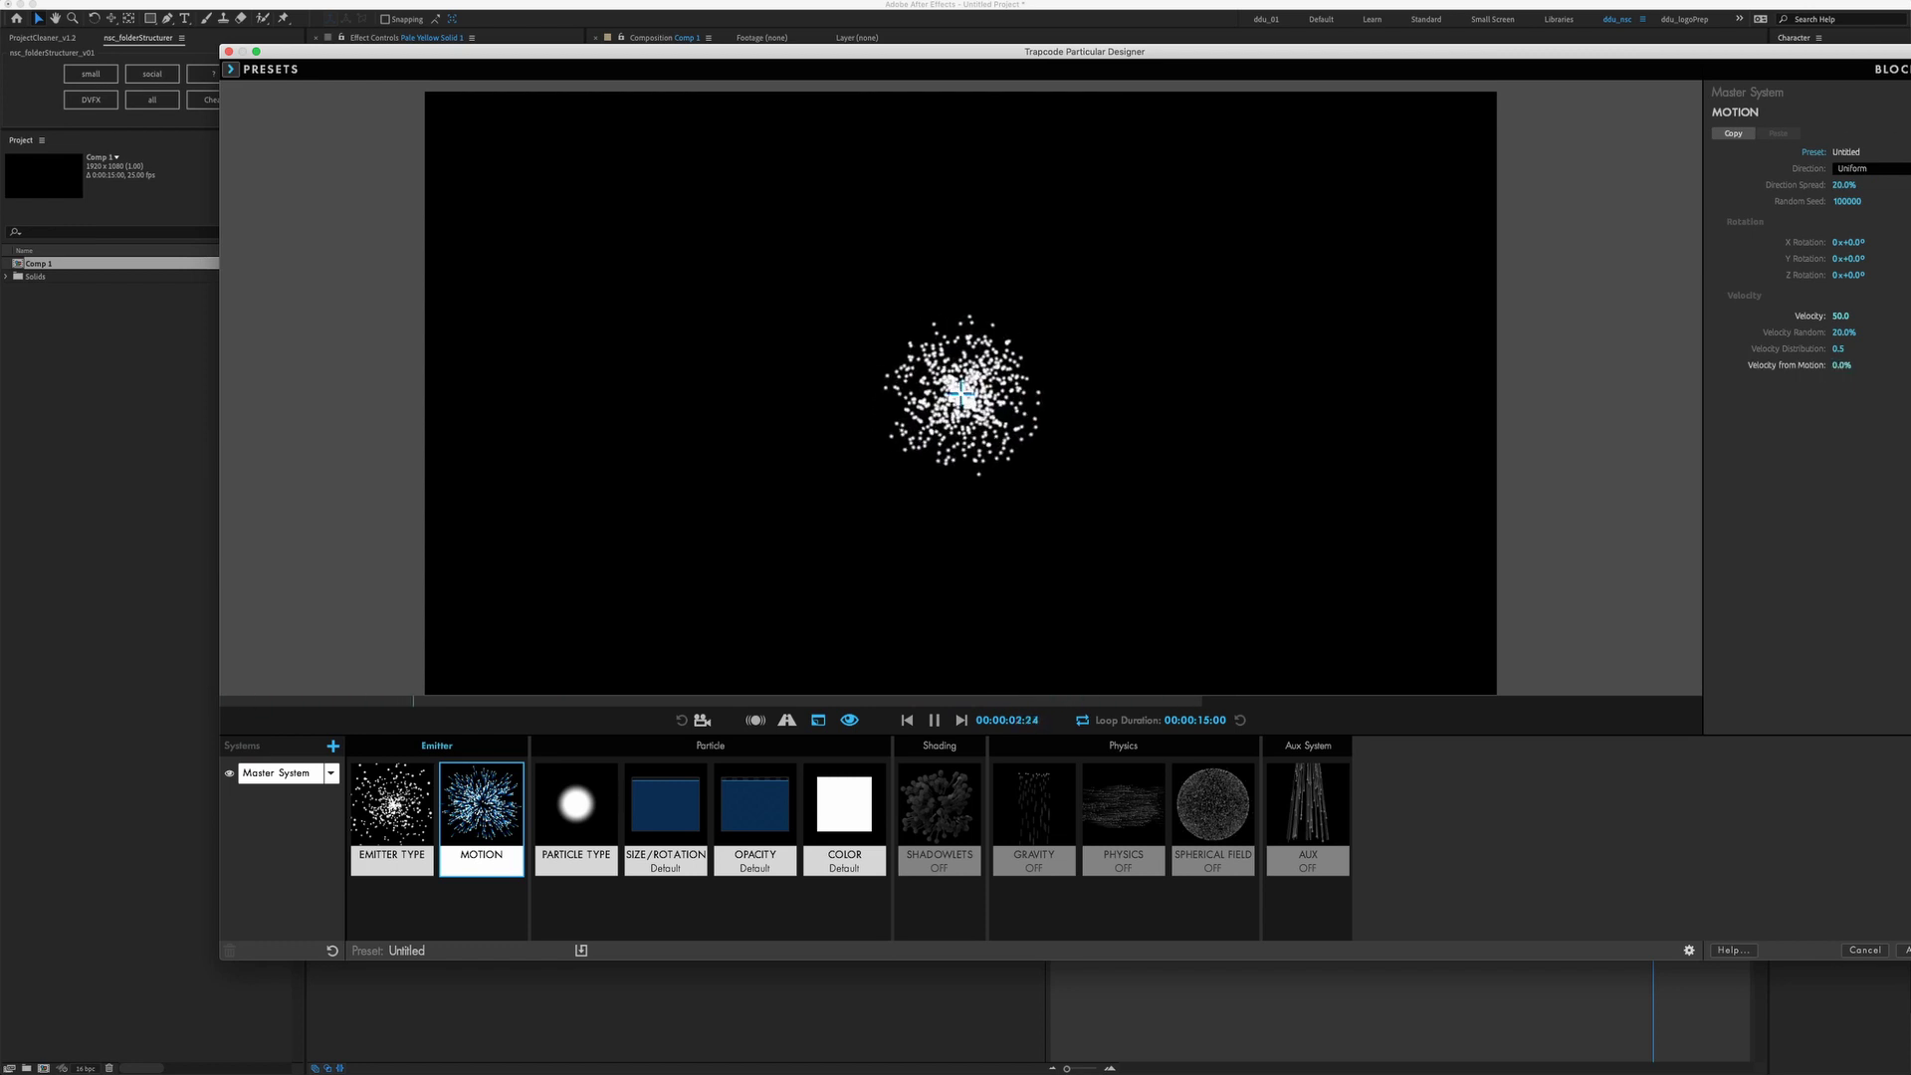
Set particle Size to 35 and apply the triangle Size Over Life preset
{"action": "left_click", "coordinate": [664, 808]}
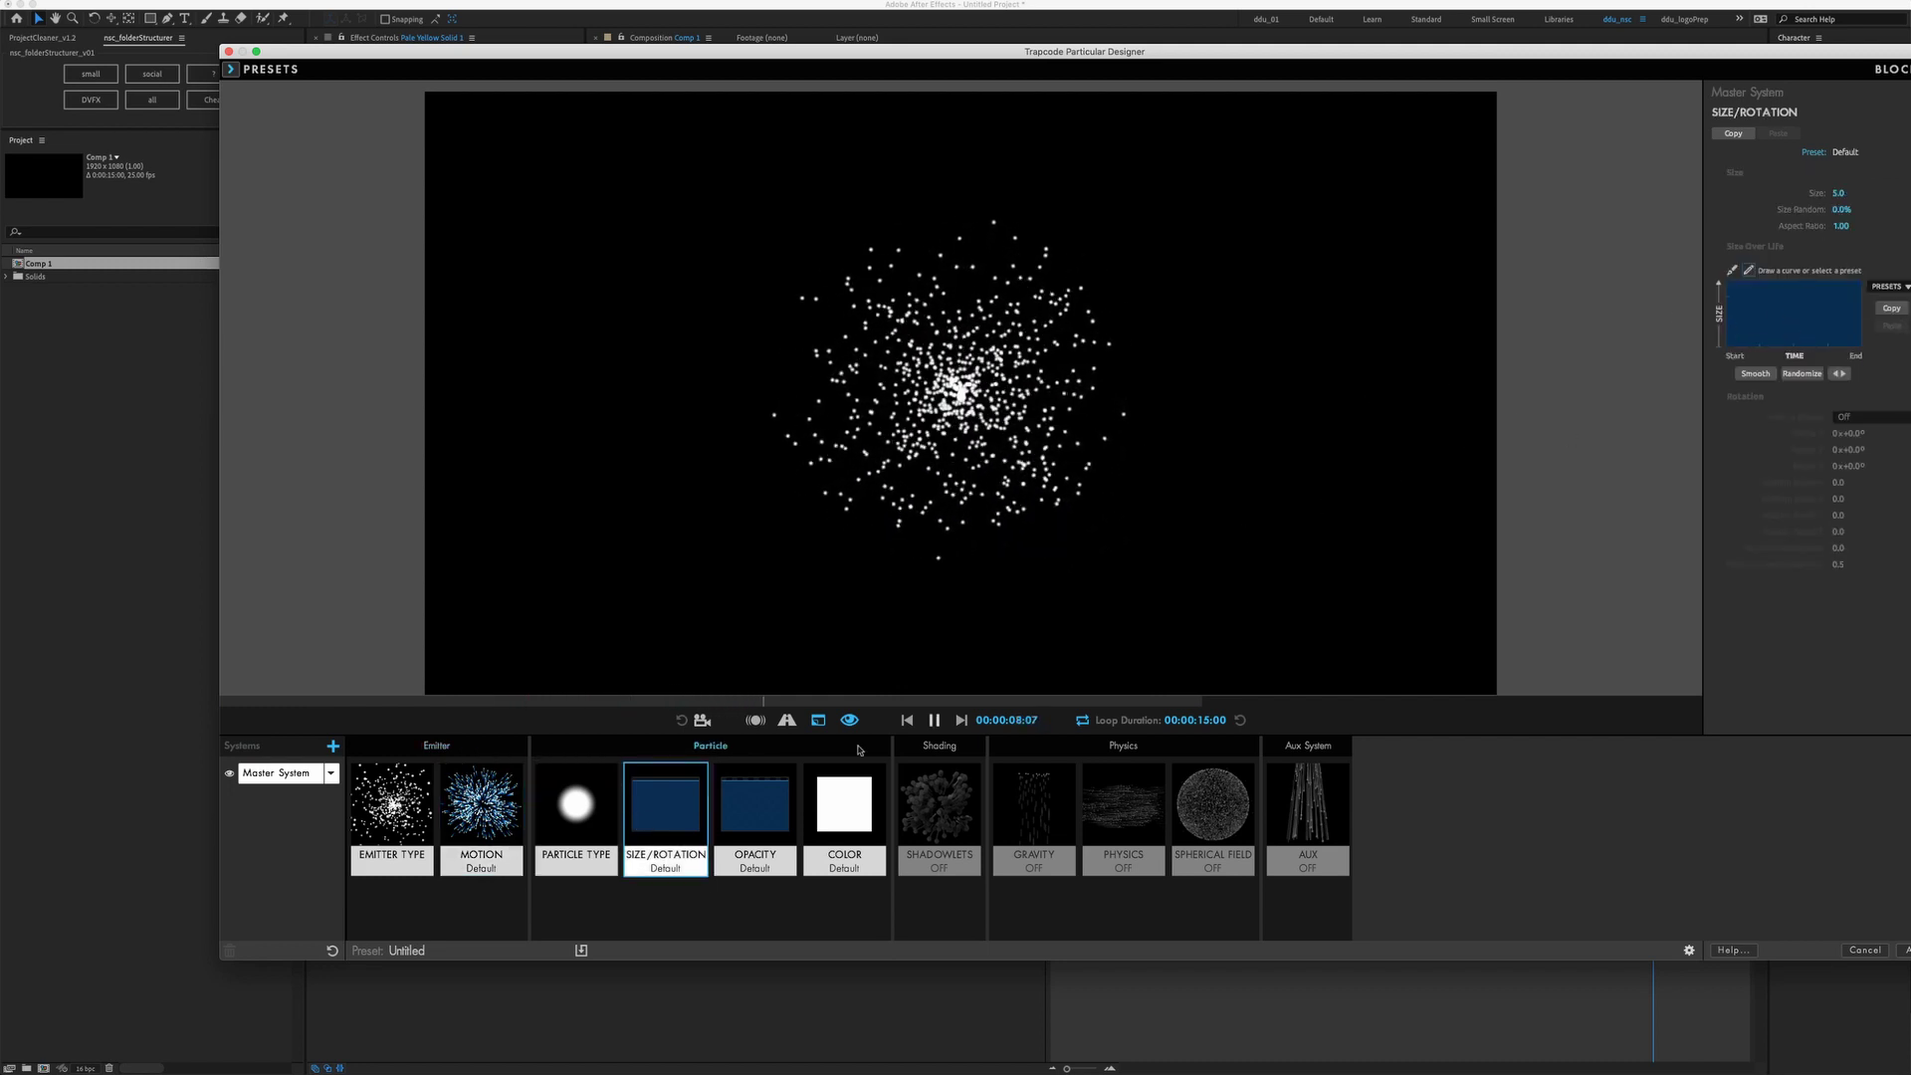
{"action": "left_click_drag", "start_coordinate": [1840, 193], "coordinate": [1854, 193]}
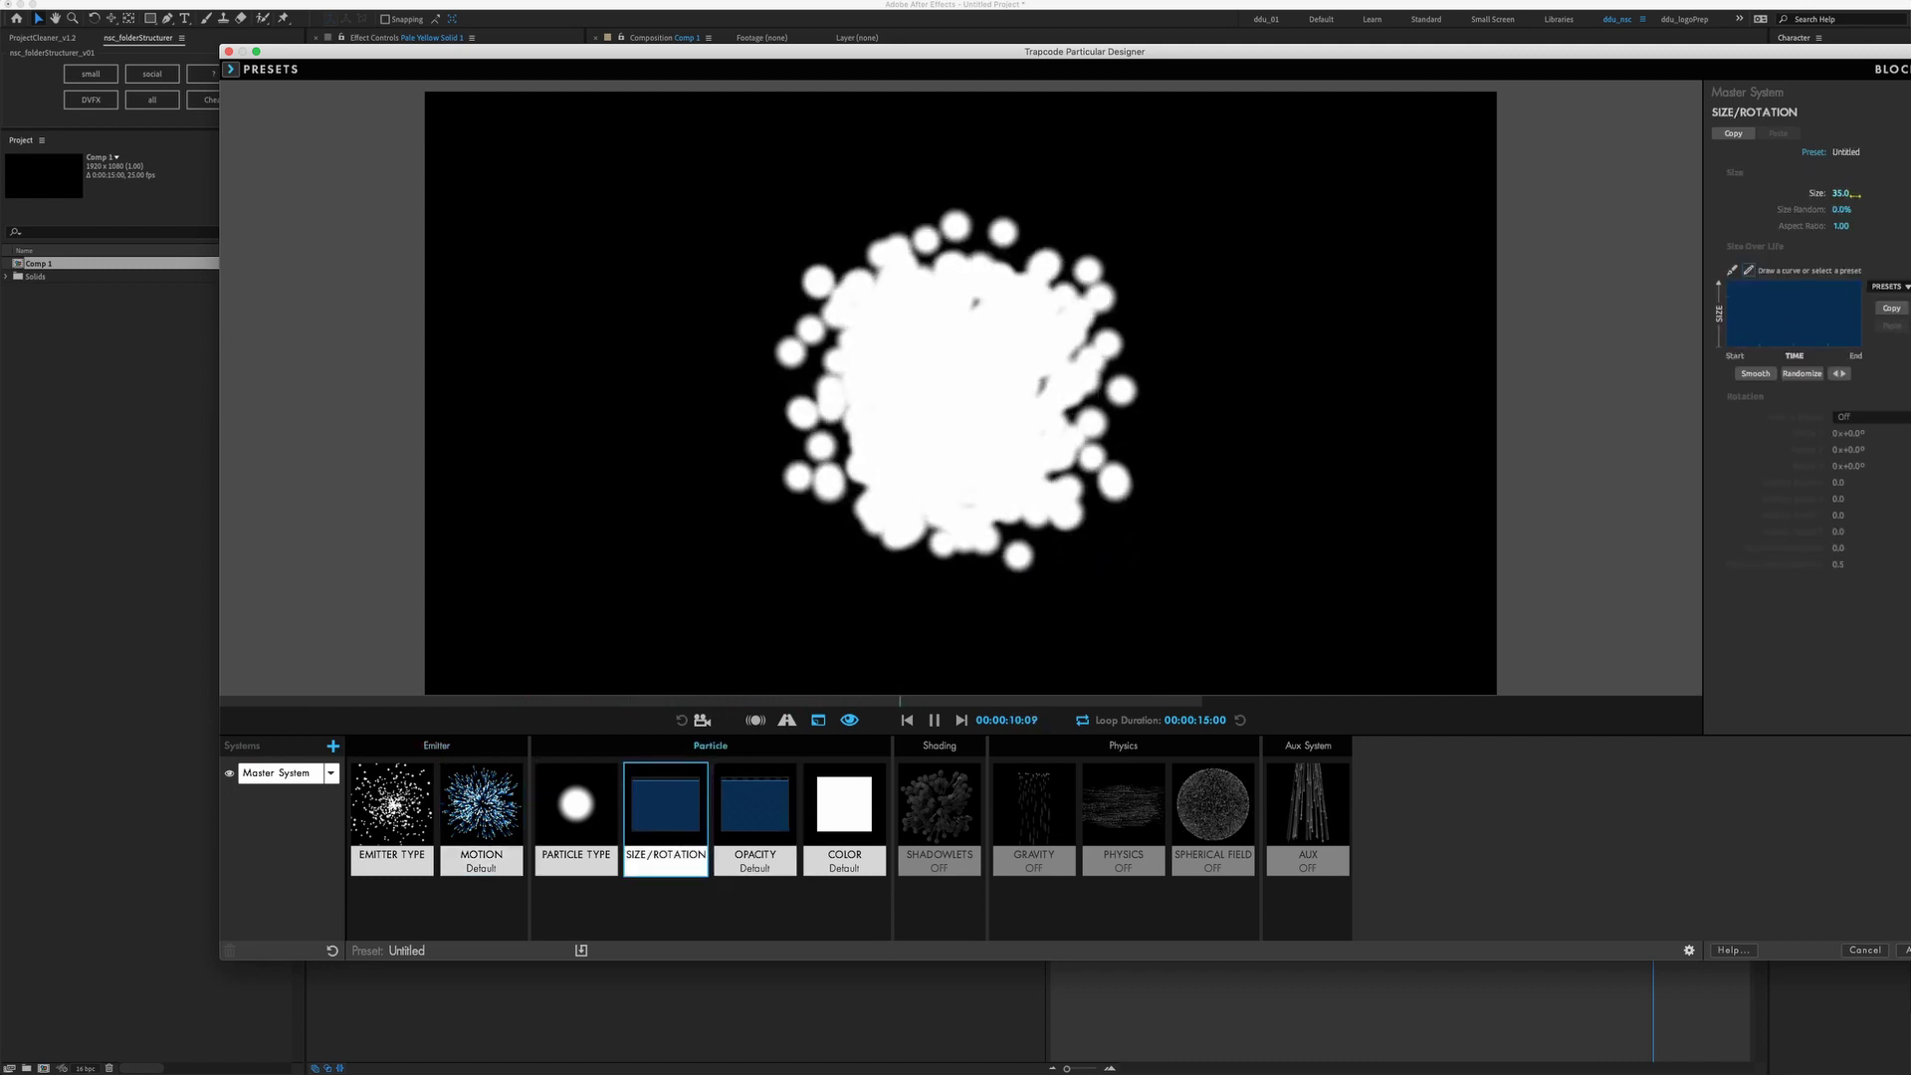
{"action": "left_click", "coordinate": [1802, 374]}
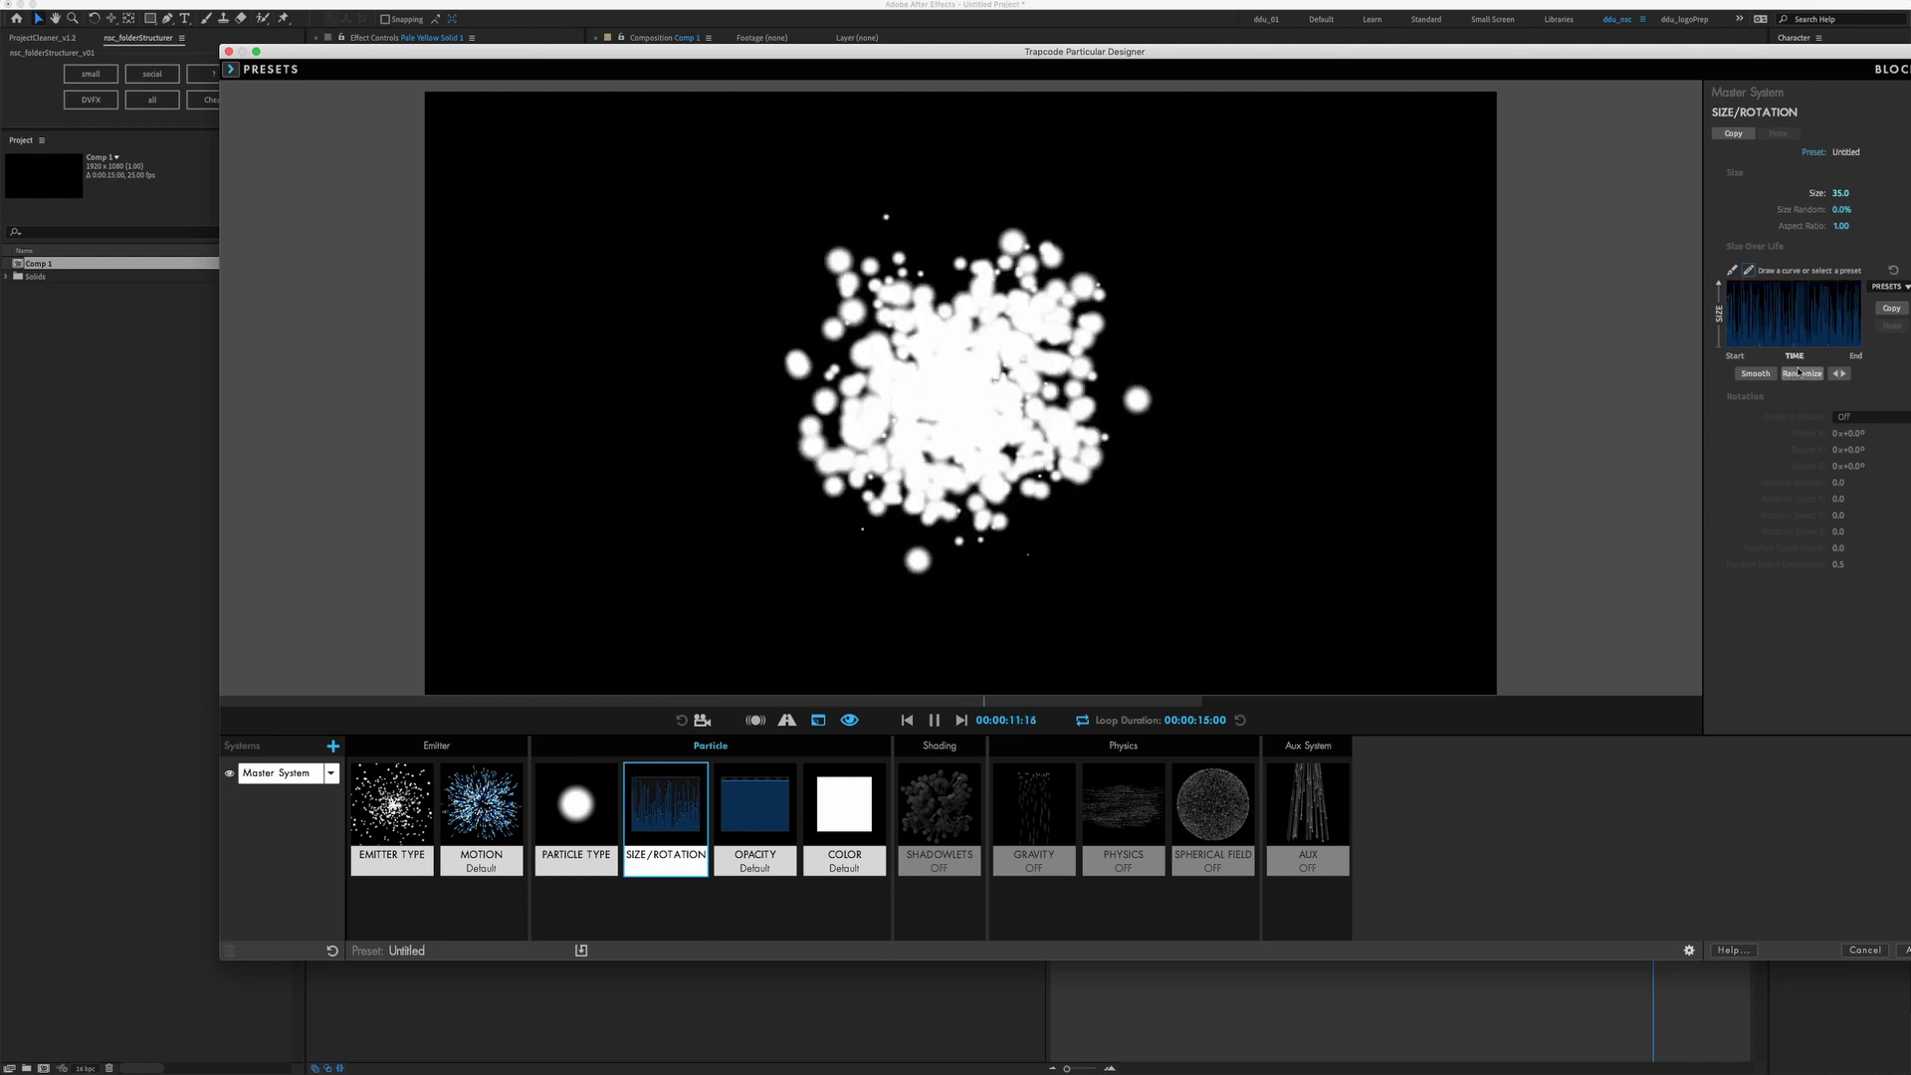
{"action": "left_click", "coordinate": [1903, 287]}
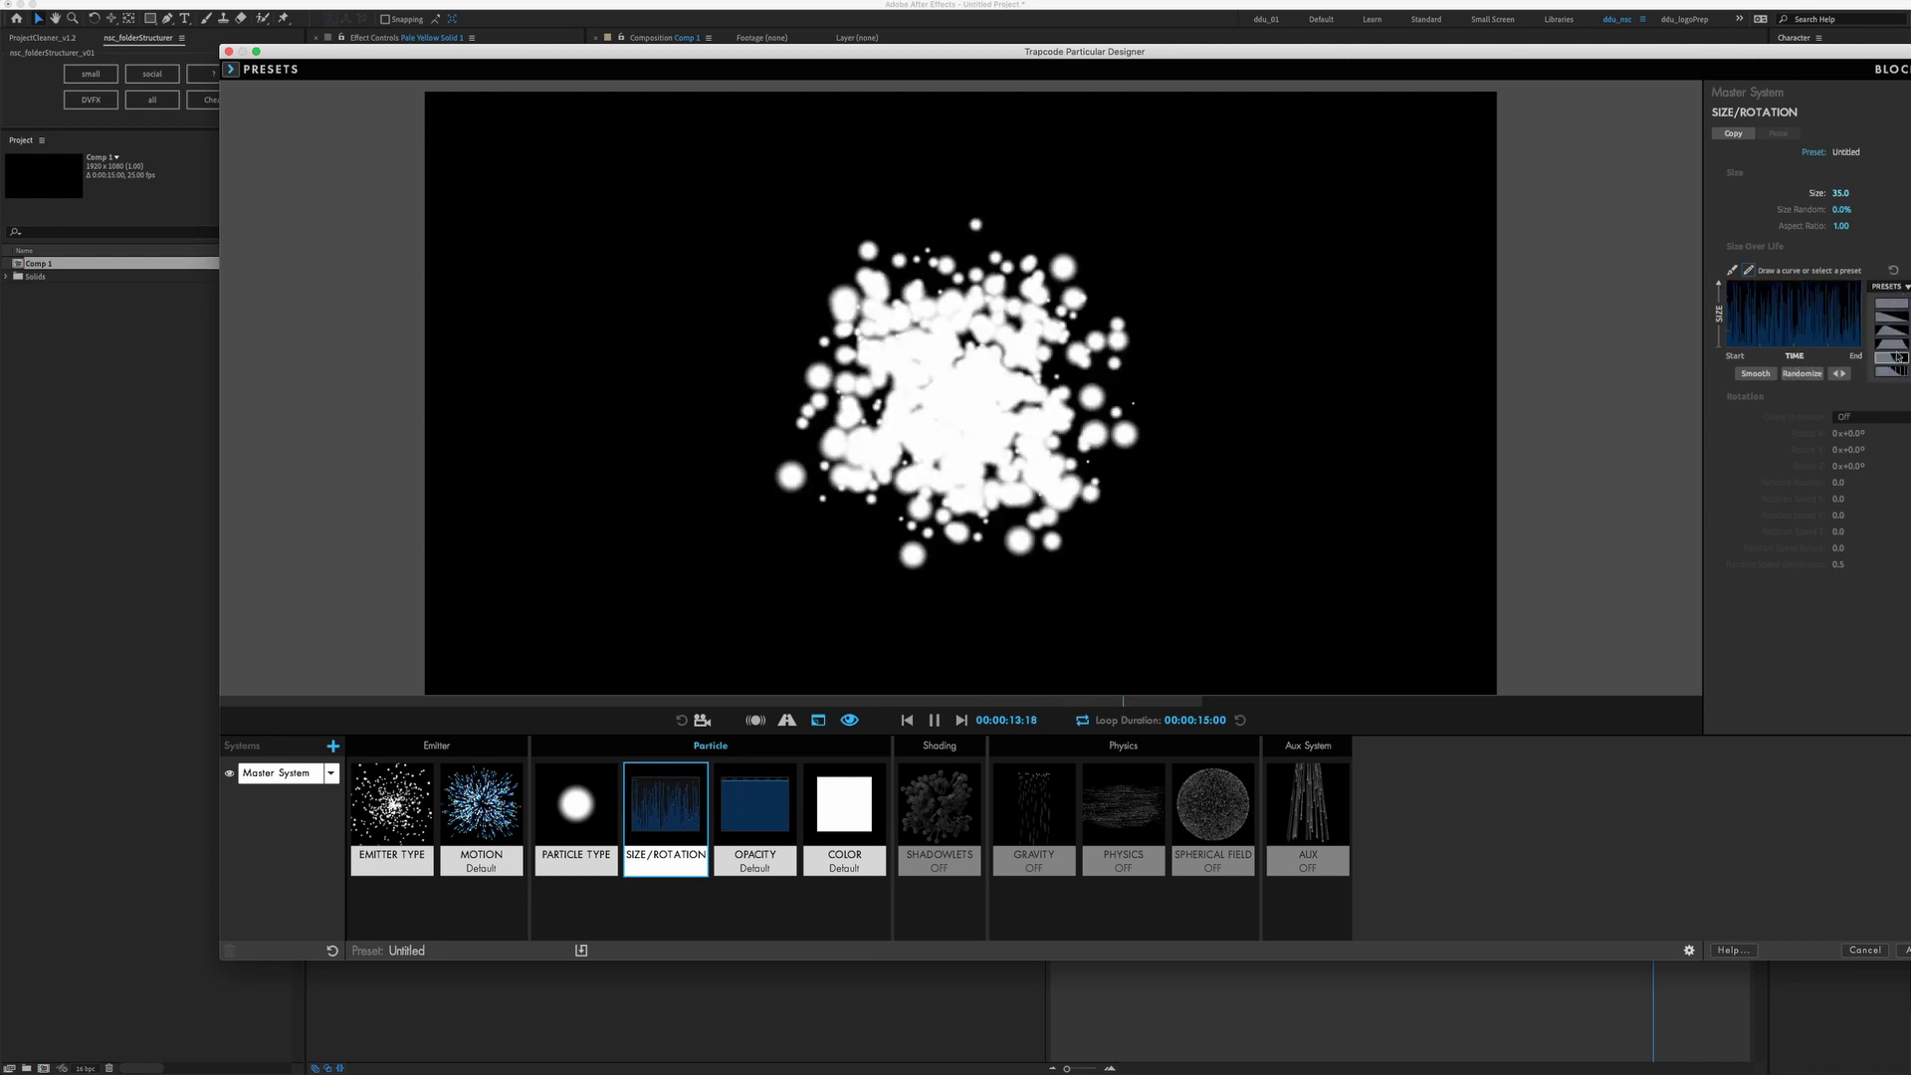
{"action": "left_click", "coordinate": [1894, 333]}
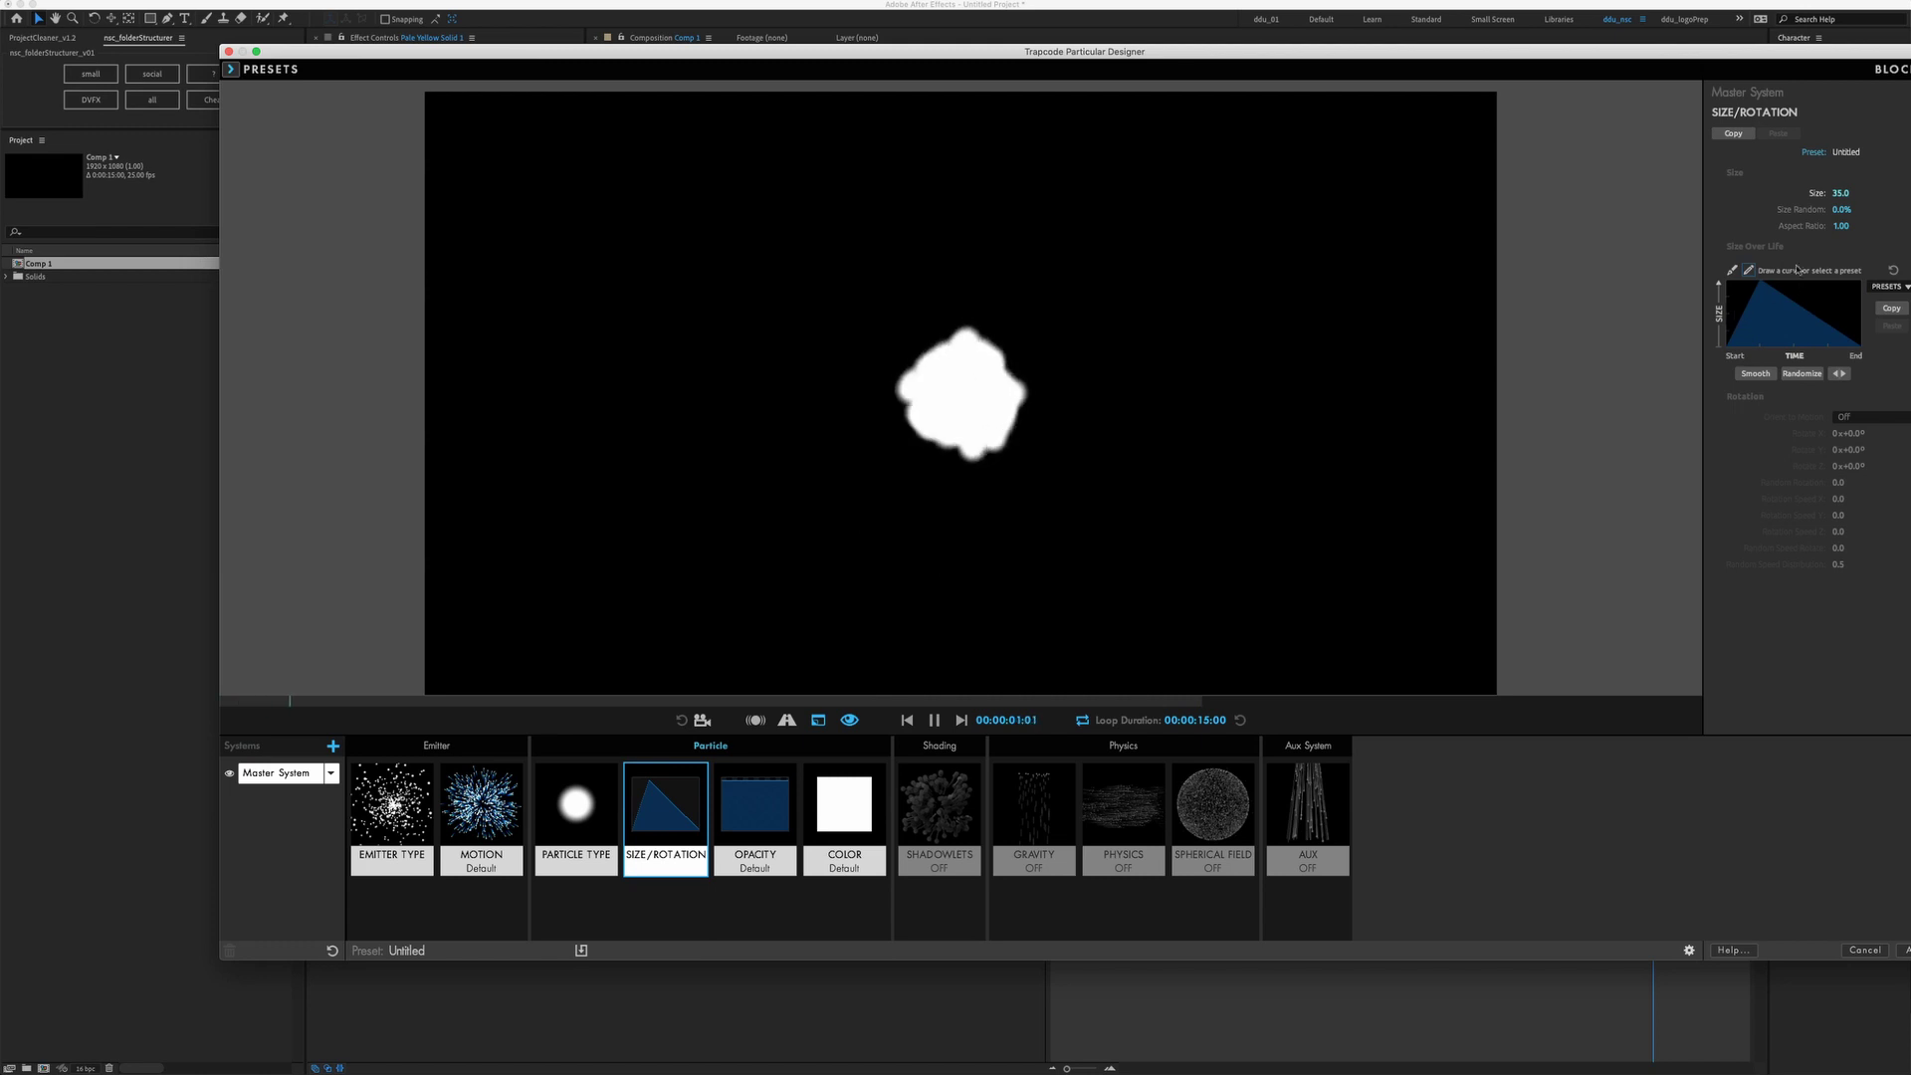
Hand-draw a Size Over Life curve with a dip and a second bump
{"action": "left_click", "coordinate": [1733, 272]}
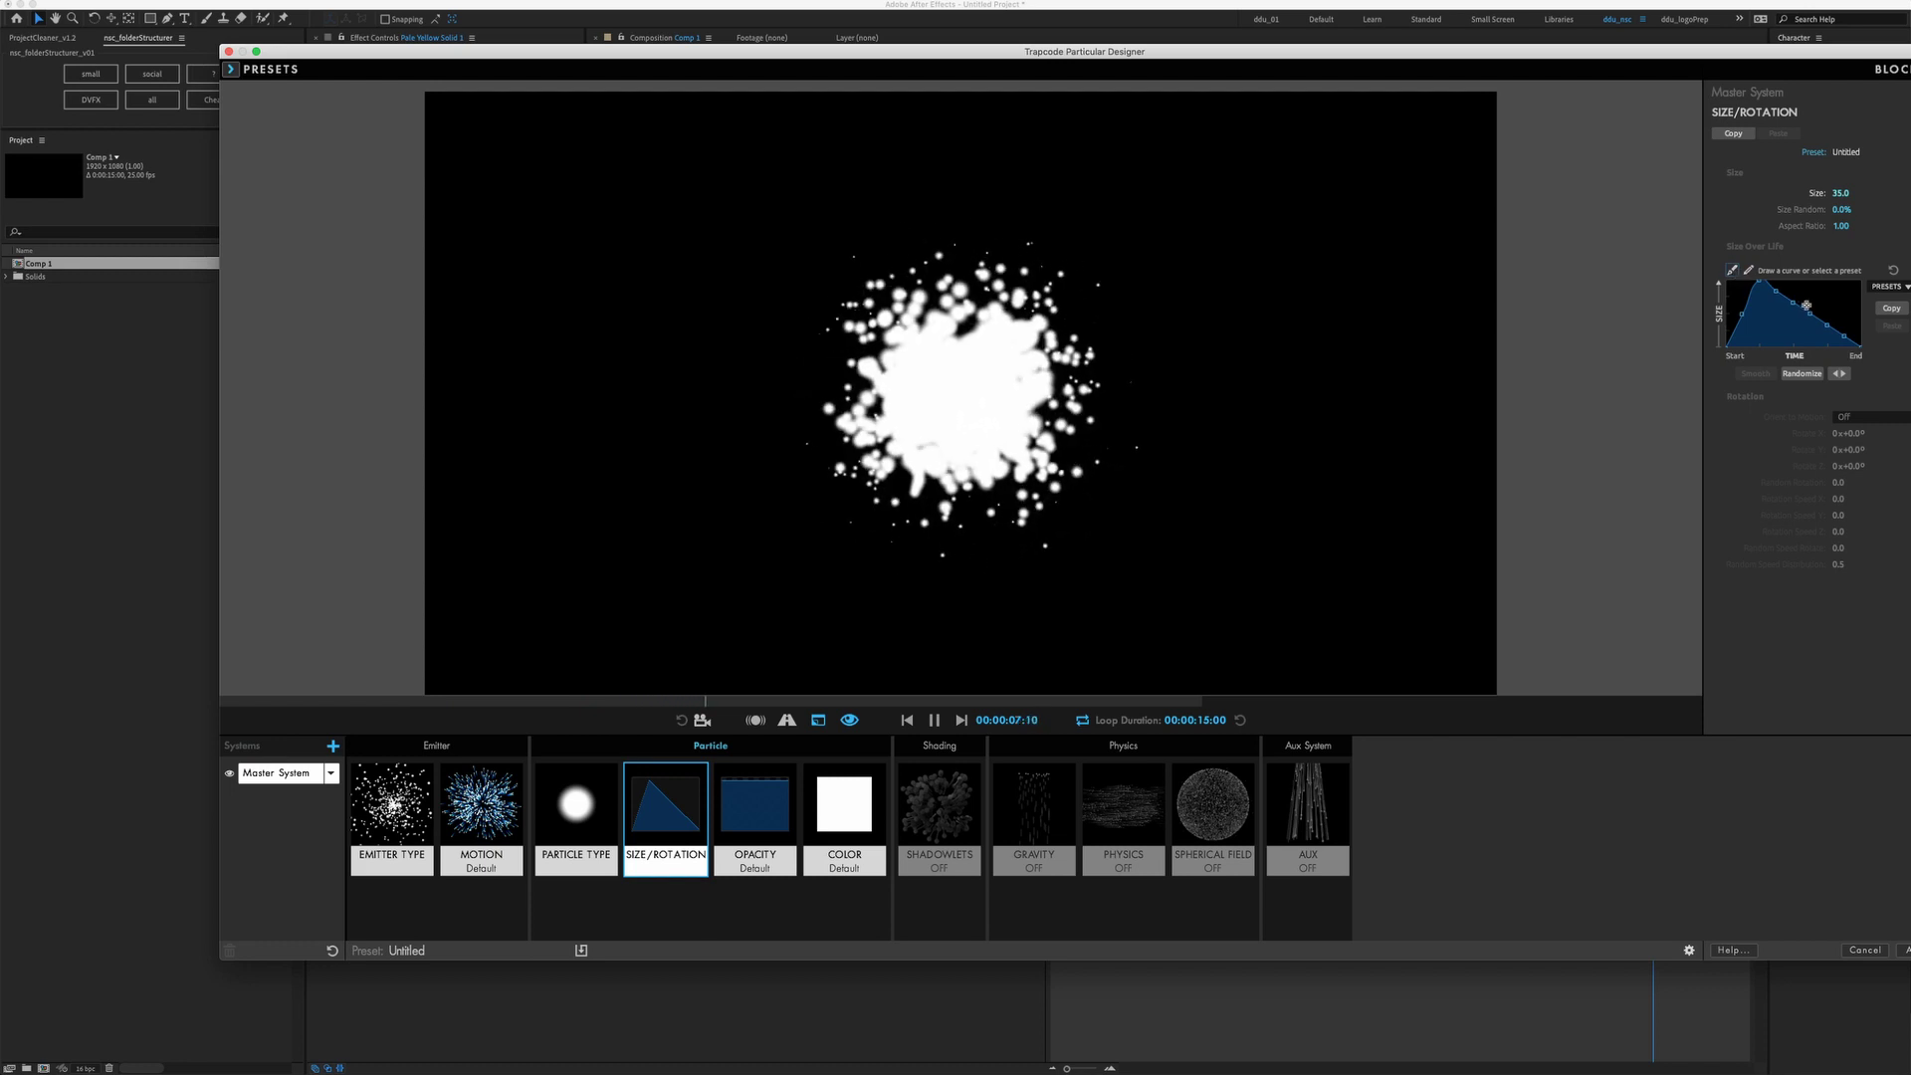
{"action": "left_click_drag", "start_coordinate": [1776, 333], "coordinate": [1828, 330]}
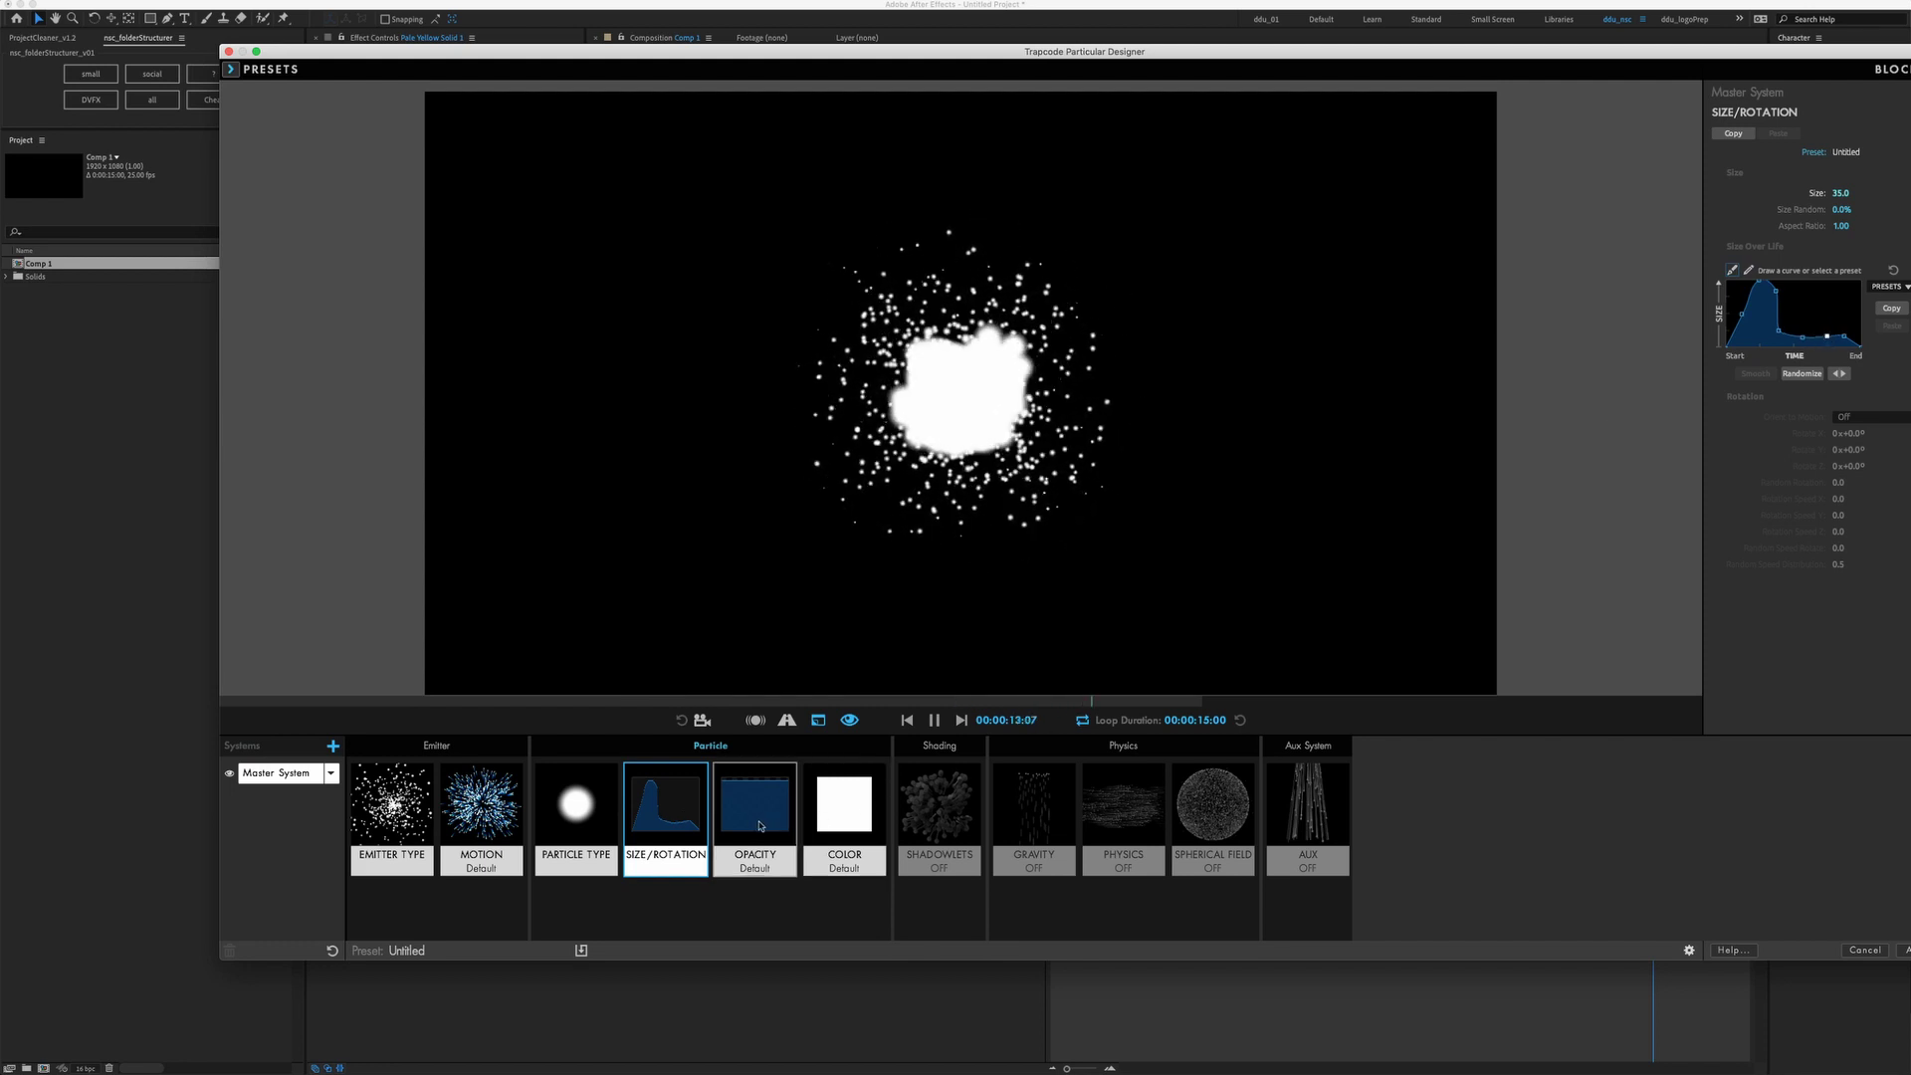
{"action": "left_click", "coordinate": [760, 825]}
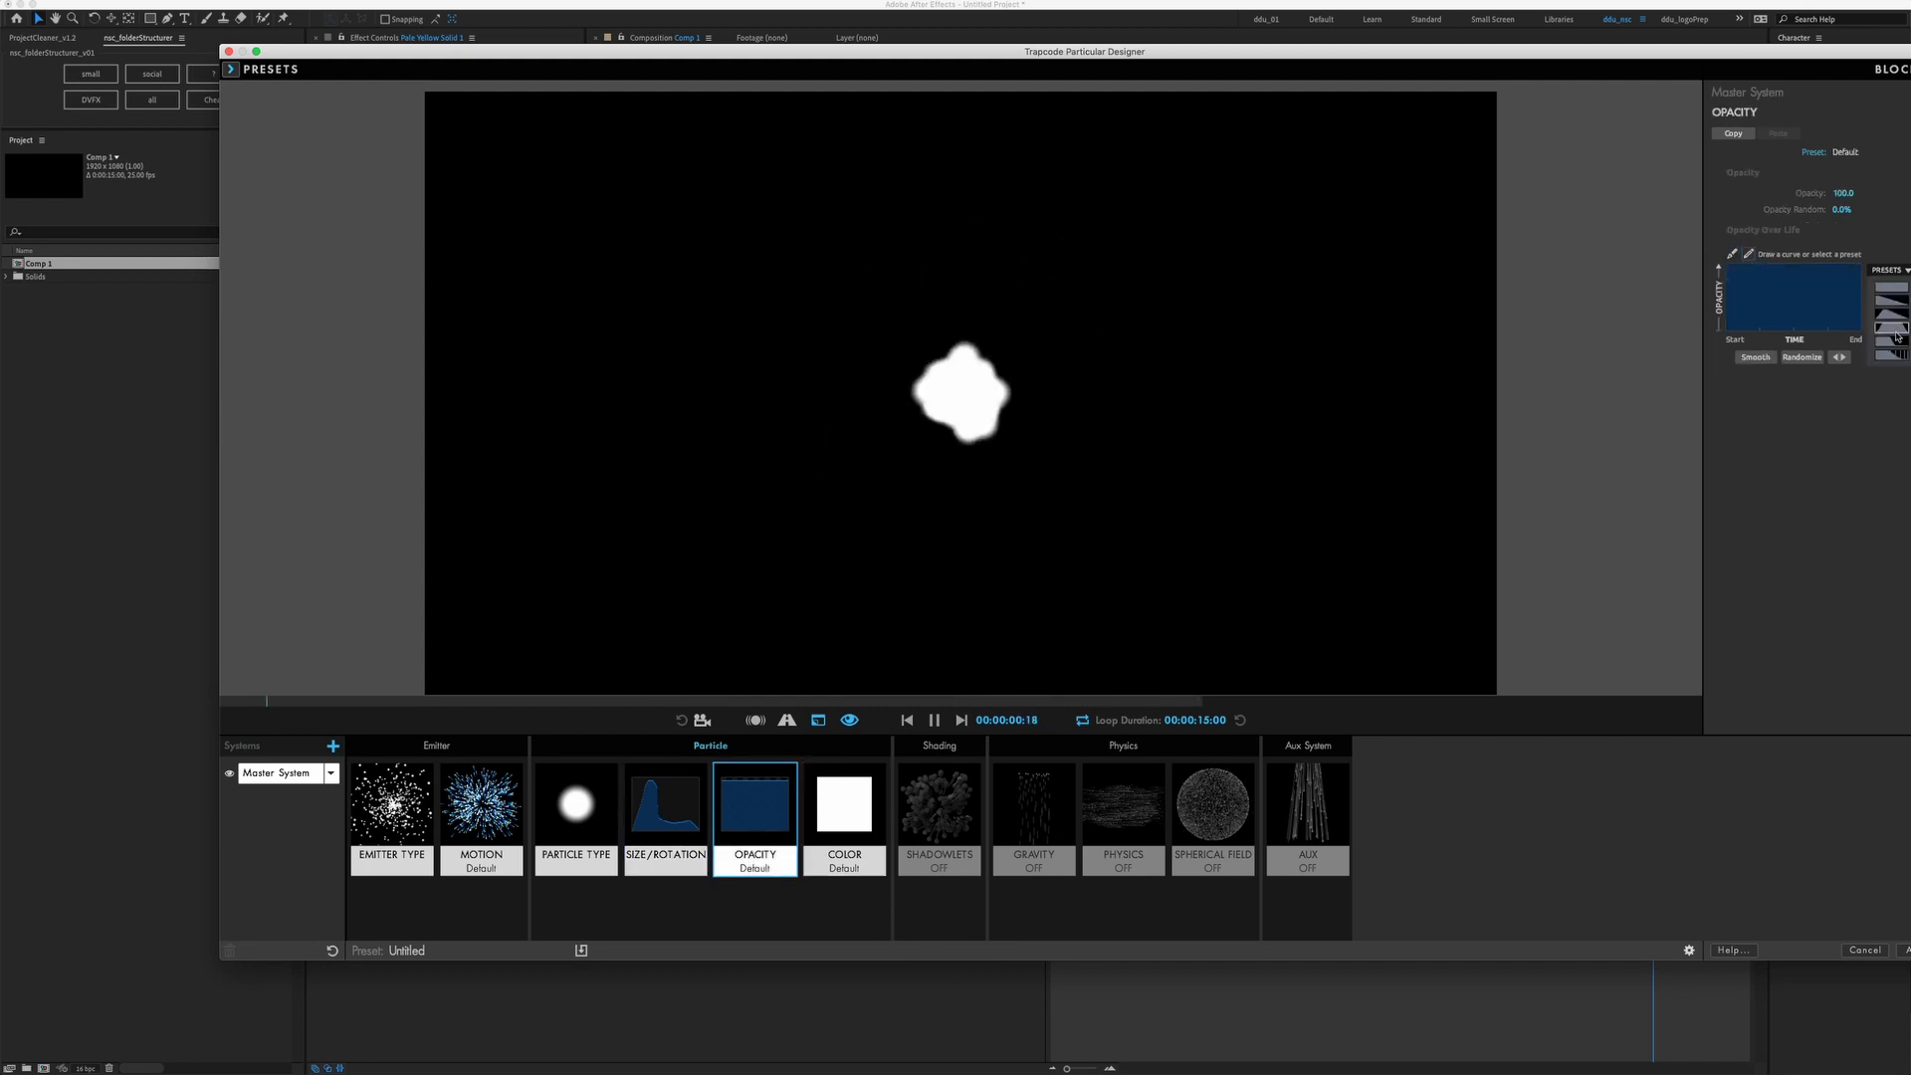
Draw an Opacity Over Life curve and randomize it into tall, jagged flickering spikes
{"action": "left_click_drag", "start_coordinate": [1781, 270], "coordinate": [1860, 336]}
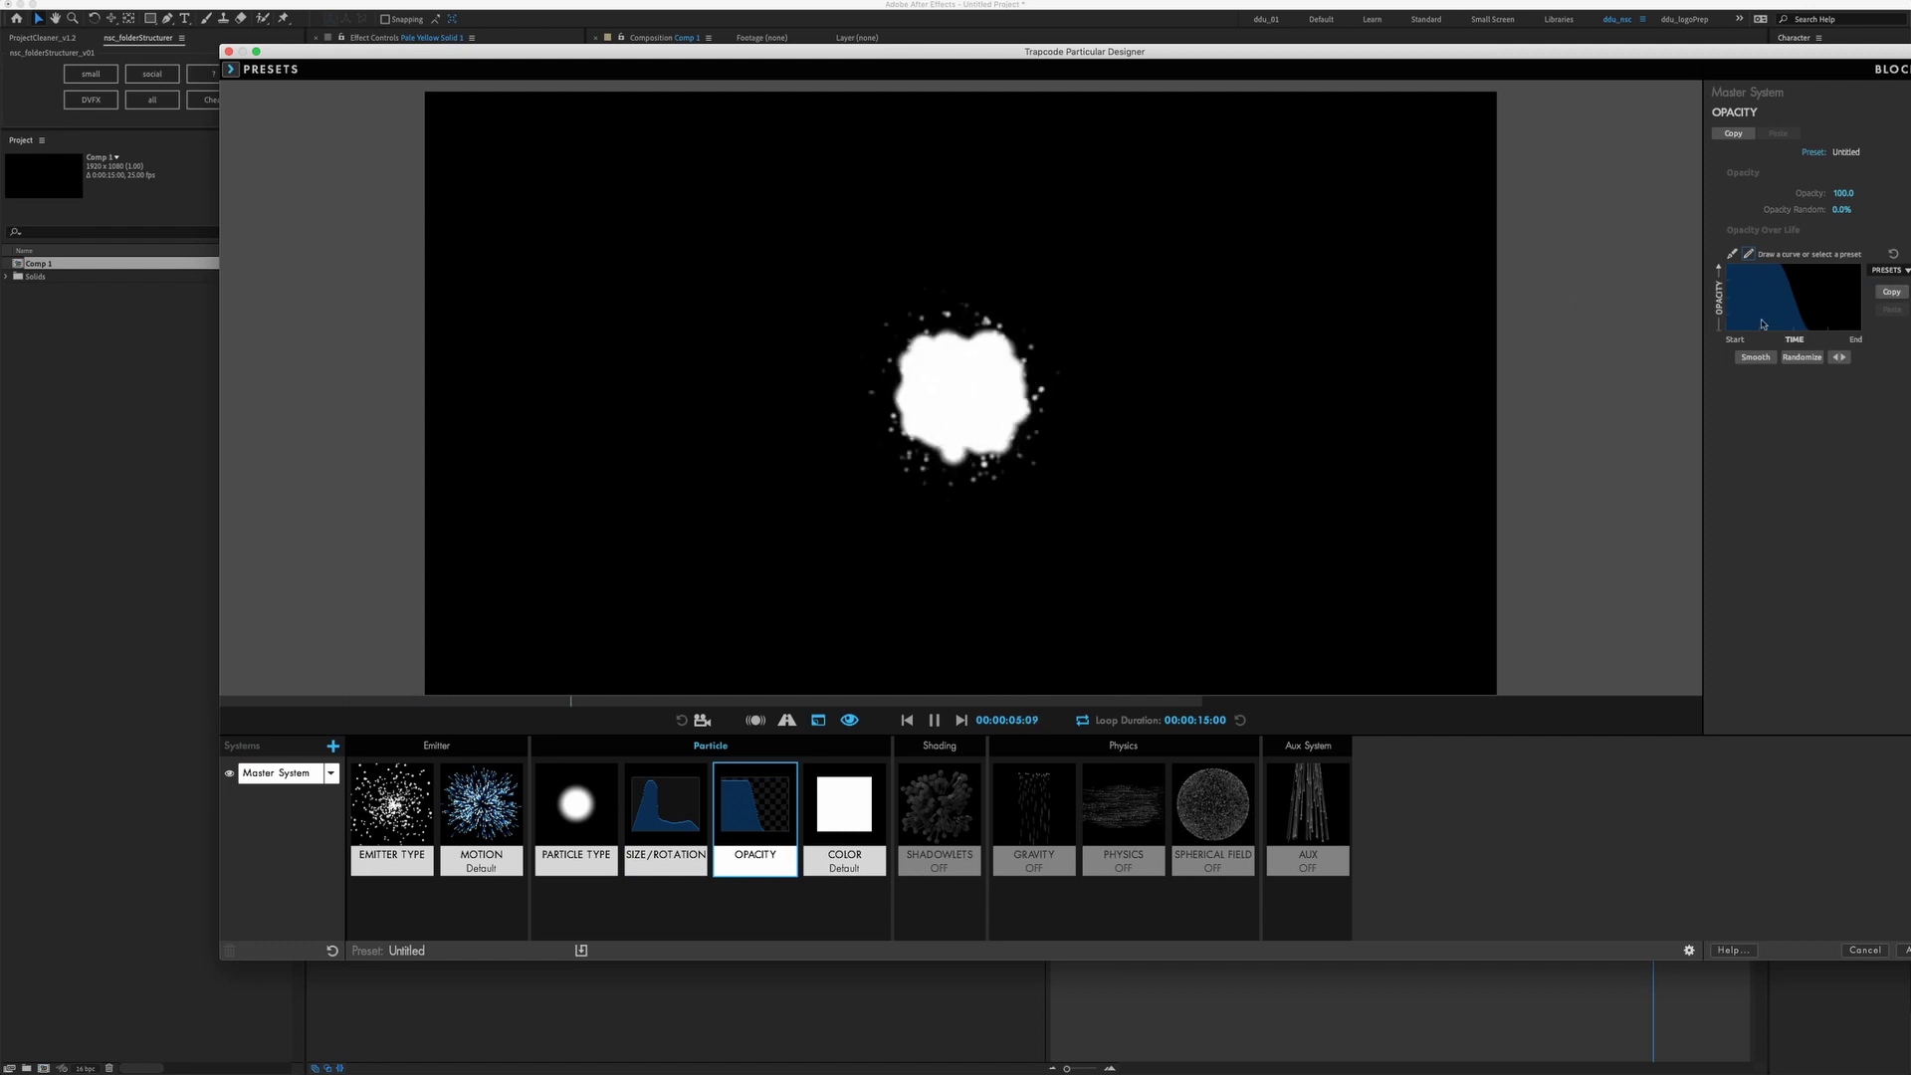
{"action": "left_click_drag", "start_coordinate": [1781, 326], "coordinate": [1781, 292]}
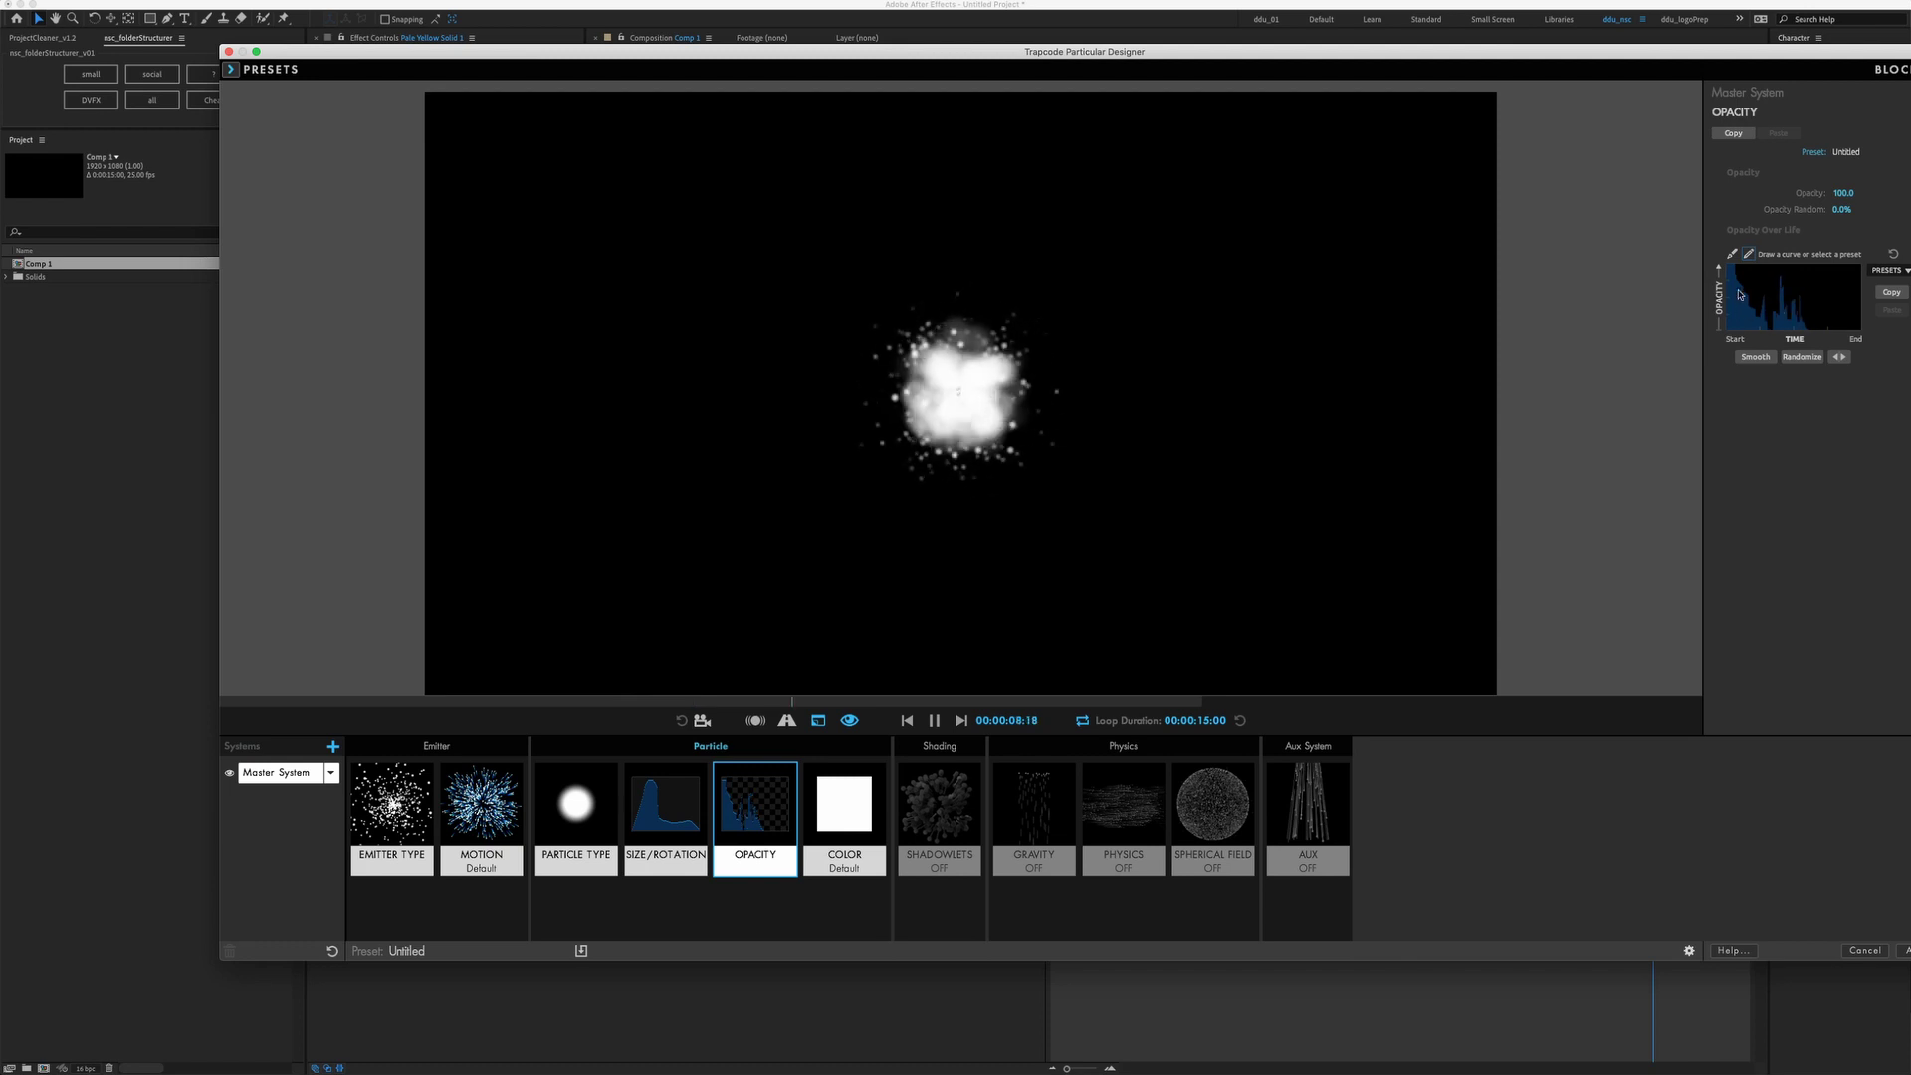
{"action": "left_click", "coordinate": [1808, 356]}
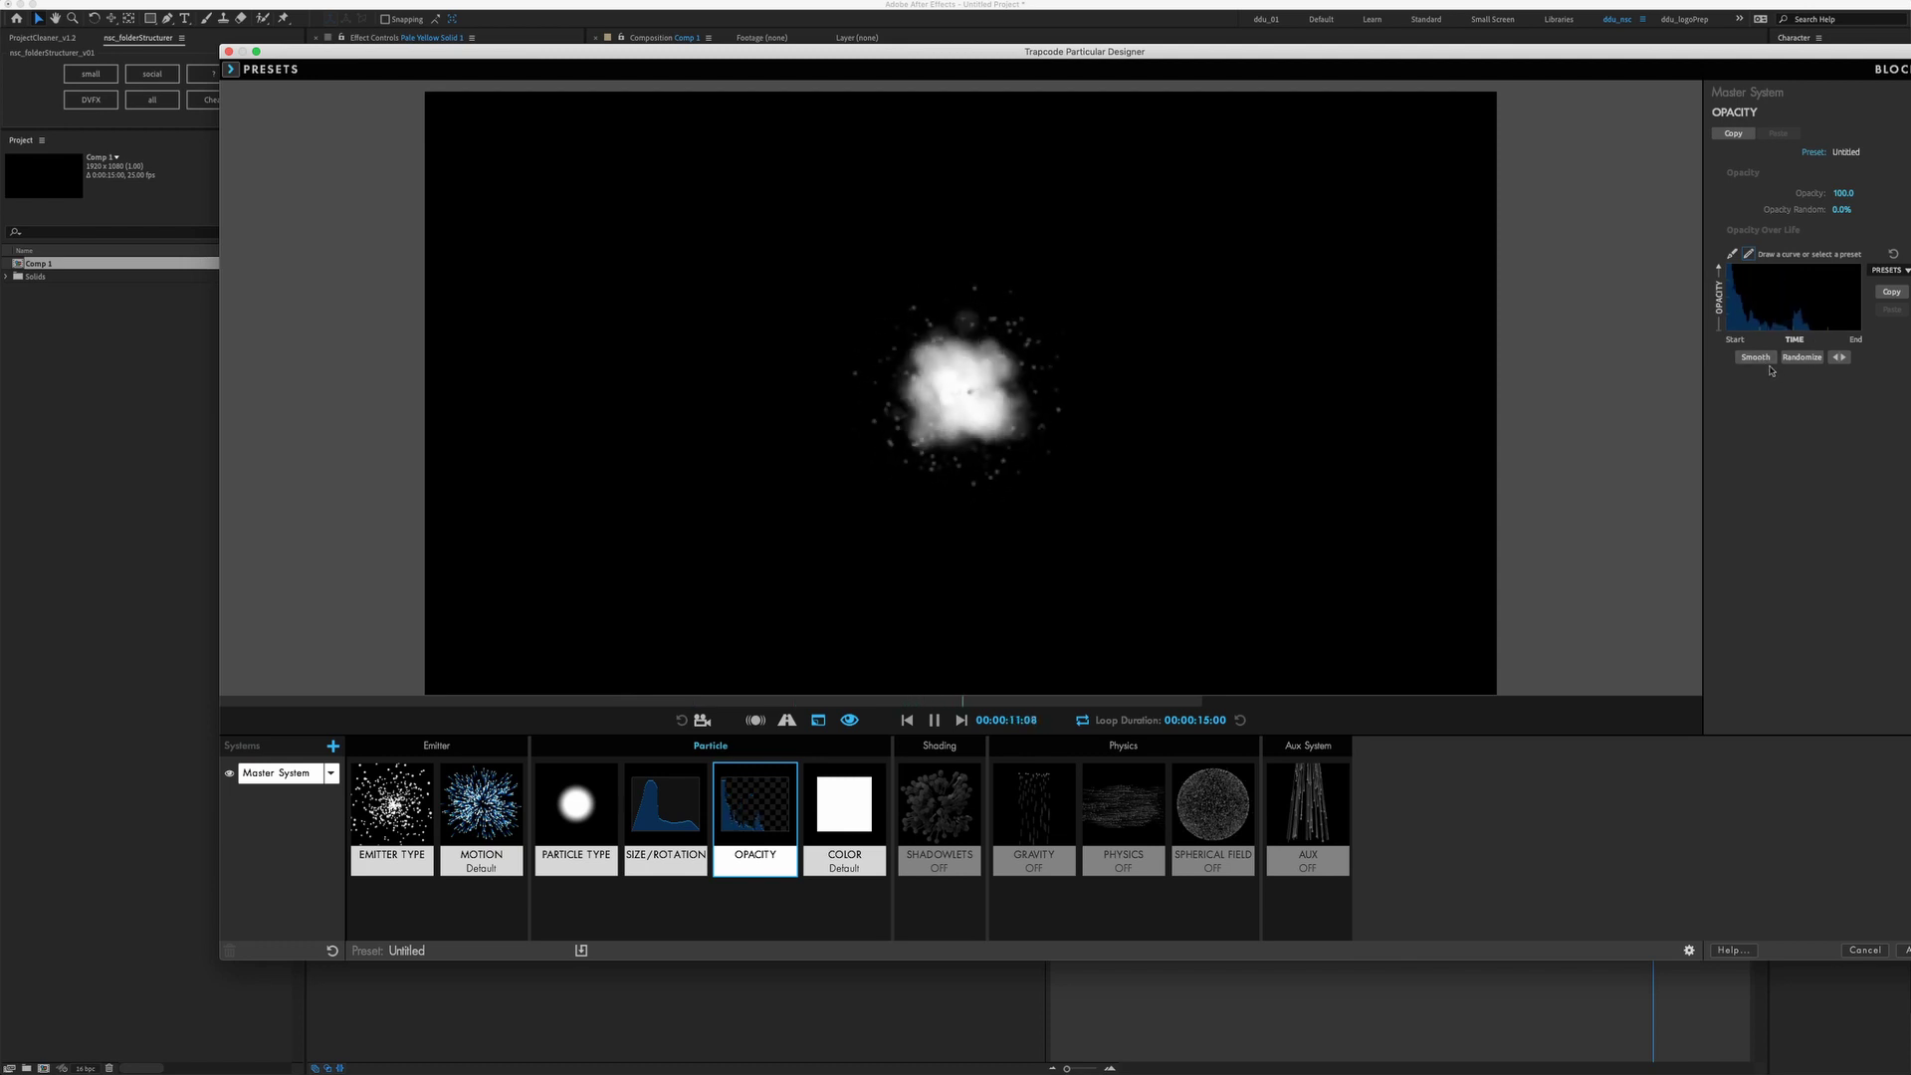
{"action": "left_click", "coordinate": [1761, 359]}
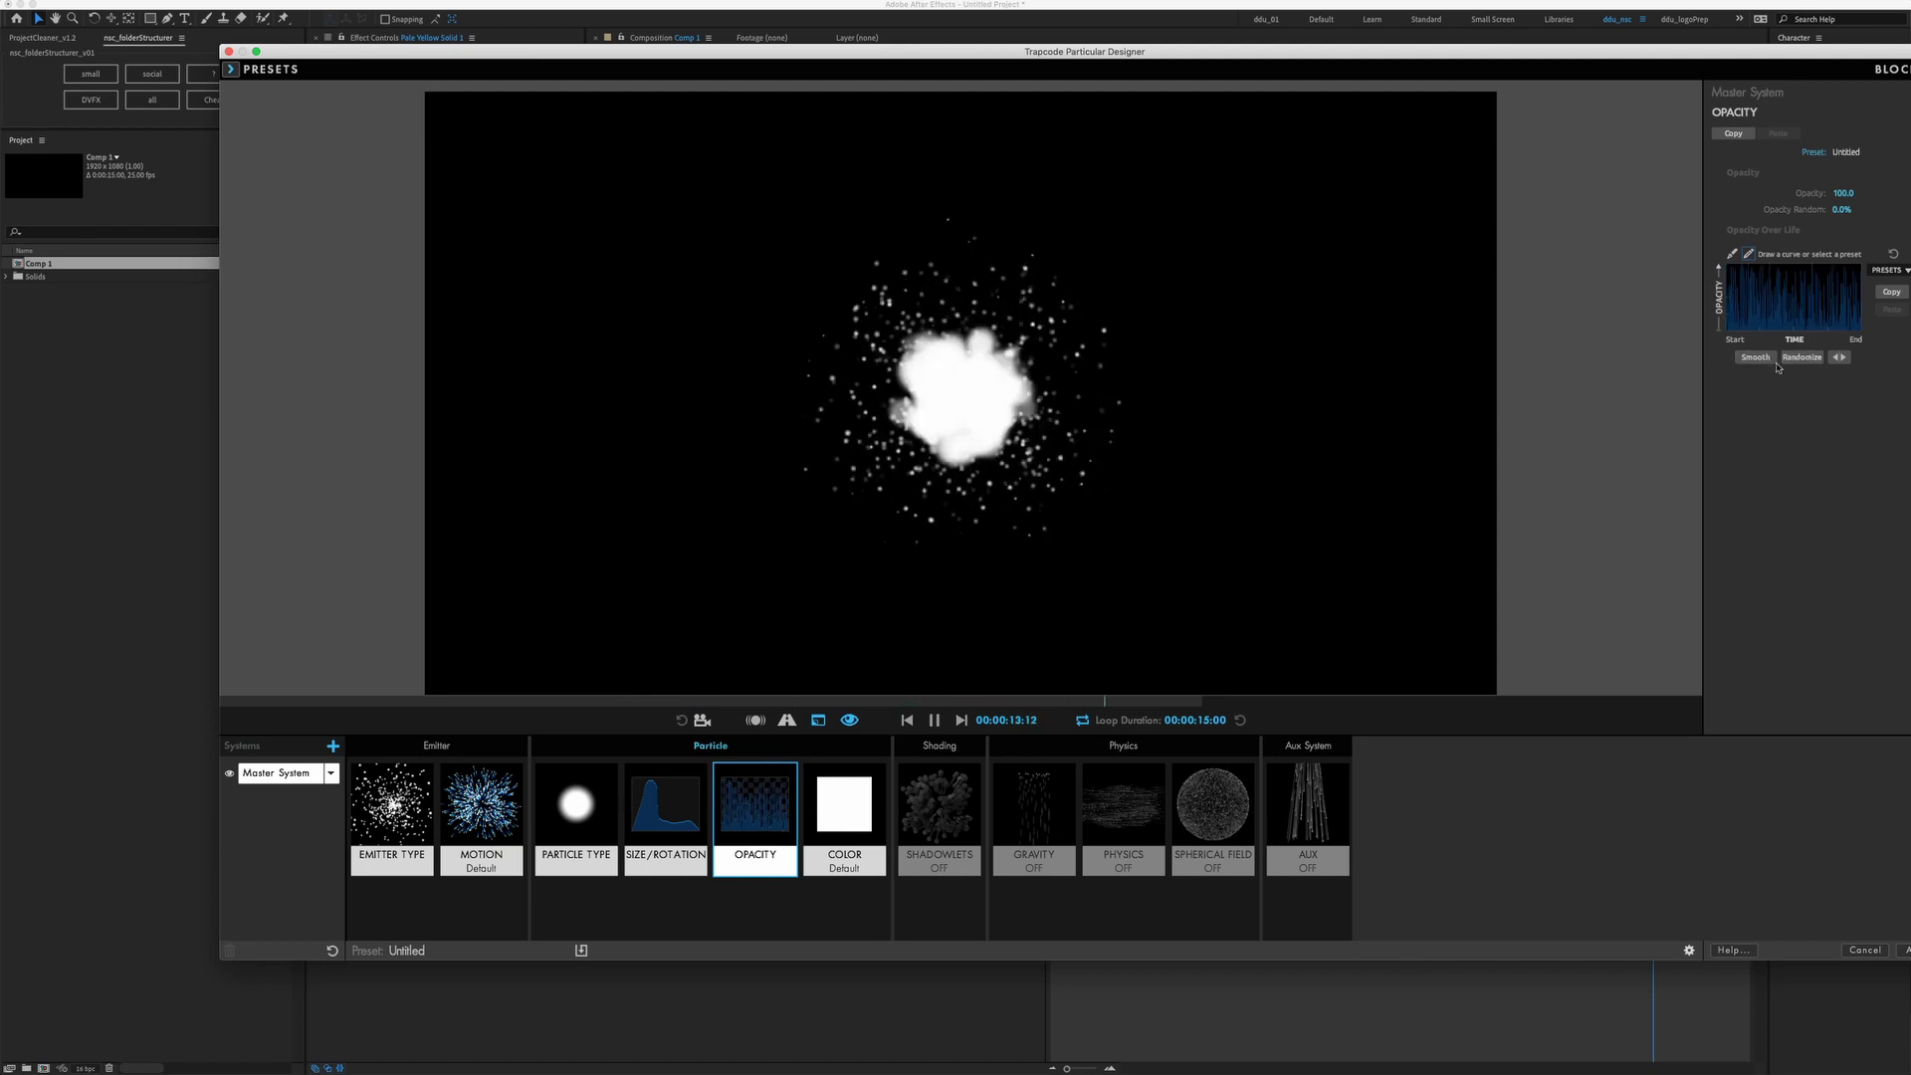
{"action": "left_click", "coordinate": [1756, 358]}
Set Color to Random from Gradient using a green gradient preset
{"action": "left_click", "coordinate": [873, 799]}
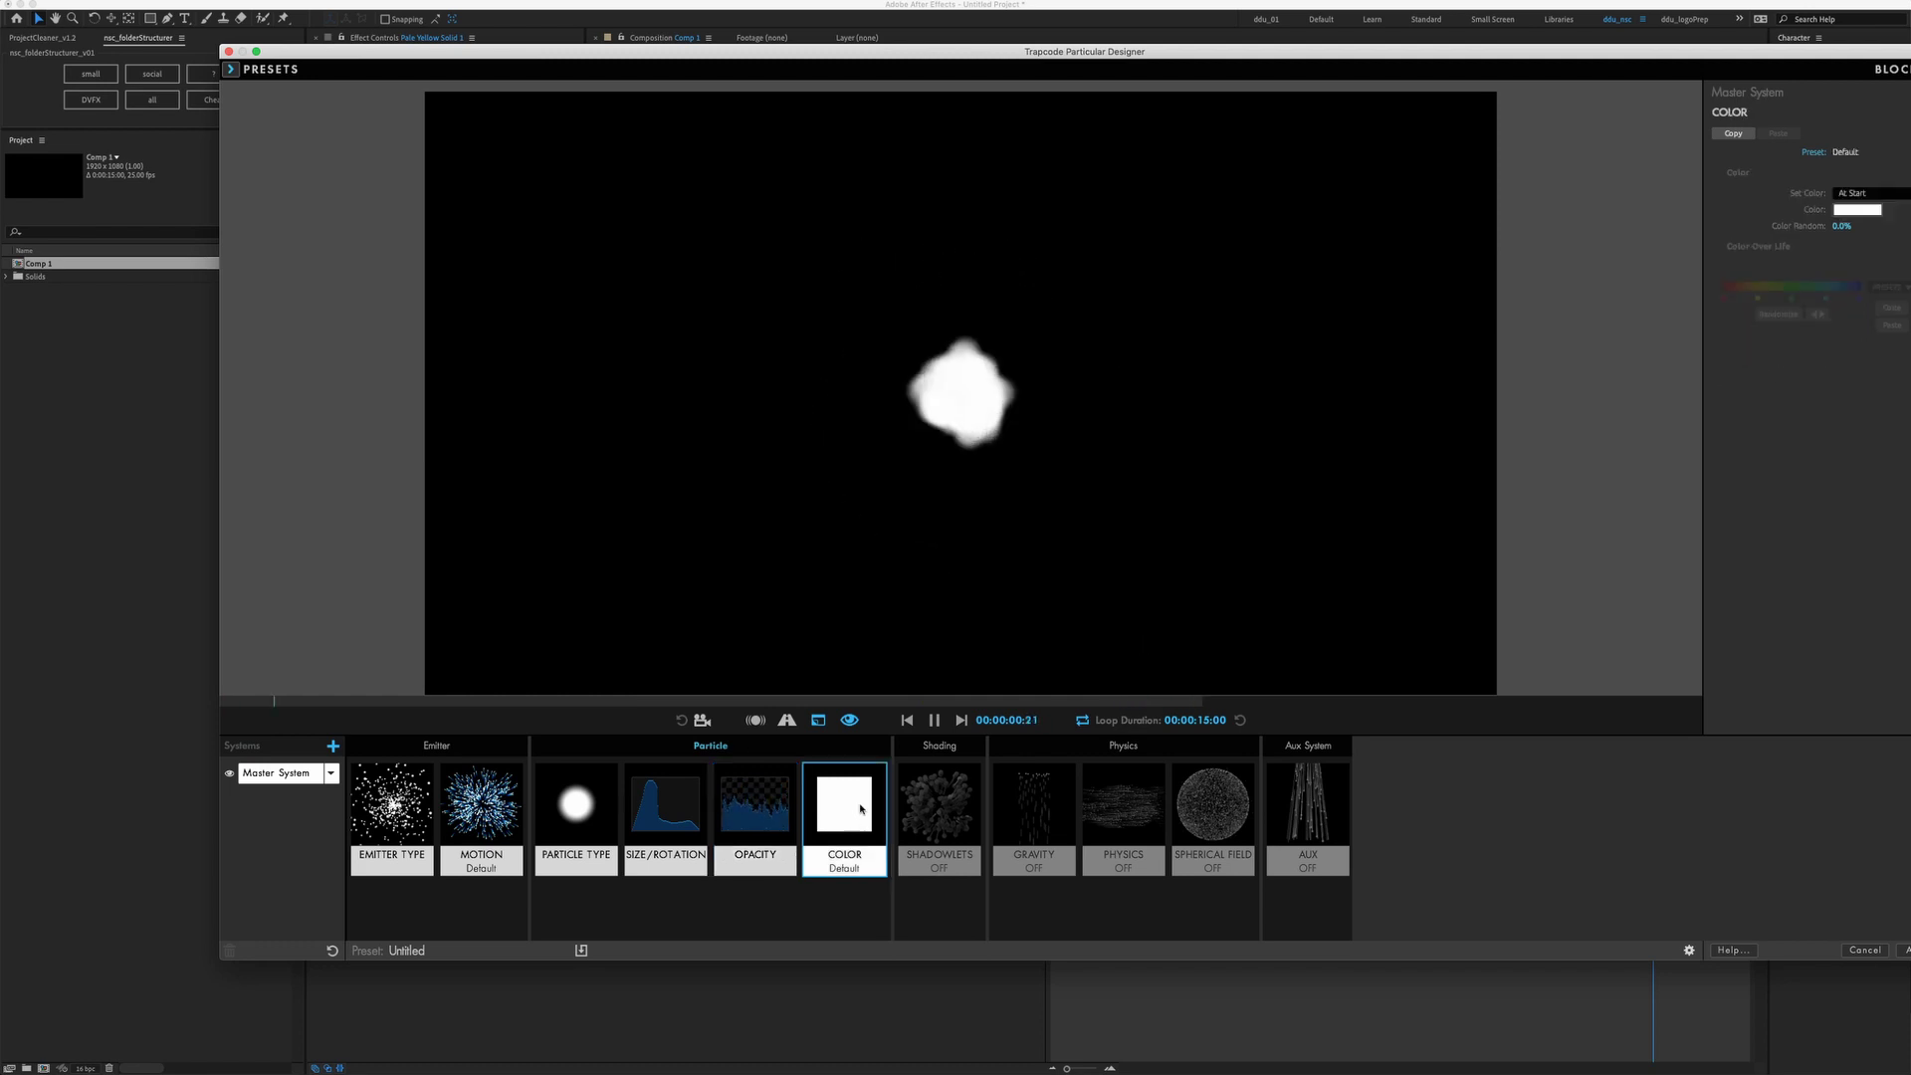
{"action": "left_click", "coordinate": [1861, 193]}
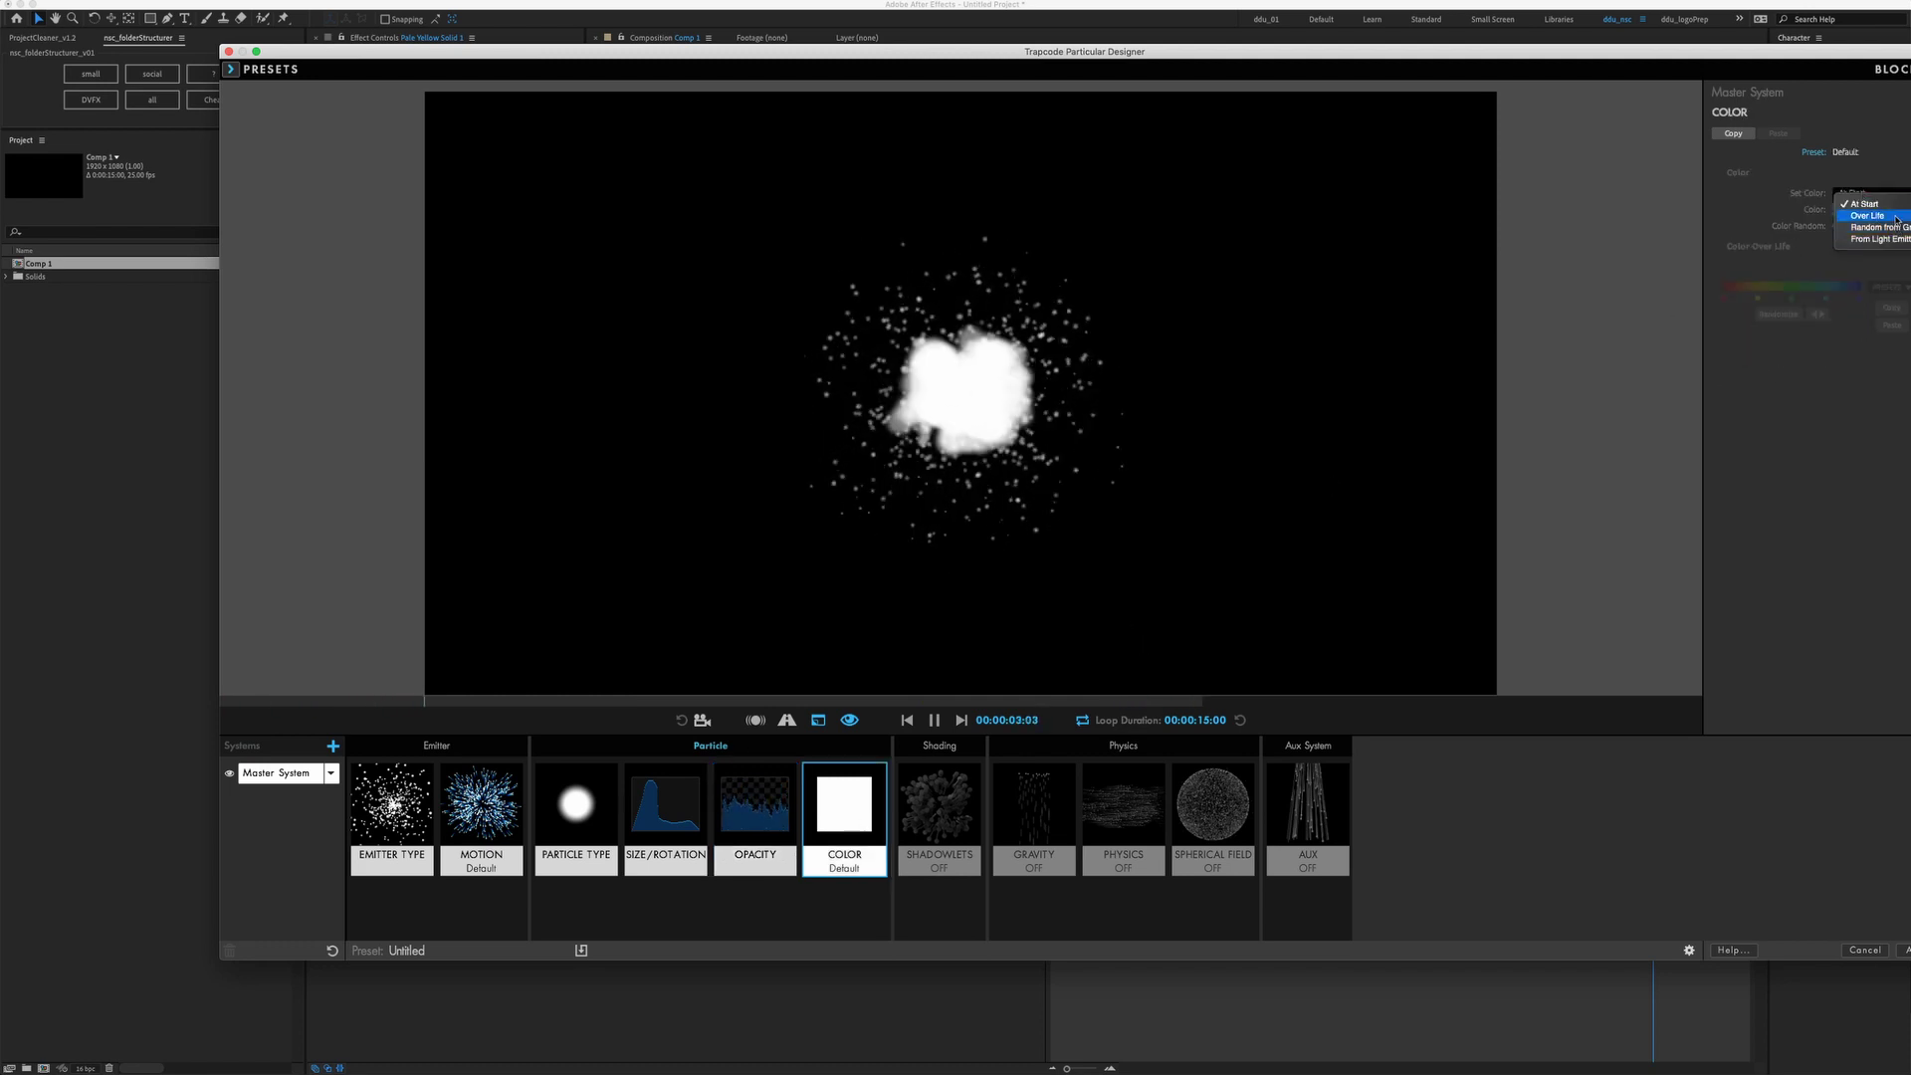
{"action": "left_click", "coordinate": [1894, 228]}
{"action": "left_click", "coordinate": [1891, 286]}
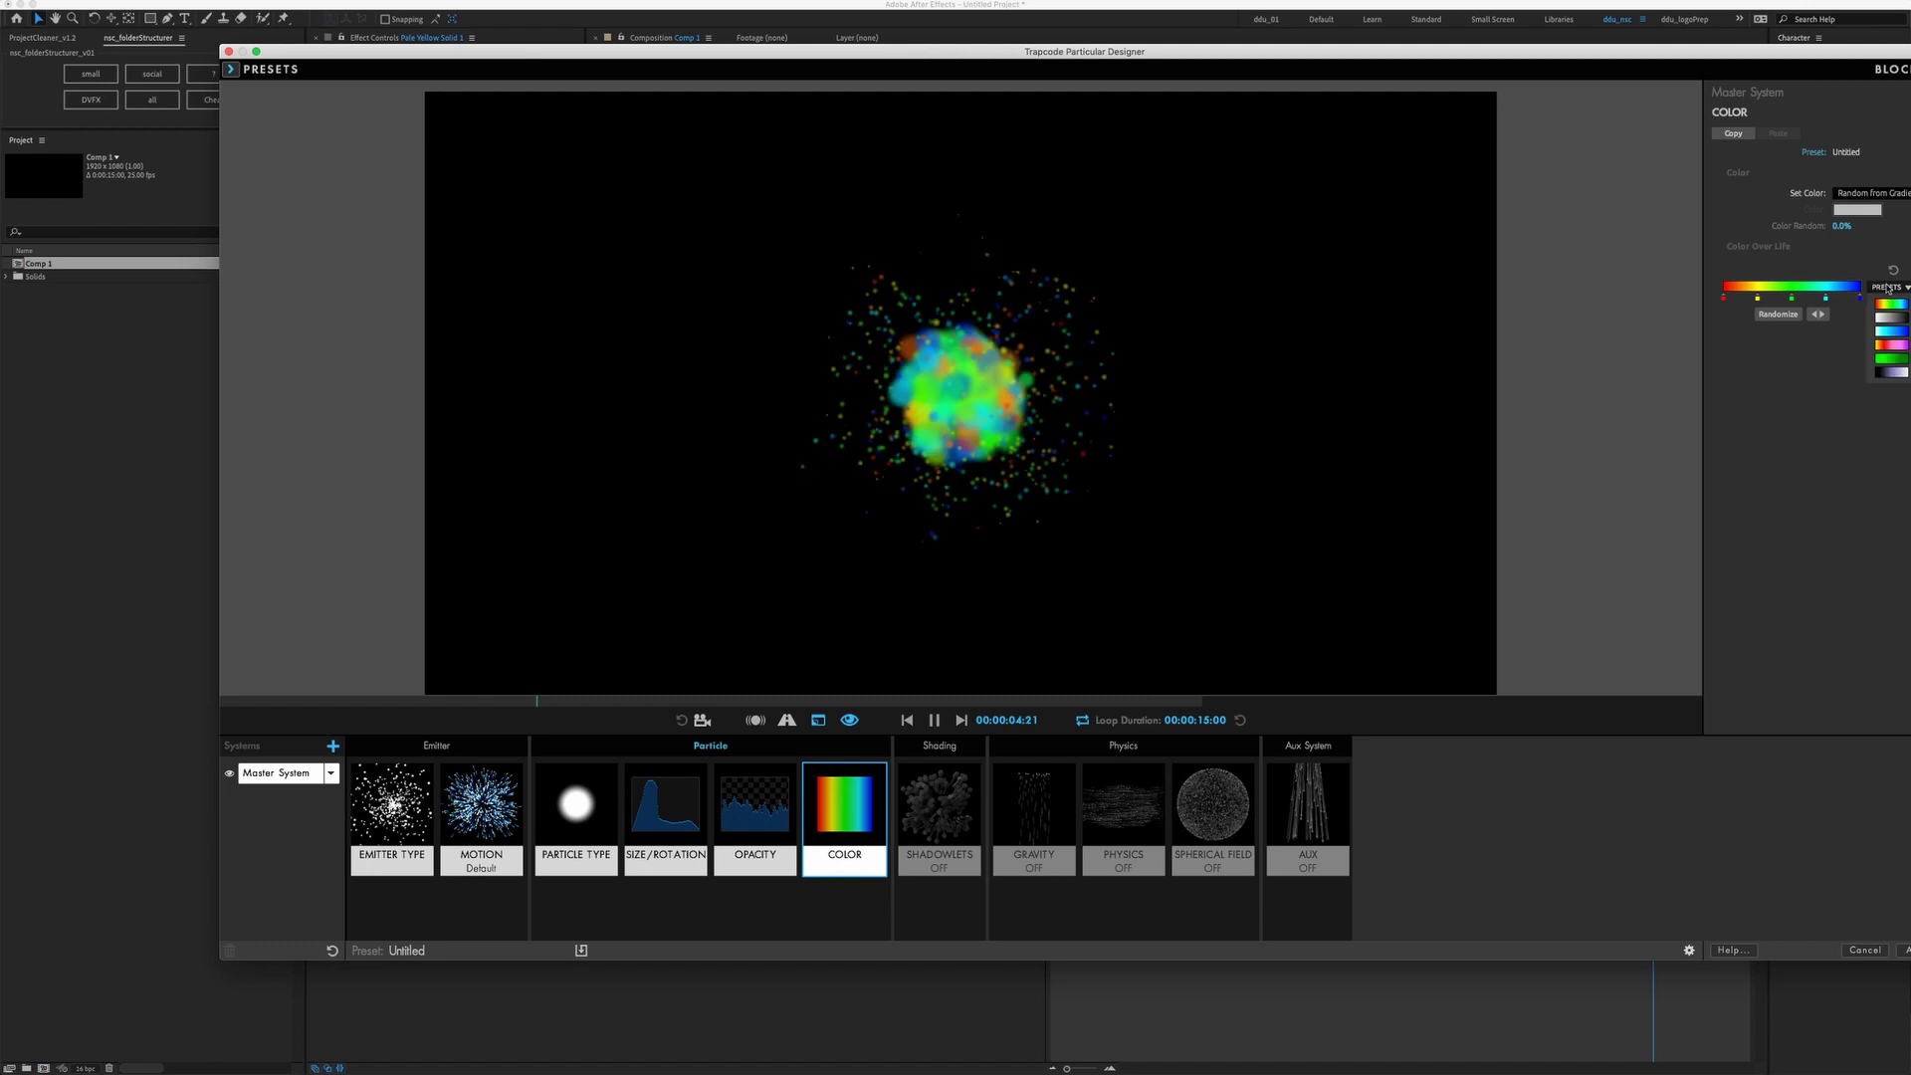
{"action": "left_click", "coordinate": [1888, 360]}
Randomize the colour gradient repeatedly until it runs teal to green
{"action": "left_click", "coordinate": [1789, 316]}
{"action": "left_click", "coordinate": [1789, 317]}
{"action": "left_click", "coordinate": [1788, 316]}
{"action": "left_click", "coordinate": [1789, 316]}
{"action": "left_click", "coordinate": [1789, 316]}
{"action": "left_click", "coordinate": [1788, 316]}
{"action": "left_click", "coordinate": [1788, 317]}
{"action": "left_click", "coordinate": [1788, 316]}
{"action": "left_click", "coordinate": [1789, 317]}
{"action": "left_click", "coordinate": [1789, 316]}
{"action": "left_click", "coordinate": [1789, 317]}
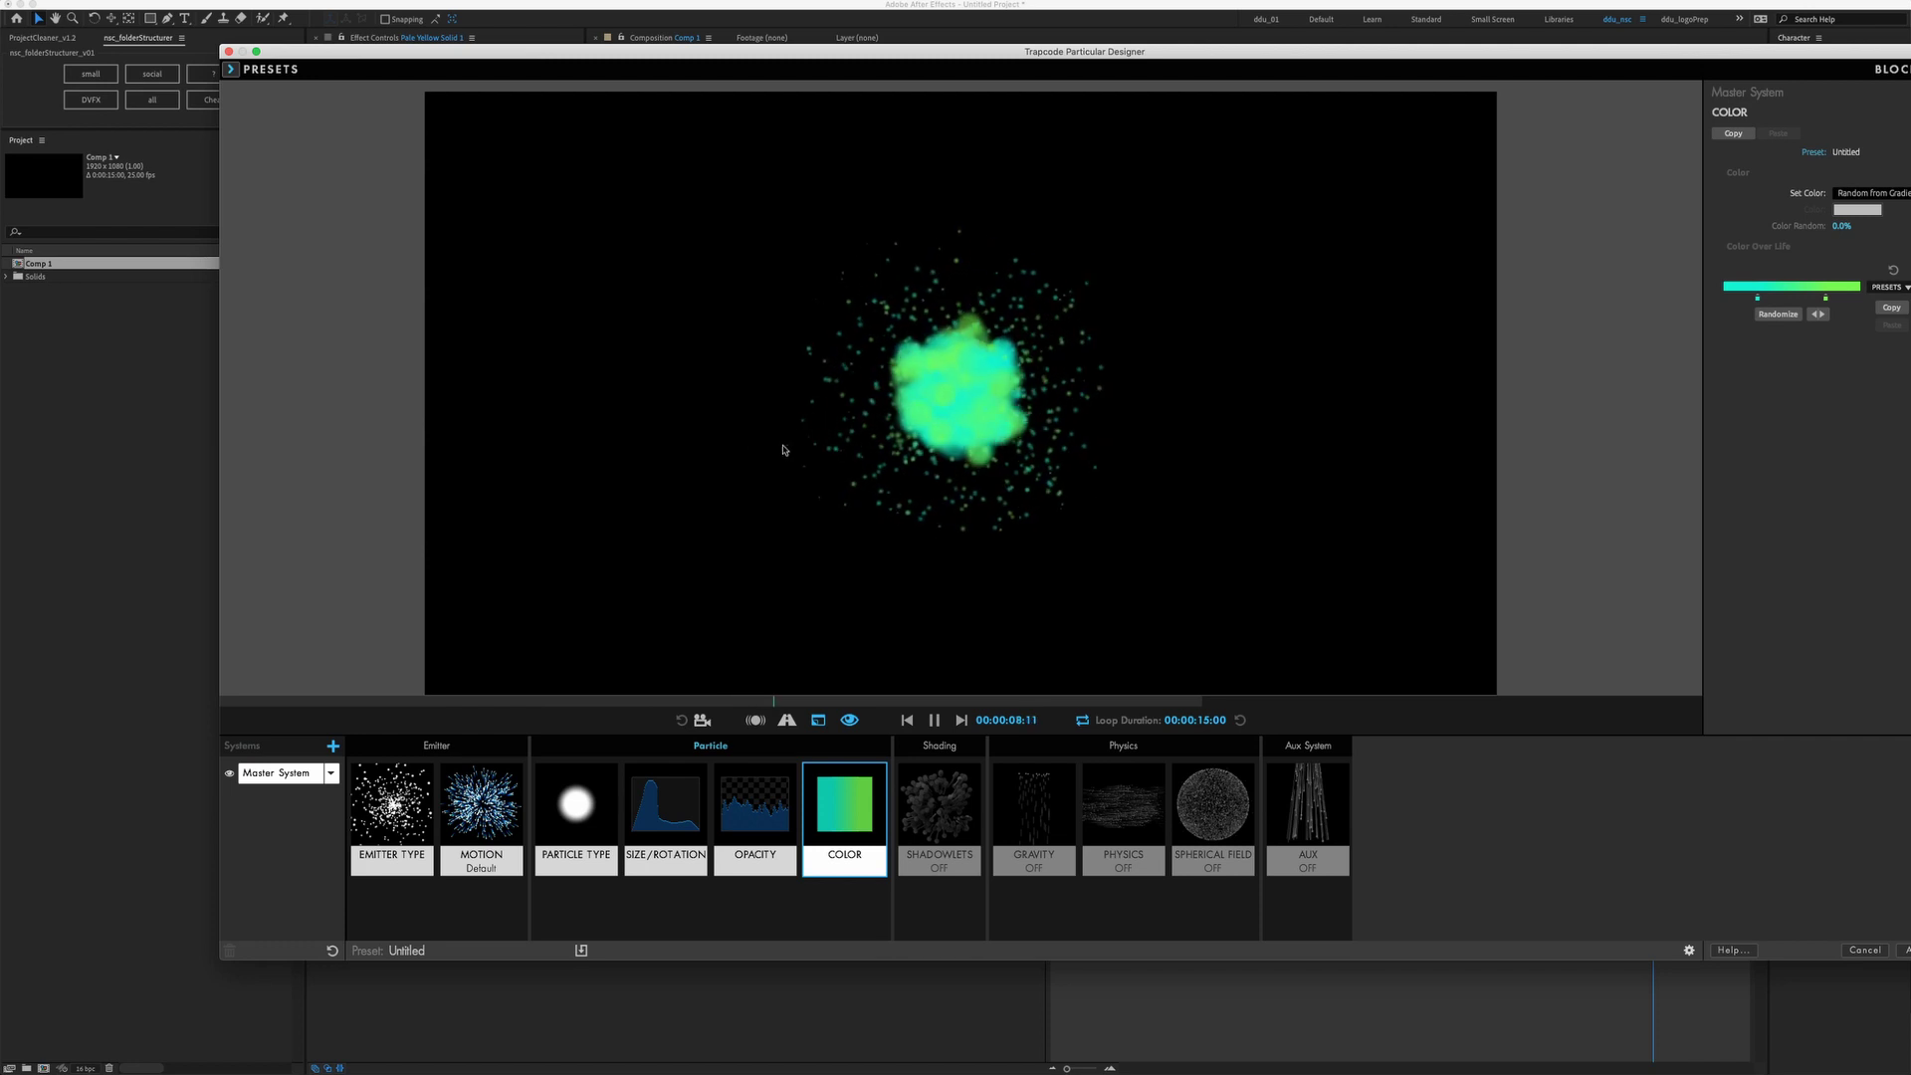
{"action": "left_click", "coordinate": [229, 69]}
{"action": "left_click", "coordinate": [551, 163]}
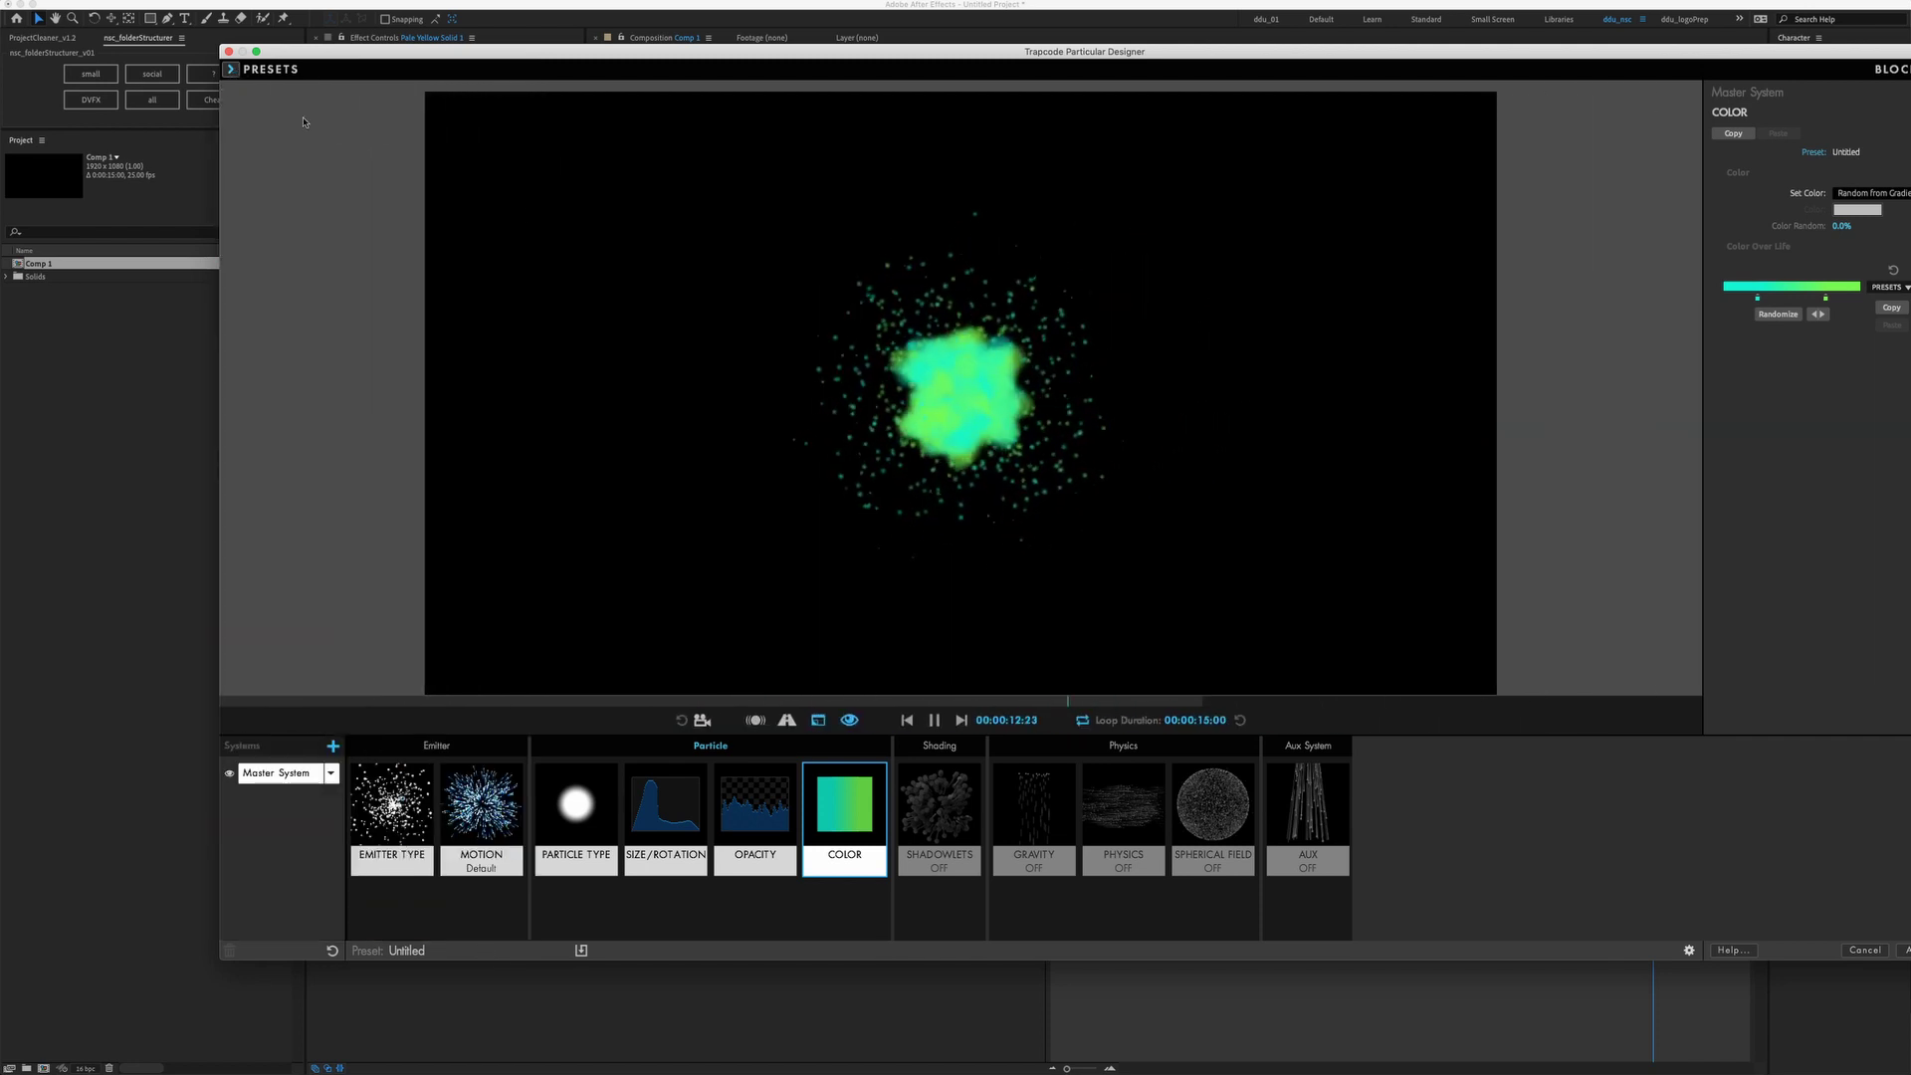
Preview Basic Blue Particles and Basic Glow Spheres, then load the Simple Dots preset
{"action": "left_click", "coordinate": [230, 68]}
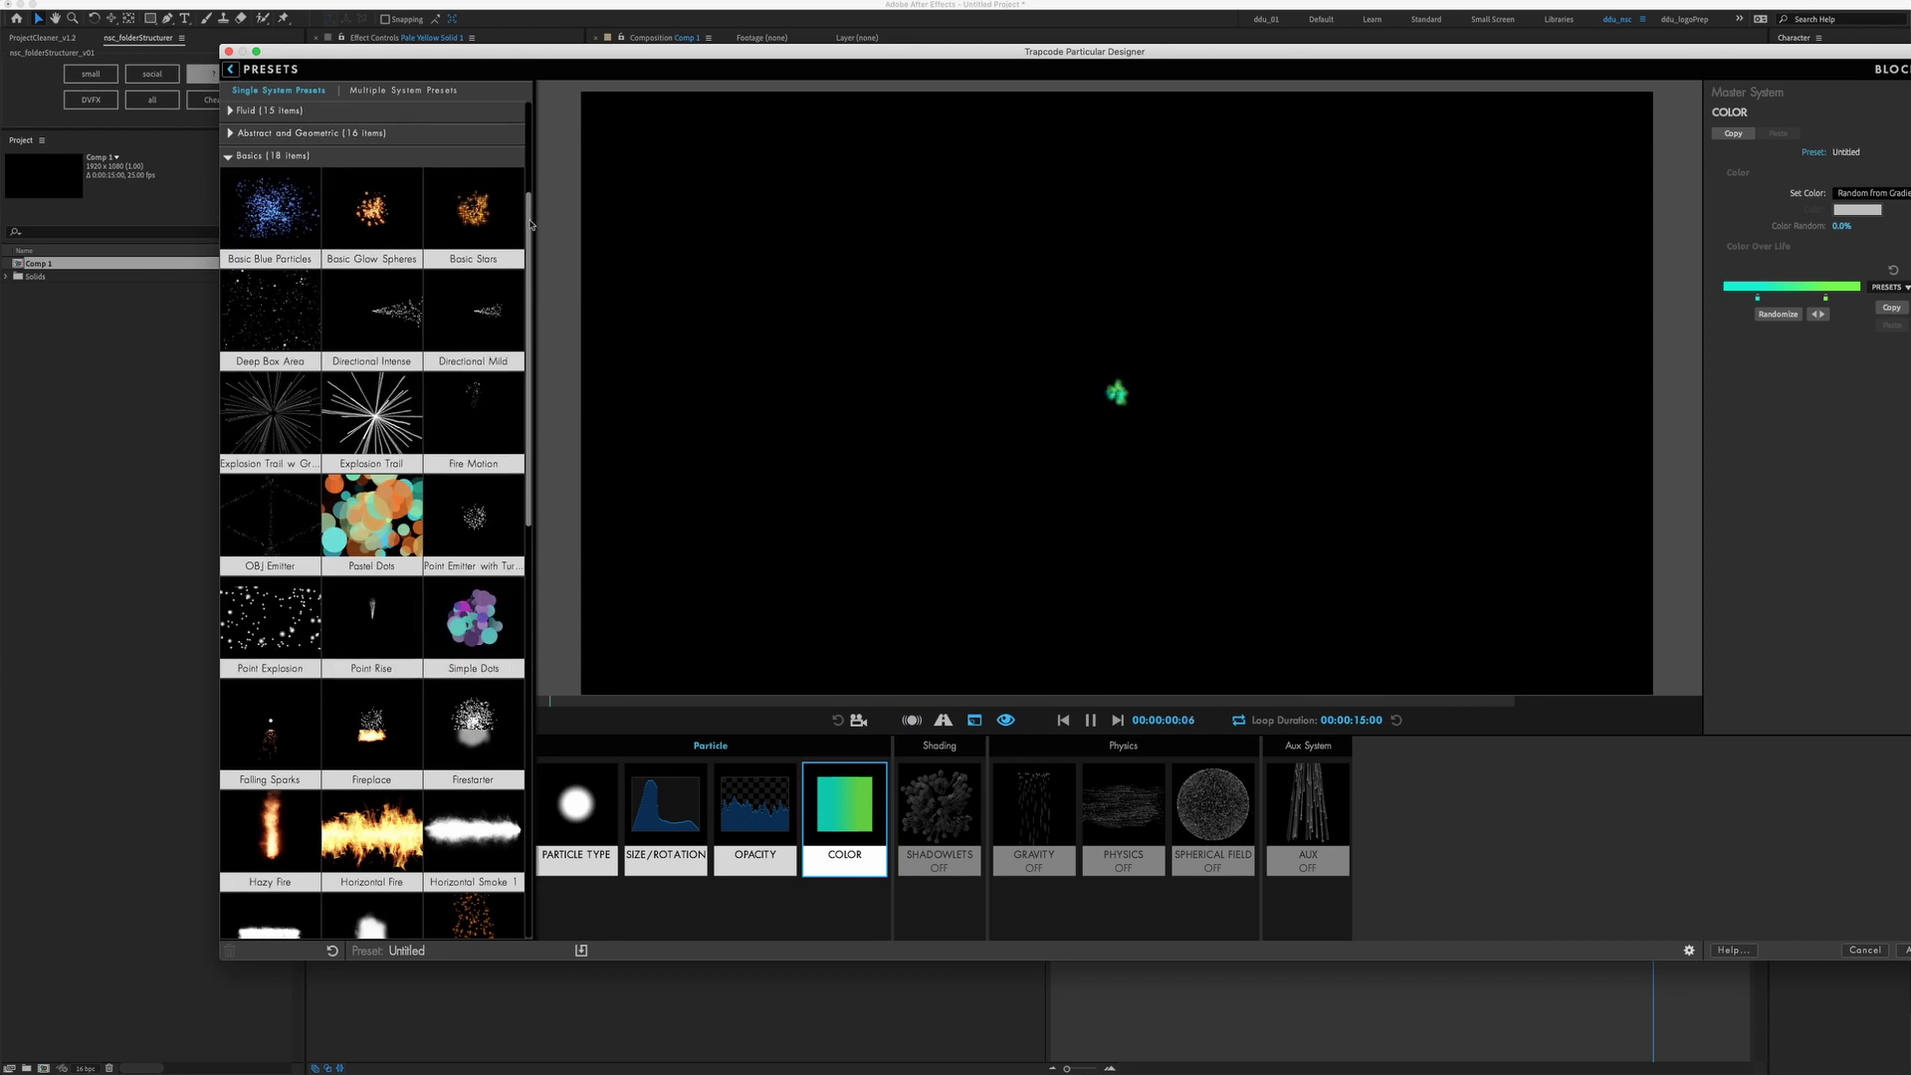
{"action": "left_click_drag", "start_coordinate": [529, 203], "coordinate": [521, 134]}
{"action": "left_click", "coordinate": [295, 221]}
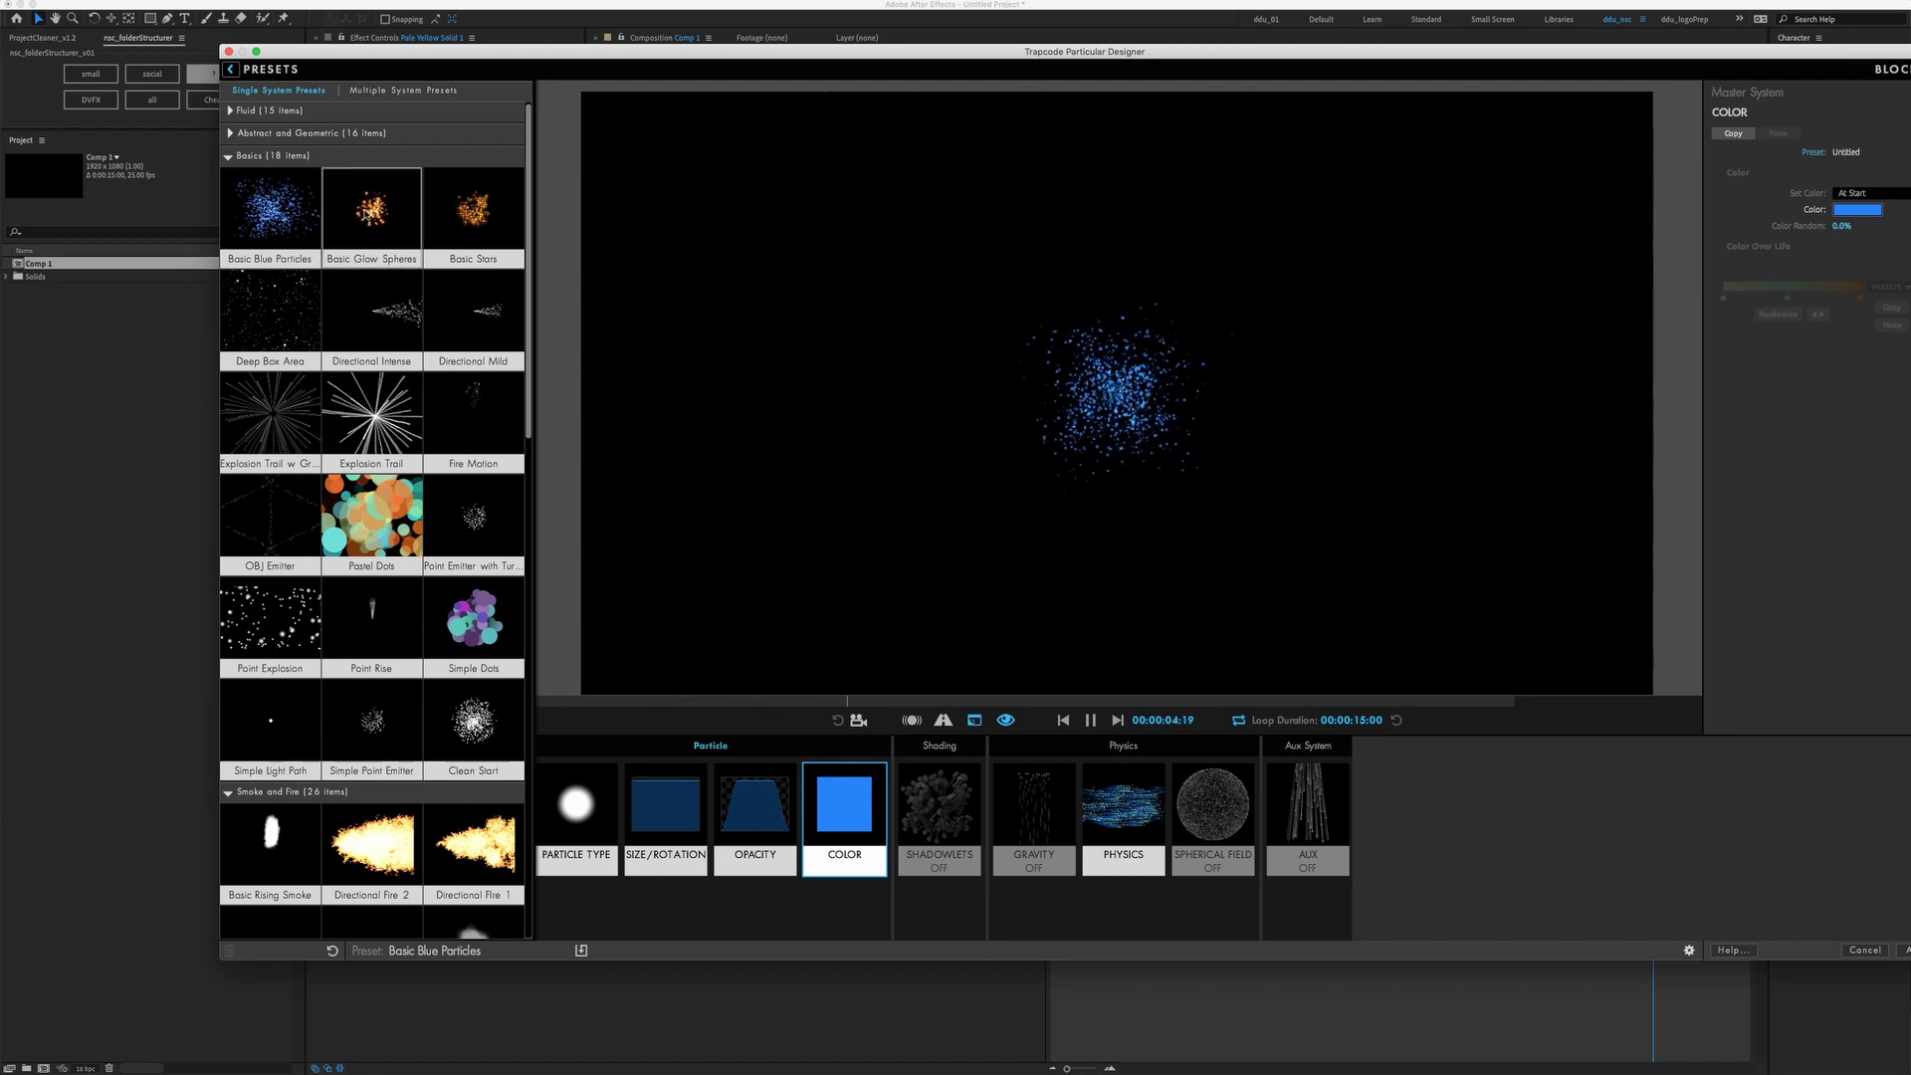
{"action": "left_click", "coordinate": [372, 209]}
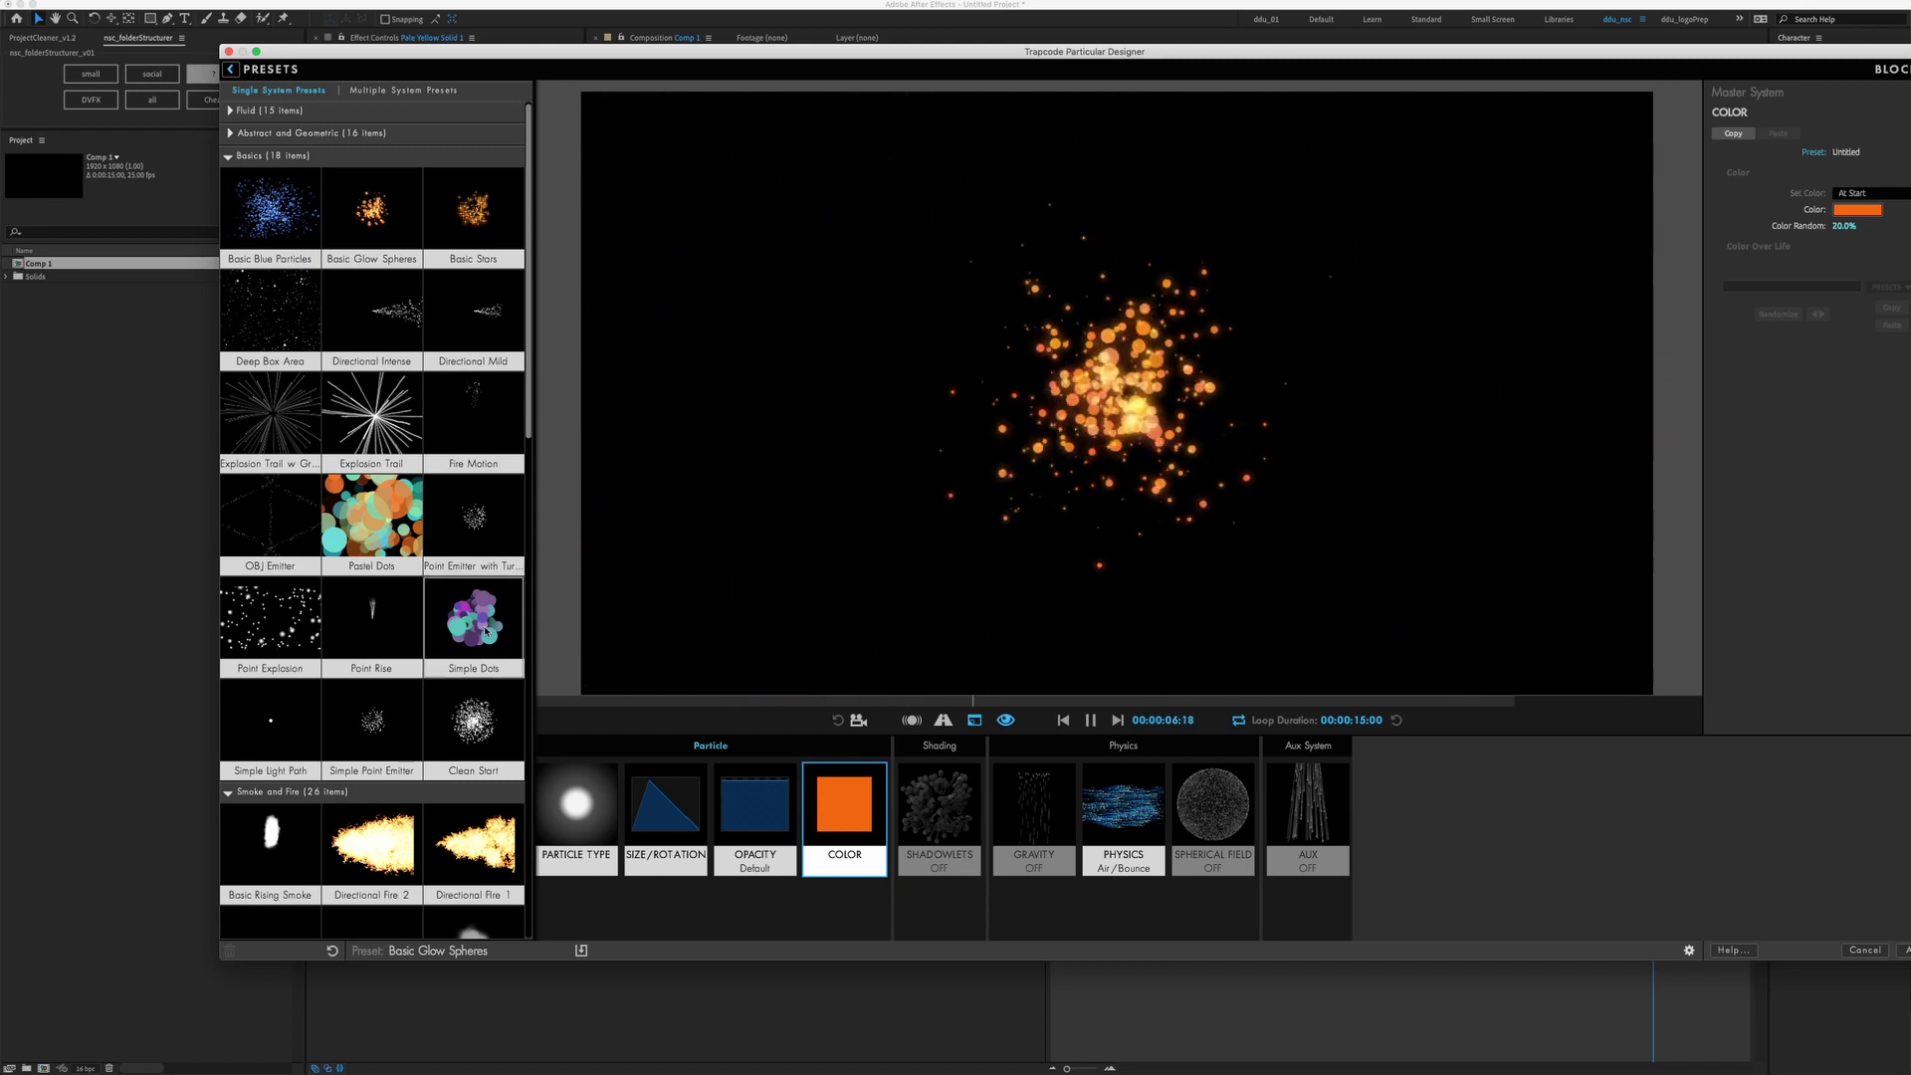
{"action": "left_click", "coordinate": [487, 629]}
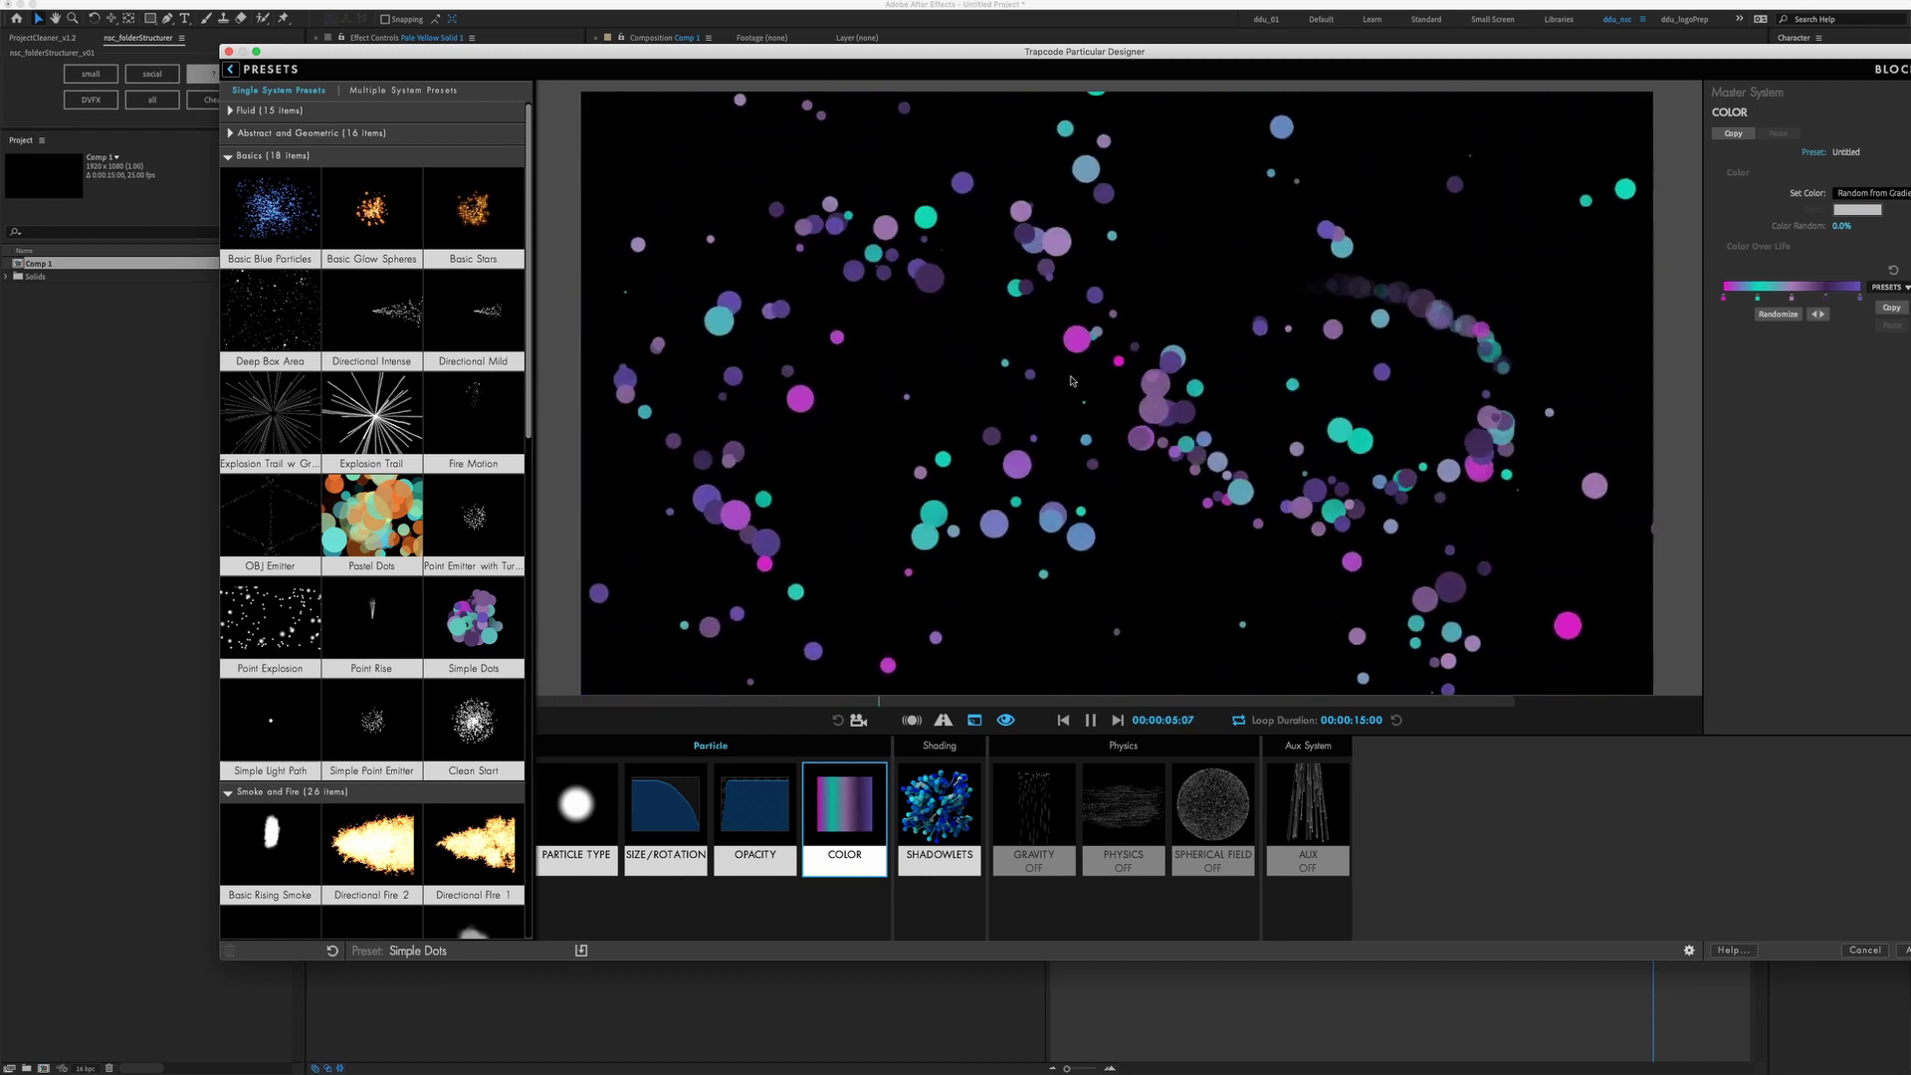
{"action": "left_click", "coordinate": [230, 69]}
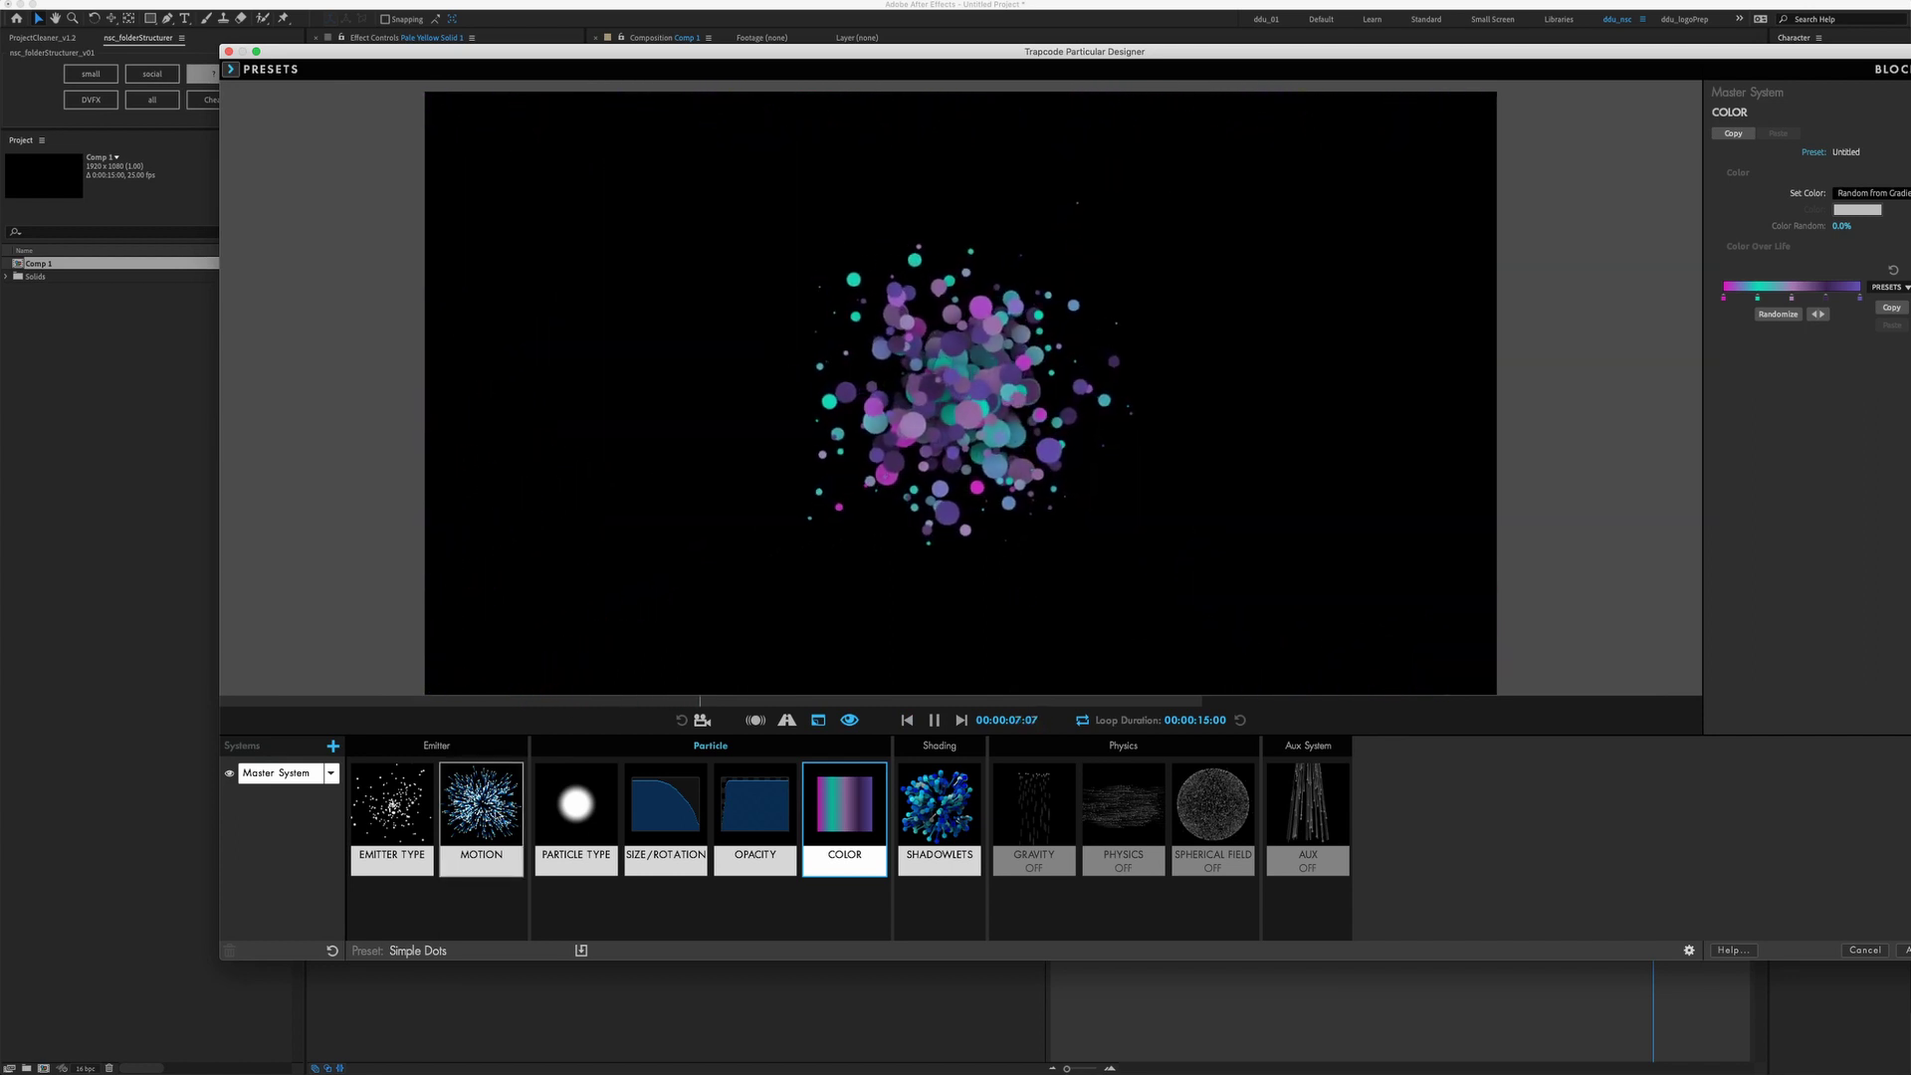
Set Velocity from Motion and Velocity both to 0, then sweep the emitter to test
{"action": "left_click", "coordinate": [482, 806]}
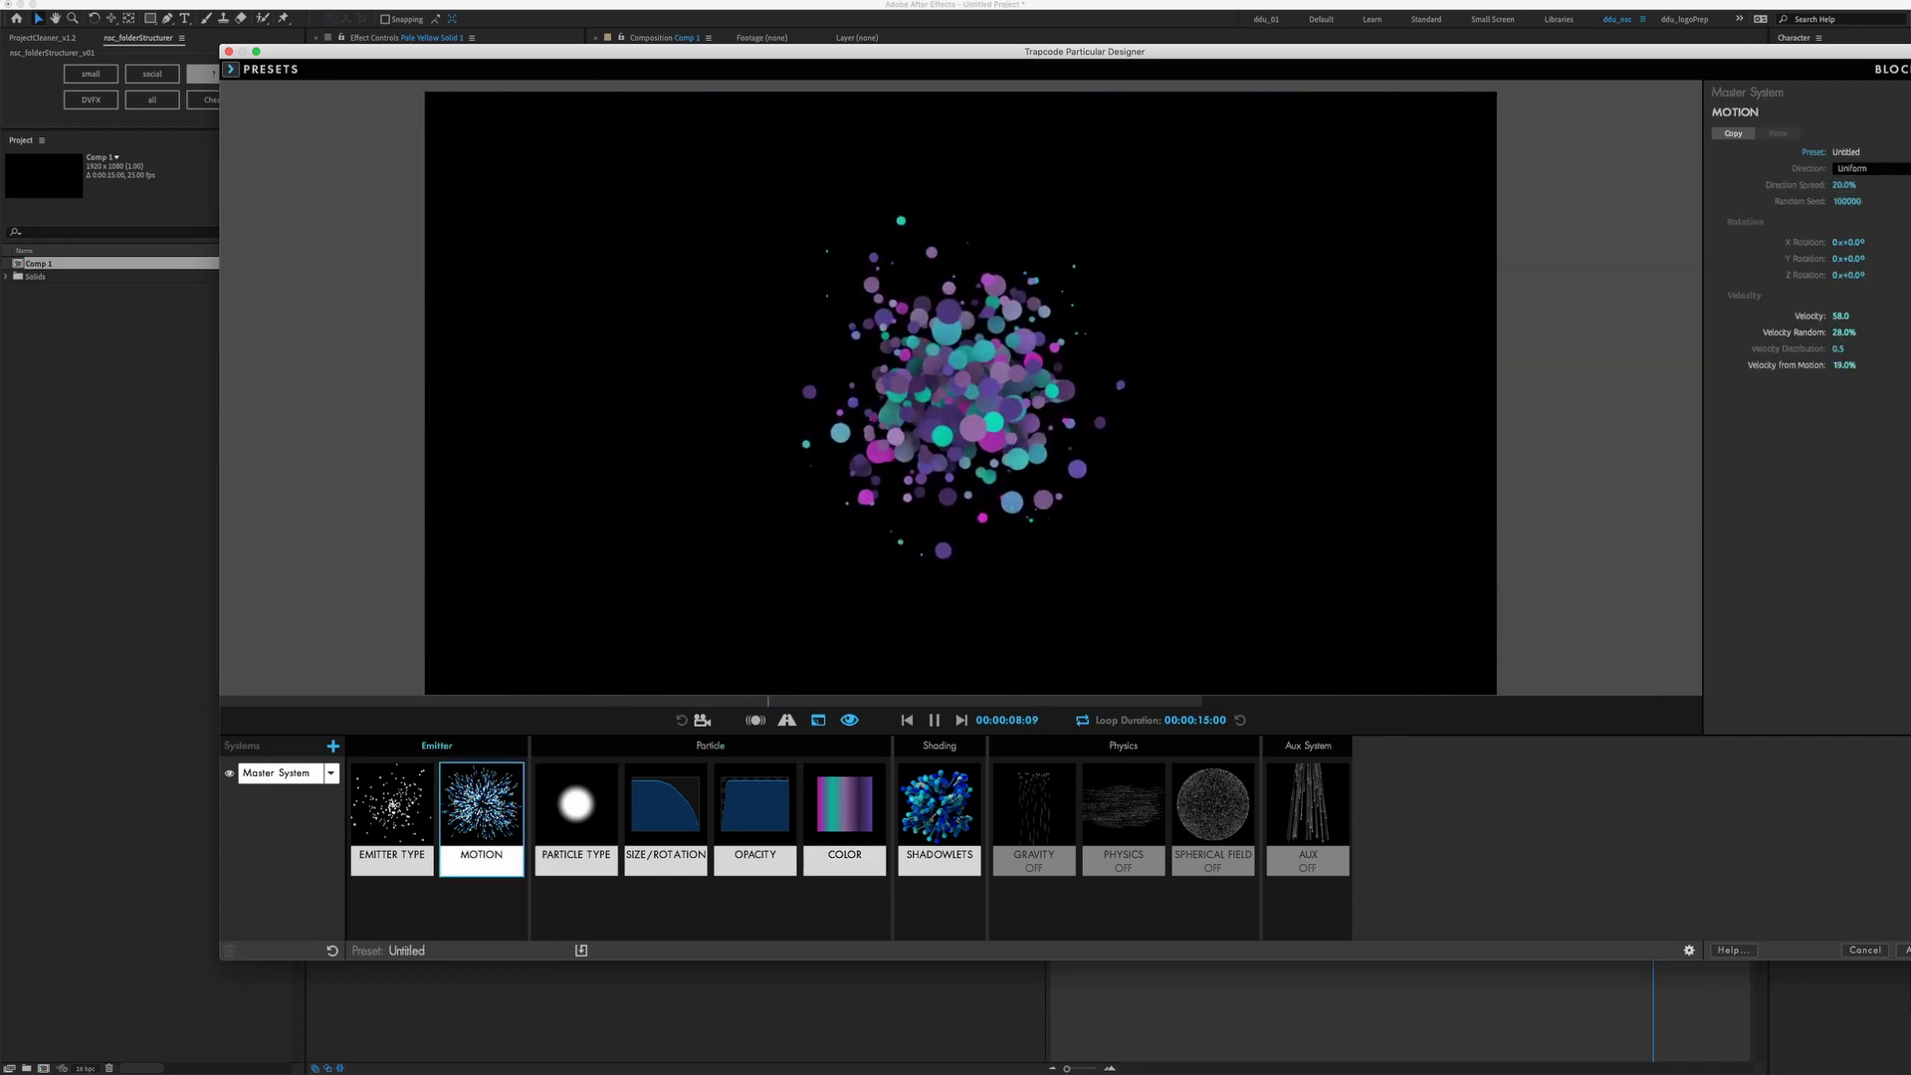
{"action": "left_click", "coordinate": [1845, 365]}
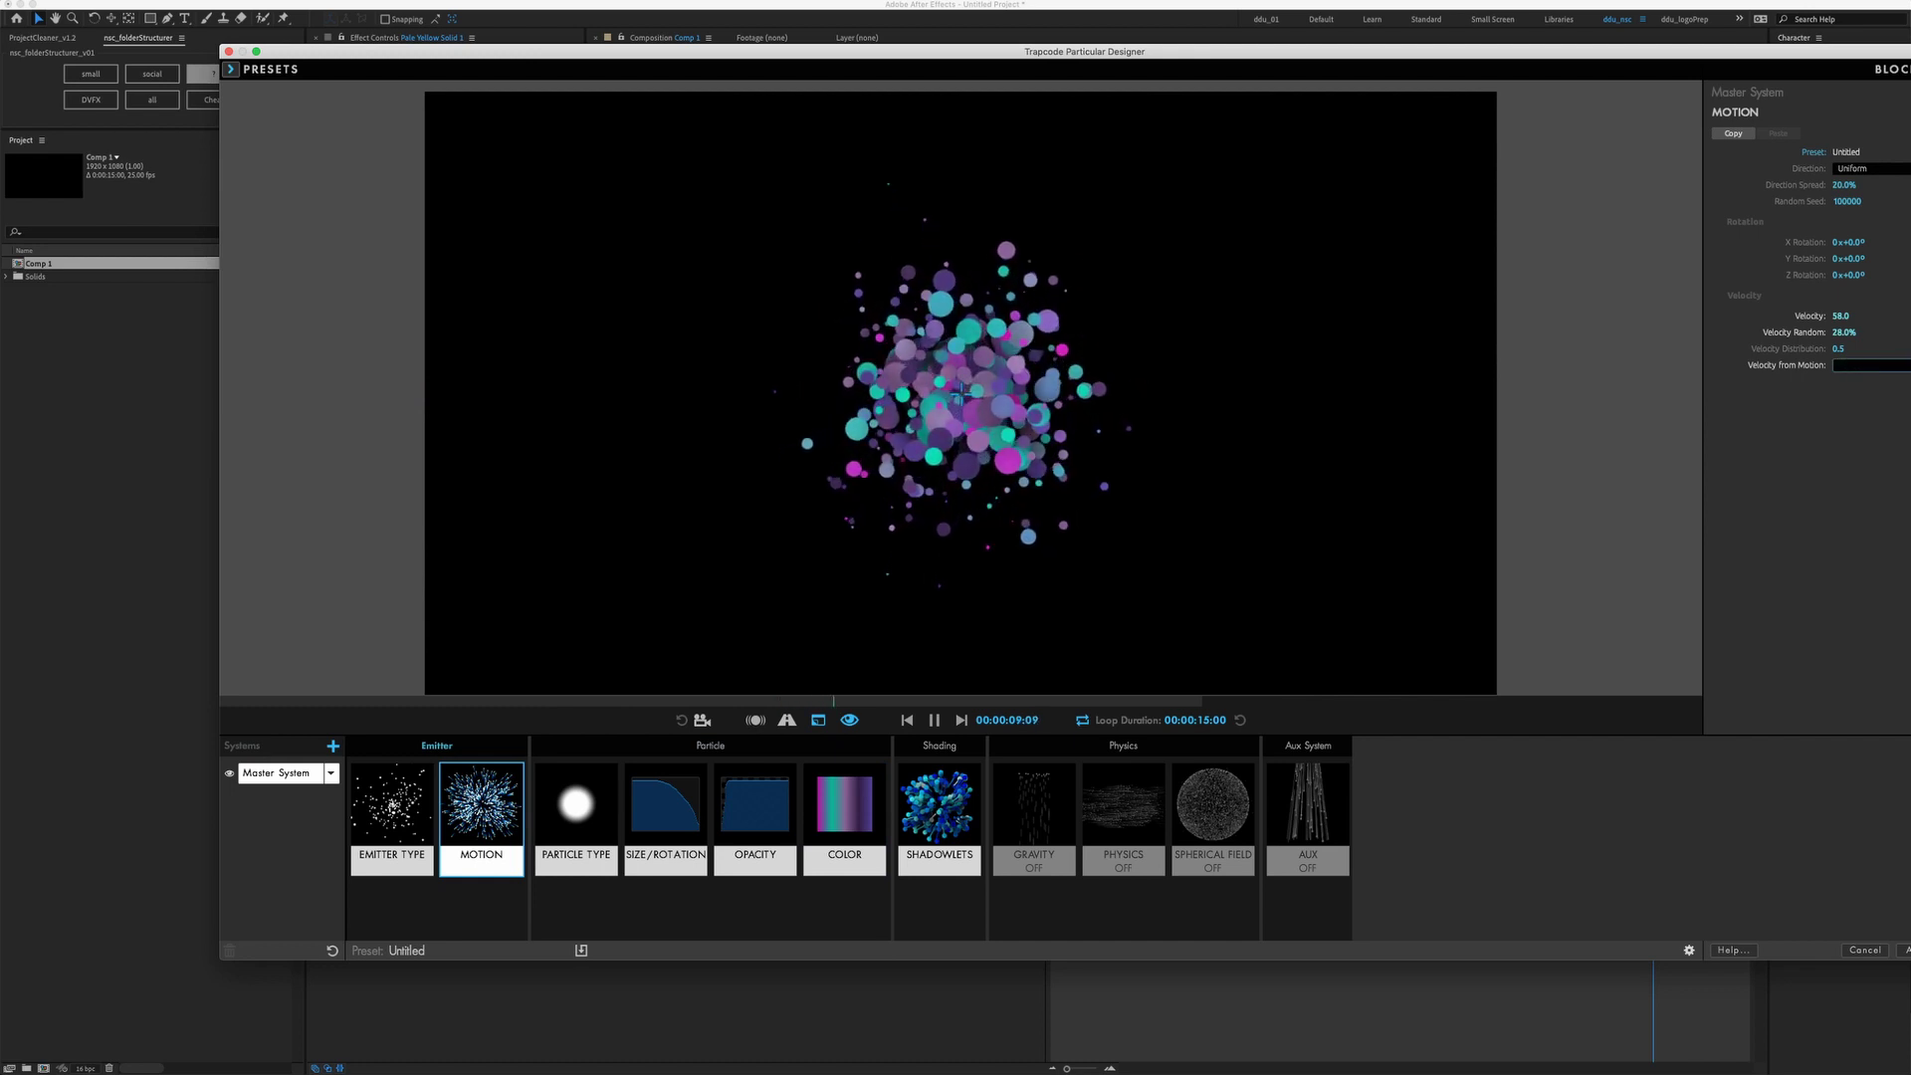
{"action": "type", "text": "0"}
{"action": "key", "text": "Return"}
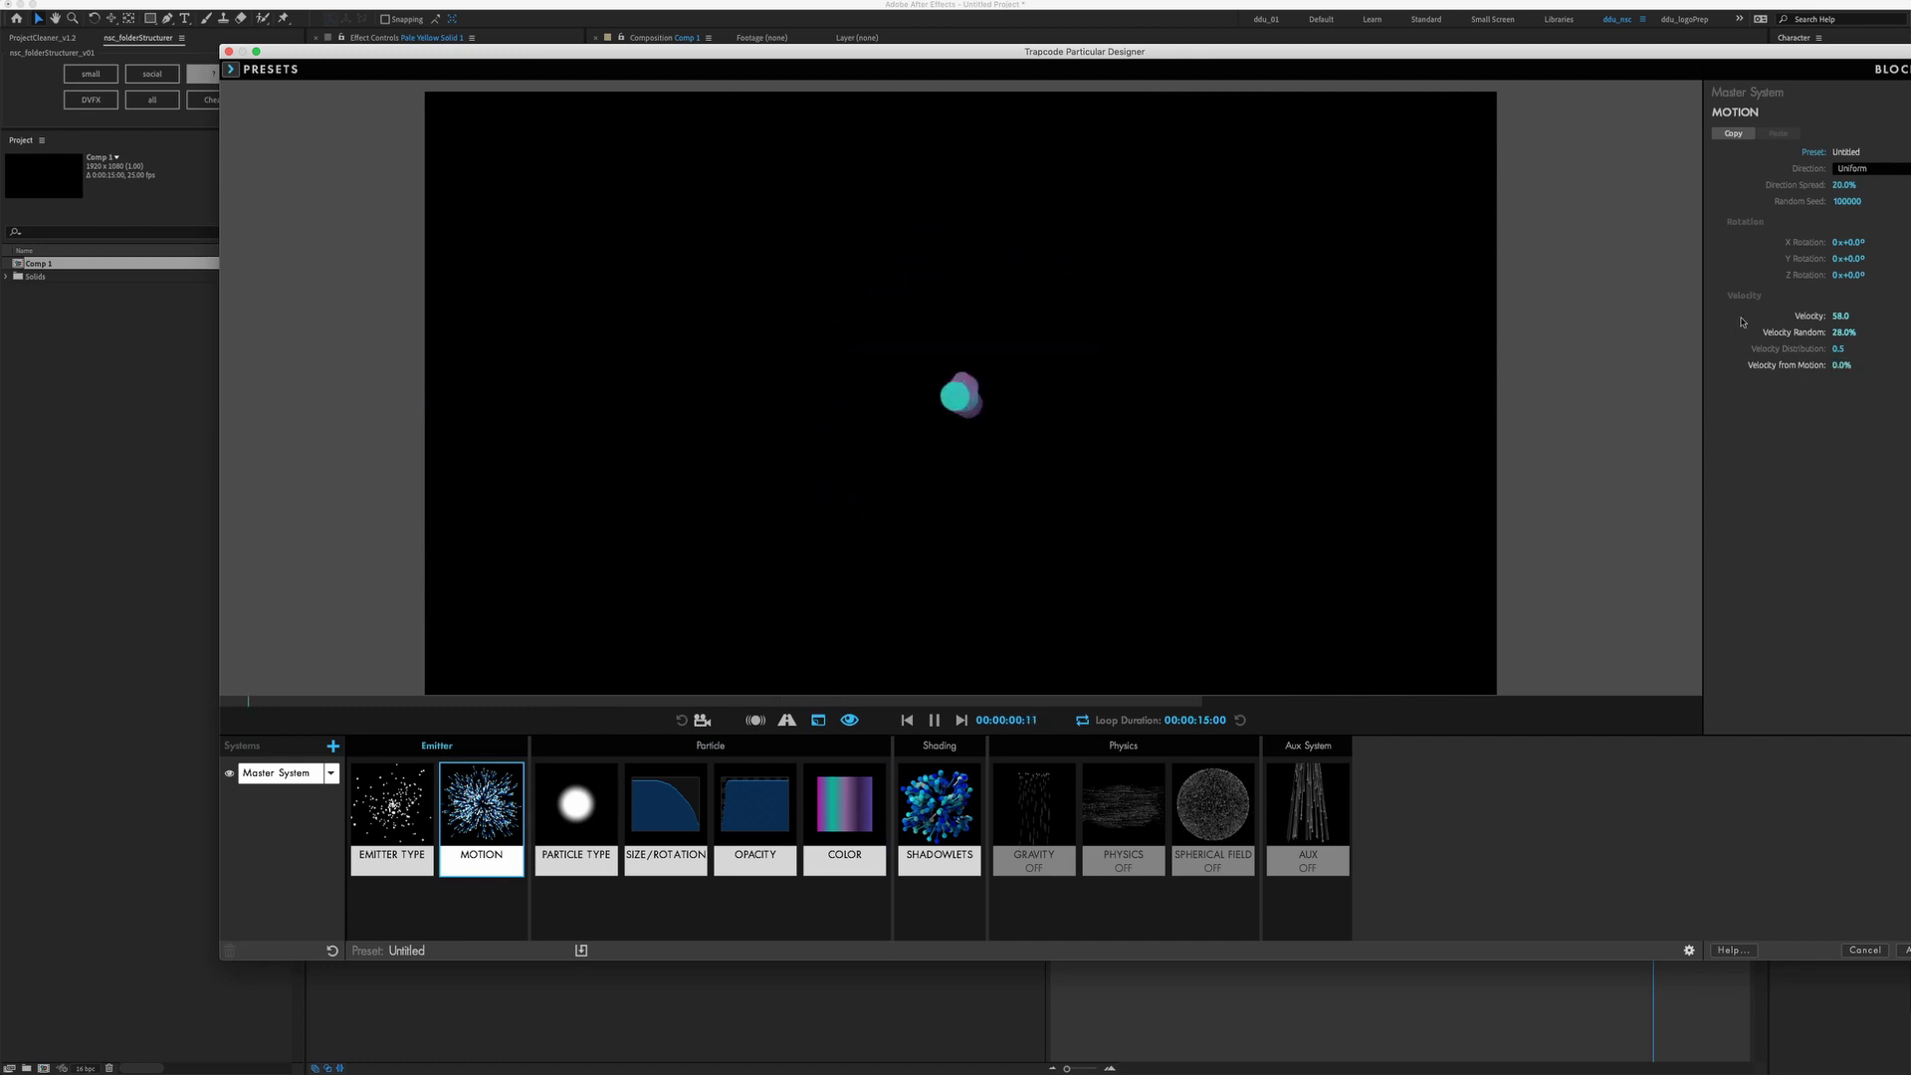
{"action": "left_click", "coordinate": [1841, 316]}
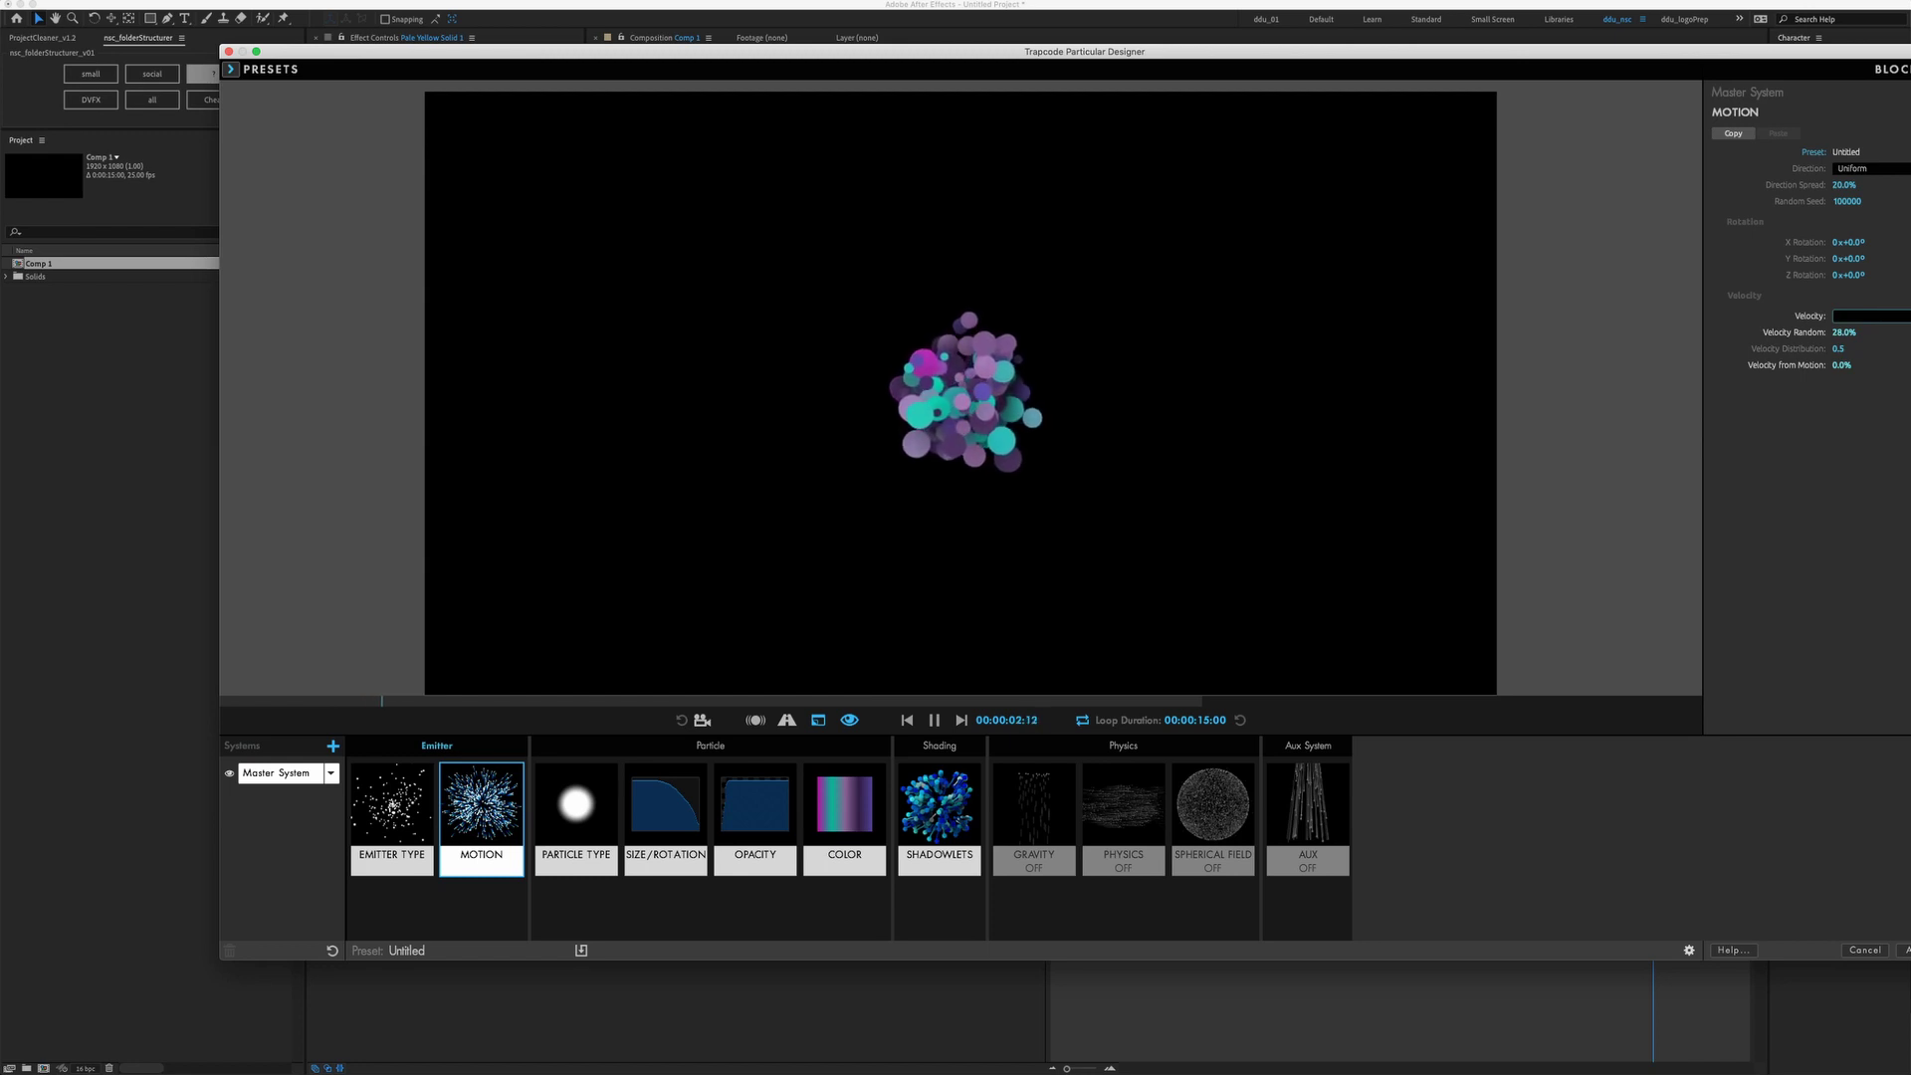
{"action": "type", "text": "0"}
{"action": "key", "text": "Return"}
{"action": "mouse_move", "coordinate": [526, 177]}
{"action": "left_mouse_down"}
{"action": "mouse_move", "coordinate": [694, 379]}
{"action": "mouse_move", "coordinate": [804, 472]}
{"action": "mouse_move", "coordinate": [1029, 516]}
{"action": "mouse_move", "coordinate": [1283, 450]}
{"action": "mouse_move", "coordinate": [1374, 254]}
{"action": "mouse_move", "coordinate": [1104, 254]}
{"action": "mouse_move", "coordinate": [758, 429]}
{"action": "mouse_move", "coordinate": [530, 411]}
{"action": "mouse_move", "coordinate": [678, 302]}
{"action": "mouse_move", "coordinate": [865, 385]}
{"action": "mouse_move", "coordinate": [1017, 504]}
{"action": "mouse_move", "coordinate": [1166, 471]}
{"action": "mouse_move", "coordinate": [1139, 343]}
{"action": "mouse_move", "coordinate": [962, 329]}
{"action": "mouse_move", "coordinate": [755, 266]}
{"action": "mouse_move", "coordinate": [898, 193]}
{"action": "mouse_move", "coordinate": [1081, 302]}
{"action": "mouse_move", "coordinate": [1137, 459]}
{"action": "mouse_move", "coordinate": [1409, 419]}
{"action": "mouse_move", "coordinate": [1329, 286]}
{"action": "mouse_move", "coordinate": [913, 398]}
{"action": "mouse_move", "coordinate": [797, 323]}
{"action": "left_mouse_up"}
Raise Velocity from Motion to 5% so the moving emitter leaves a dotted trail
{"action": "left_click", "coordinate": [1853, 366]}
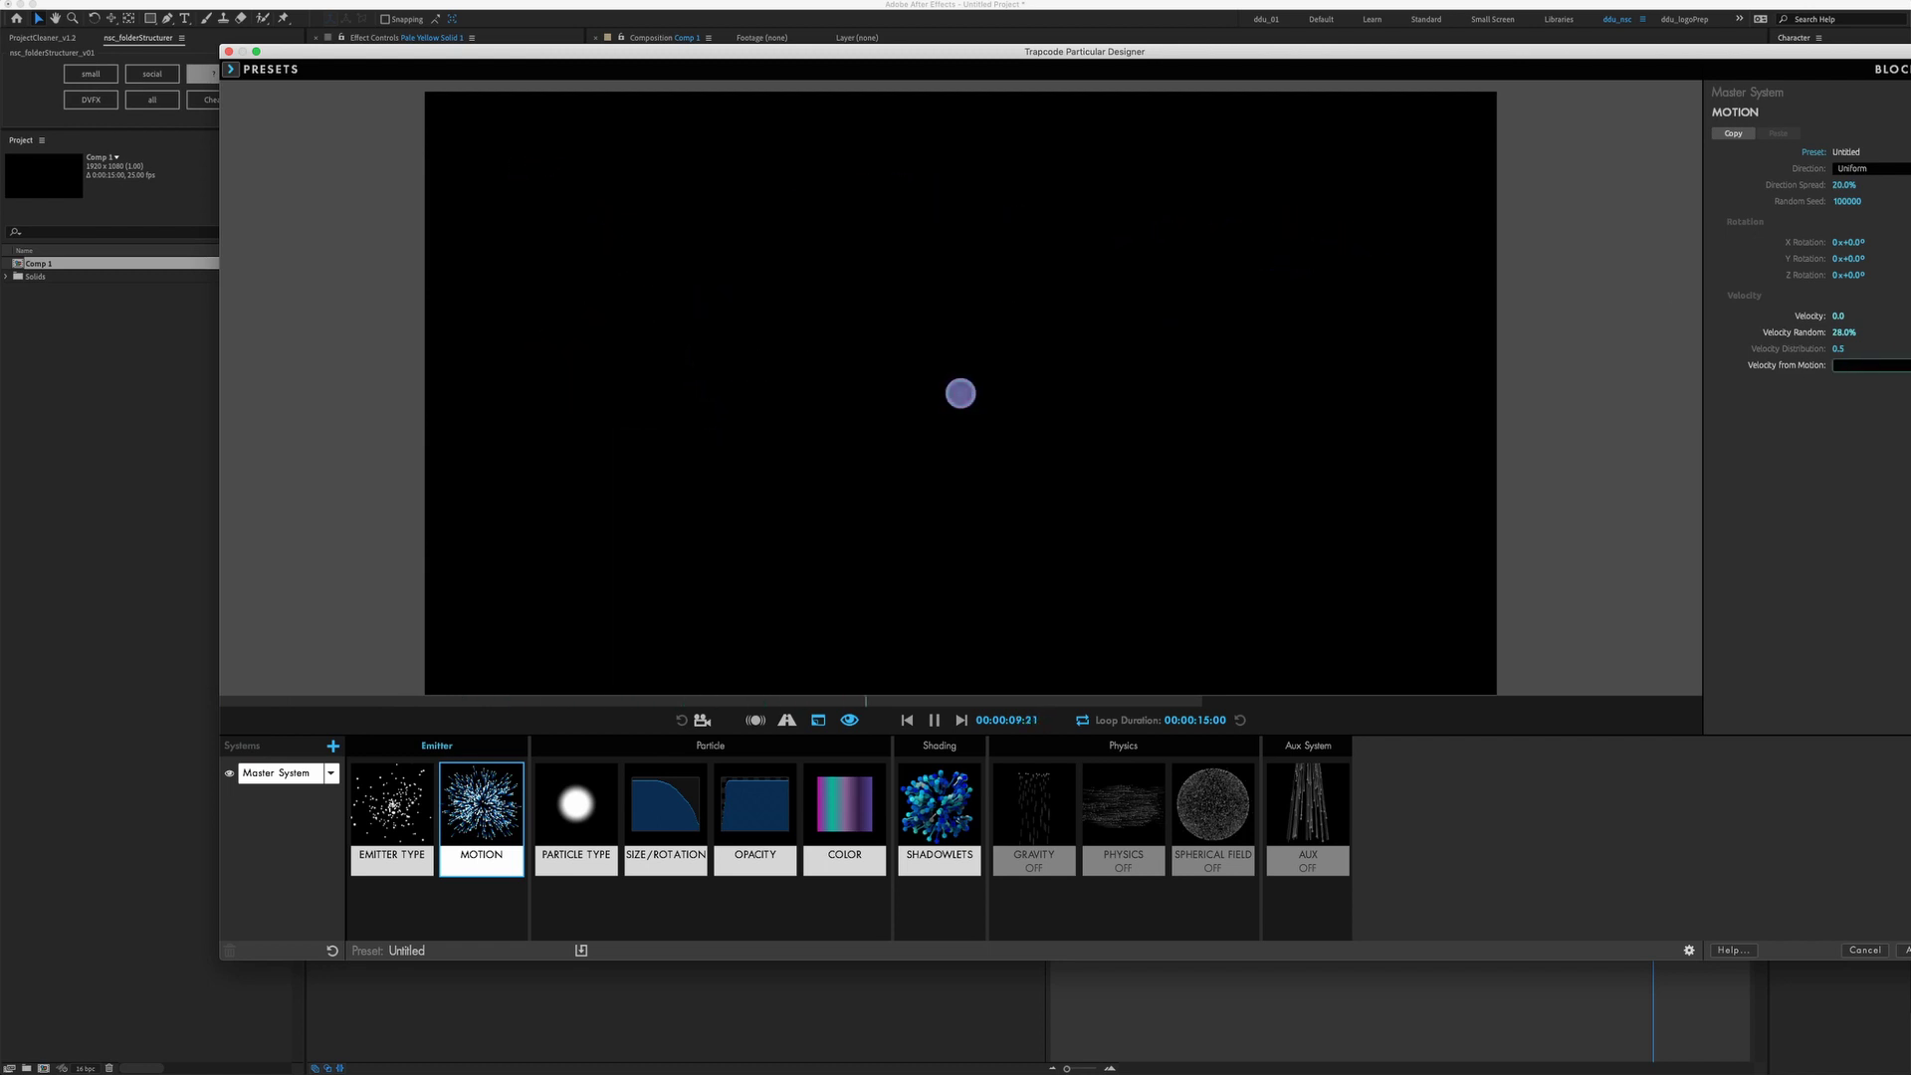
{"action": "type", "text": "5"}
{"action": "key", "text": "Return"}
{"action": "mouse_move", "coordinate": [542, 217]}
{"action": "left_mouse_down"}
{"action": "mouse_move", "coordinate": [751, 359]}
{"action": "mouse_move", "coordinate": [1279, 478]}
{"action": "mouse_move", "coordinate": [1185, 183]}
{"action": "mouse_move", "coordinate": [575, 362]}
{"action": "left_mouse_up"}
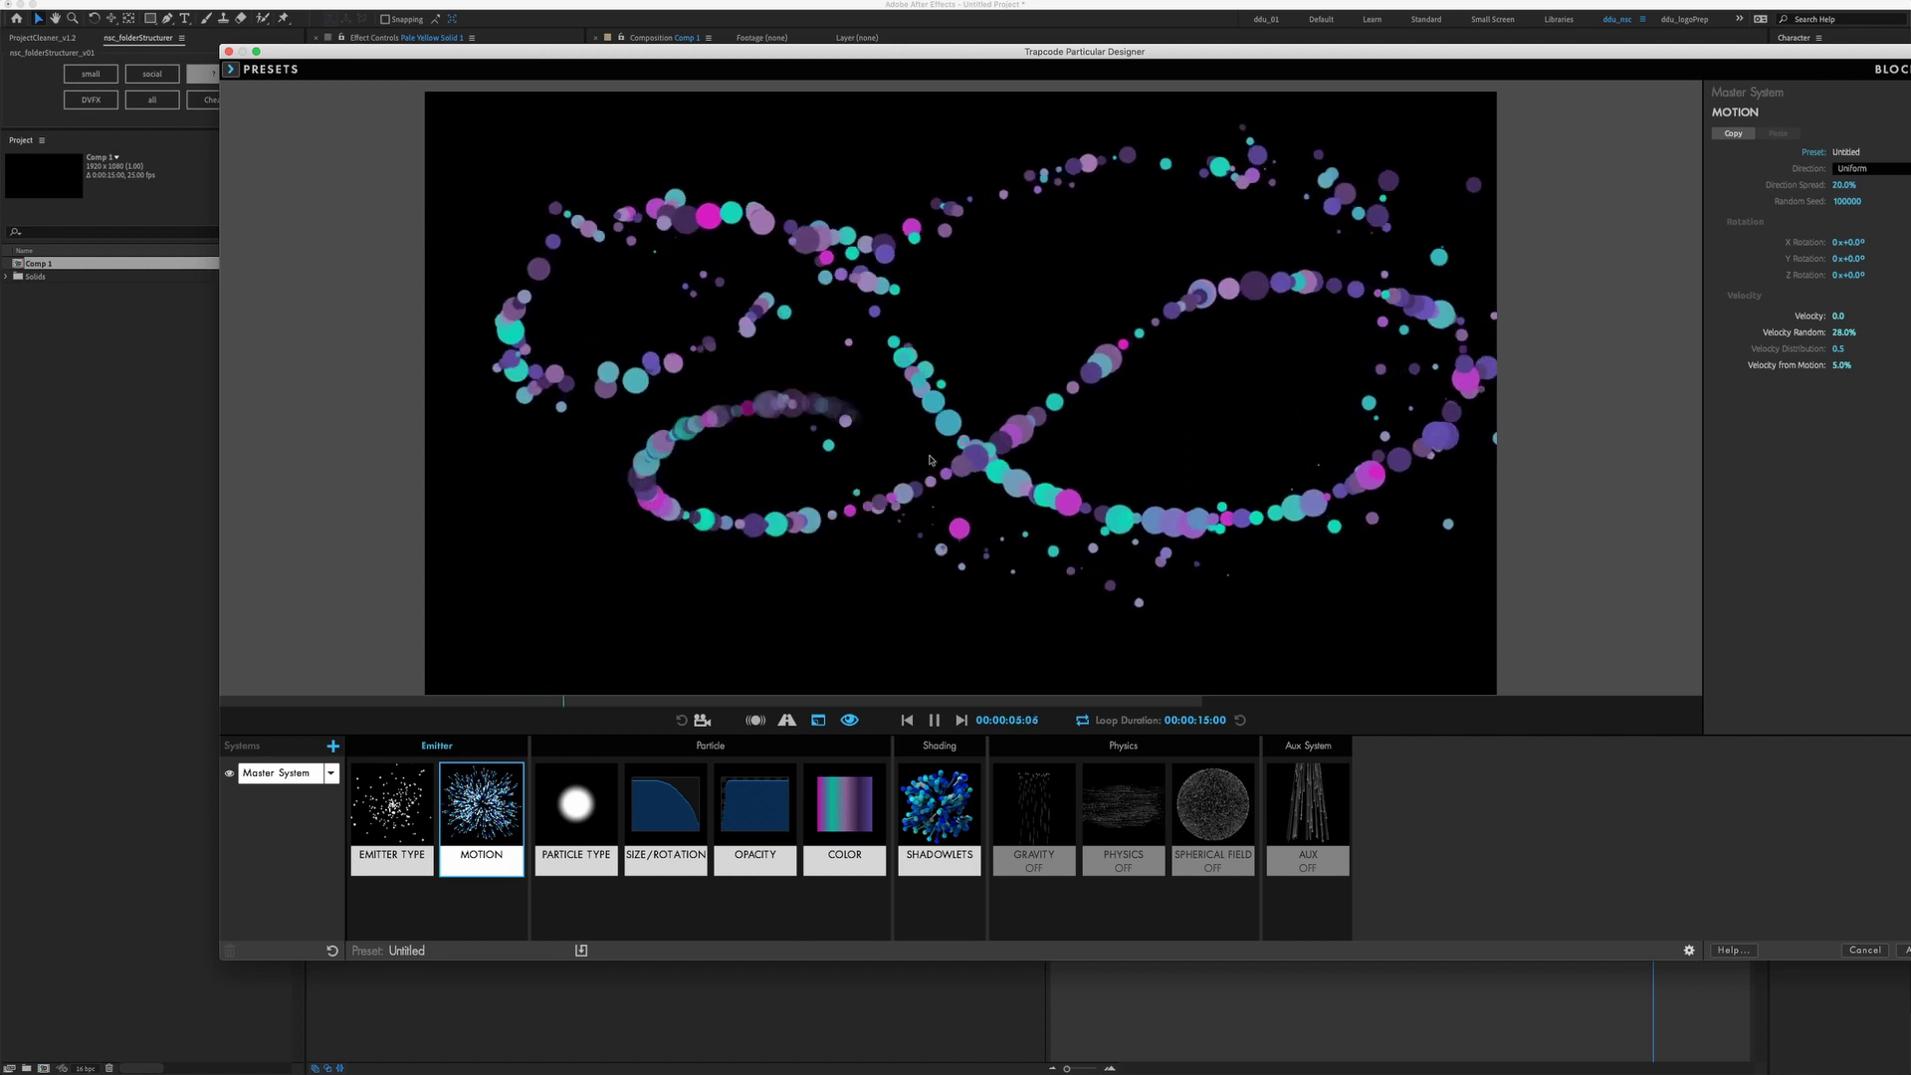
Apply the linear ramp-down Size Over Life preset and set particle Size to 15
{"action": "left_click", "coordinate": [671, 821]}
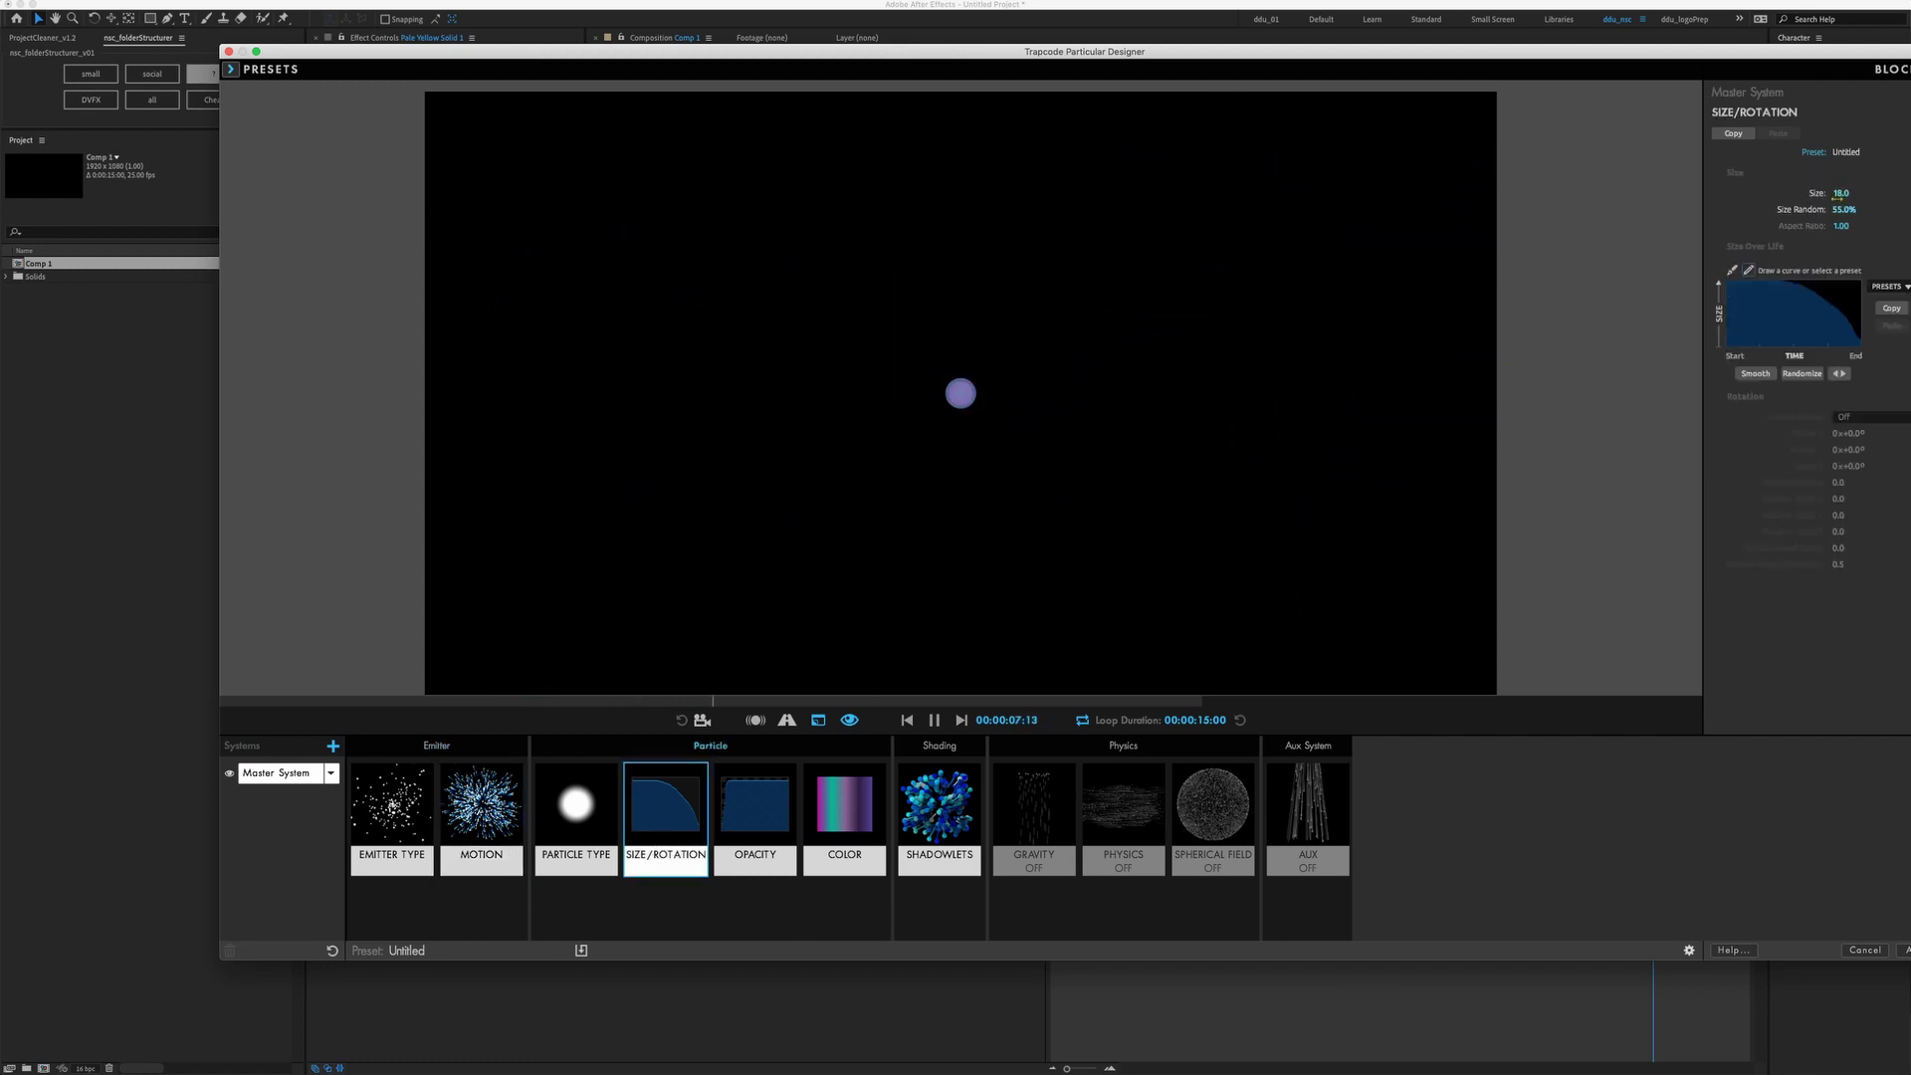
{"action": "left_click", "coordinate": [1876, 289]}
{"action": "left_click", "coordinate": [1881, 317]}
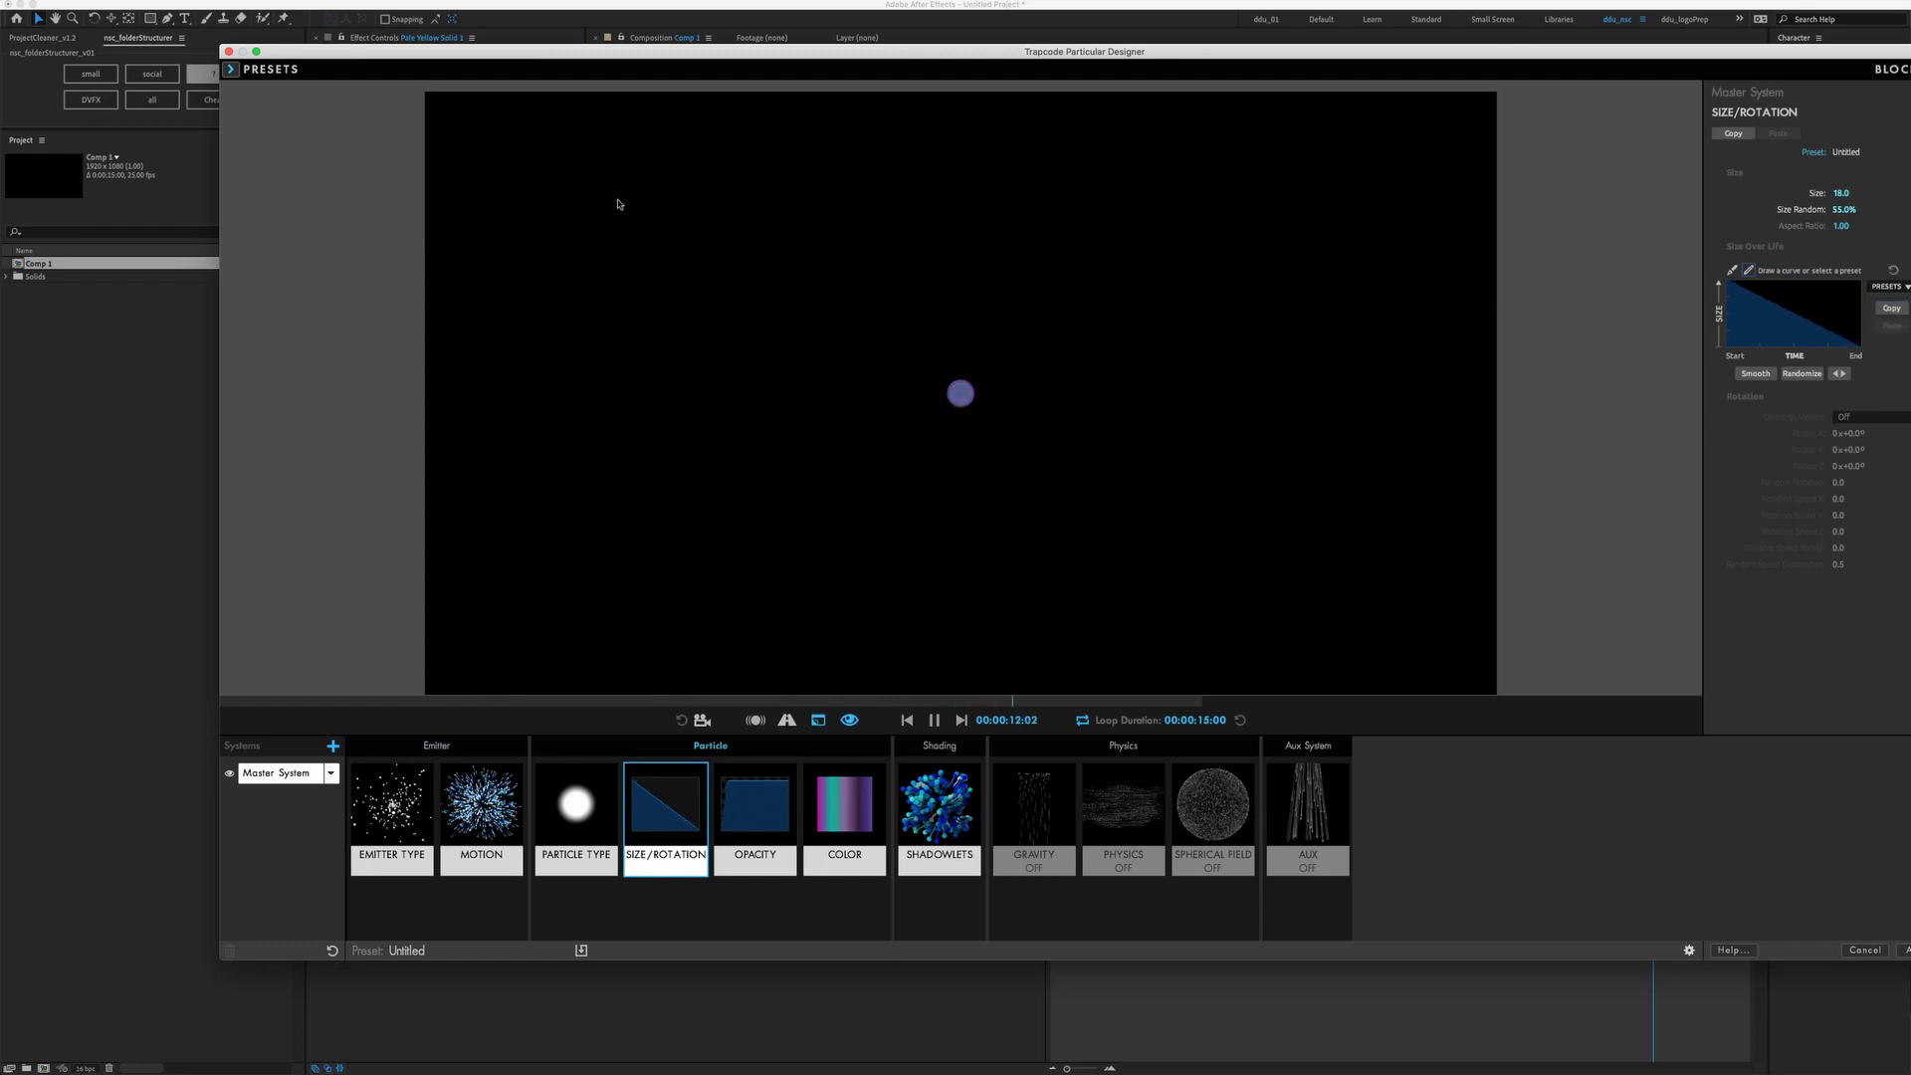
{"action": "mouse_move", "coordinate": [634, 197]}
{"action": "left_mouse_down"}
{"action": "mouse_move", "coordinate": [802, 392]}
{"action": "mouse_move", "coordinate": [1054, 528]}
{"action": "mouse_move", "coordinate": [1513, 468]}
{"action": "mouse_move", "coordinate": [1635, 374]}
{"action": "left_mouse_up"}
{"action": "mouse_move", "coordinate": [478, 278]}
{"action": "left_mouse_down"}
{"action": "mouse_move", "coordinate": [845, 491]}
{"action": "mouse_move", "coordinate": [1207, 567]}
{"action": "mouse_move", "coordinate": [1535, 308]}
{"action": "mouse_move", "coordinate": [1056, 169]}
{"action": "mouse_move", "coordinate": [1253, 358]}
{"action": "left_mouse_up"}
{"action": "left_click", "coordinate": [1850, 195]}
{"action": "type", "text": "15"}
{"action": "key", "text": "Return"}
{"action": "mouse_move", "coordinate": [518, 228]}
{"action": "left_mouse_down"}
{"action": "mouse_move", "coordinate": [832, 358]}
{"action": "mouse_move", "coordinate": [1293, 431]}
{"action": "mouse_move", "coordinate": [1118, 319]}
{"action": "left_mouse_up"}
Apply the linear fade-out Opacity Over Life preset and preview the fading trail
{"action": "left_click", "coordinate": [739, 822]}
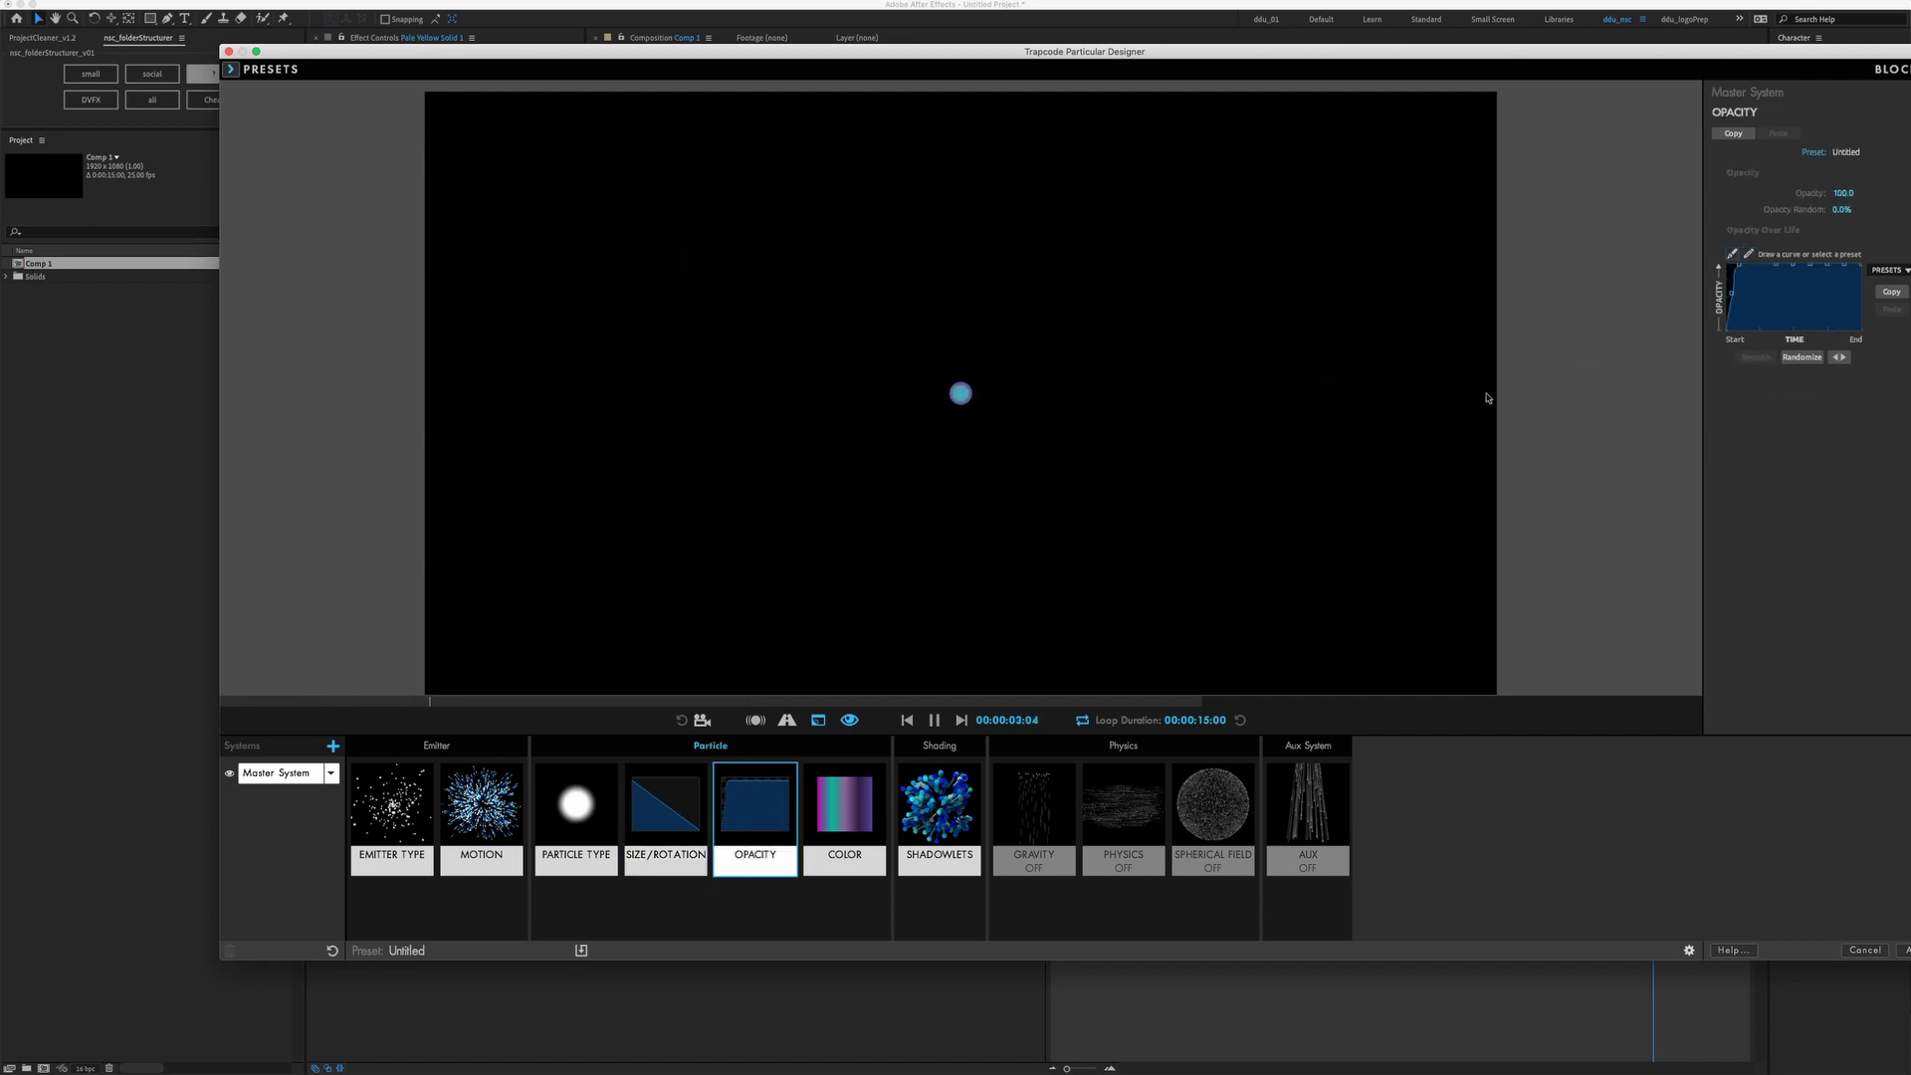
{"action": "left_click", "coordinate": [1895, 271]}
{"action": "left_click", "coordinate": [1891, 311]}
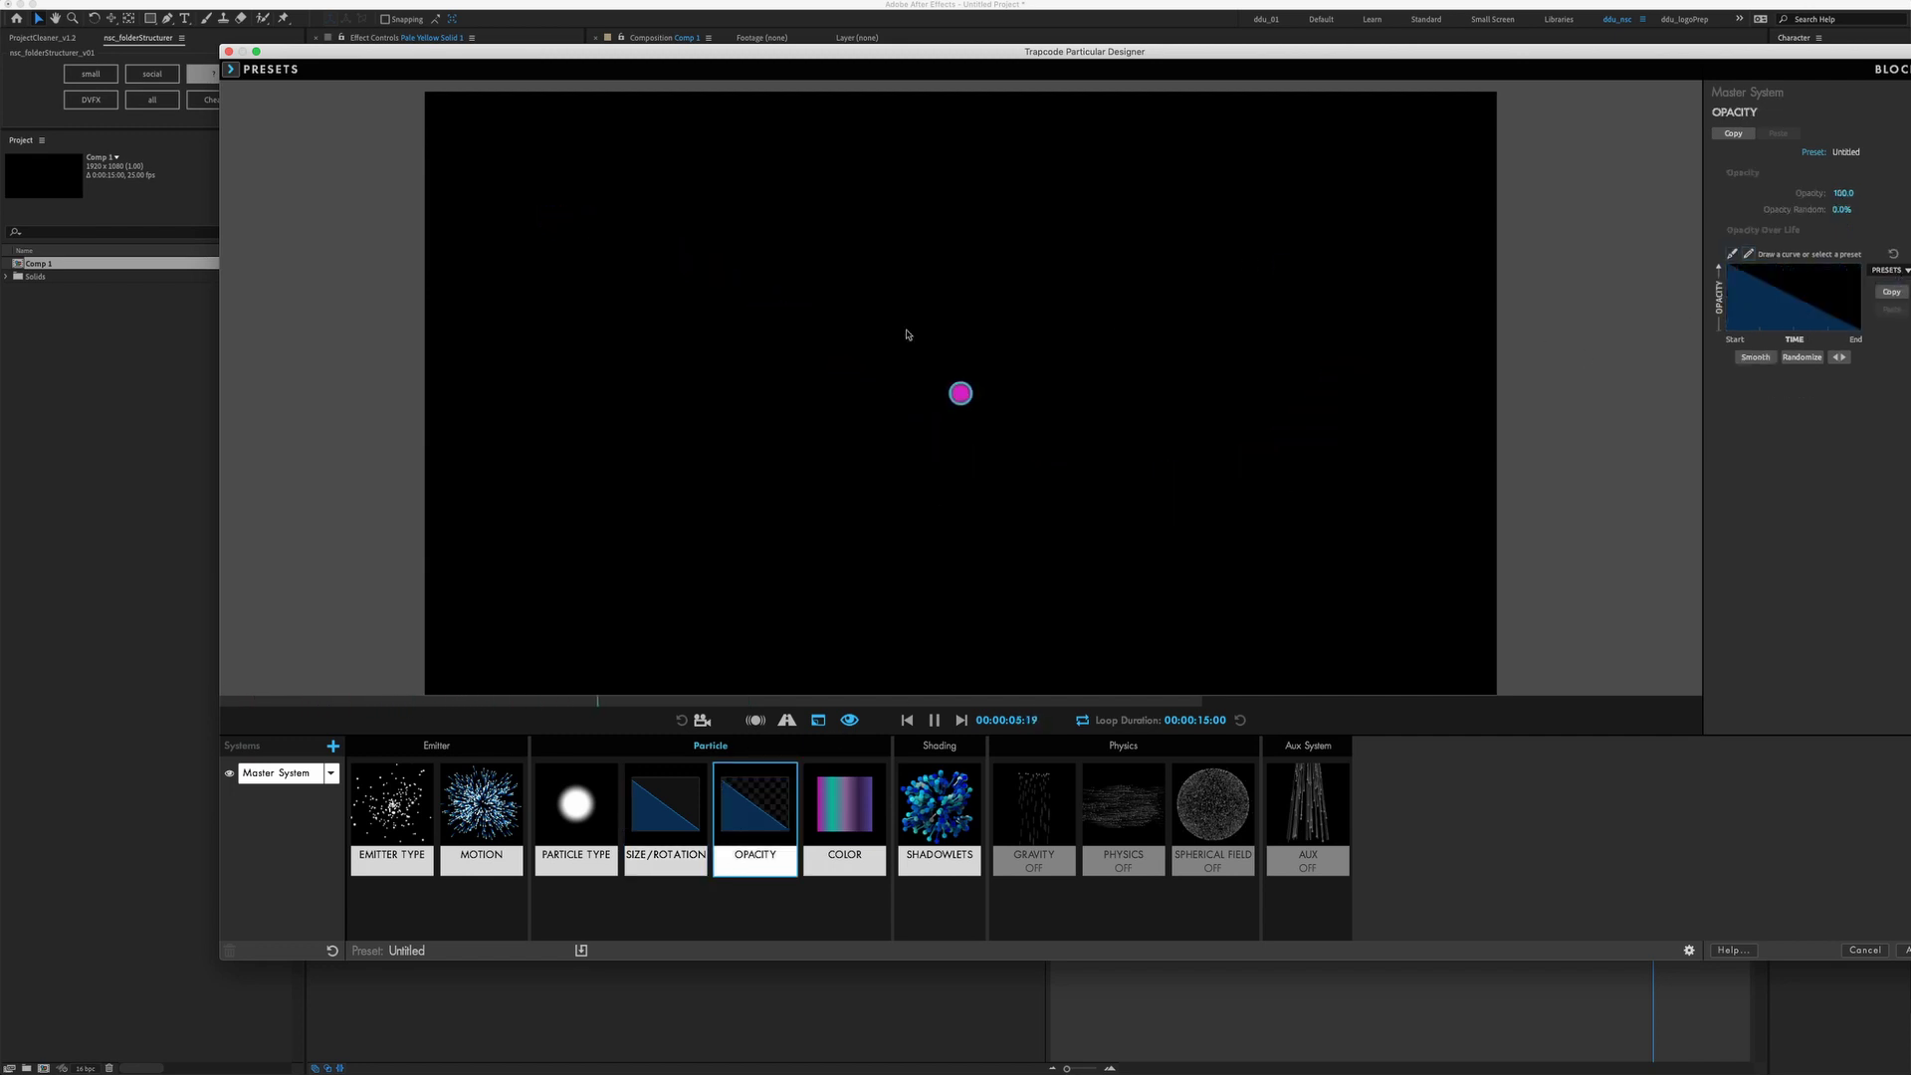
{"action": "mouse_move", "coordinate": [616, 206]}
{"action": "left_mouse_down"}
{"action": "mouse_move", "coordinate": [784, 475]}
{"action": "mouse_move", "coordinate": [982, 534]}
{"action": "mouse_move", "coordinate": [1178, 505]}
{"action": "mouse_move", "coordinate": [1324, 380]}
{"action": "mouse_move", "coordinate": [1412, 262]}
{"action": "mouse_move", "coordinate": [1484, 221]}
{"action": "mouse_move", "coordinate": [1550, 230]}
{"action": "left_mouse_up"}
{"action": "mouse_move", "coordinate": [1272, 264]}
{"action": "left_mouse_down"}
{"action": "mouse_move", "coordinate": [652, 243]}
{"action": "mouse_move", "coordinate": [1280, 468]}
{"action": "mouse_move", "coordinate": [726, 494]}
{"action": "mouse_move", "coordinate": [697, 319]}
{"action": "mouse_move", "coordinate": [1108, 469]}
{"action": "mouse_move", "coordinate": [846, 478]}
{"action": "mouse_move", "coordinate": [637, 398]}
{"action": "mouse_move", "coordinate": [796, 448]}
{"action": "left_mouse_up"}
Re-roll the Color Over Life gradient to purple-yellow, rainbow, then magenta-green, previewing each with emitter sweeps
{"action": "left_click", "coordinate": [839, 803]}
{"action": "left_click", "coordinate": [1777, 313]}
{"action": "mouse_move", "coordinate": [609, 261]}
{"action": "left_mouse_down"}
{"action": "mouse_move", "coordinate": [831, 440]}
{"action": "mouse_move", "coordinate": [1202, 472]}
{"action": "mouse_move", "coordinate": [1488, 438]}
{"action": "left_mouse_up"}
{"action": "left_click", "coordinate": [1777, 314]}
{"action": "mouse_move", "coordinate": [1069, 378]}
{"action": "left_mouse_down"}
{"action": "mouse_move", "coordinate": [648, 226]}
{"action": "mouse_move", "coordinate": [973, 466]}
{"action": "mouse_move", "coordinate": [1314, 319]}
{"action": "mouse_move", "coordinate": [1334, 338]}
{"action": "left_mouse_up"}
{"action": "left_click", "coordinate": [1777, 314]}
{"action": "mouse_move", "coordinate": [917, 363]}
{"action": "left_mouse_down"}
{"action": "mouse_move", "coordinate": [1178, 438]}
{"action": "mouse_move", "coordinate": [1373, 467]}
{"action": "left_mouse_up"}
Re-roll to a mint-to-violet gradient, preview the emitter trail, and apply the design
{"action": "left_click", "coordinate": [1778, 313]}
{"action": "mouse_move", "coordinate": [1094, 353]}
{"action": "left_mouse_down"}
{"action": "mouse_move", "coordinate": [874, 192]}
{"action": "mouse_move", "coordinate": [1131, 503]}
{"action": "mouse_move", "coordinate": [1174, 488]}
{"action": "left_mouse_up"}
{"action": "left_click", "coordinate": [1778, 313]}
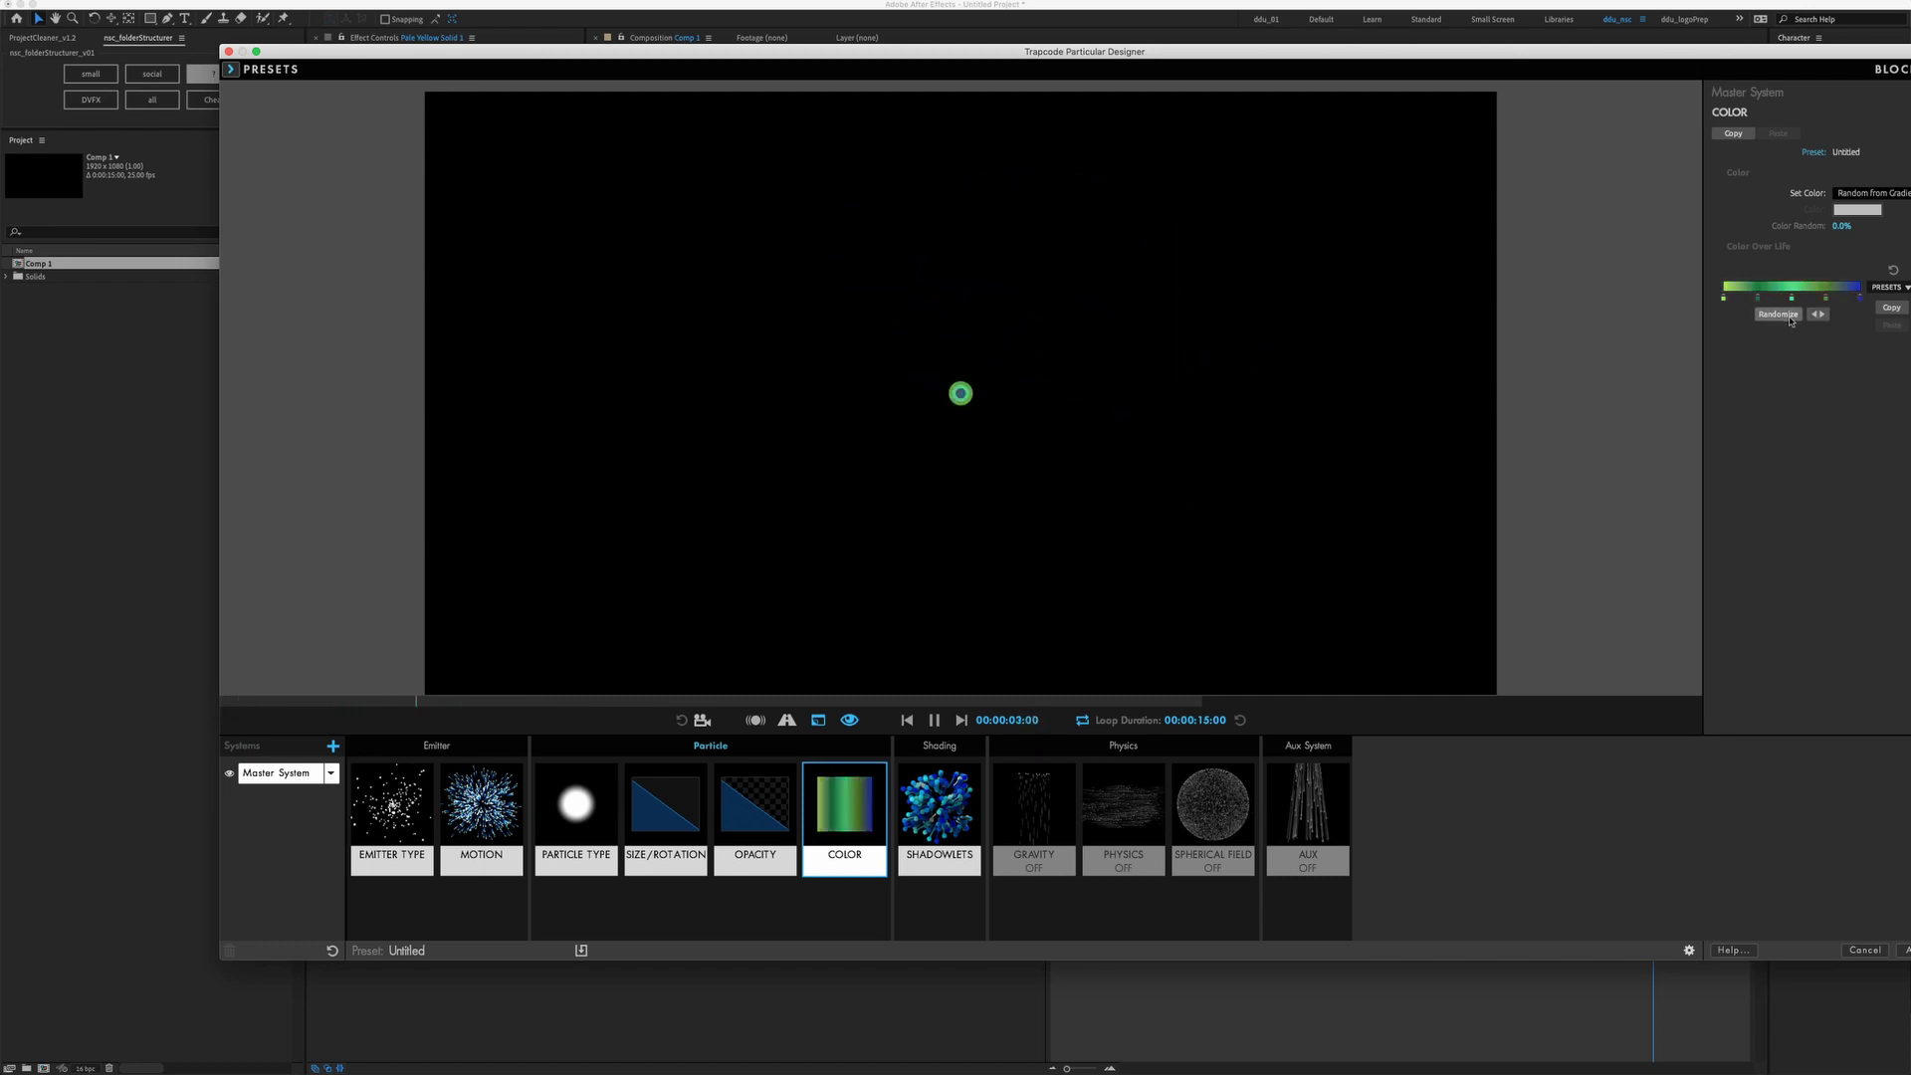
{"action": "mouse_move", "coordinate": [960, 393]}
{"action": "left_mouse_down"}
{"action": "mouse_move", "coordinate": [1229, 568]}
{"action": "mouse_move", "coordinate": [477, 359]}
{"action": "mouse_move", "coordinate": [554, 431]}
{"action": "mouse_move", "coordinate": [905, 546]}
{"action": "mouse_move", "coordinate": [866, 468]}
{"action": "left_mouse_up"}
{"action": "mouse_move", "coordinate": [719, 299]}
{"action": "left_mouse_down"}
{"action": "mouse_move", "coordinate": [926, 247]}
{"action": "mouse_move", "coordinate": [1051, 616]}
{"action": "mouse_move", "coordinate": [1332, 374]}
{"action": "mouse_move", "coordinate": [747, 432]}
{"action": "mouse_move", "coordinate": [797, 270]}
{"action": "mouse_move", "coordinate": [1095, 597]}
{"action": "left_mouse_up"}
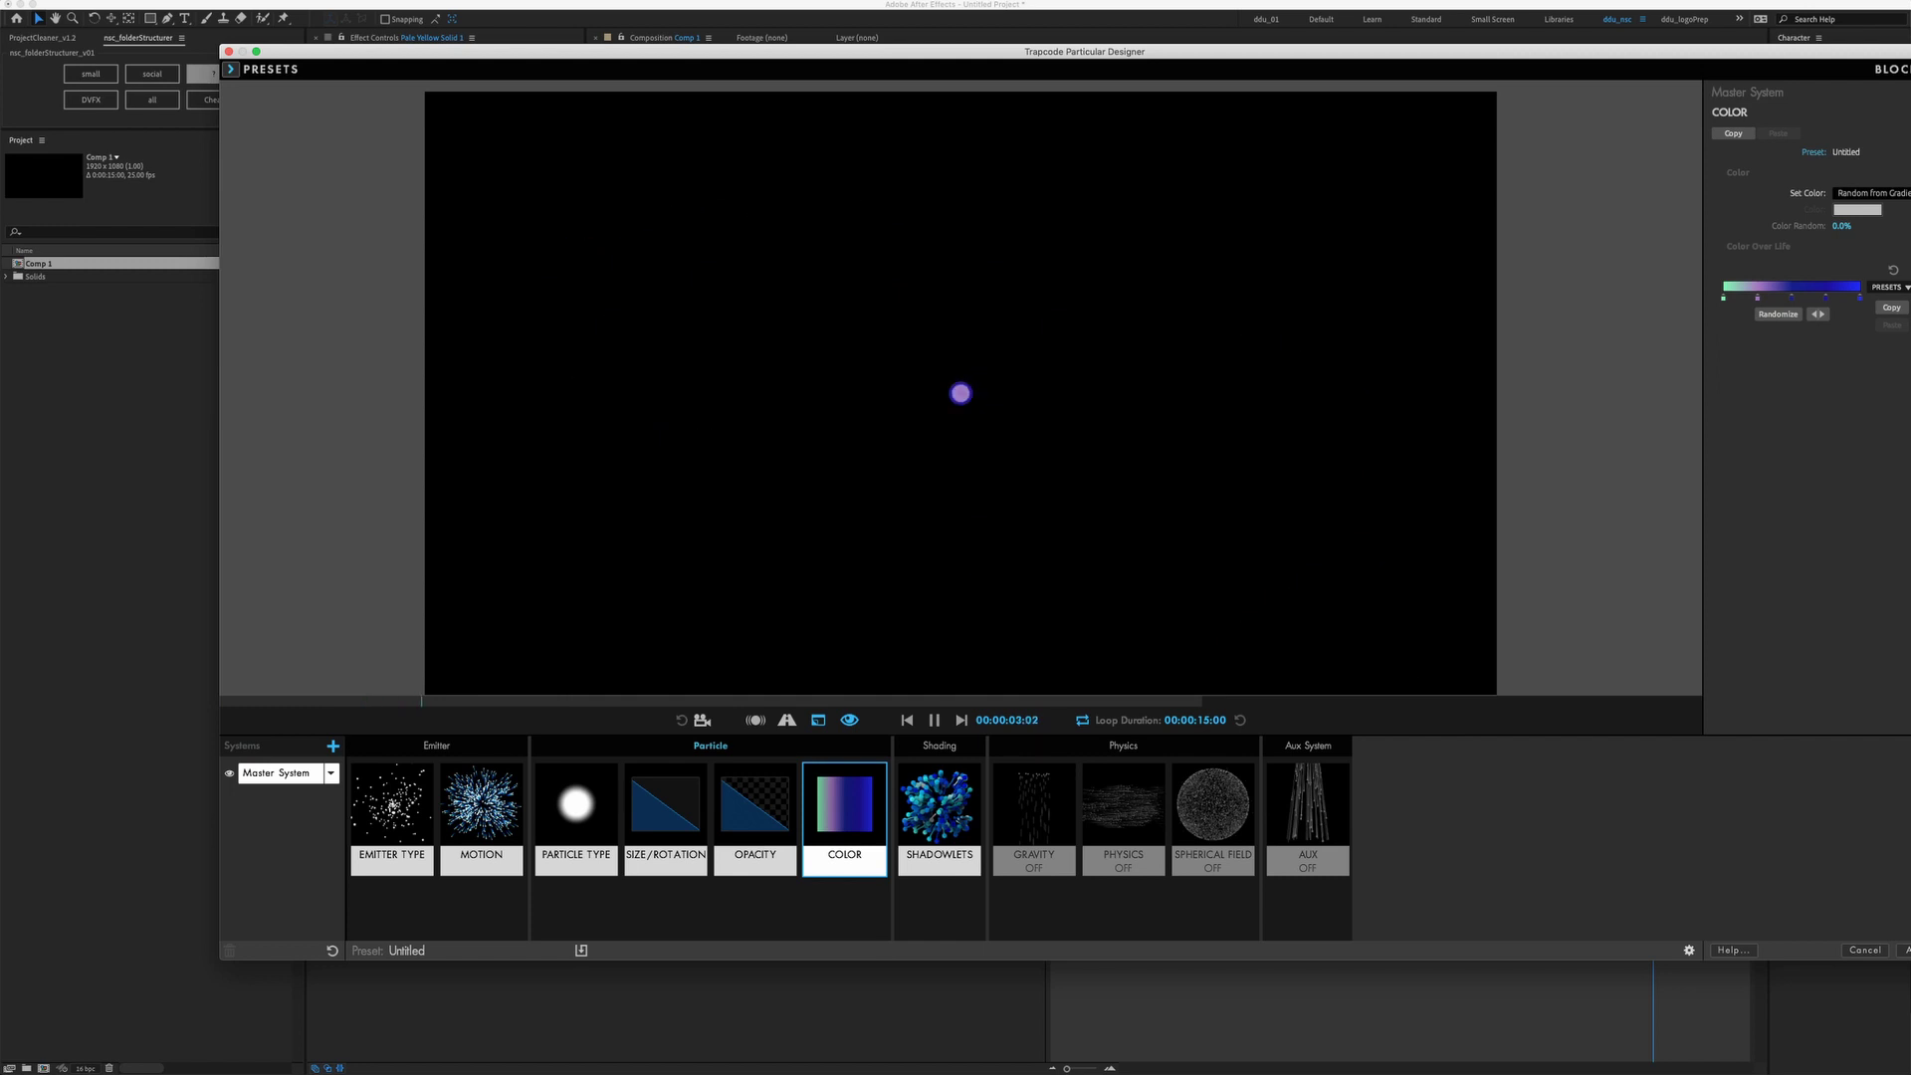
{"action": "left_click", "coordinate": [1903, 951]}
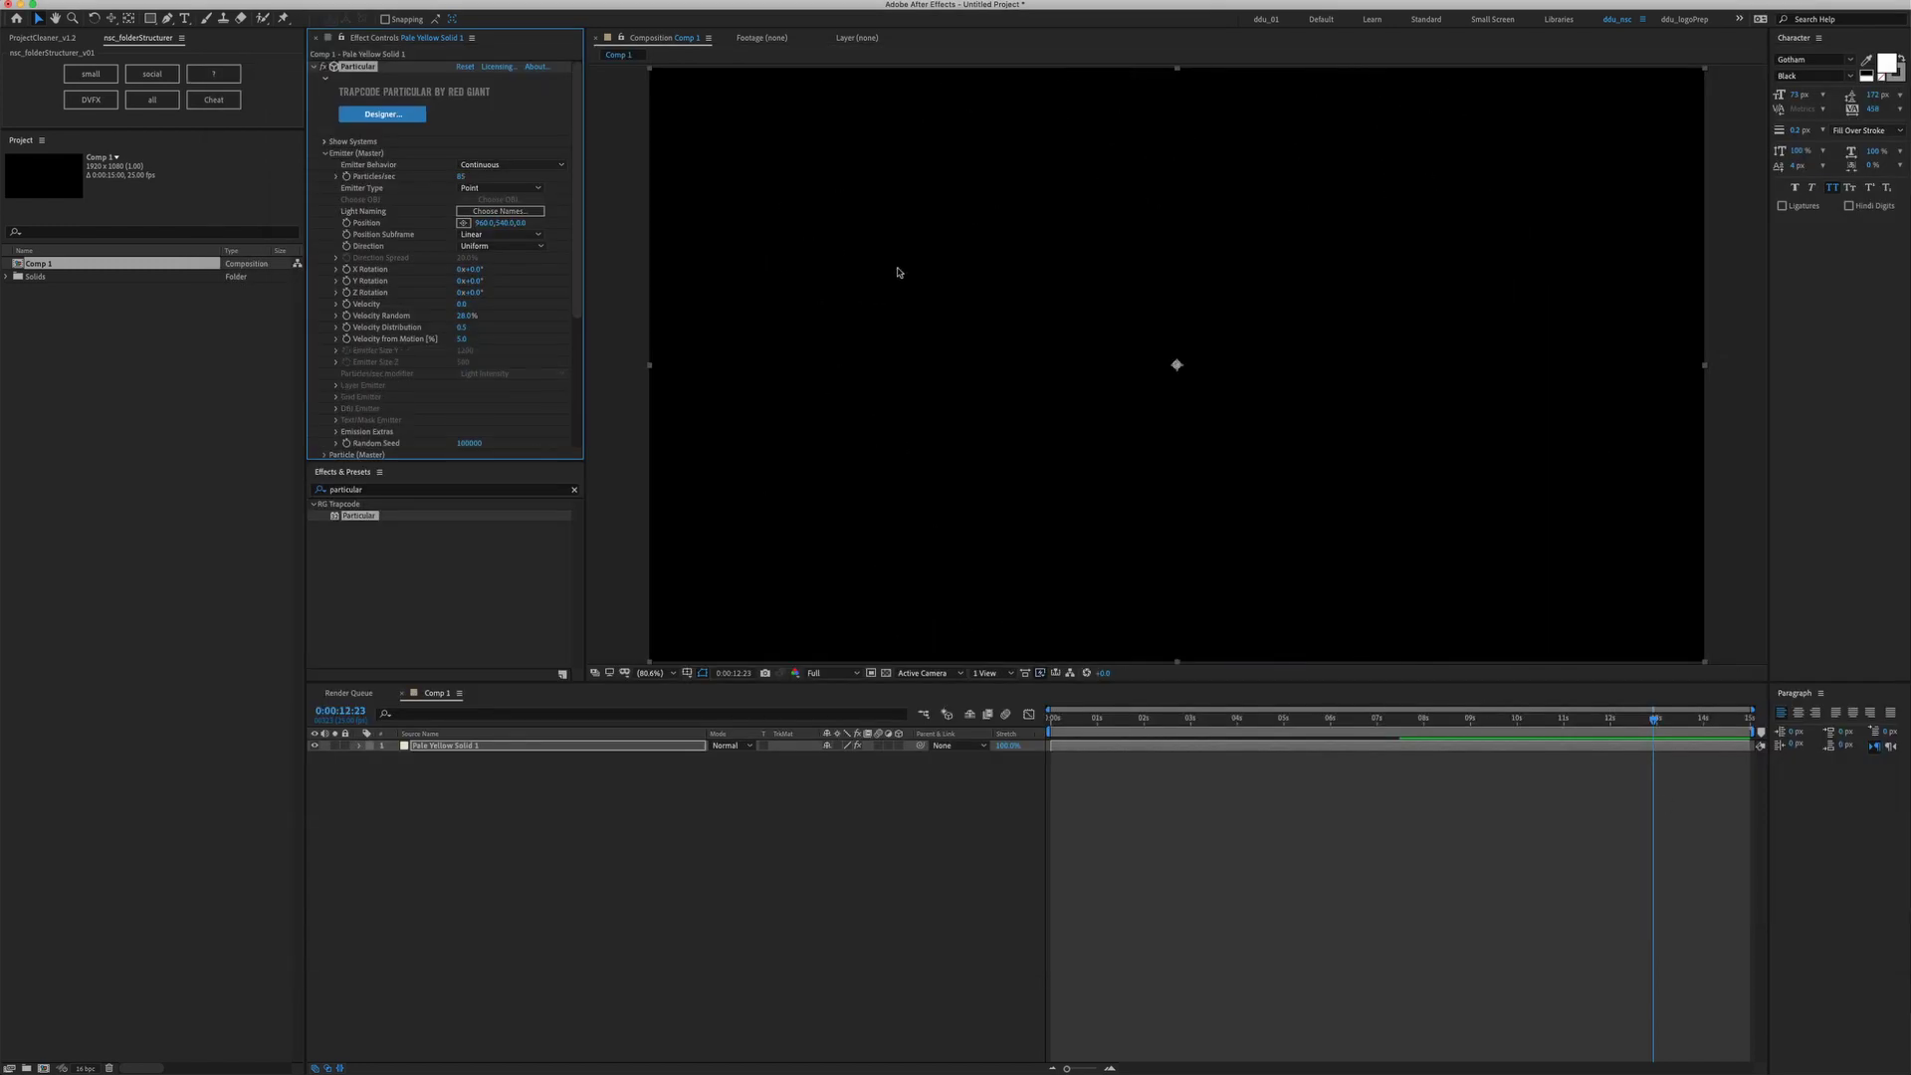
Add a Slider Control to Pale Yellow Solid 1 and duplicate it to make three
{"action": "left_click", "coordinate": [314, 67]}
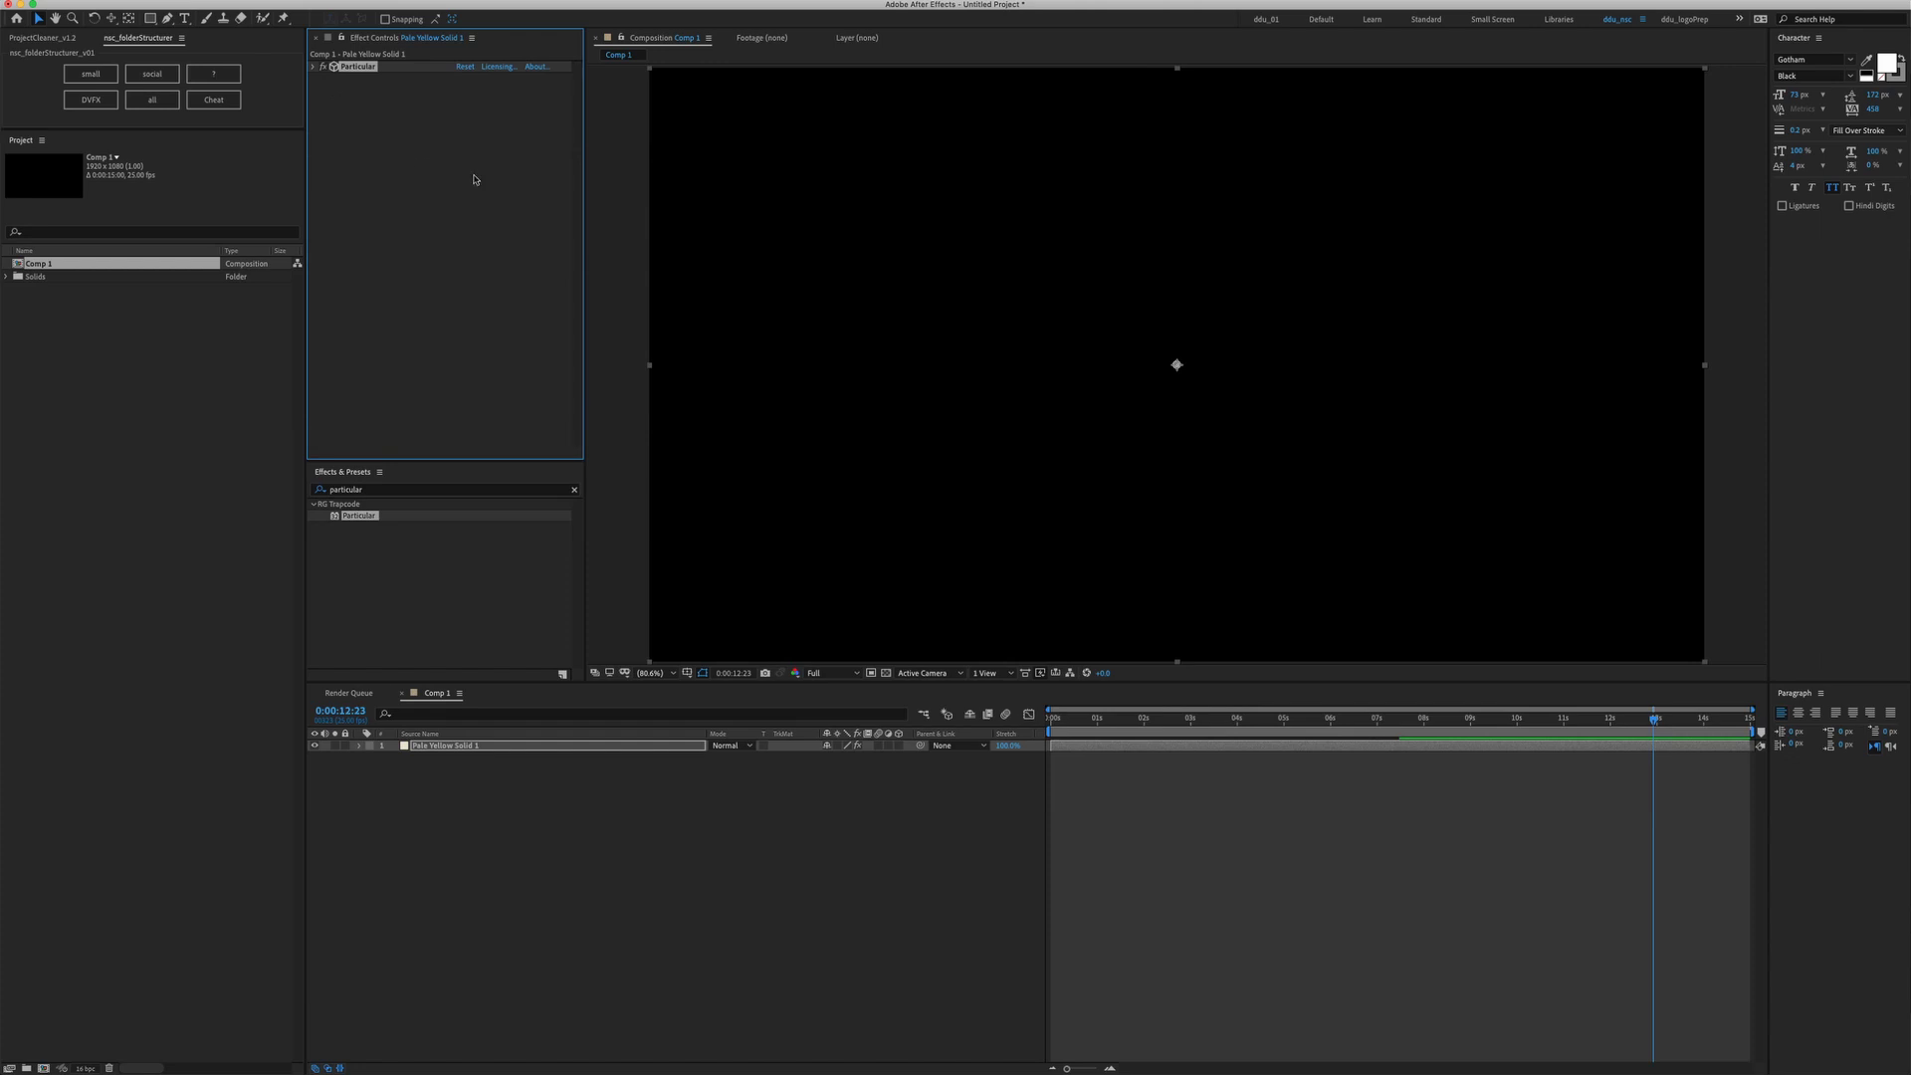
{"action": "left_click", "coordinate": [516, 799]}
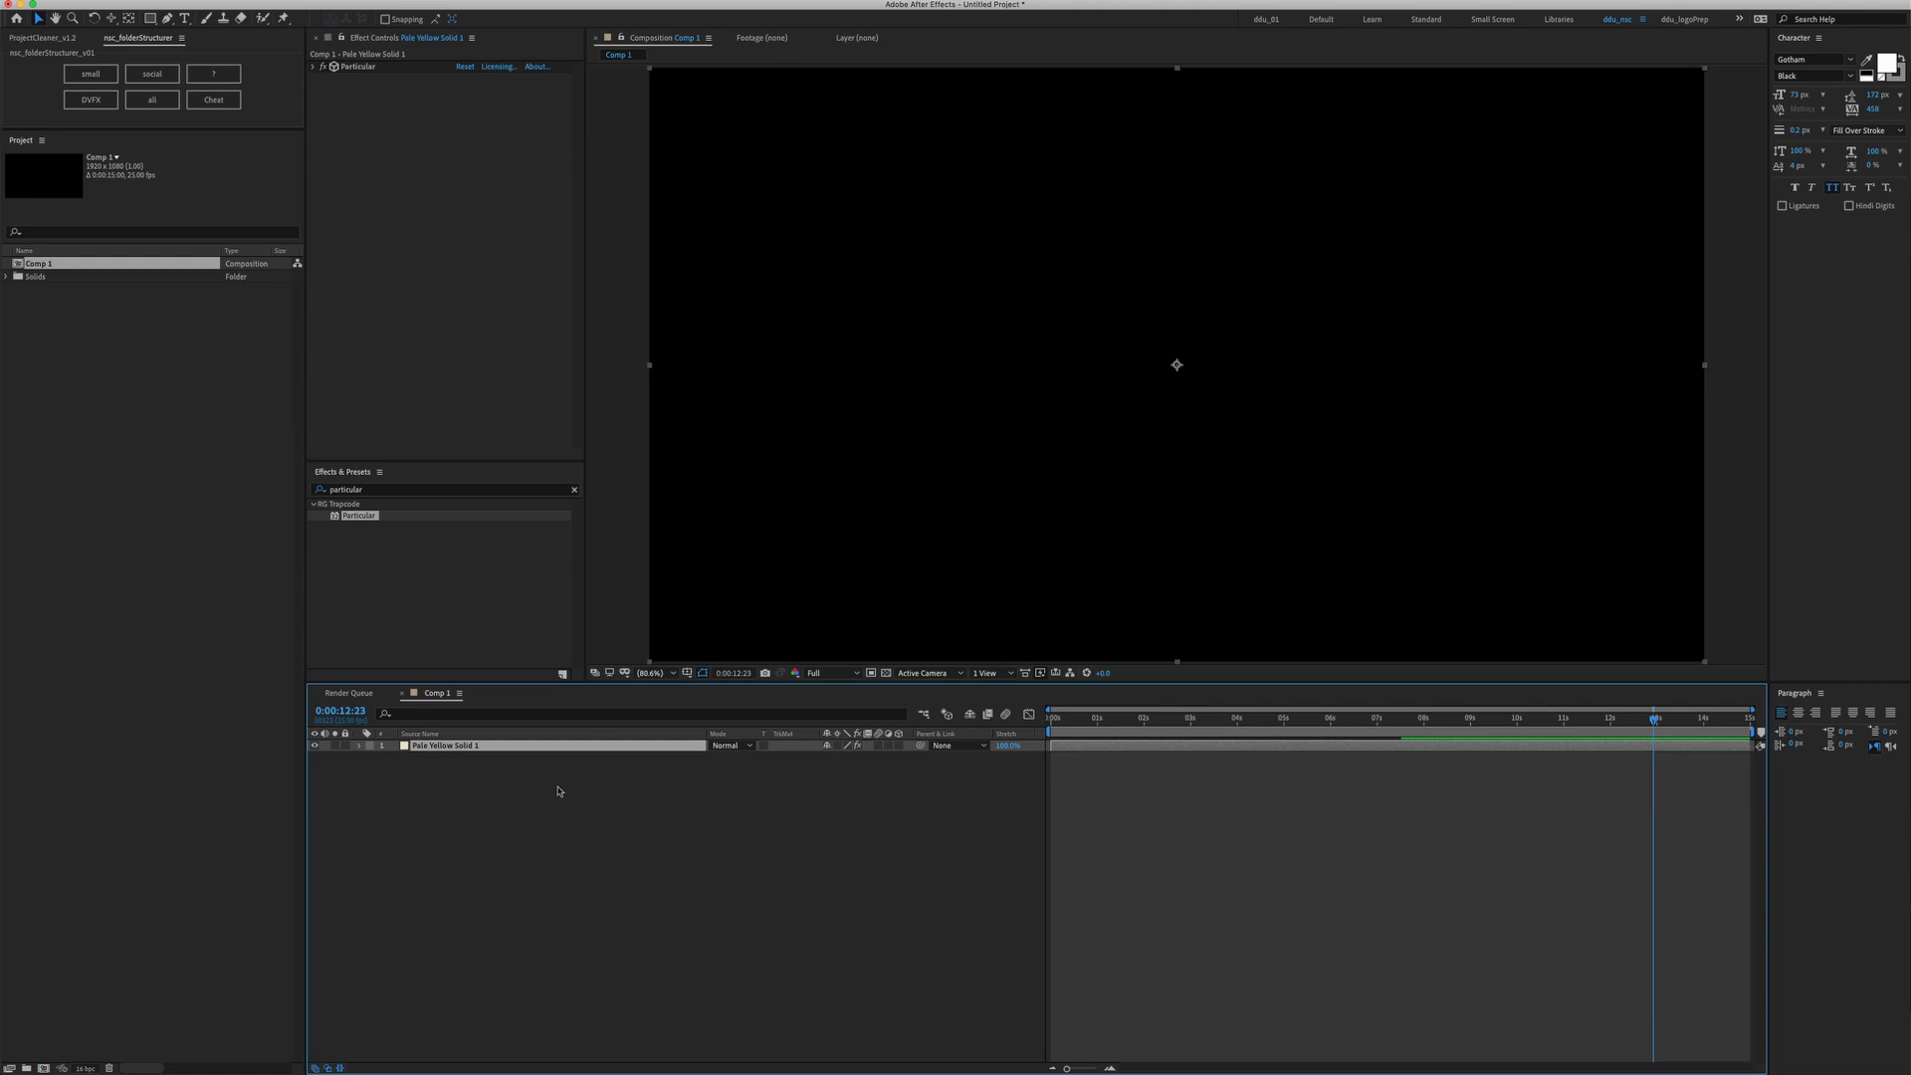
{"action": "left_click", "coordinate": [493, 490]}
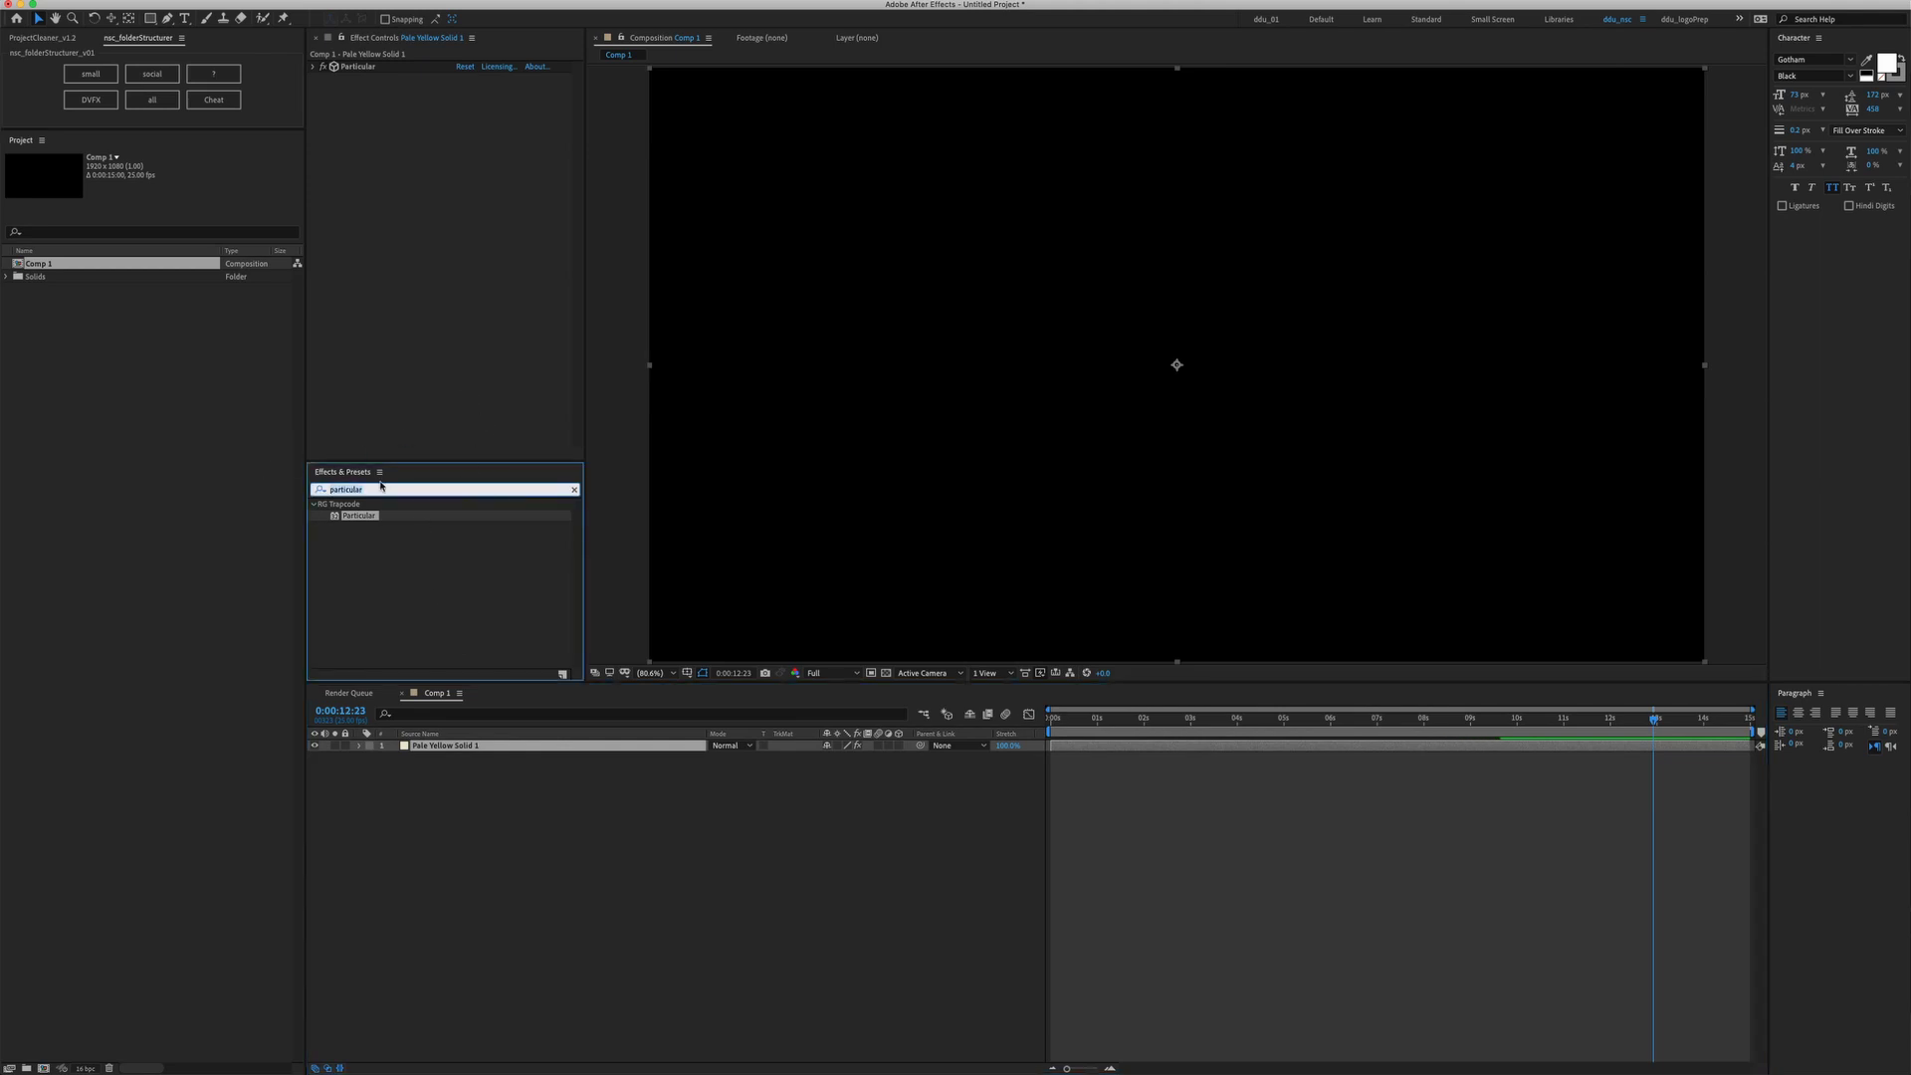
{"action": "type", "text": "slider"}
{"action": "left_click_drag", "start_coordinate": [378, 515], "coordinate": [373, 81]}
{"action": "left_click", "coordinate": [373, 79]}
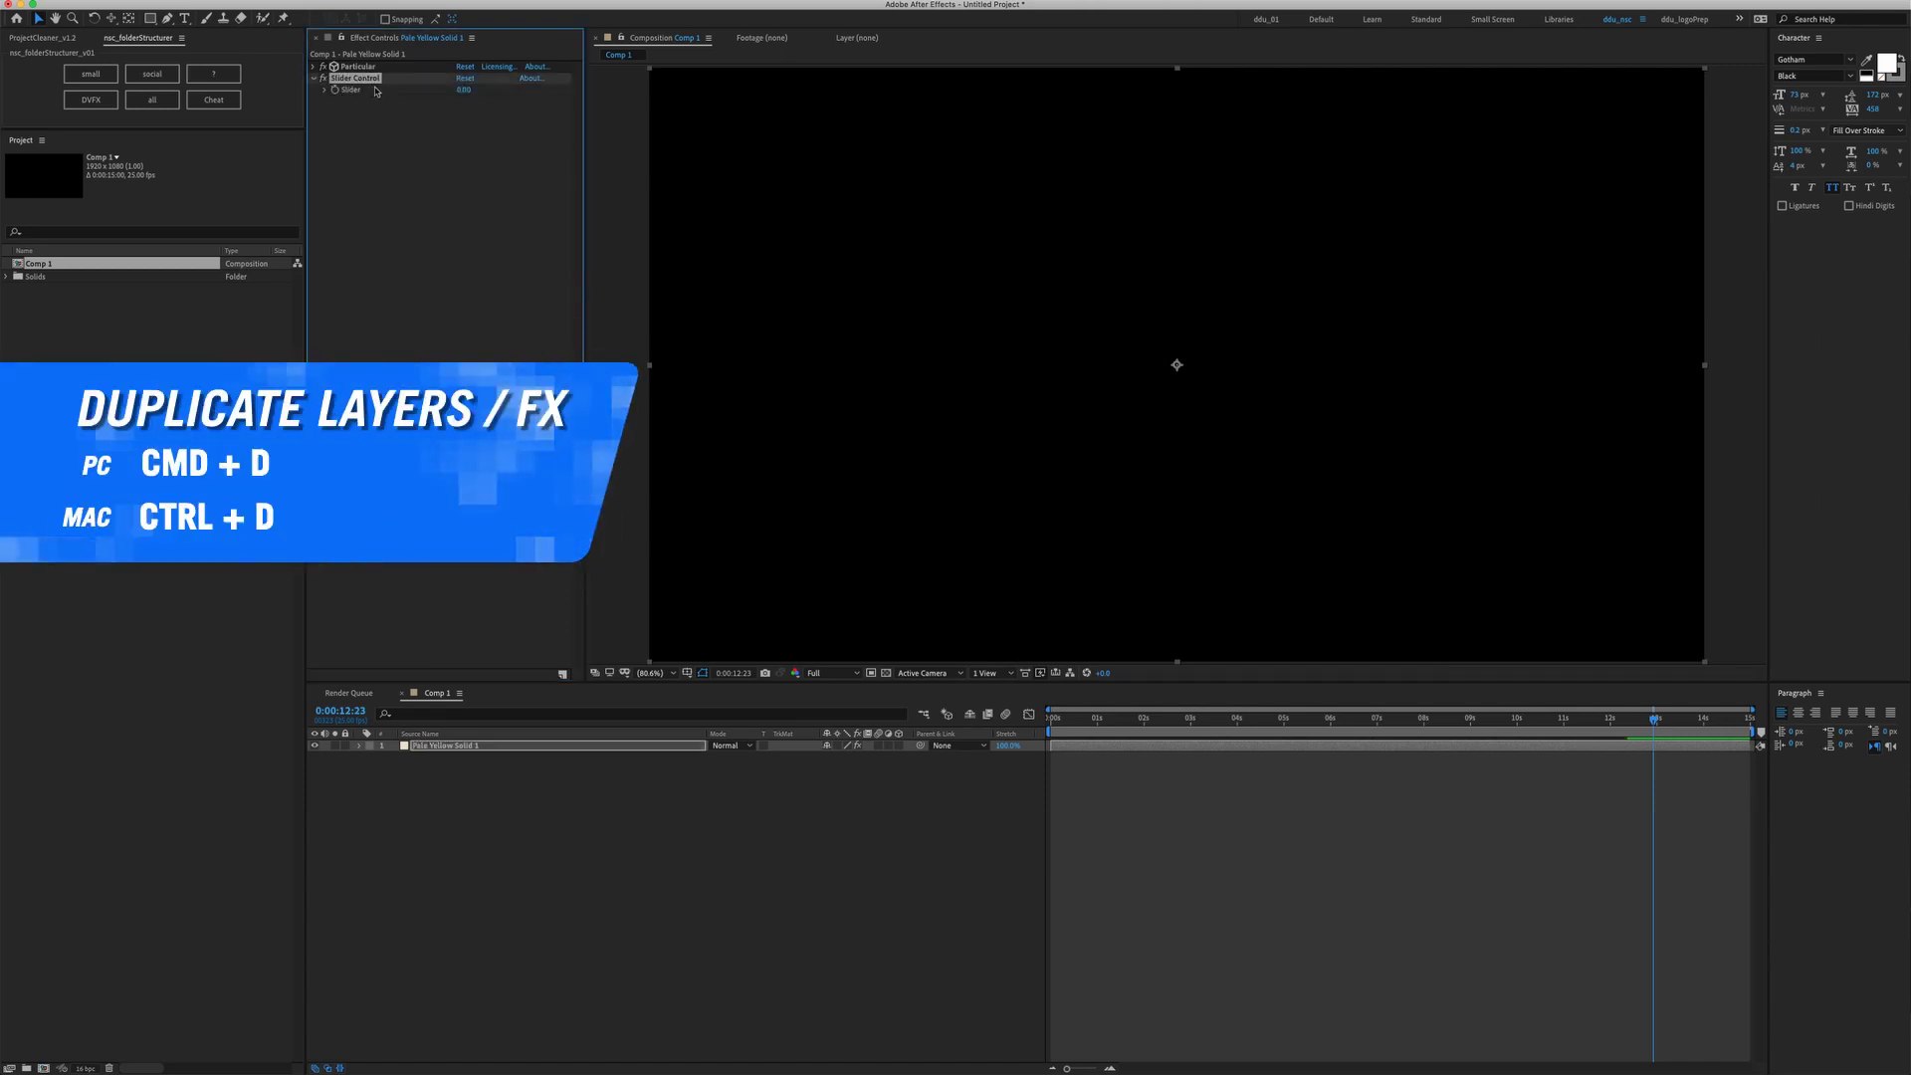
{"action": "key", "text": "super+d"}
{"action": "key", "text": "super+d"}
Rename the three sliders radius, freq and z
{"action": "left_click", "coordinate": [376, 77]}
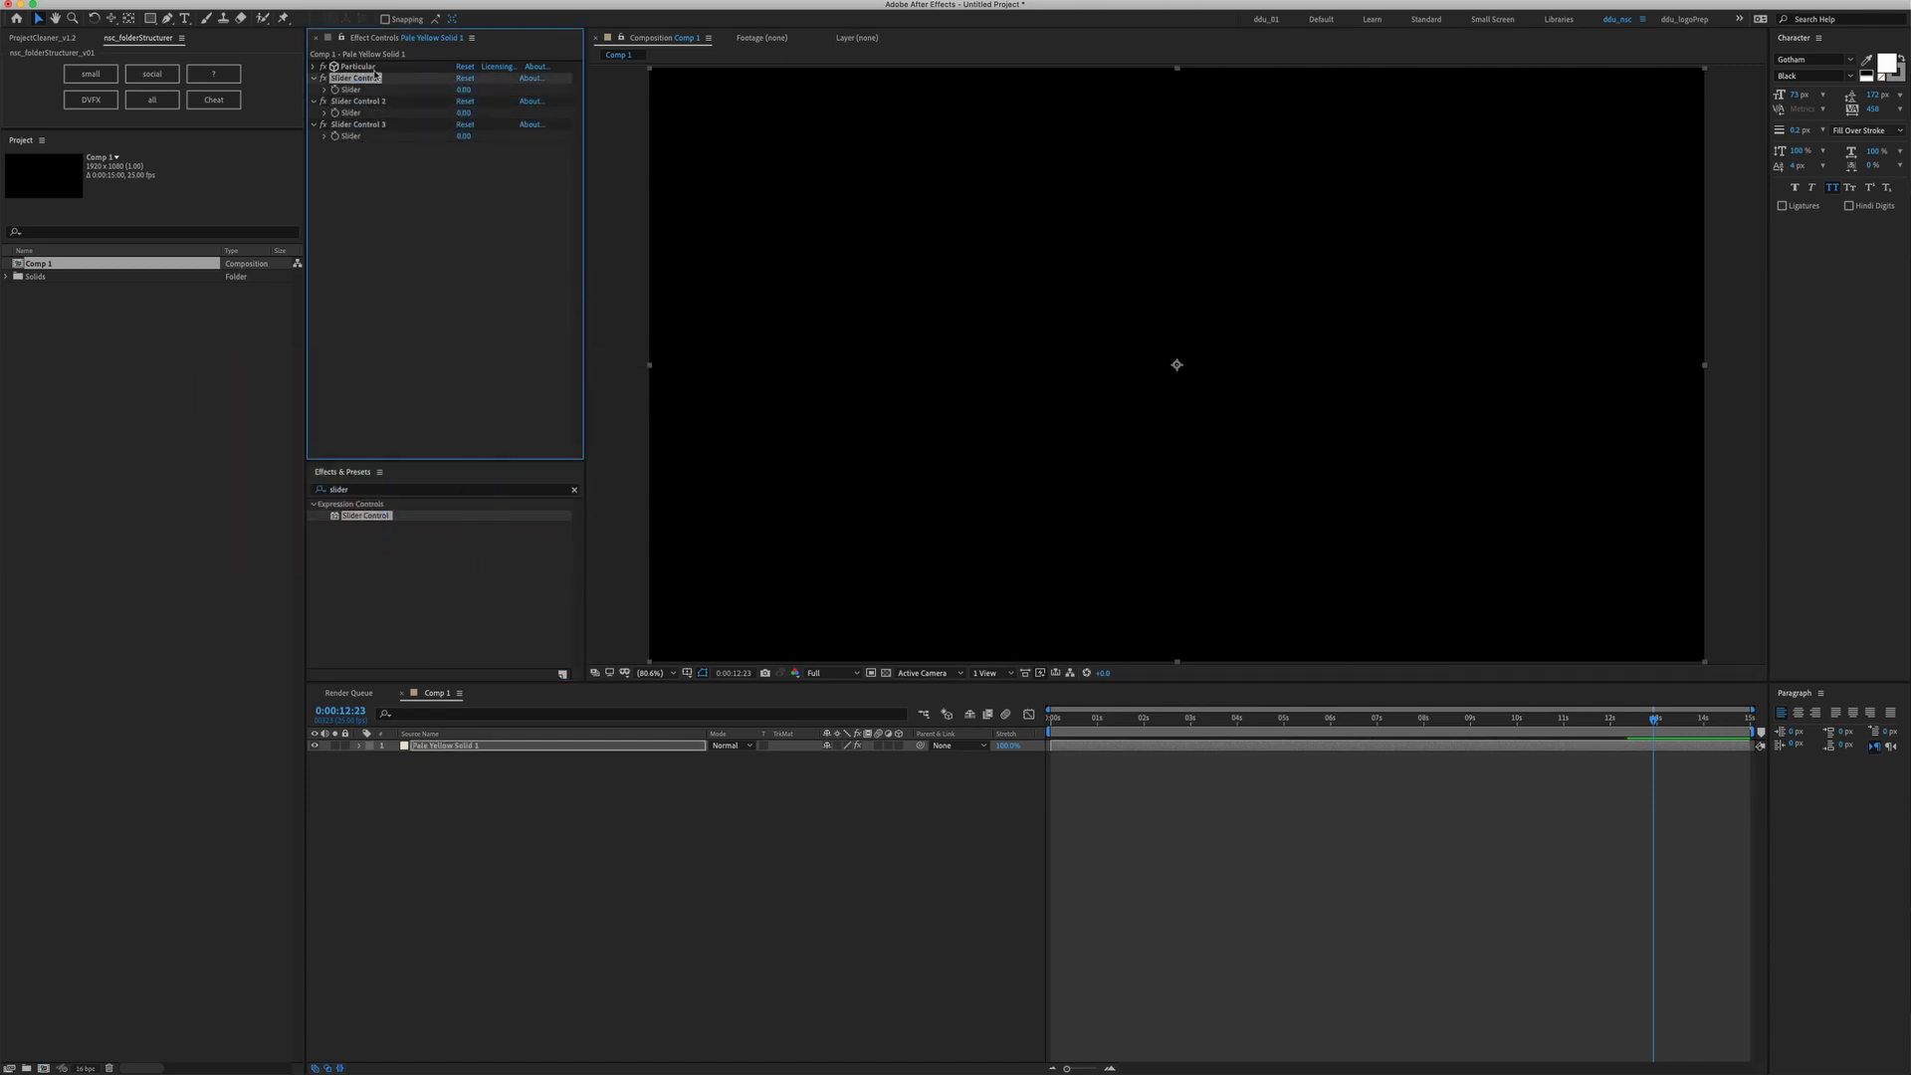
{"action": "key", "text": "Return"}
{"action": "type", "text": "radois"}
{"action": "key", "text": "Return"}
{"action": "key", "text": "Return"}
{"action": "type", "text": "ra"}
{"action": "key", "text": "Return"}
{"action": "left_click", "coordinate": [378, 101]}
{"action": "key", "text": "Return"}
{"action": "type", "text": "freq"}
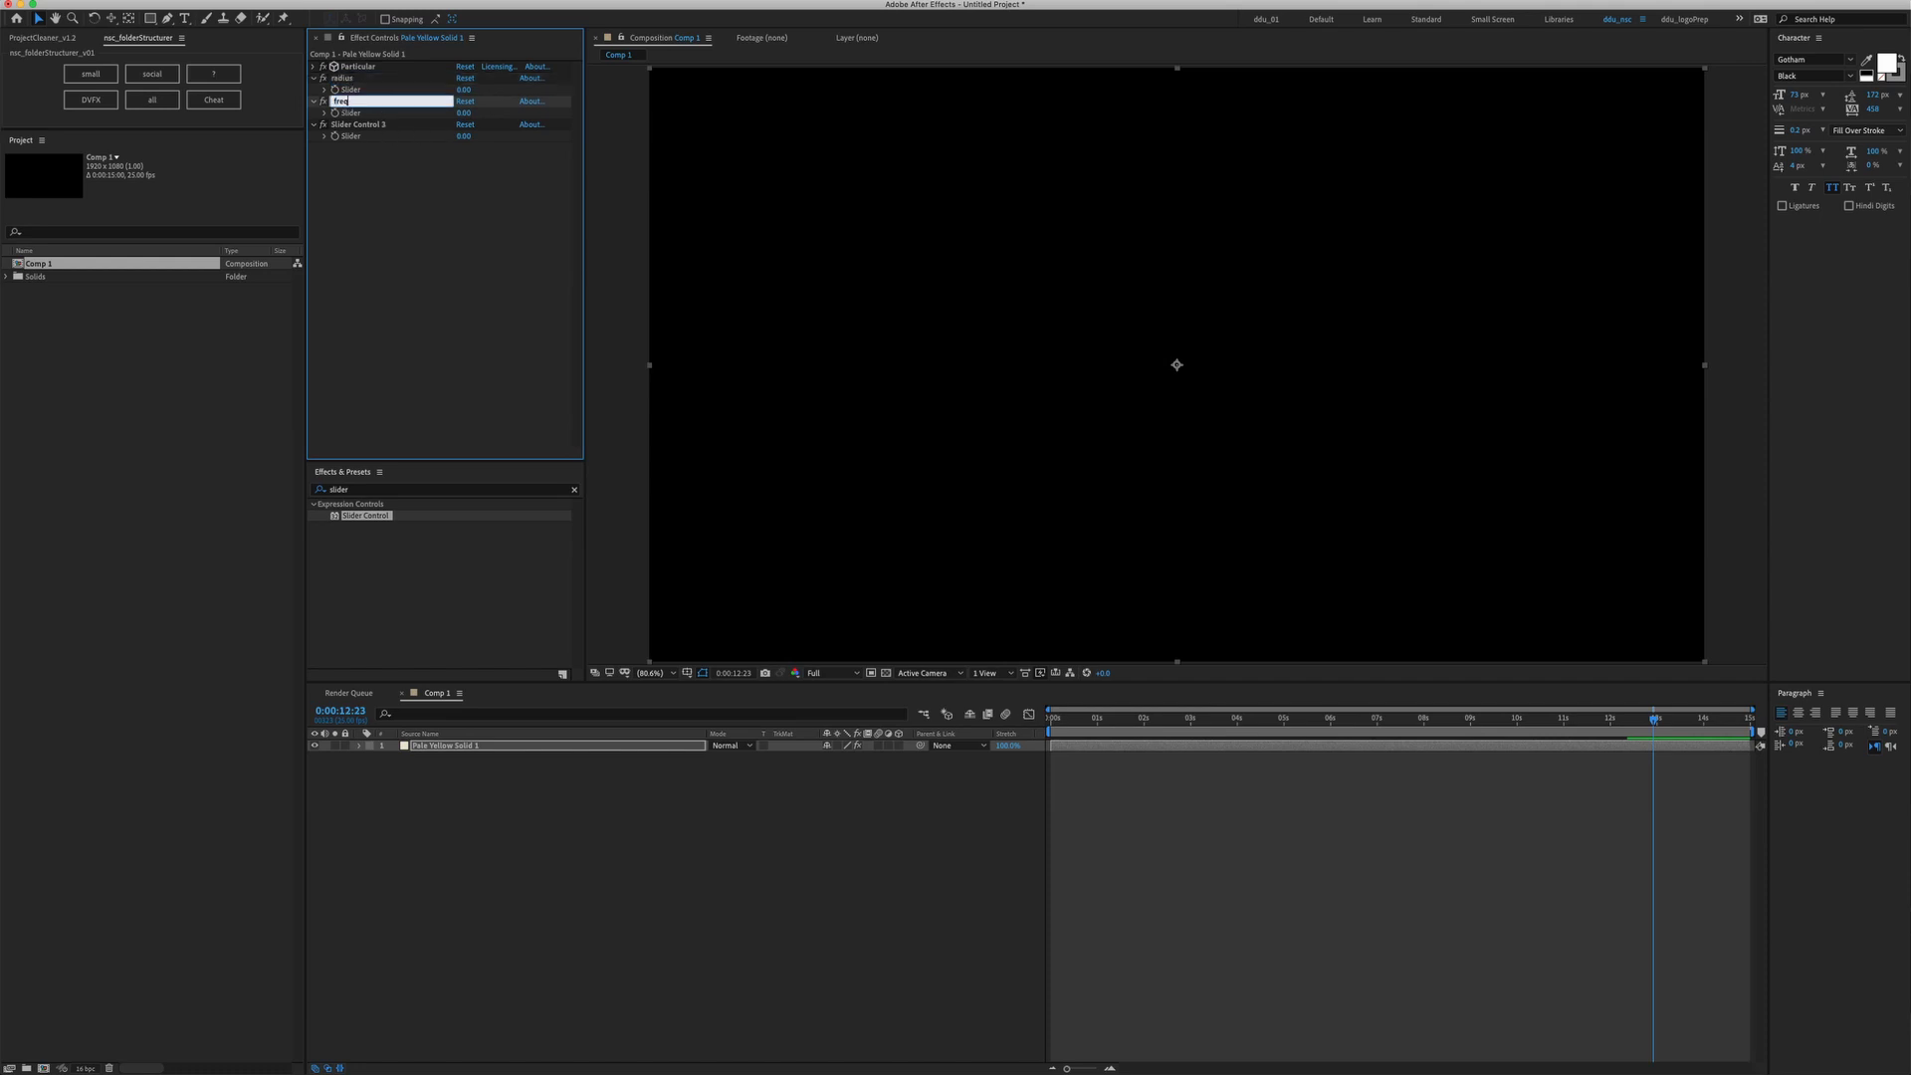
{"action": "key", "text": "Return"}
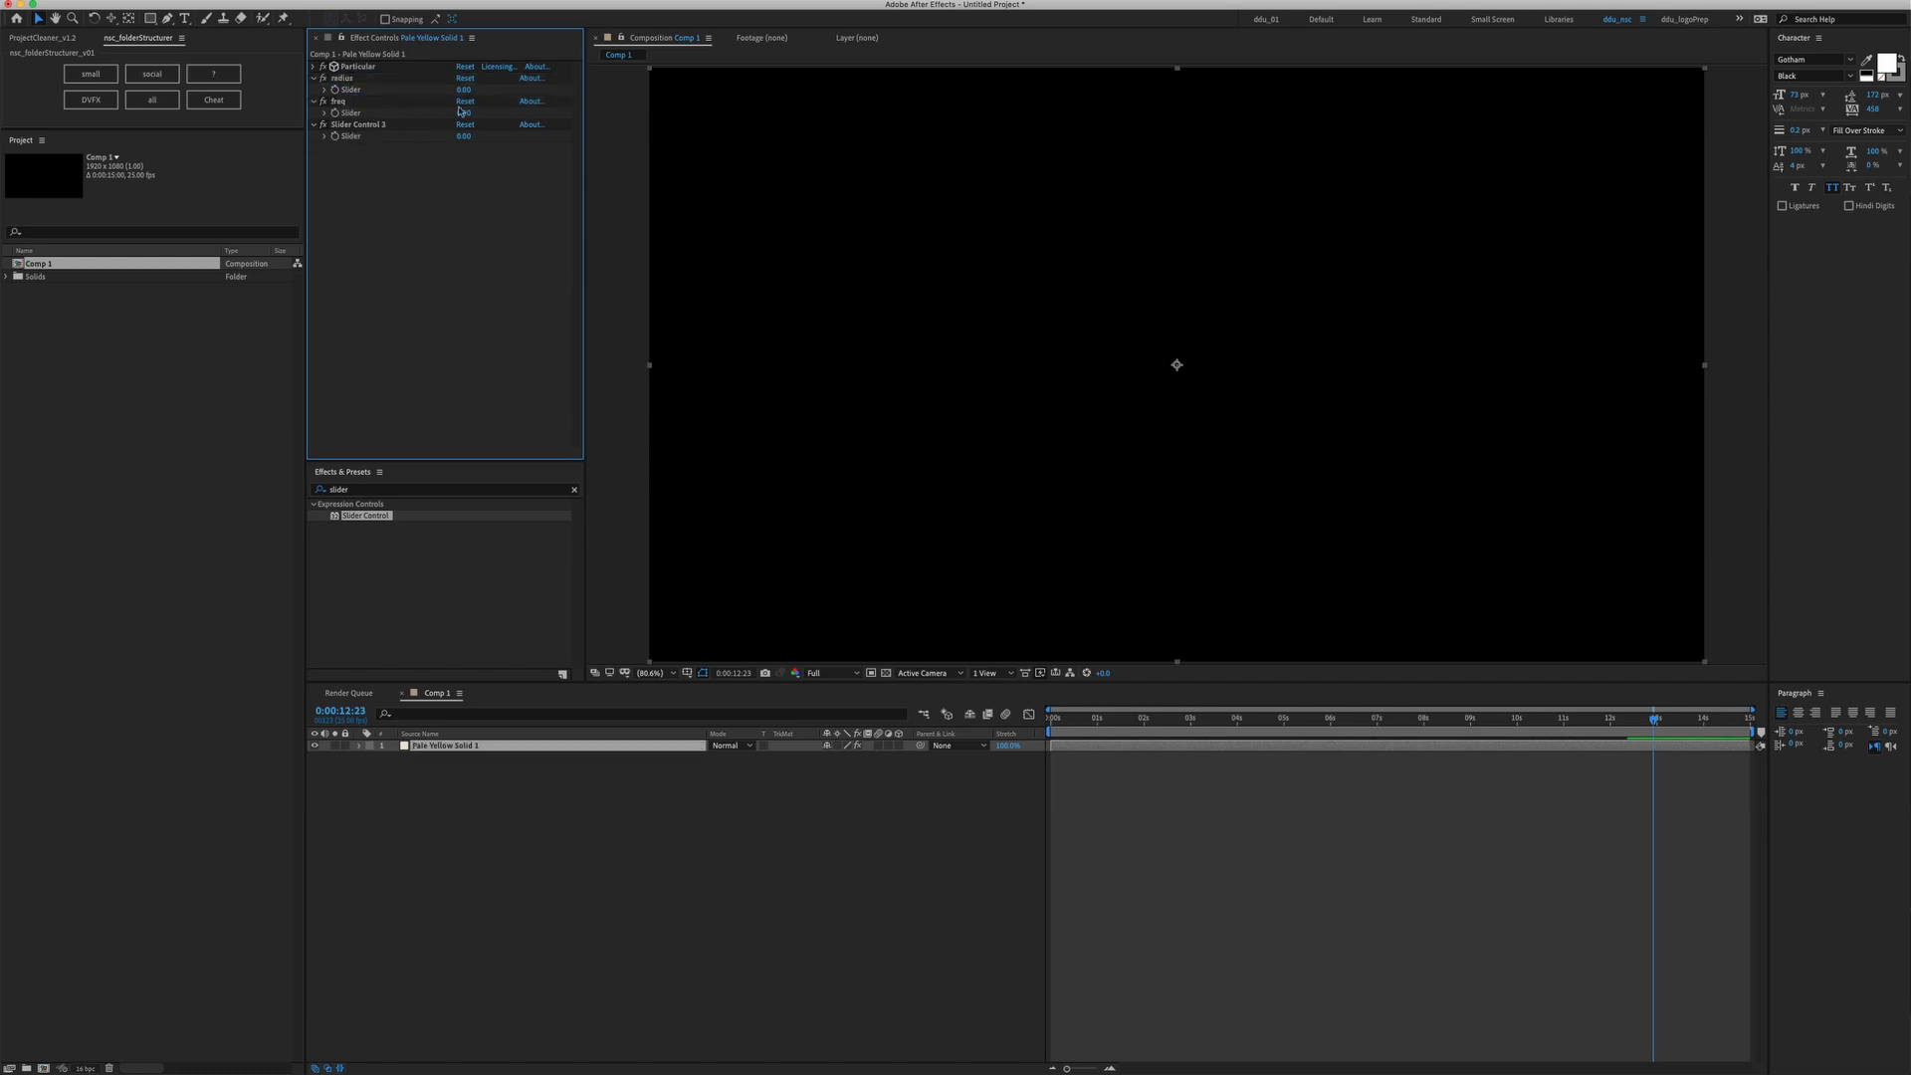
{"action": "left_click", "coordinate": [370, 123]}
{"action": "key", "text": "Return"}
{"action": "type", "text": "a"}
{"action": "left_click", "coordinate": [376, 165]}
Add an expression to Particular's emitter Position and enlarge the timeline to edit it
{"action": "left_click", "coordinate": [313, 67]}
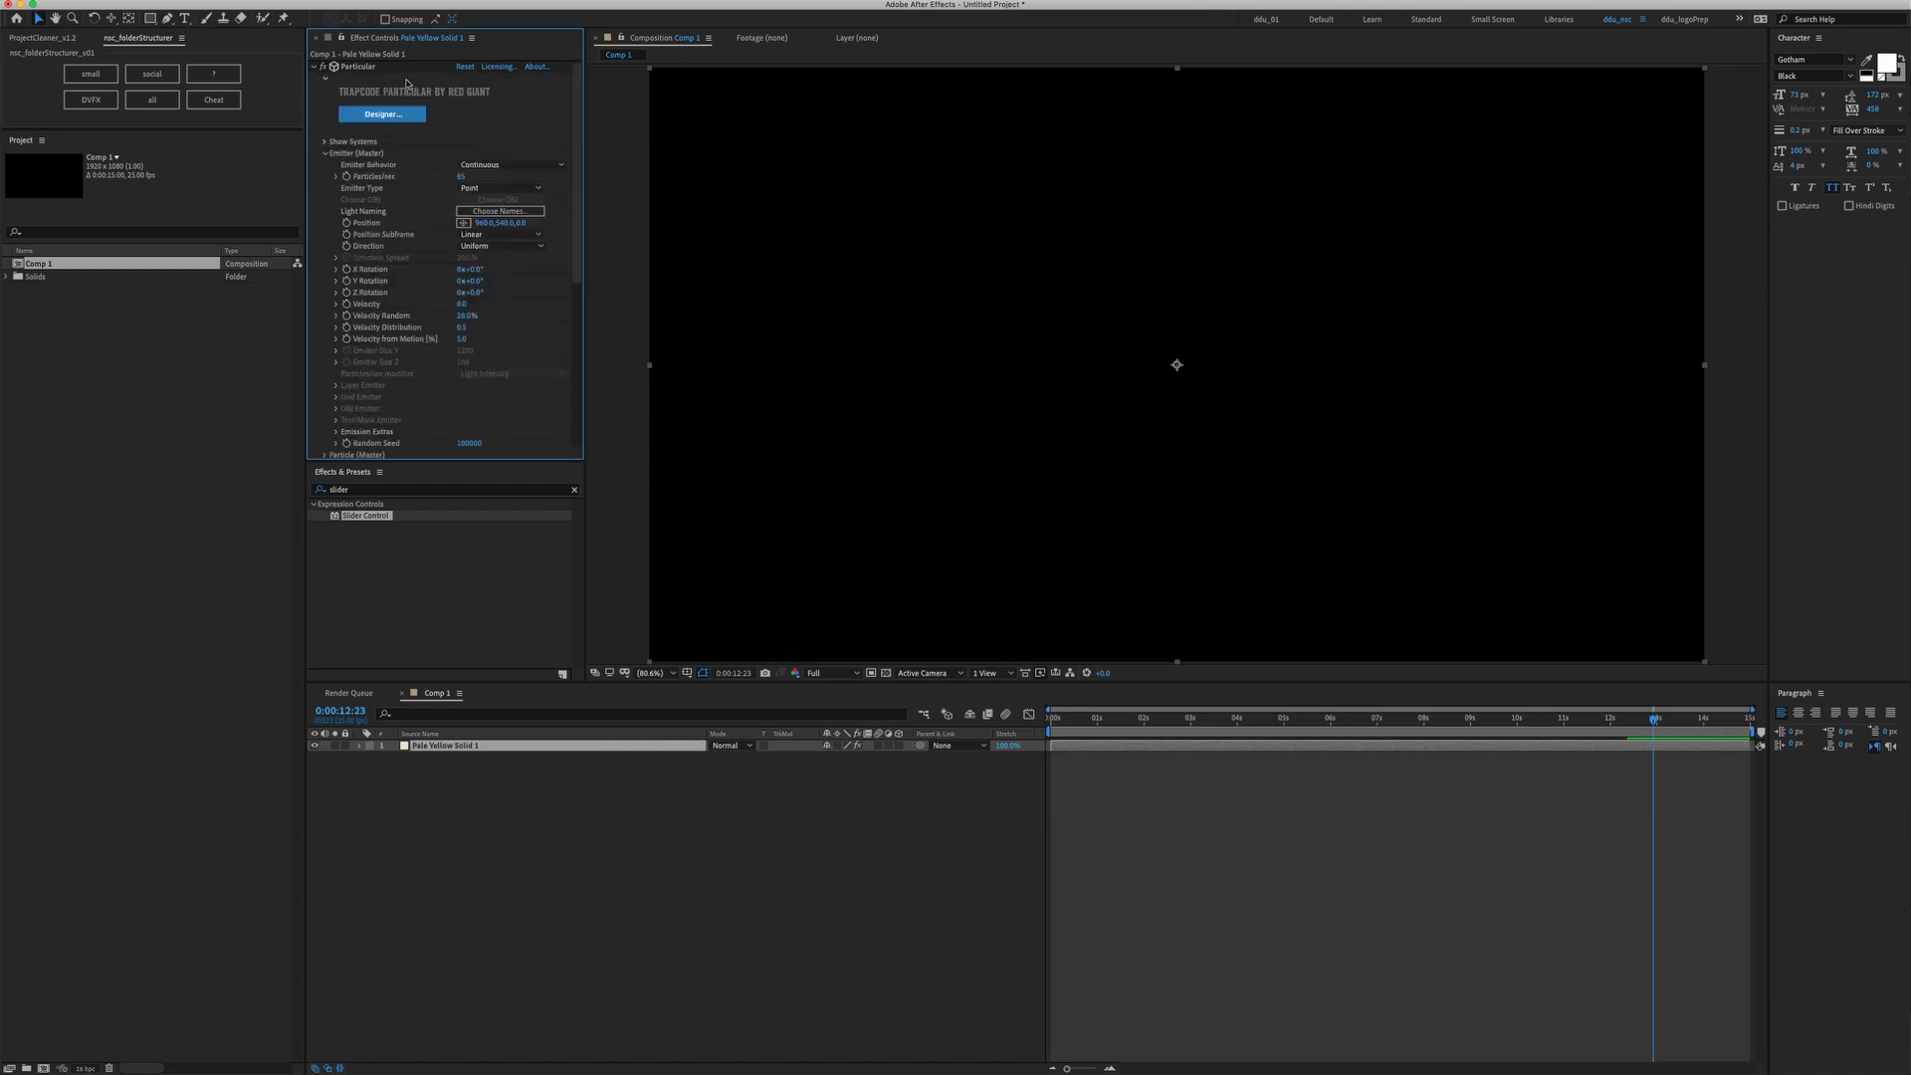
{"action": "left_click", "coordinate": [347, 223], "text": "alt"}
{"action": "left_click", "coordinate": [315, 67]}
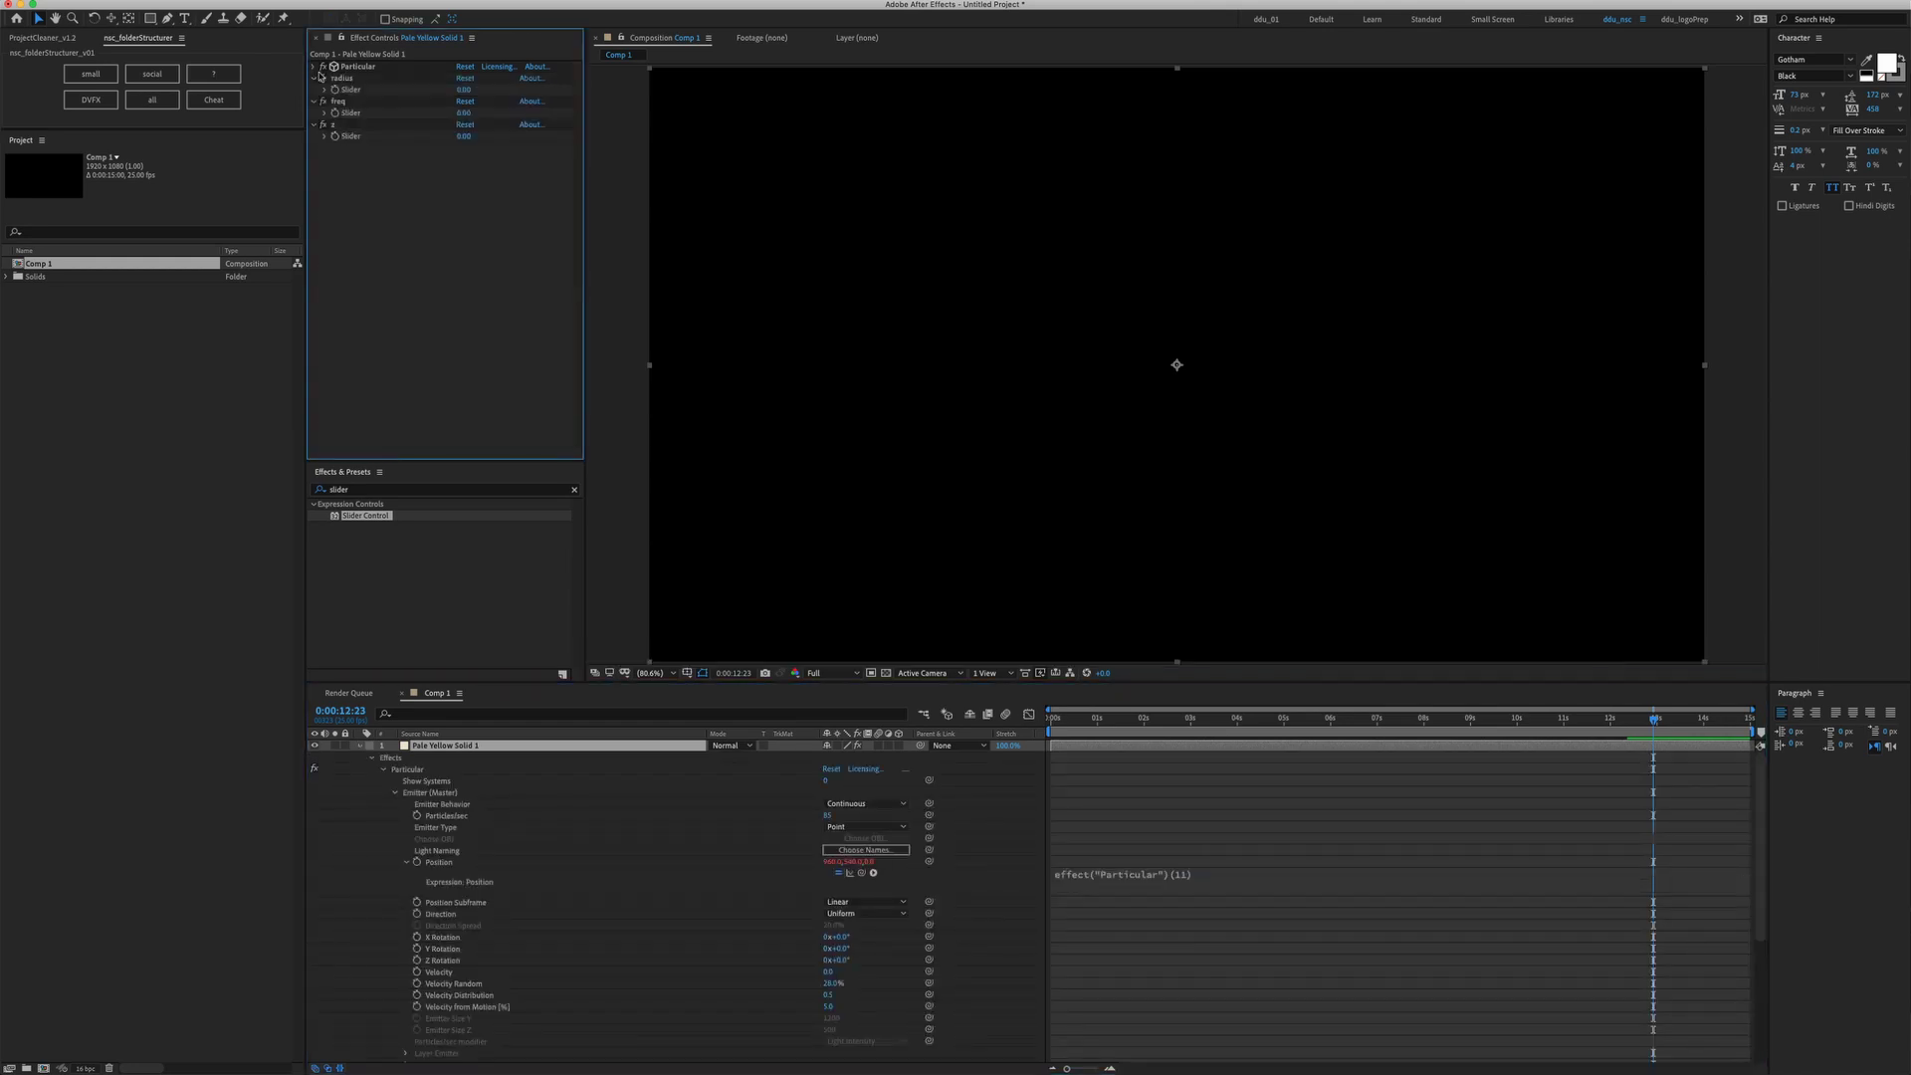
{"action": "left_click", "coordinate": [1115, 872]}
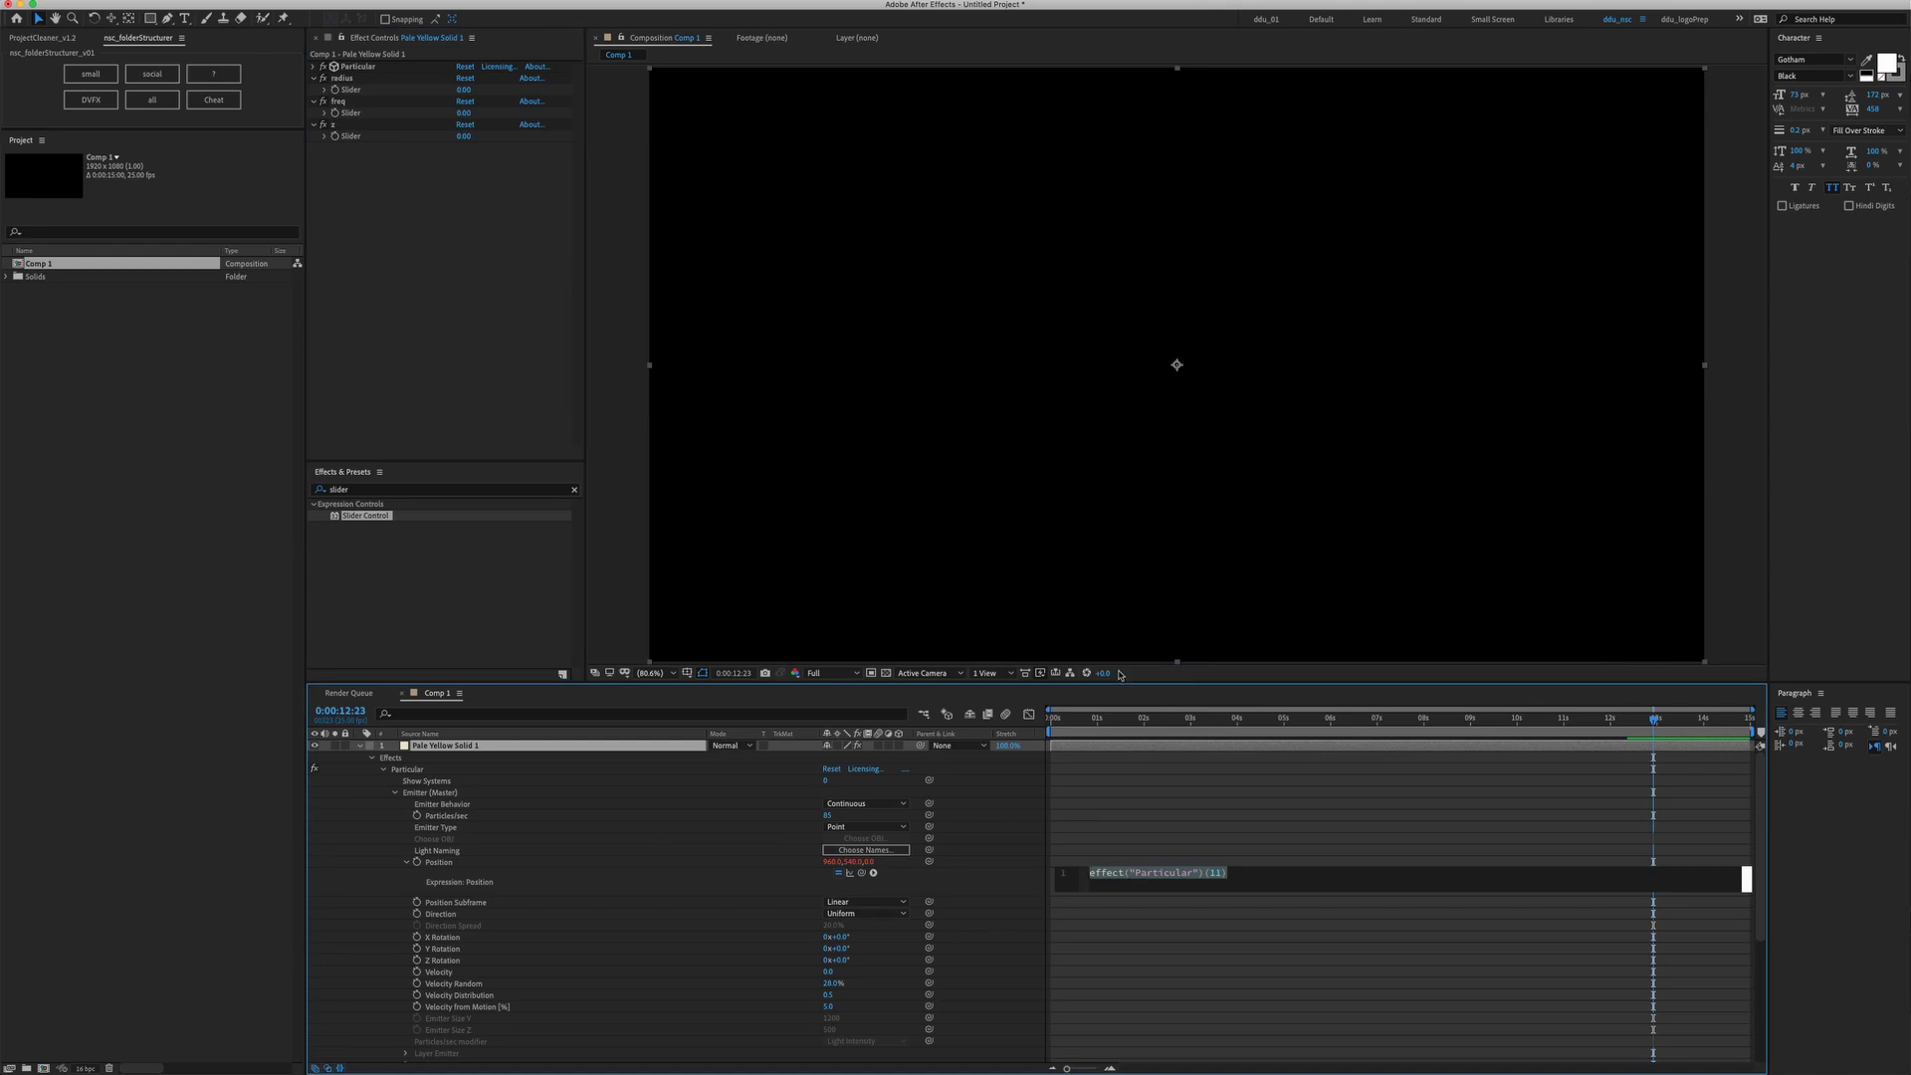
{"action": "left_click_drag", "start_coordinate": [1119, 682], "coordinate": [1119, 595]}
{"action": "left_click", "coordinate": [1132, 788]}
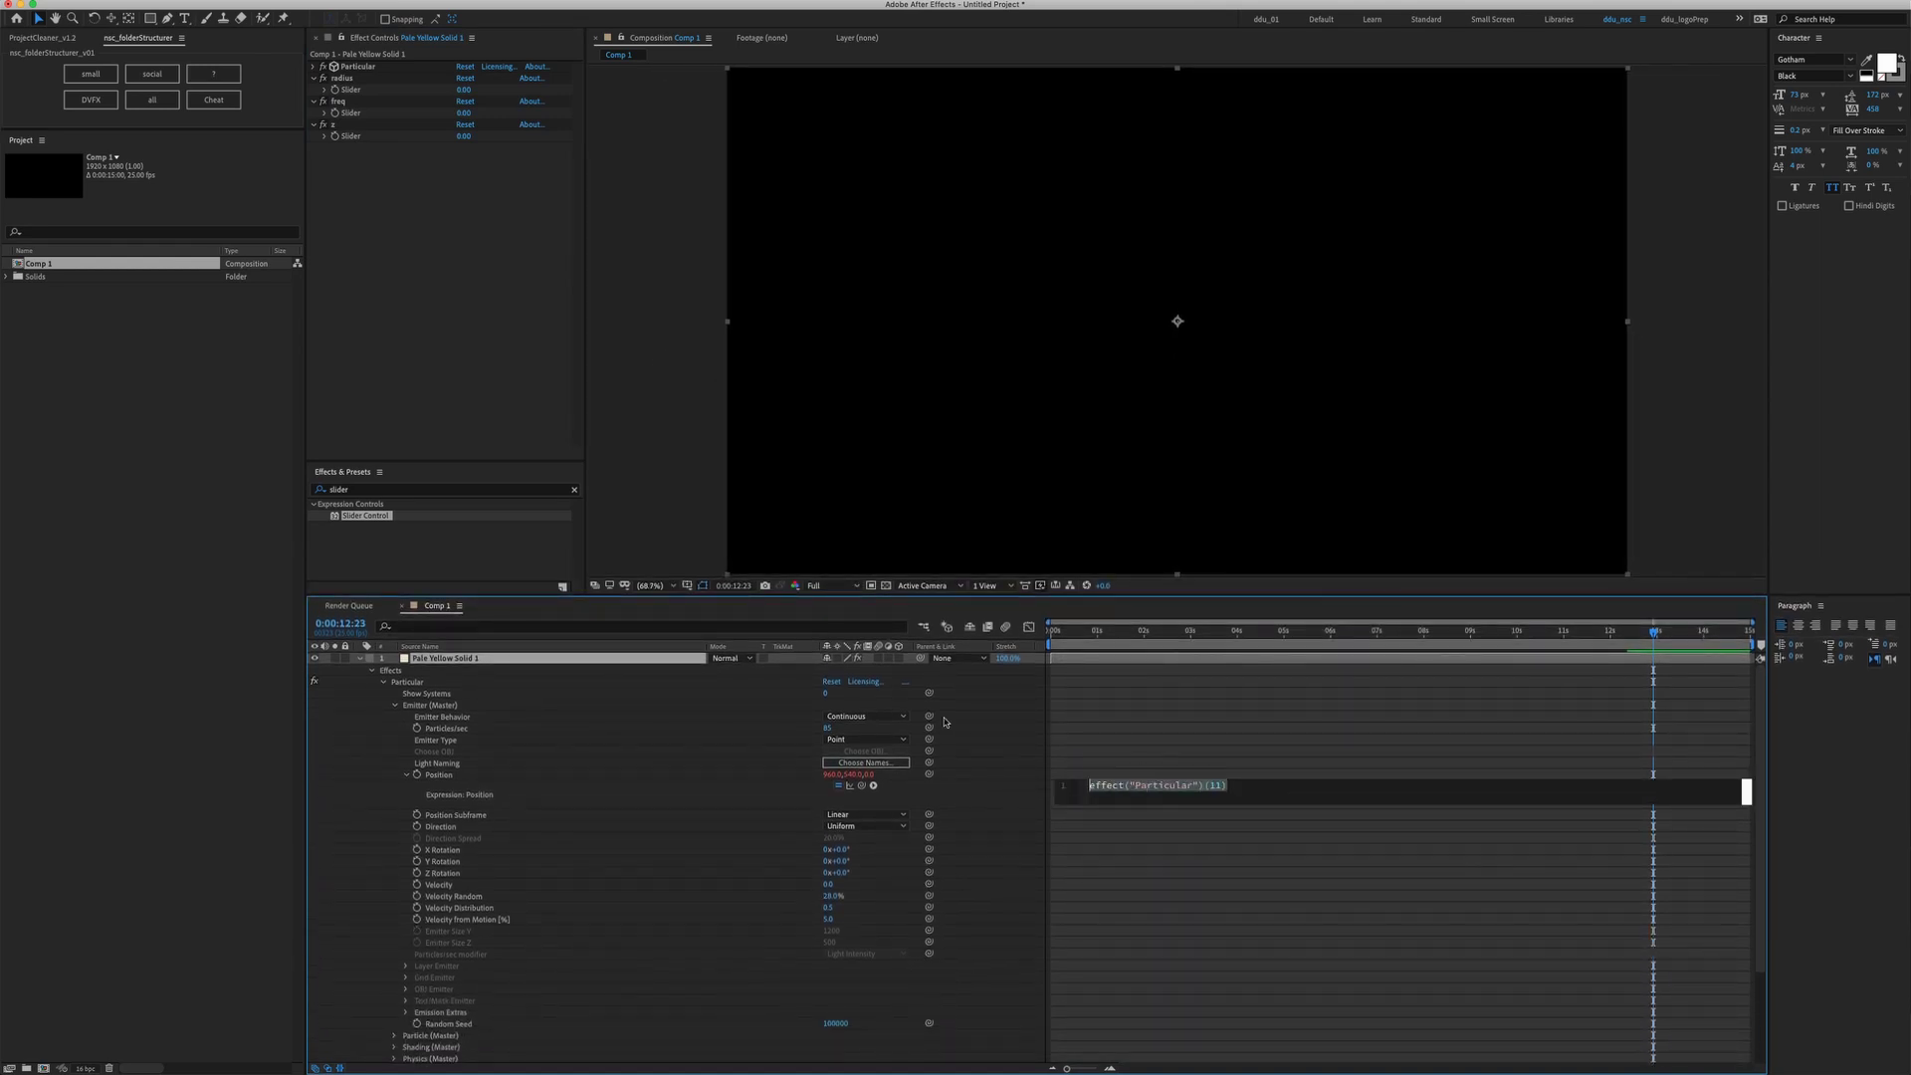
Pickwhip the radius, freq and z sliders into lines r =, freq = and z =
{"action": "type", "text": "r ="}
{"action": "left_click_drag", "start_coordinate": [862, 785], "coordinate": [384, 92]}
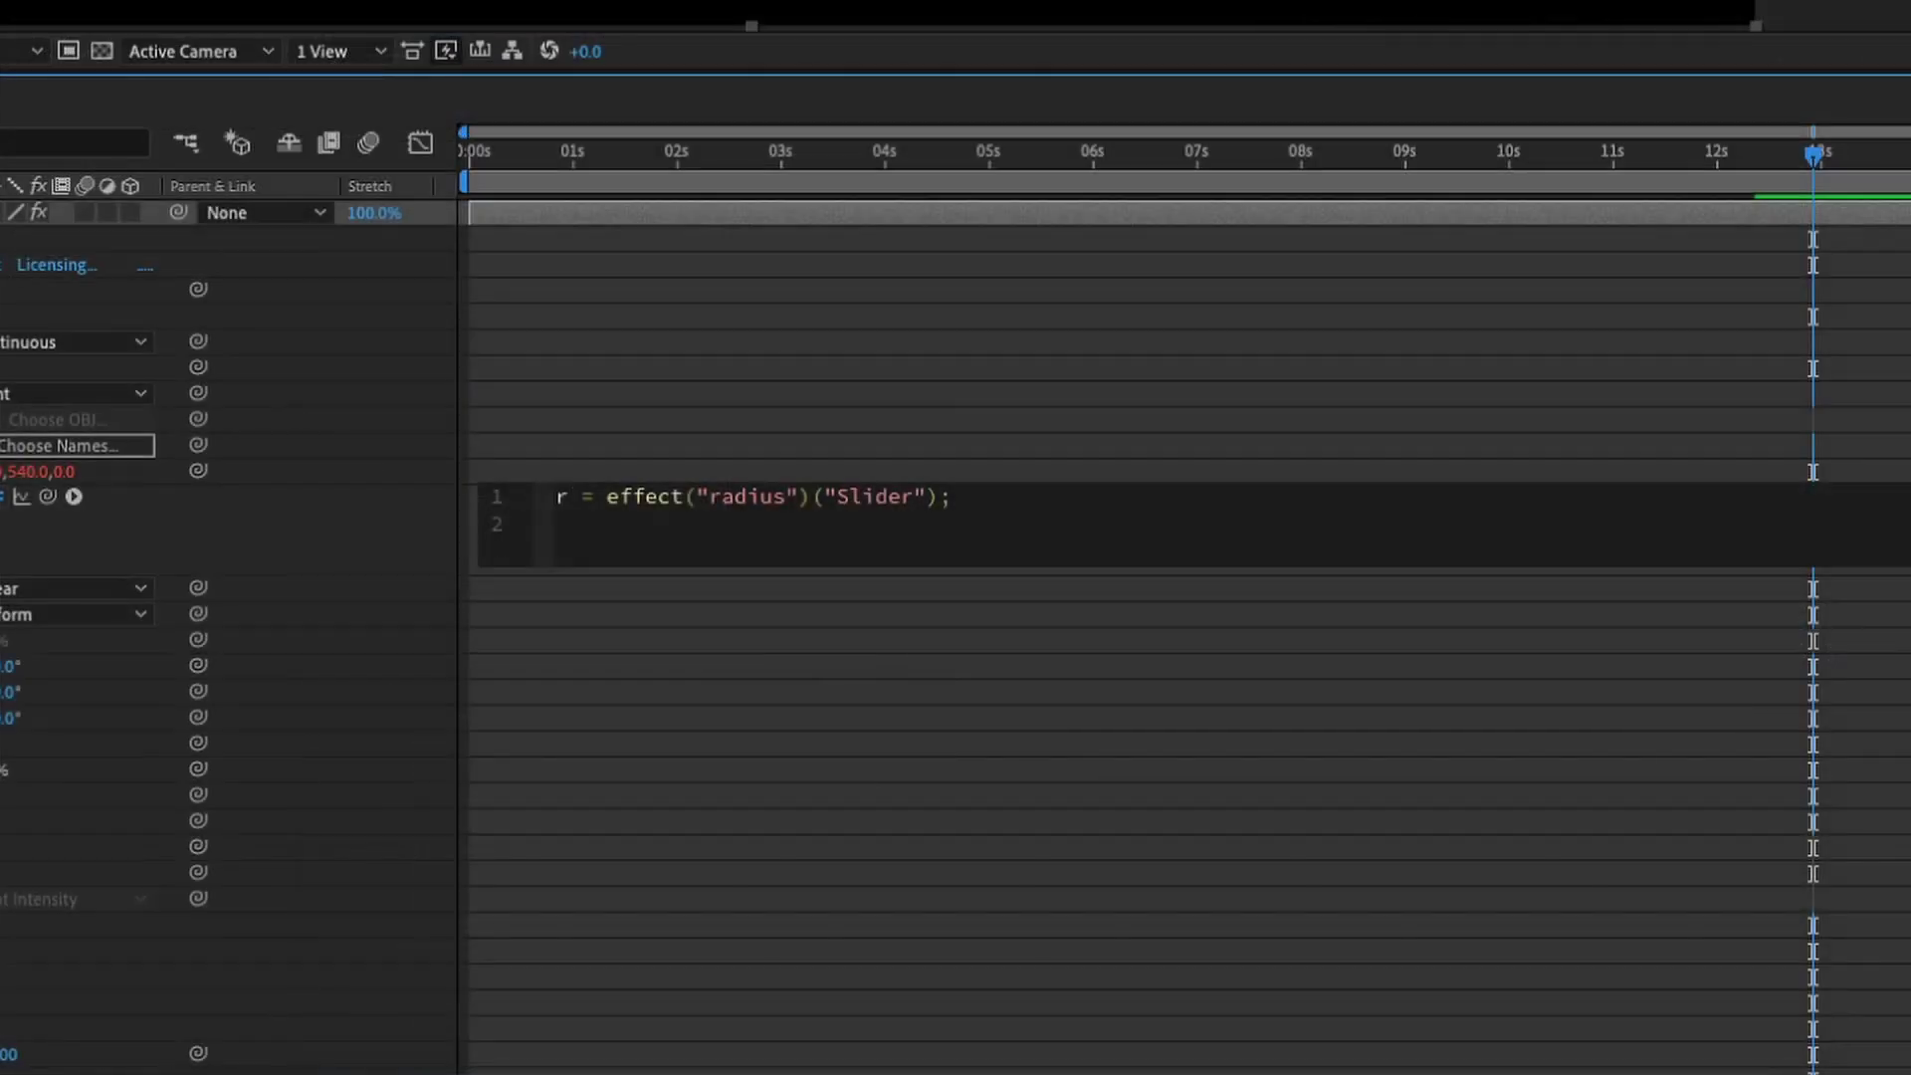
{"action": "key", "text": "Return"}
{"action": "type", "text": "freq  ="}
{"action": "left_click_drag", "start_coordinate": [47, 496], "coordinate": [10, 448]}
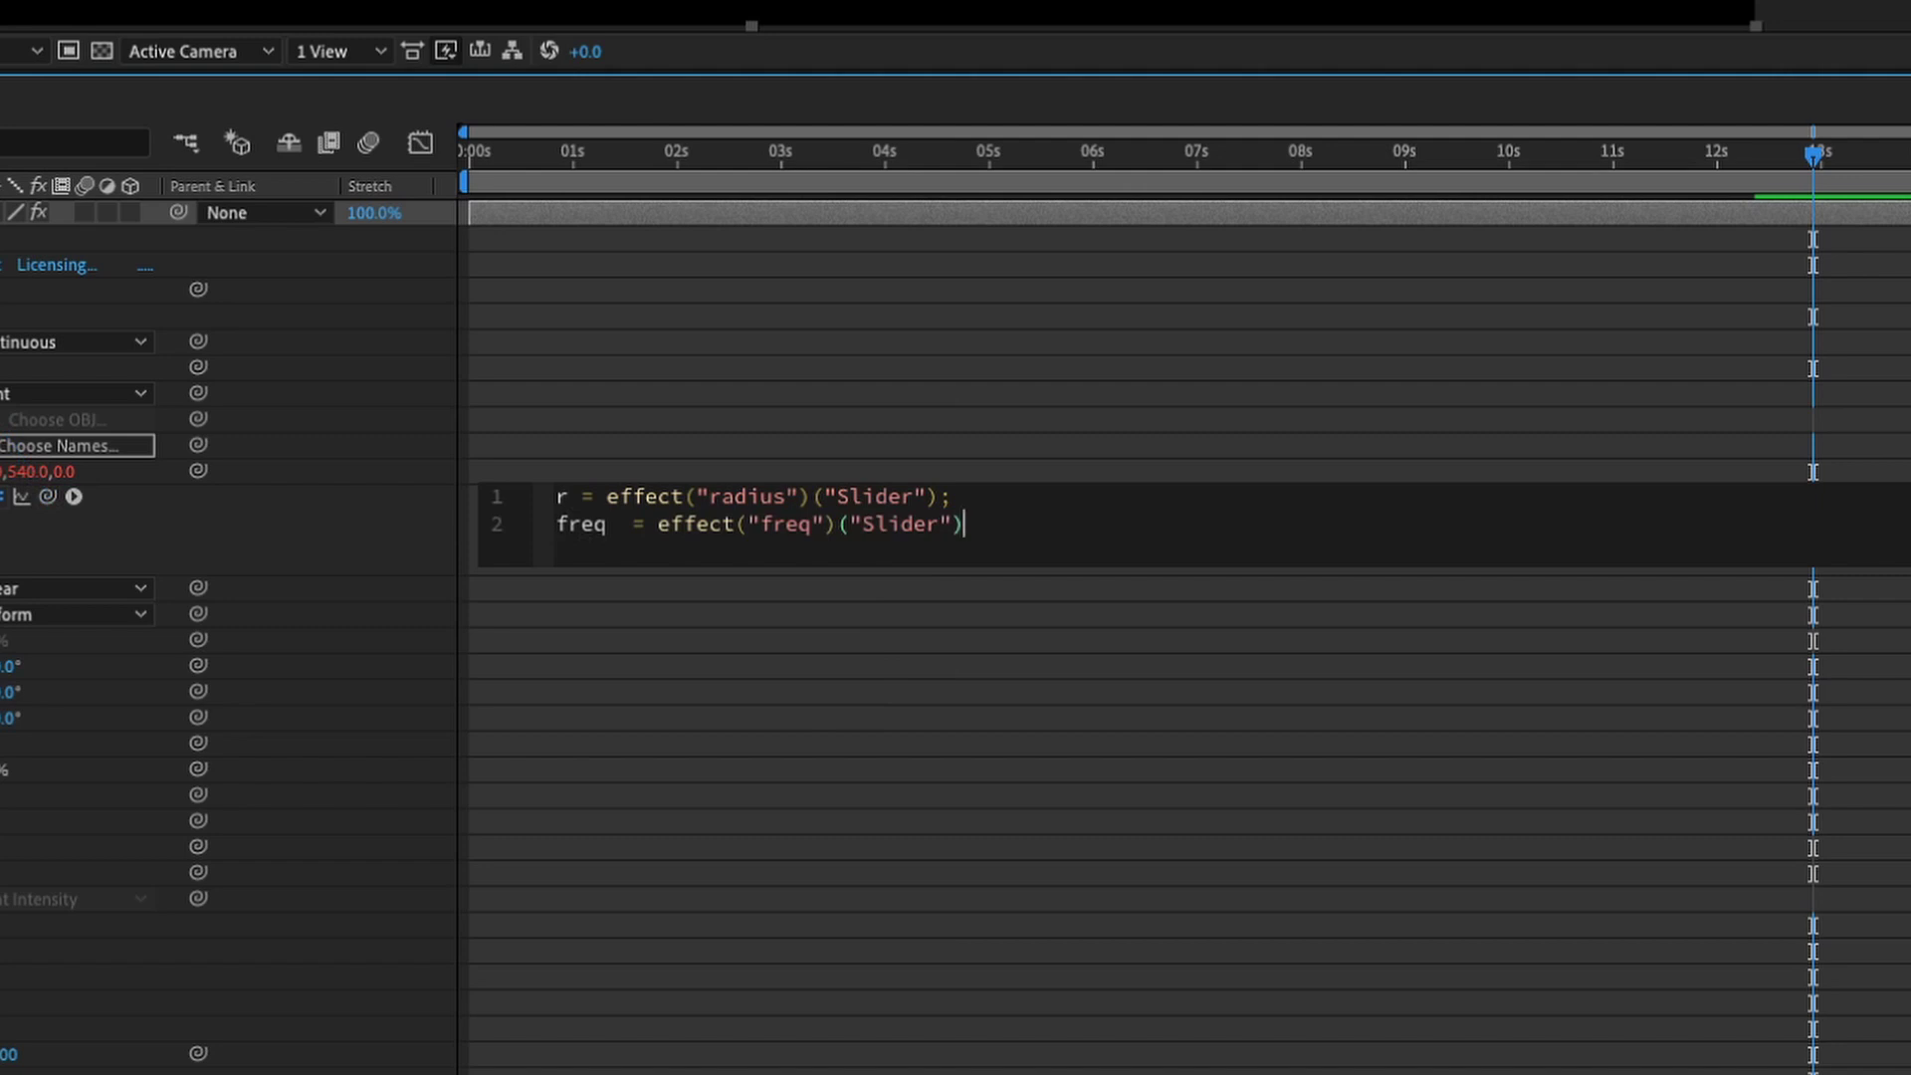
{"action": "key", "text": "Return"}
{"action": "type", "text": "z "}
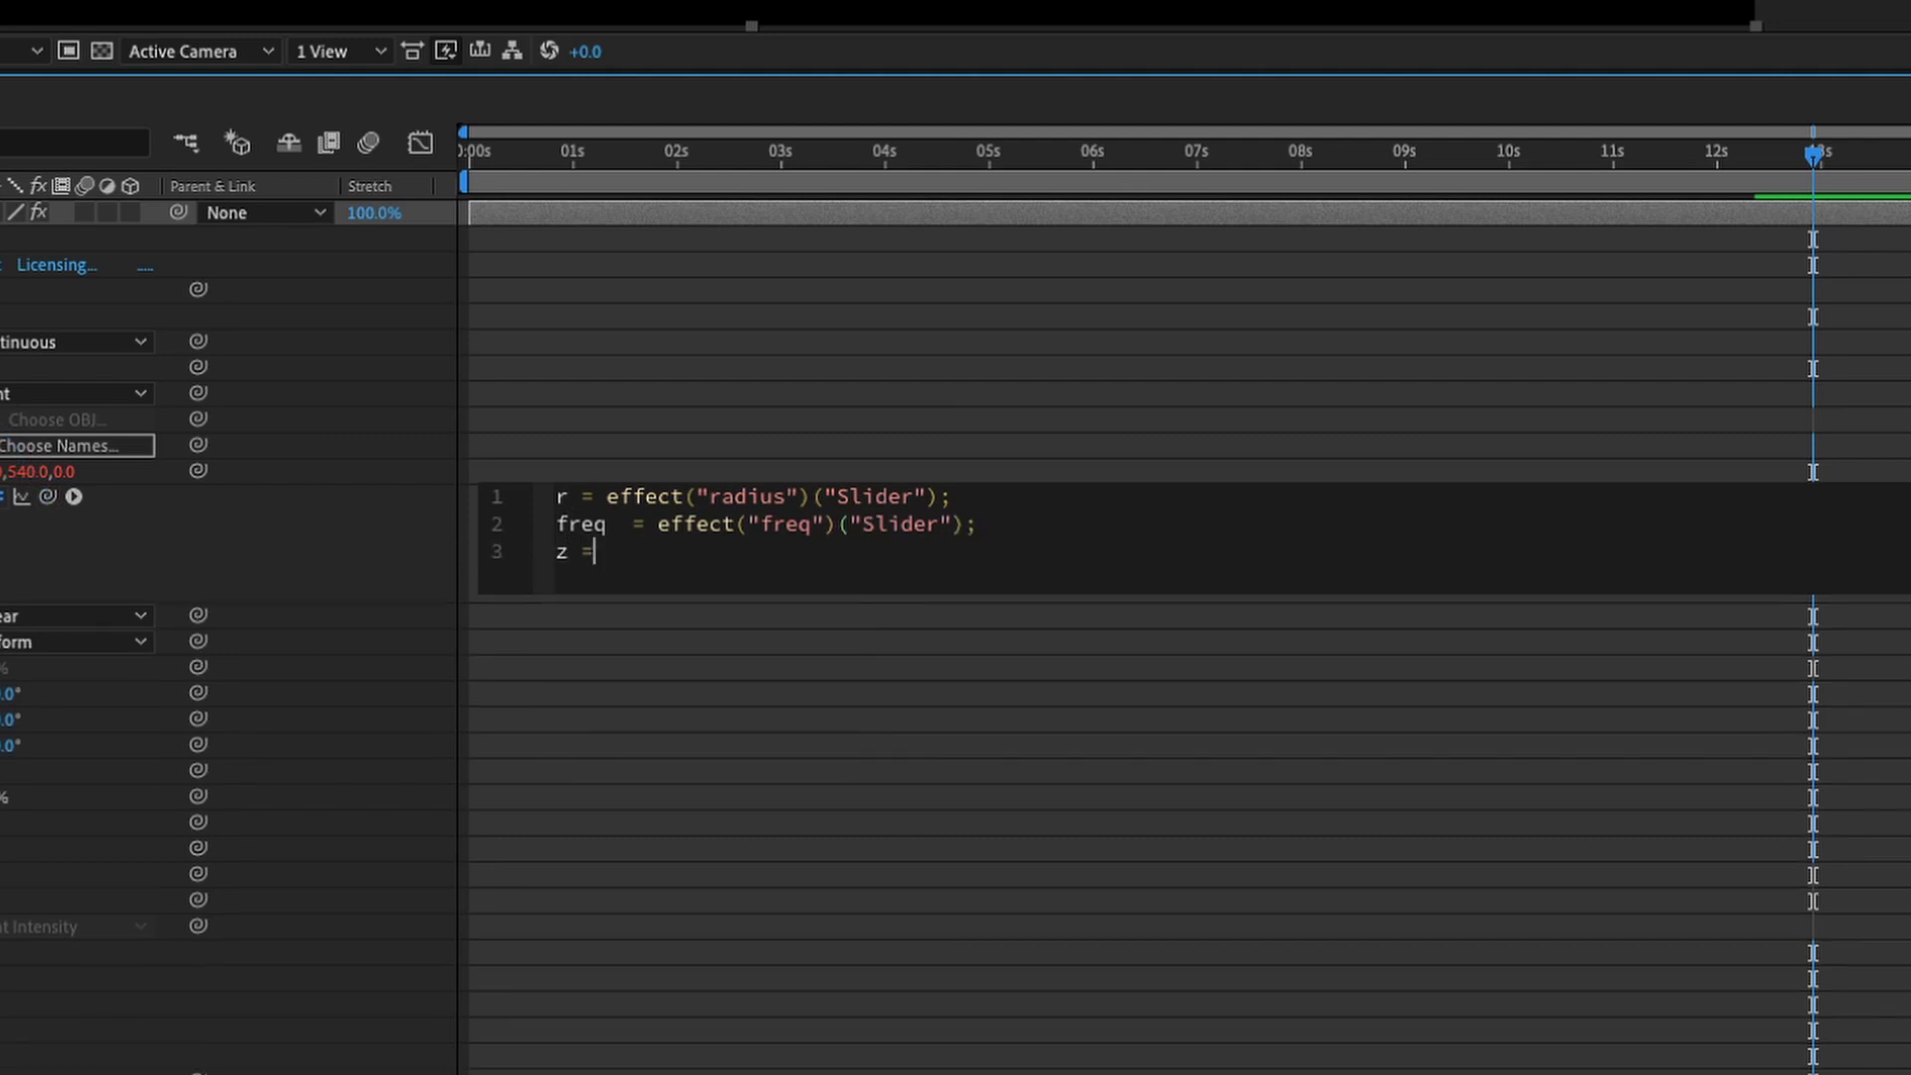
{"action": "type", "text": "="}
{"action": "left_click_drag", "start_coordinate": [47, 496], "coordinate": [2, 426]}
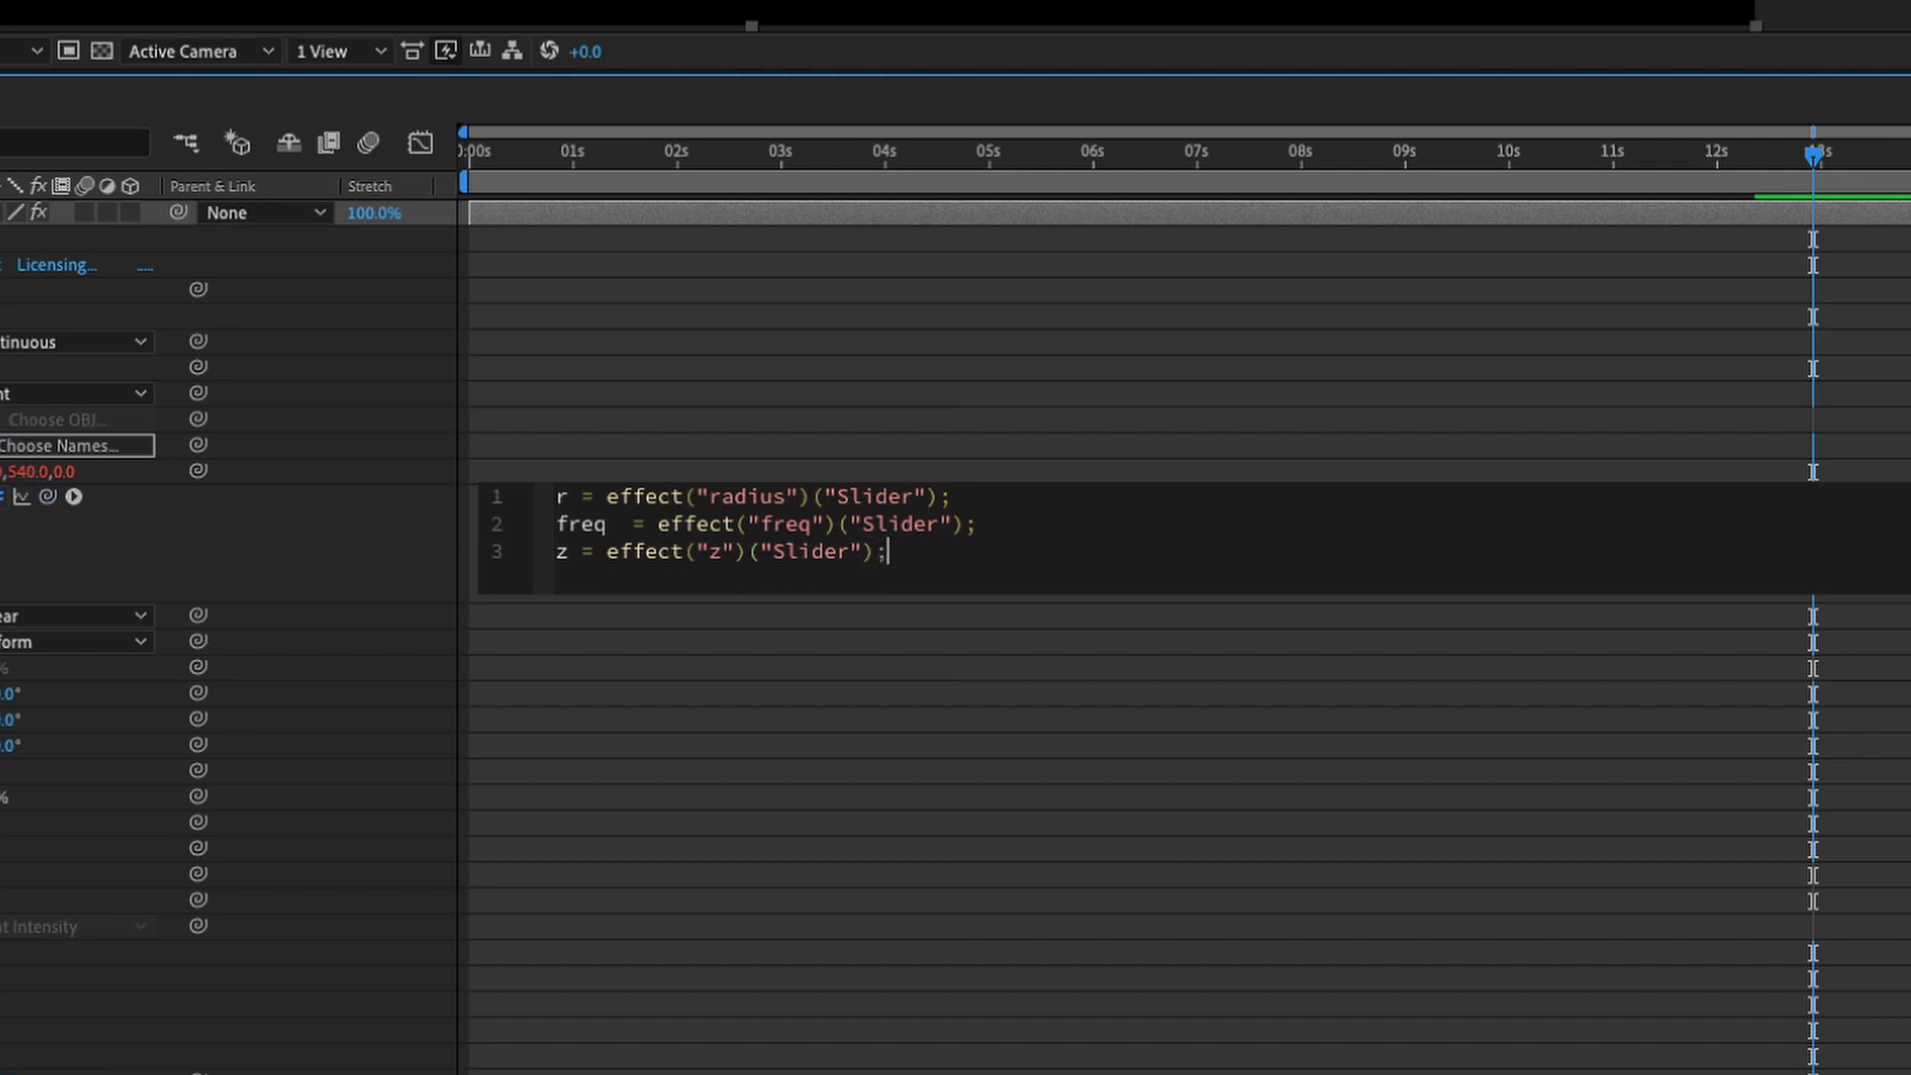
Write the line x = r*Math.sin(time*freq) below the slider variables
{"action": "type", "text": ";"}
{"action": "key", "text": "Return"}
{"action": "key", "text": "Return"}
{"action": "key", "text": "Return"}
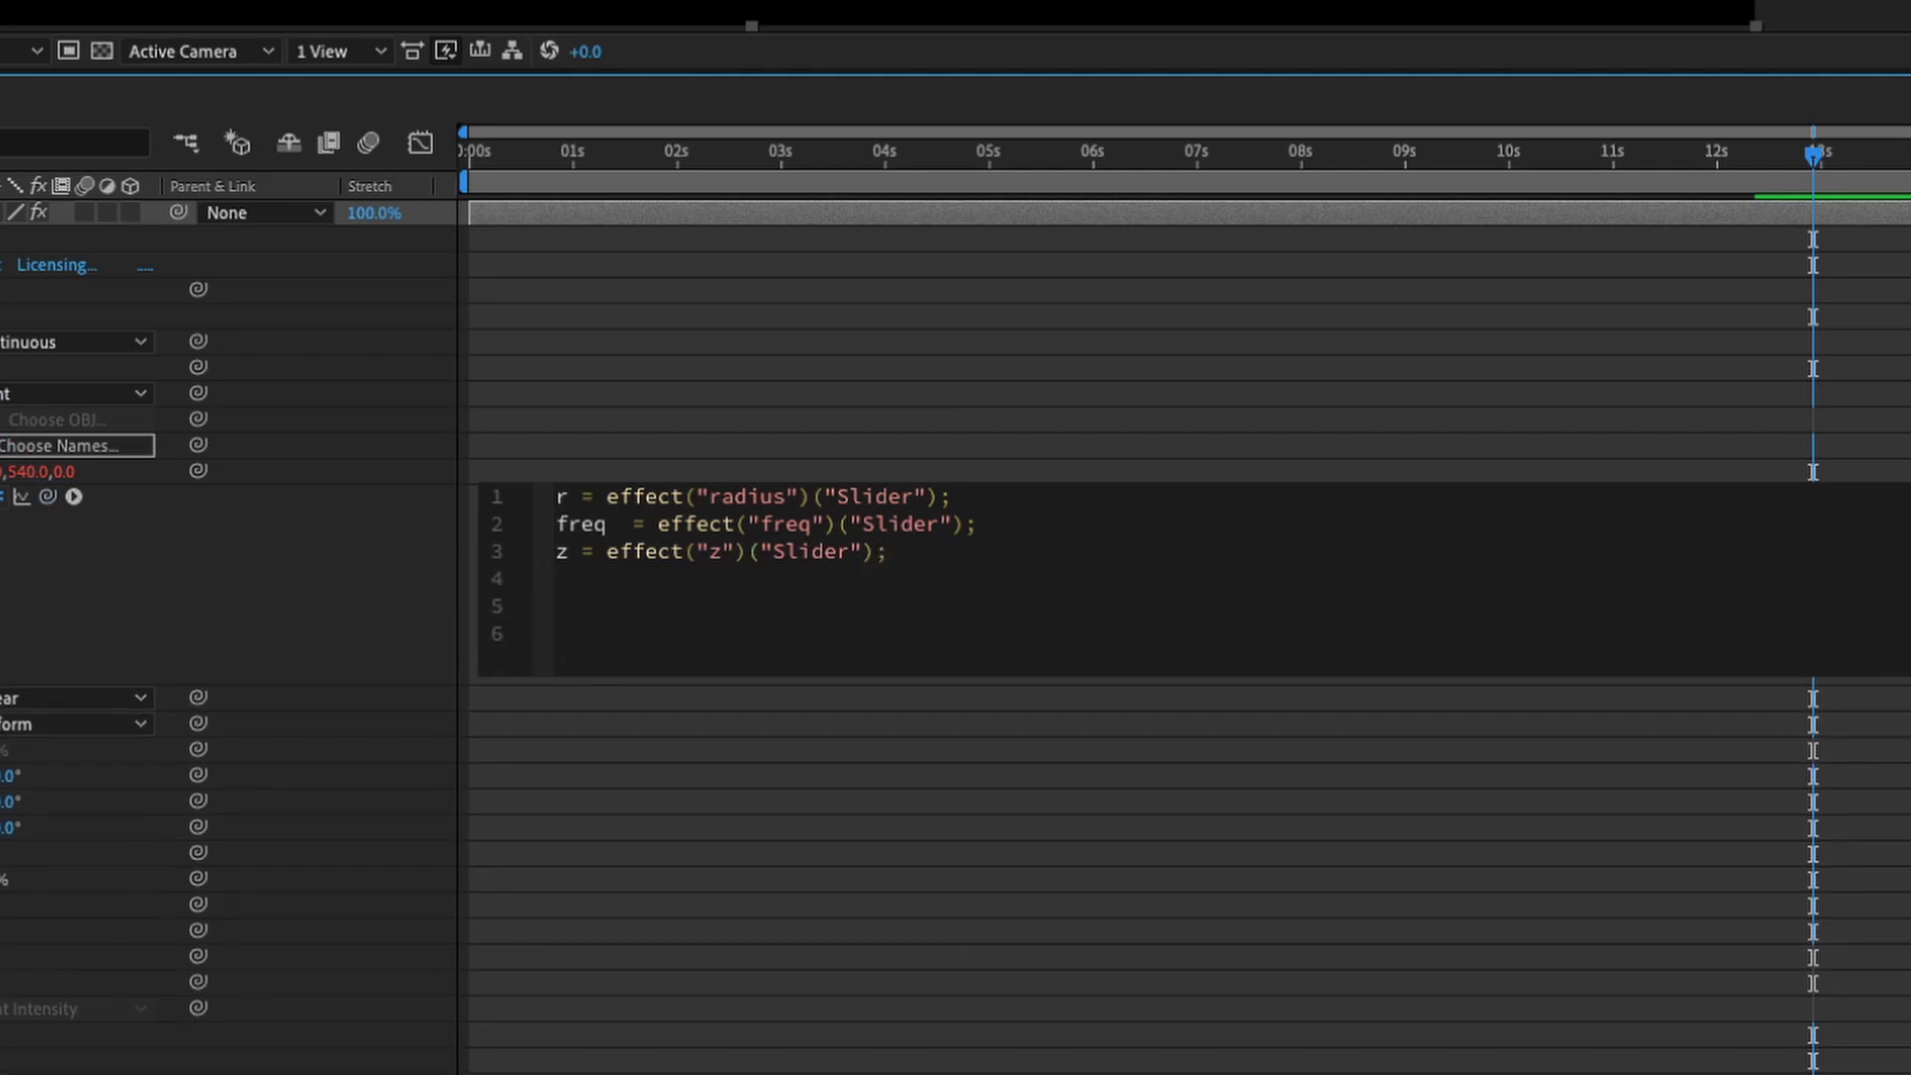
{"action": "left_click", "coordinate": [557, 606]}
{"action": "type", "text": "x = r*Math.so"}
{"action": "key", "text": "BackSpace"}
{"action": "type", "text": "in"}
{"action": "key", "text": "Return"}
{"action": "type", "text": "time*freq"}
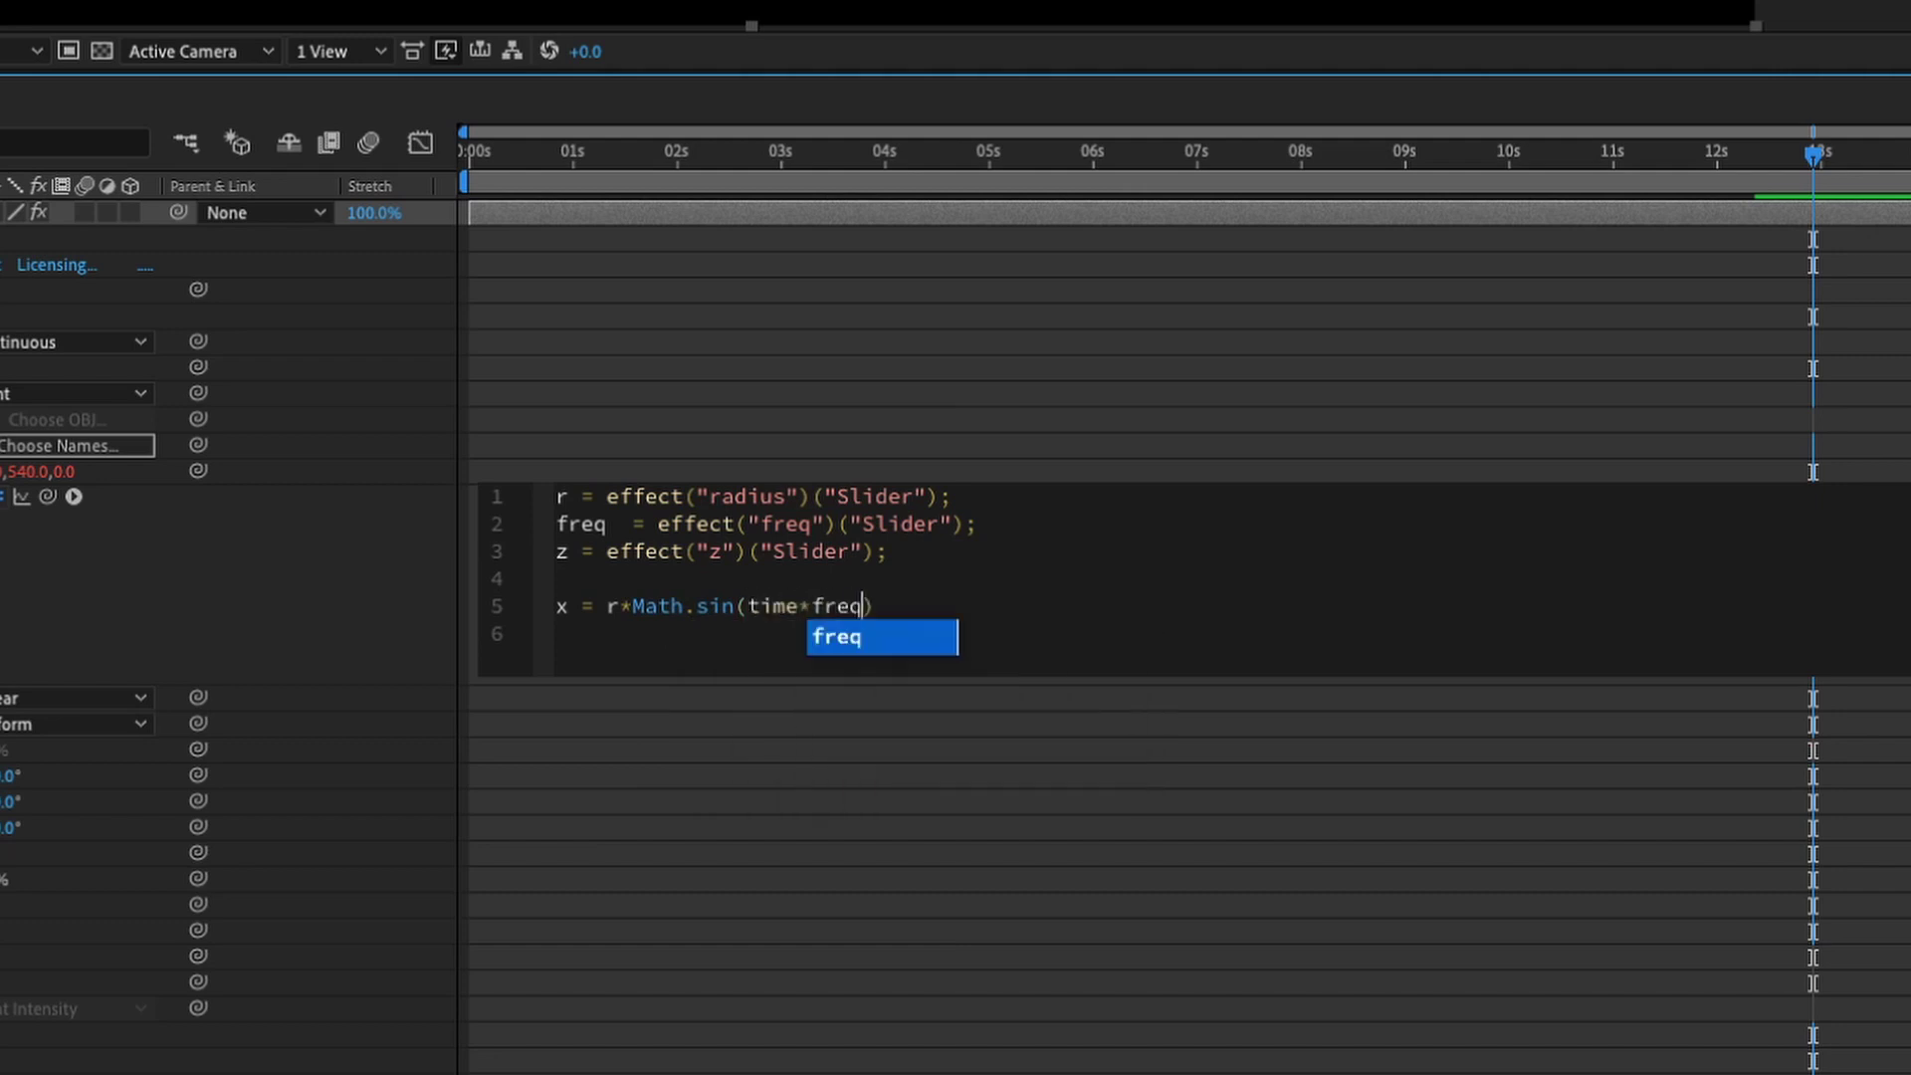
{"action": "key", "text": "Right"}
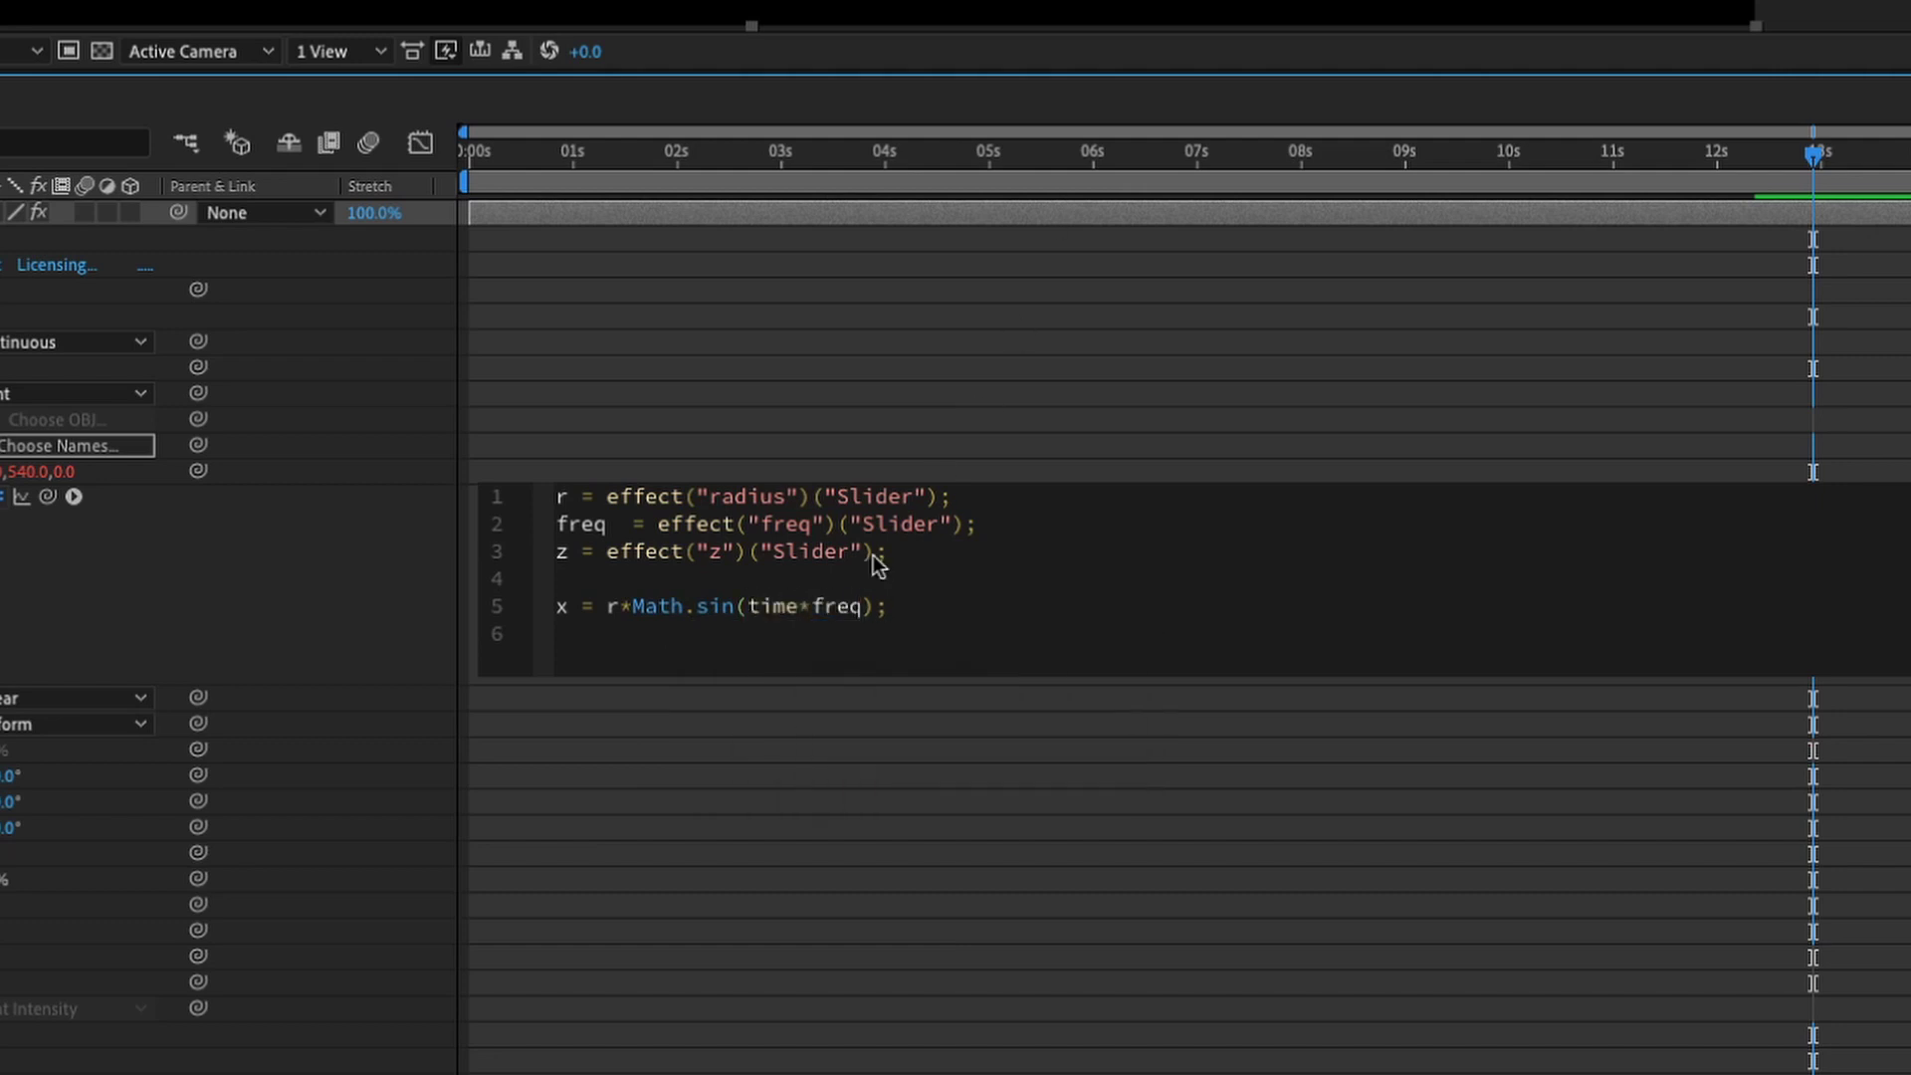
Copy the x line to line 6 and change it to y = r*Math.cos(time*freq)
{"action": "left_click_drag", "start_coordinate": [908, 615], "coordinate": [501, 610]}
{"action": "key", "text": "ctrl+c"}
{"action": "left_click", "coordinate": [827, 633]}
{"action": "key", "text": "ctrl+v"}
{"action": "double_click", "coordinate": [561, 633]}
{"action": "type", "text": "y"}
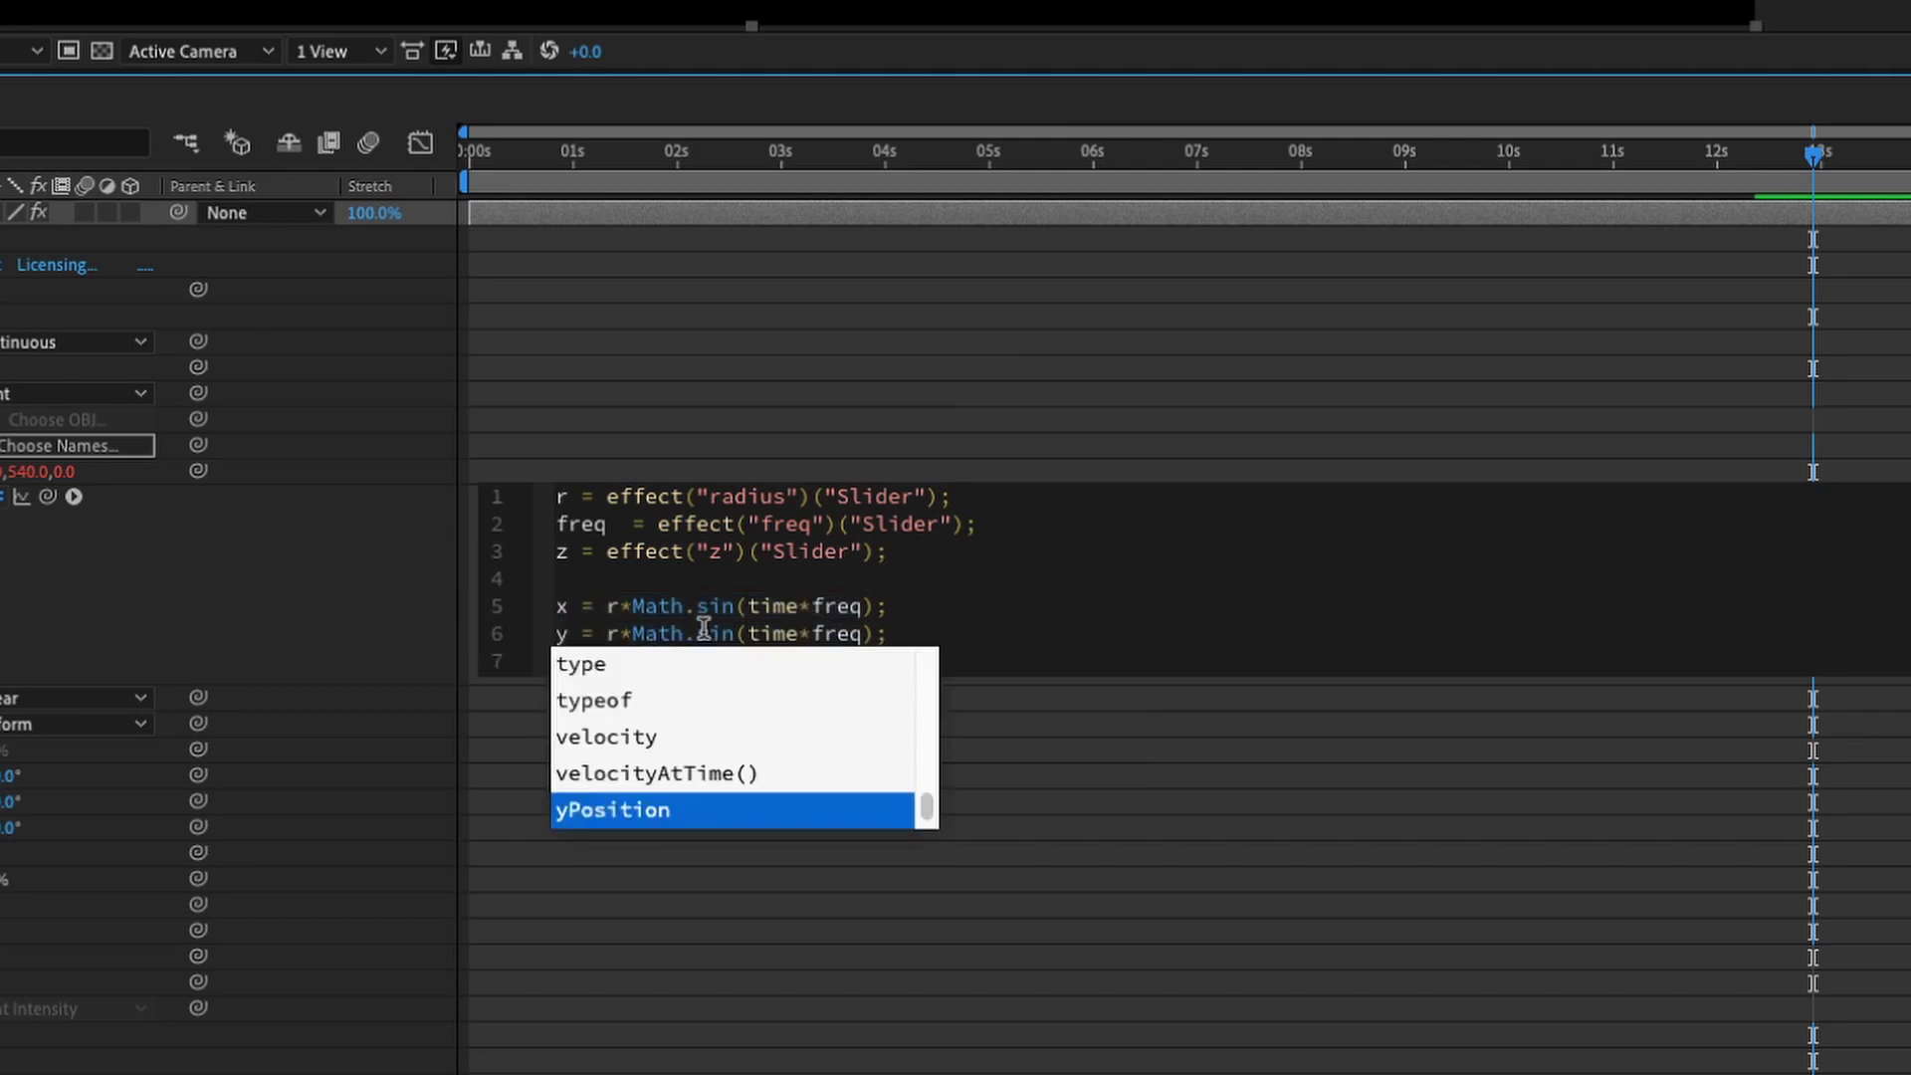
{"action": "left_click_drag", "start_coordinate": [737, 633], "coordinate": [696, 633]}
{"action": "type", "text": "cos"}
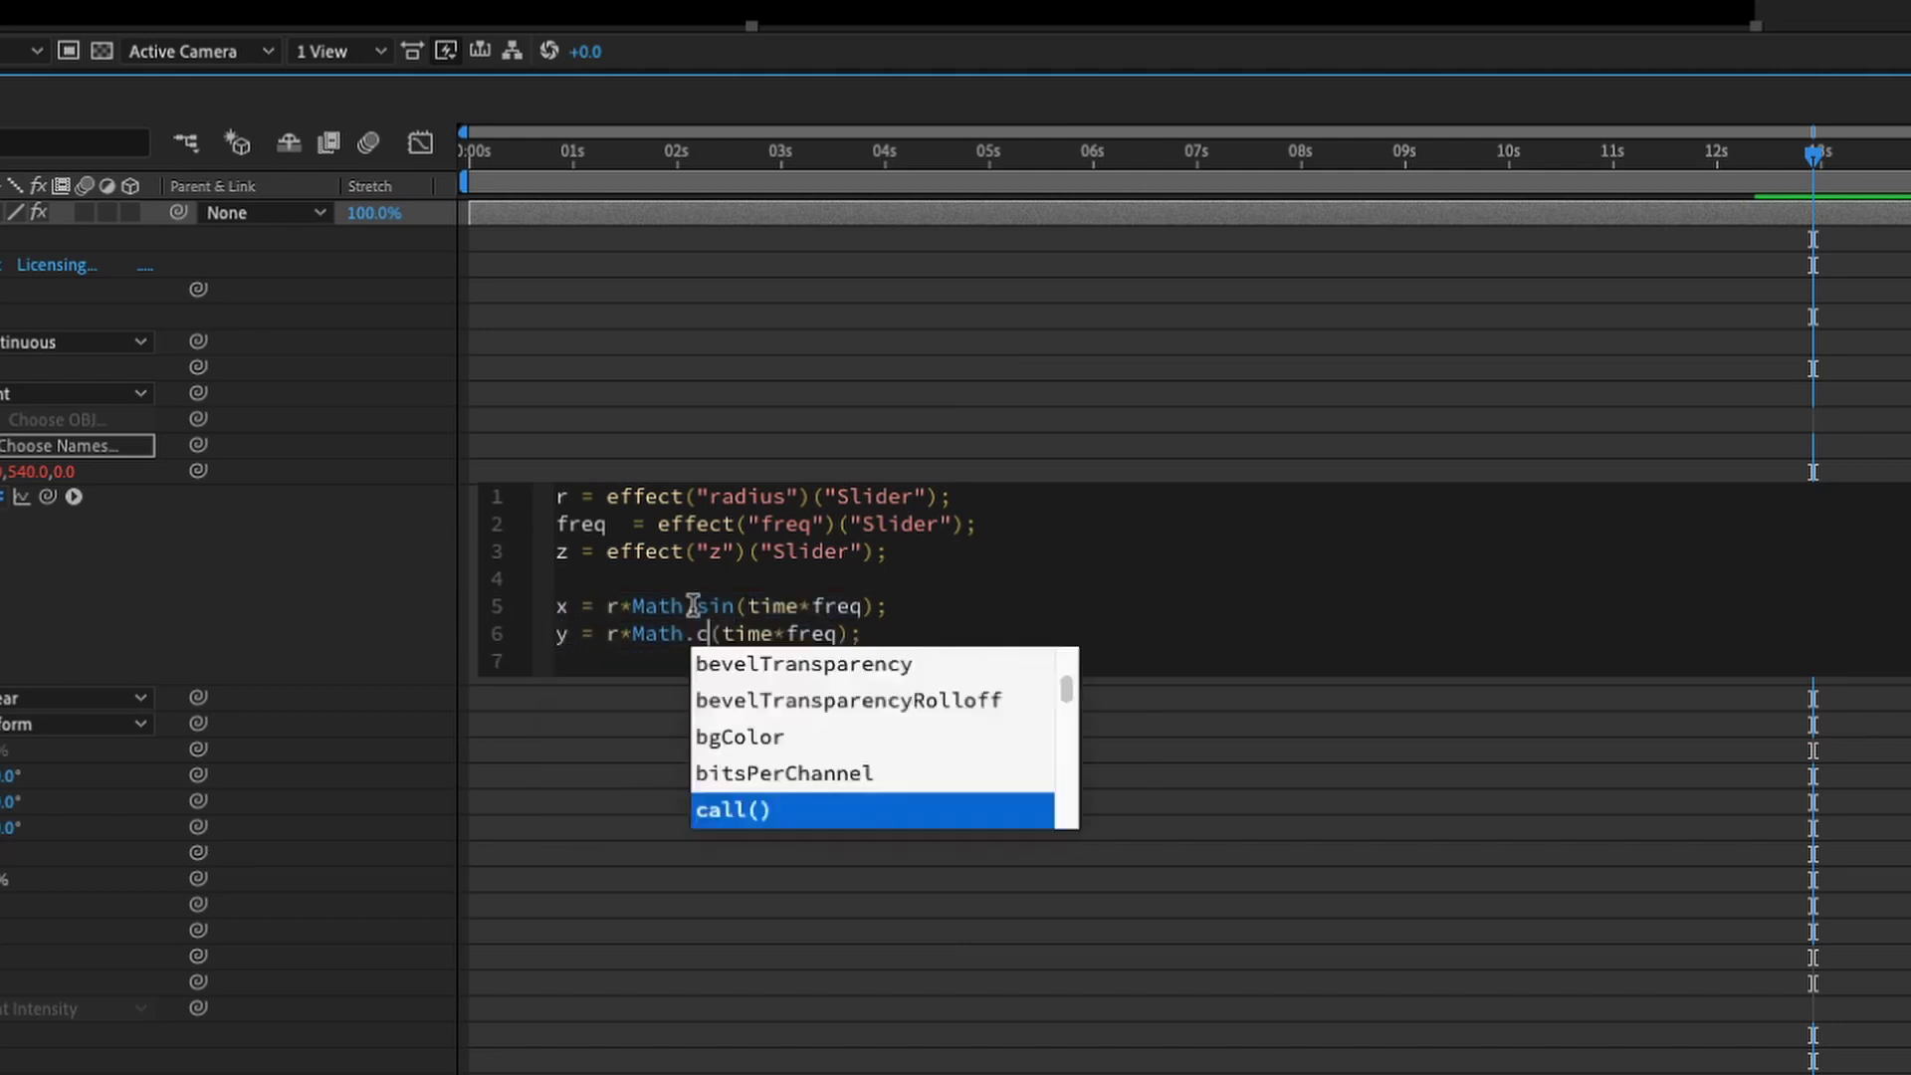
{"action": "left_click", "coordinate": [934, 633]}
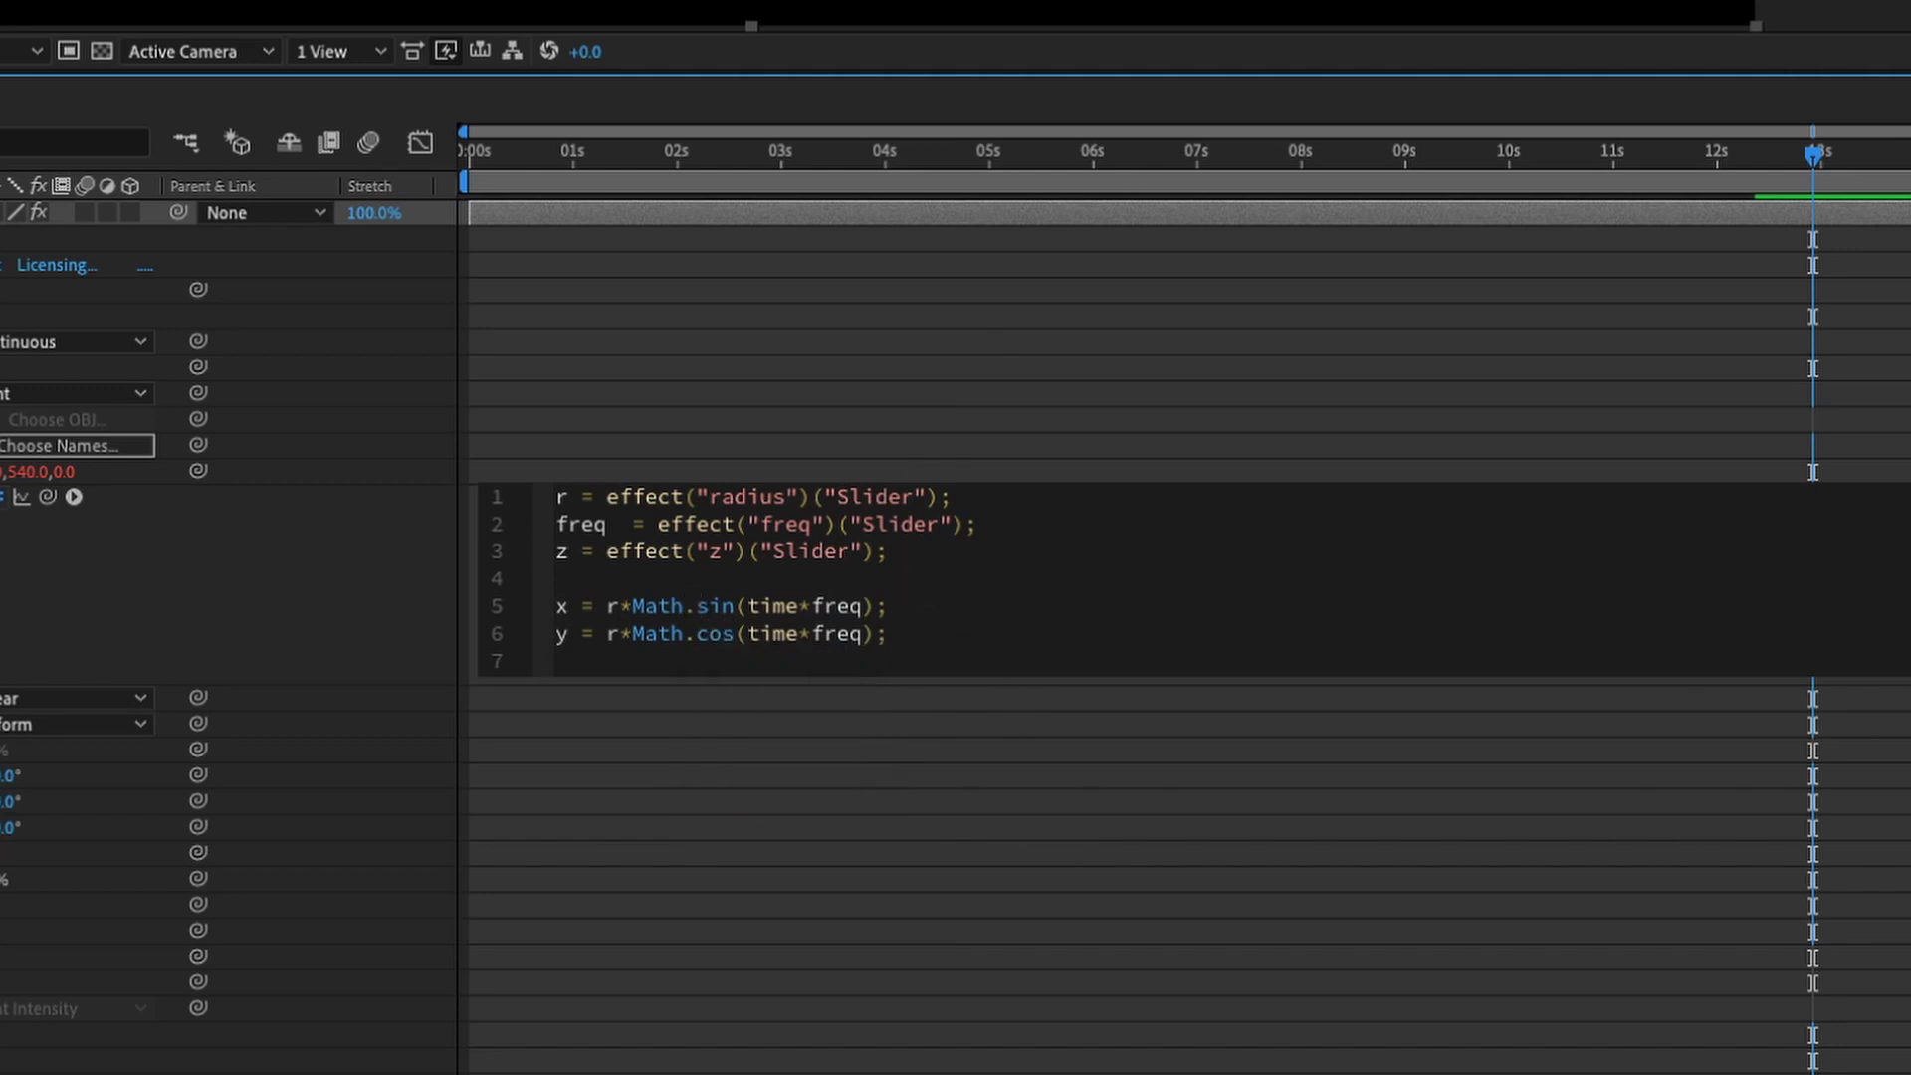
Add the result line [x,y,z*time]+value, commit the expression, and preview from the start
{"action": "key", "text": "Return"}
{"action": "key", "text": "Return"}
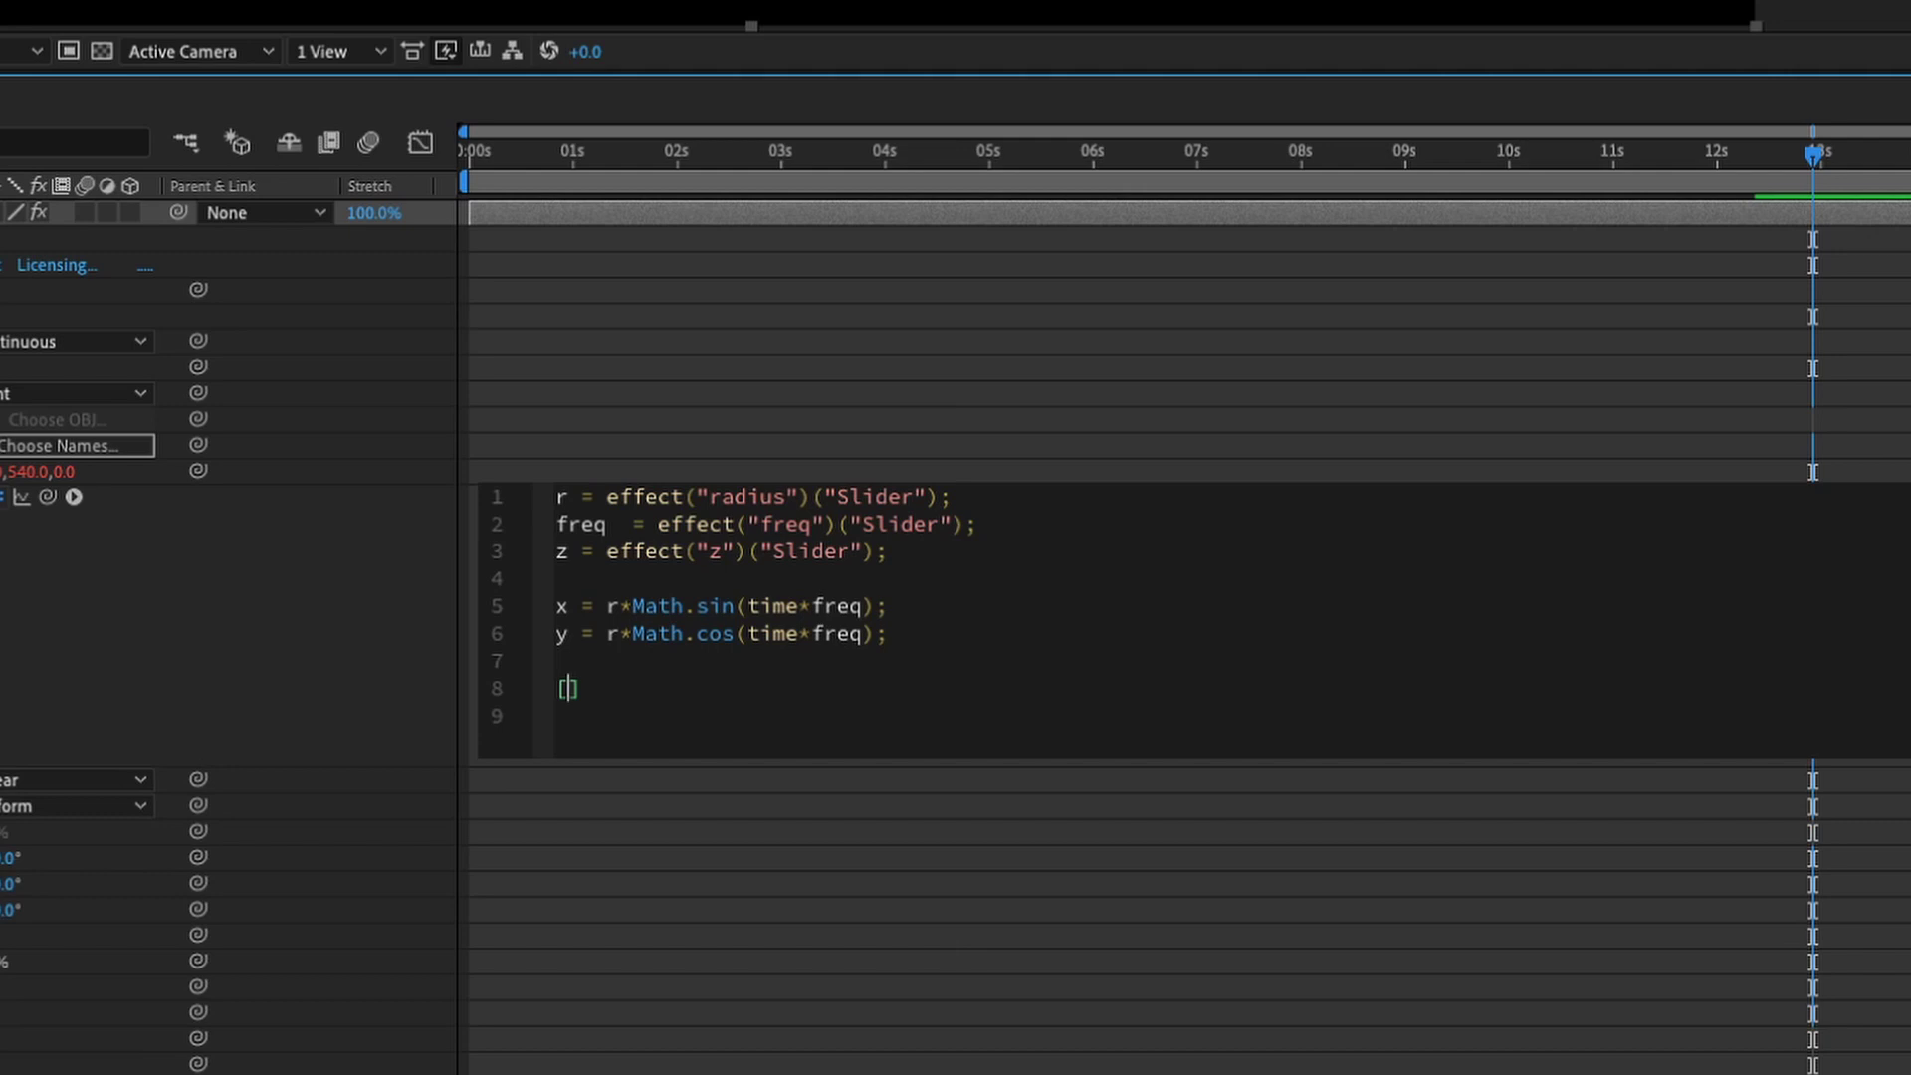
{"action": "type", "text": "[x,y,"}
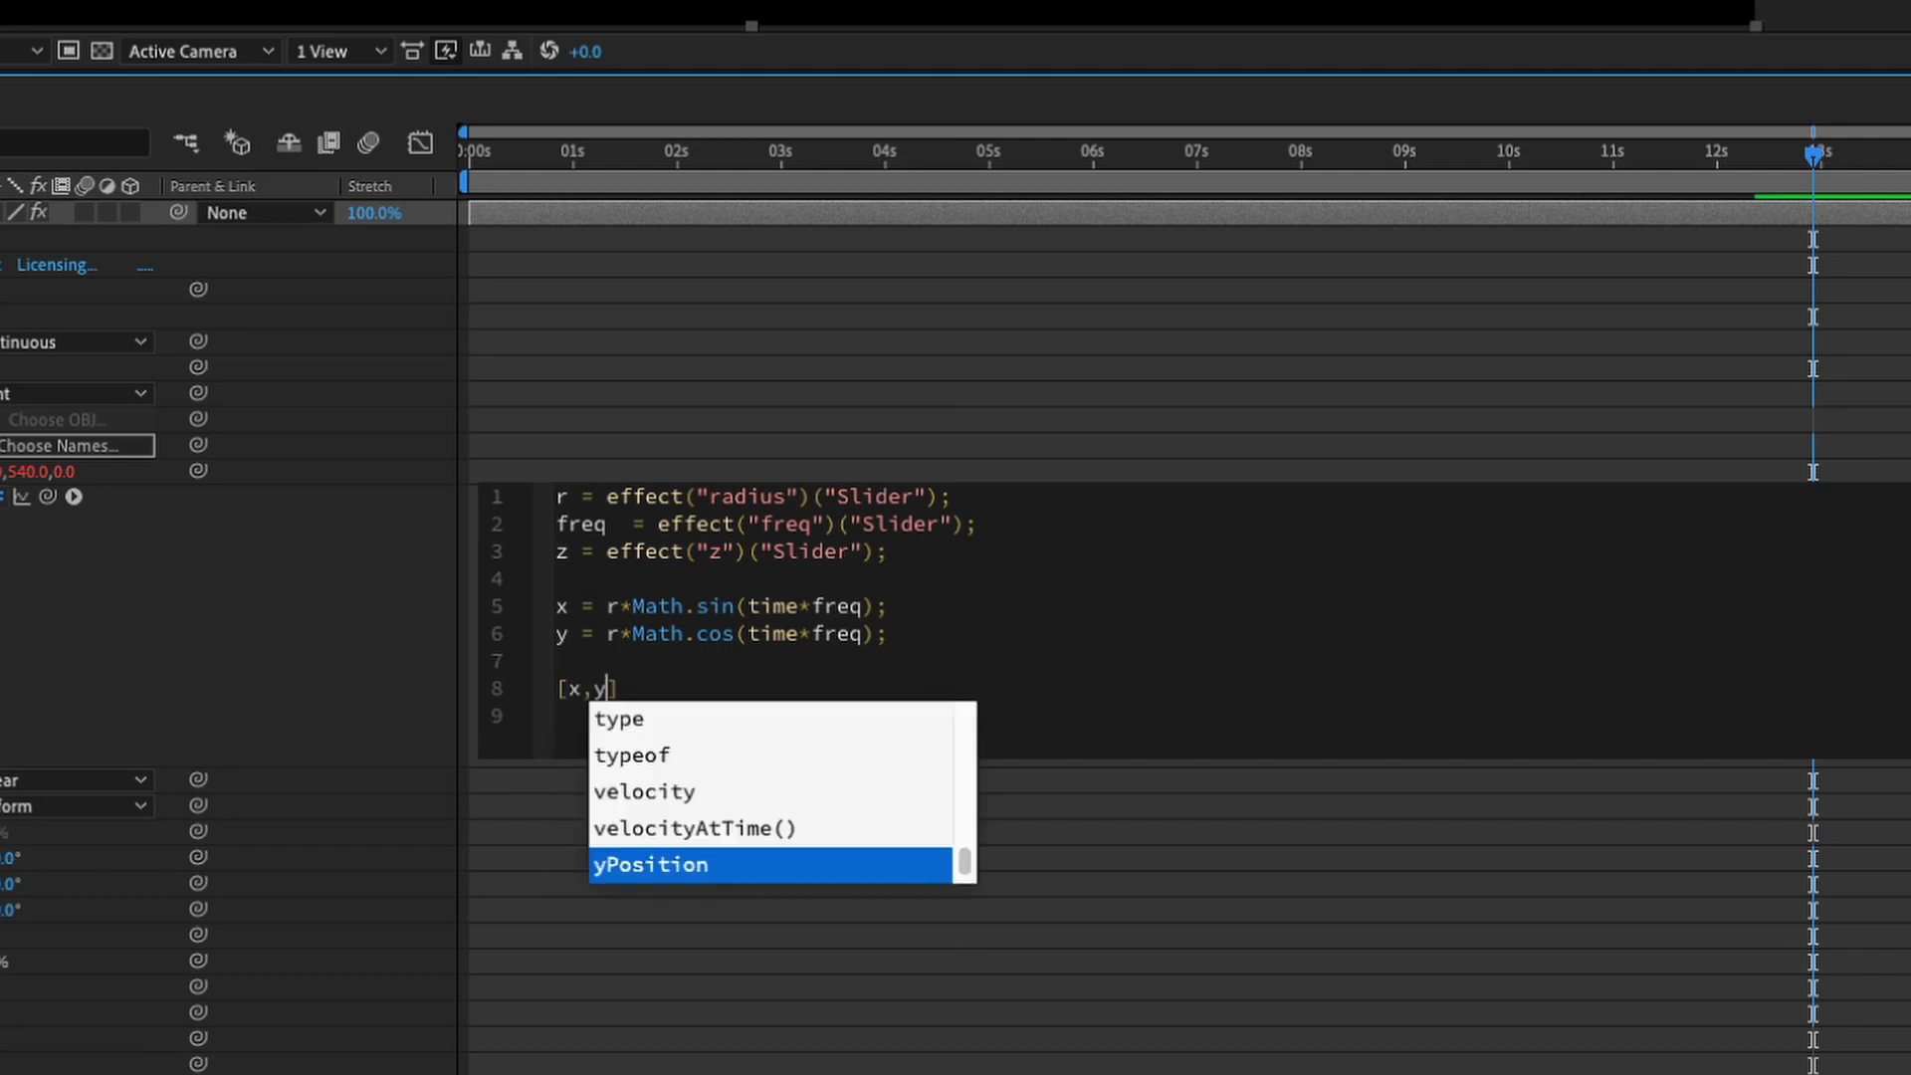
{"action": "type", "text": "z*to"}
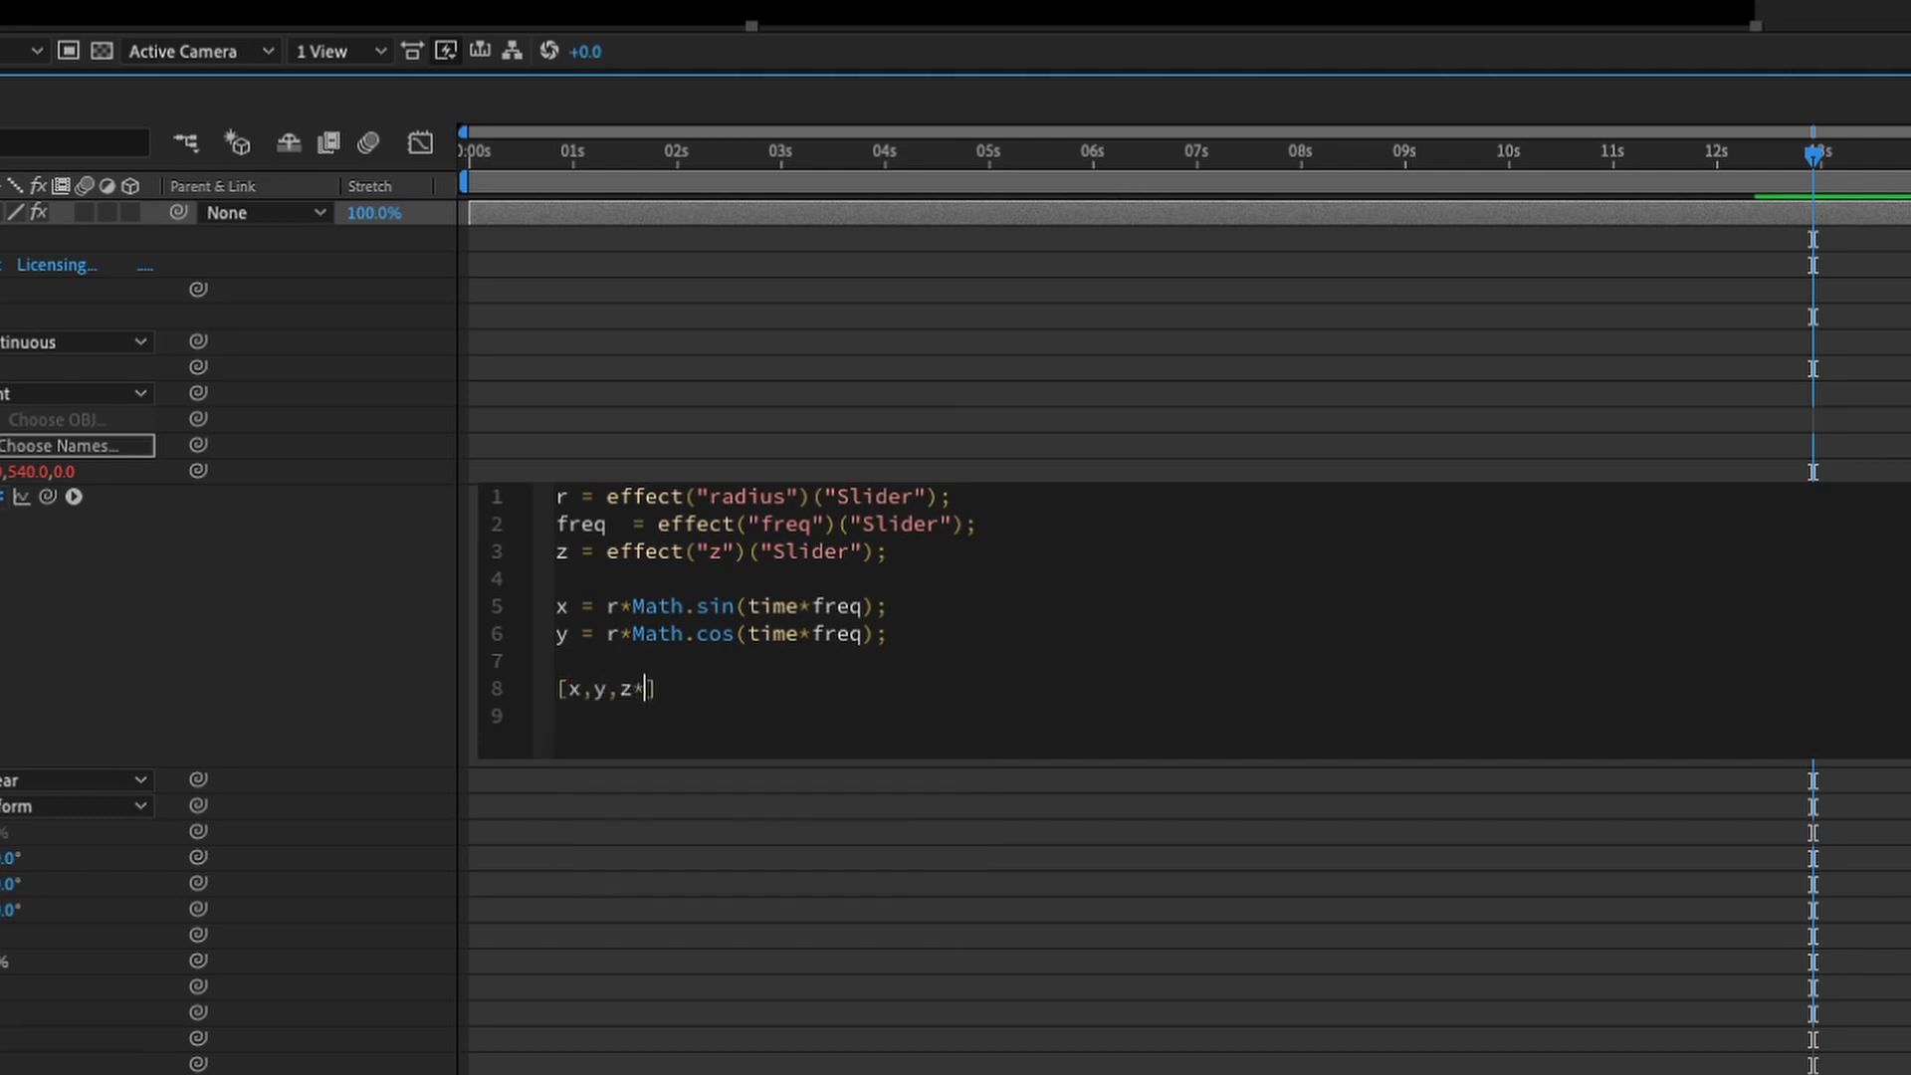
{"action": "key", "text": "BackSpace"}
{"action": "type", "text": "ime"}
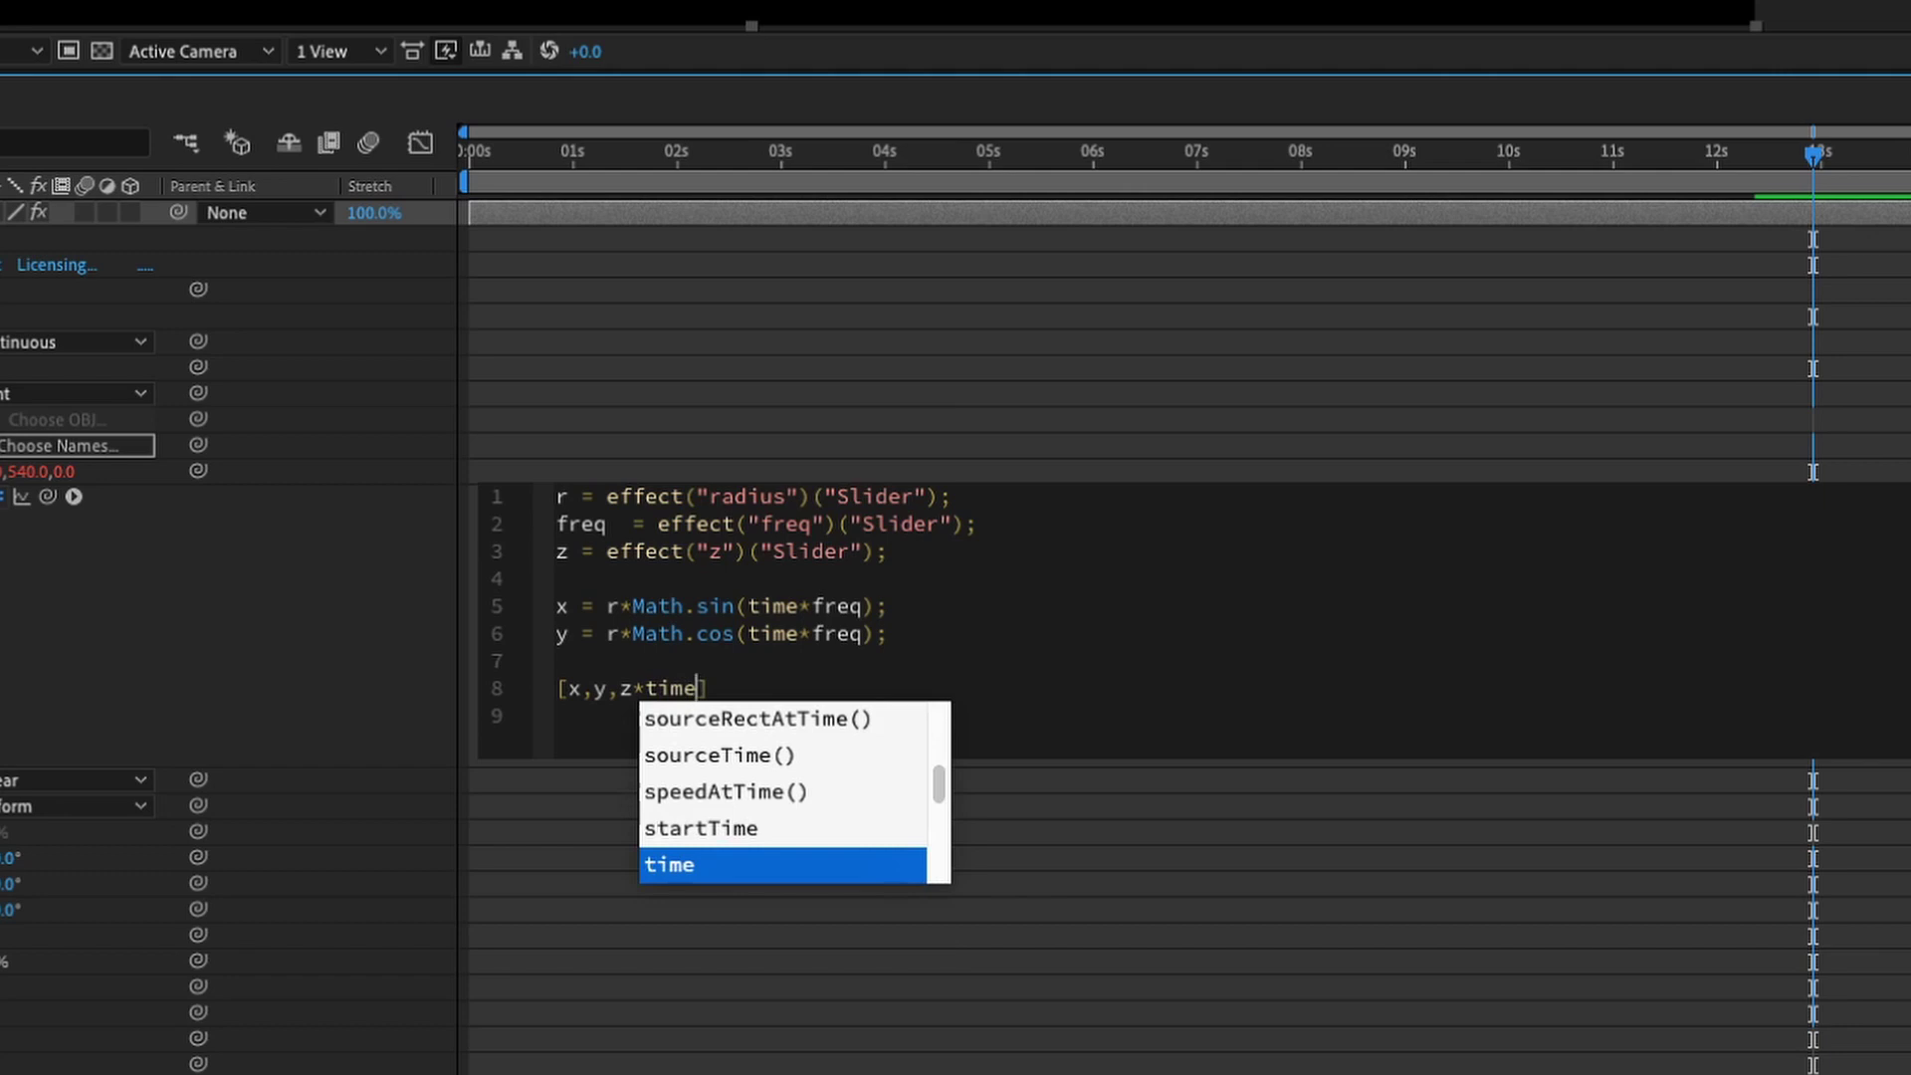
{"action": "key", "text": "End"}
{"action": "type", "text": "+"}
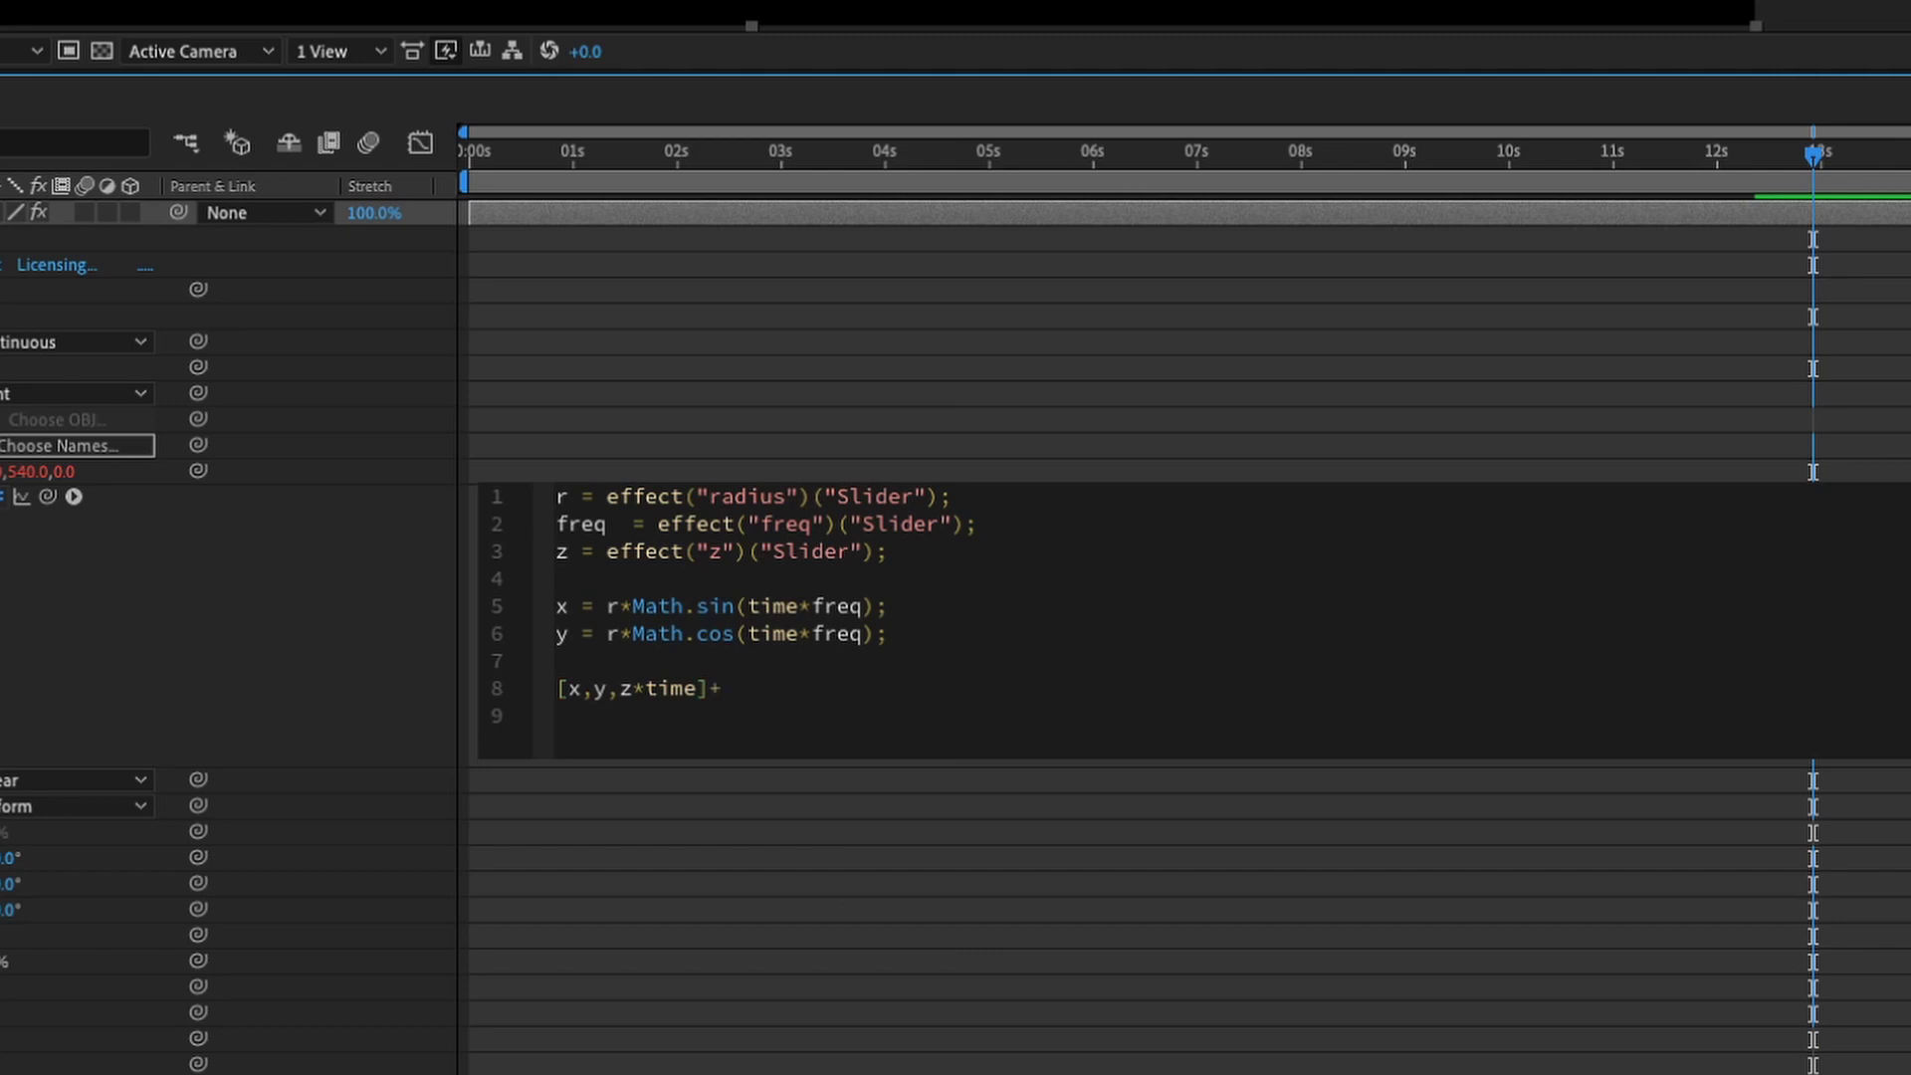
{"action": "type", "text": "va"}
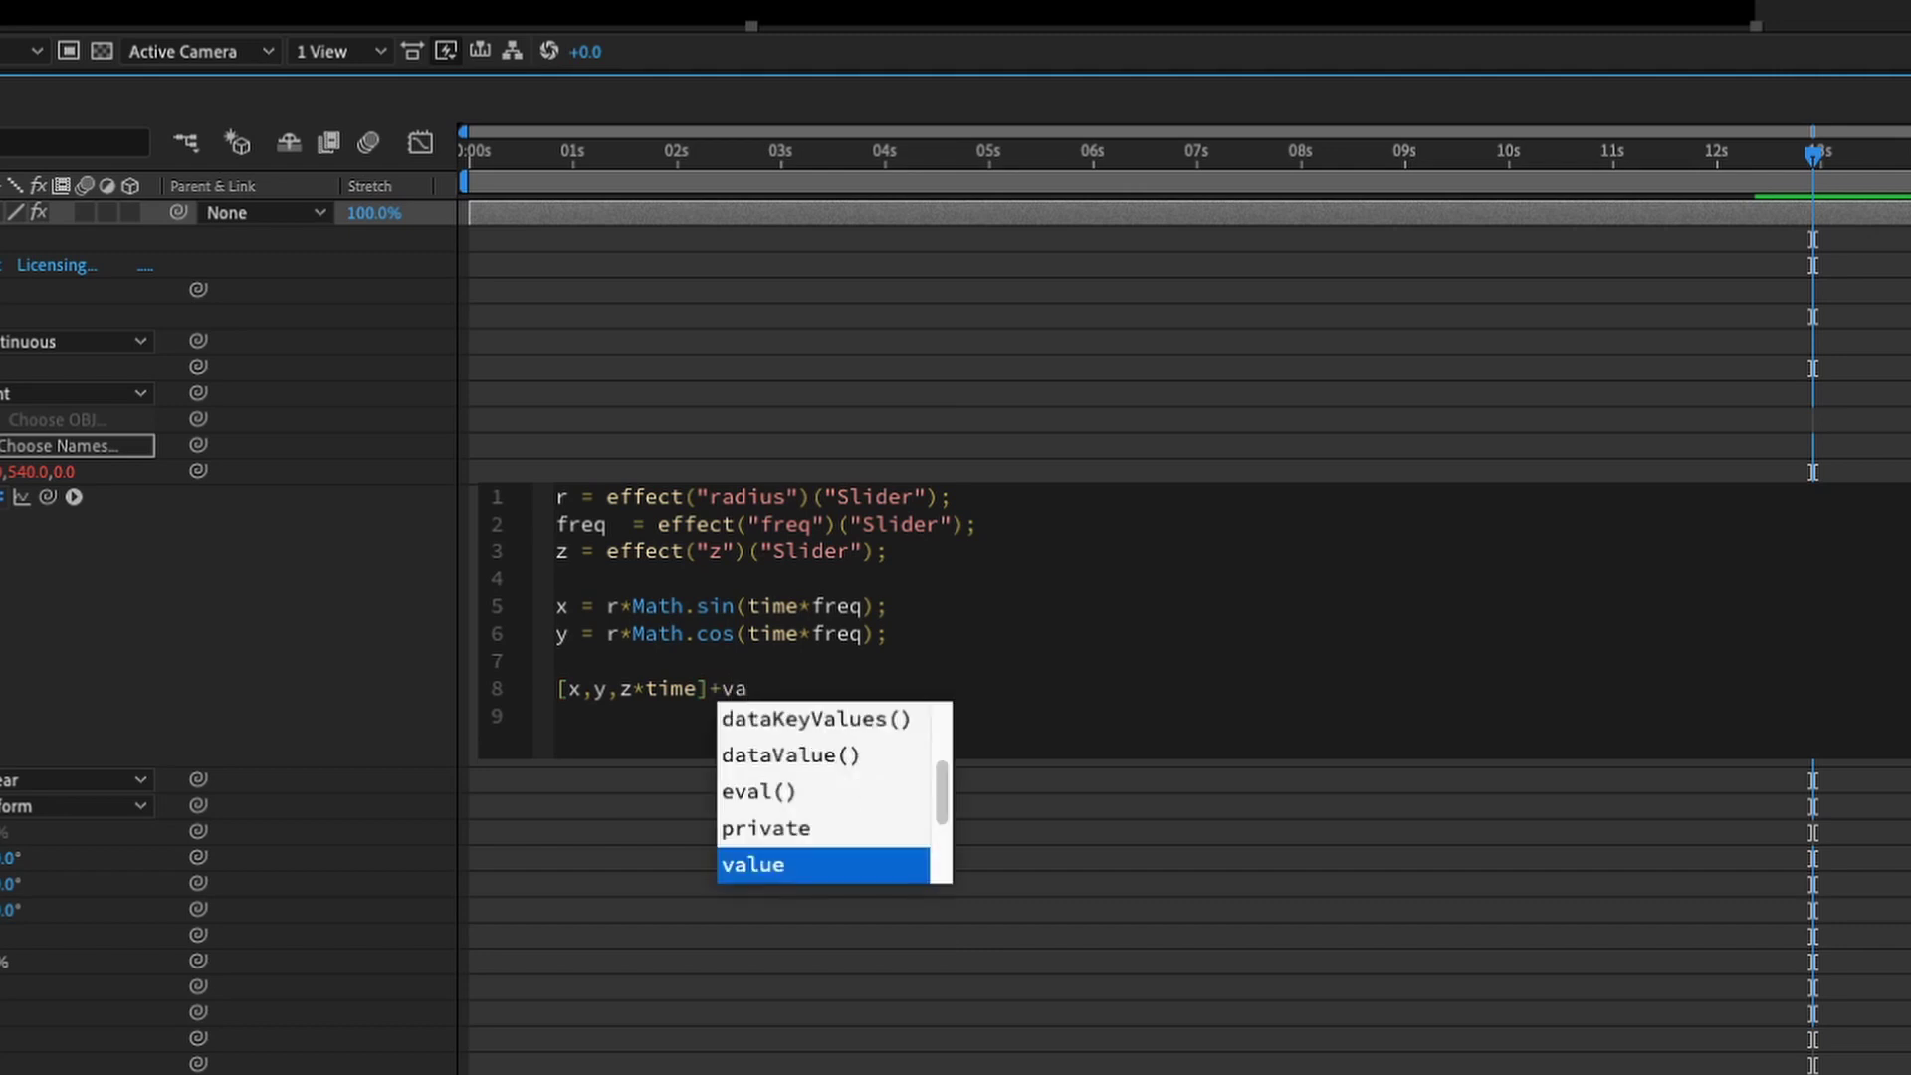
{"action": "type", "text": "lue"}
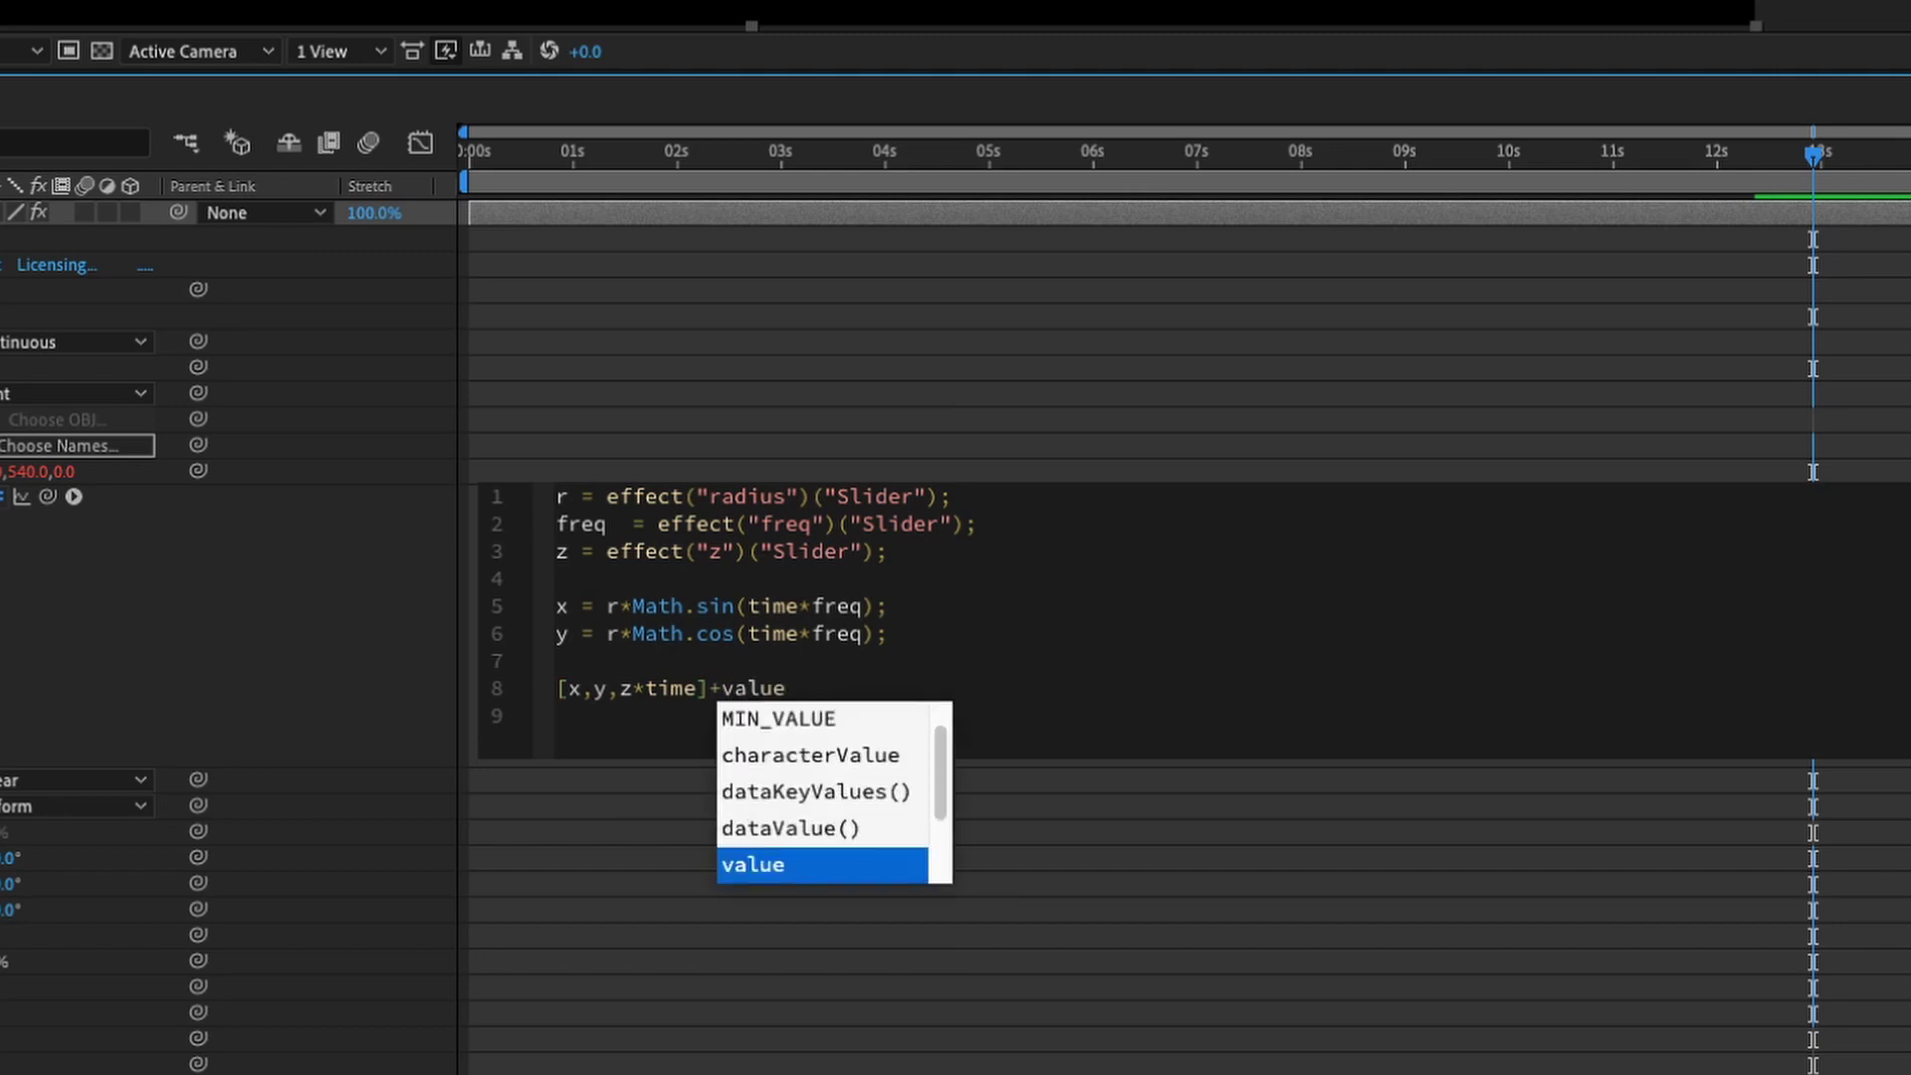
{"action": "key", "text": "KP_Enter"}
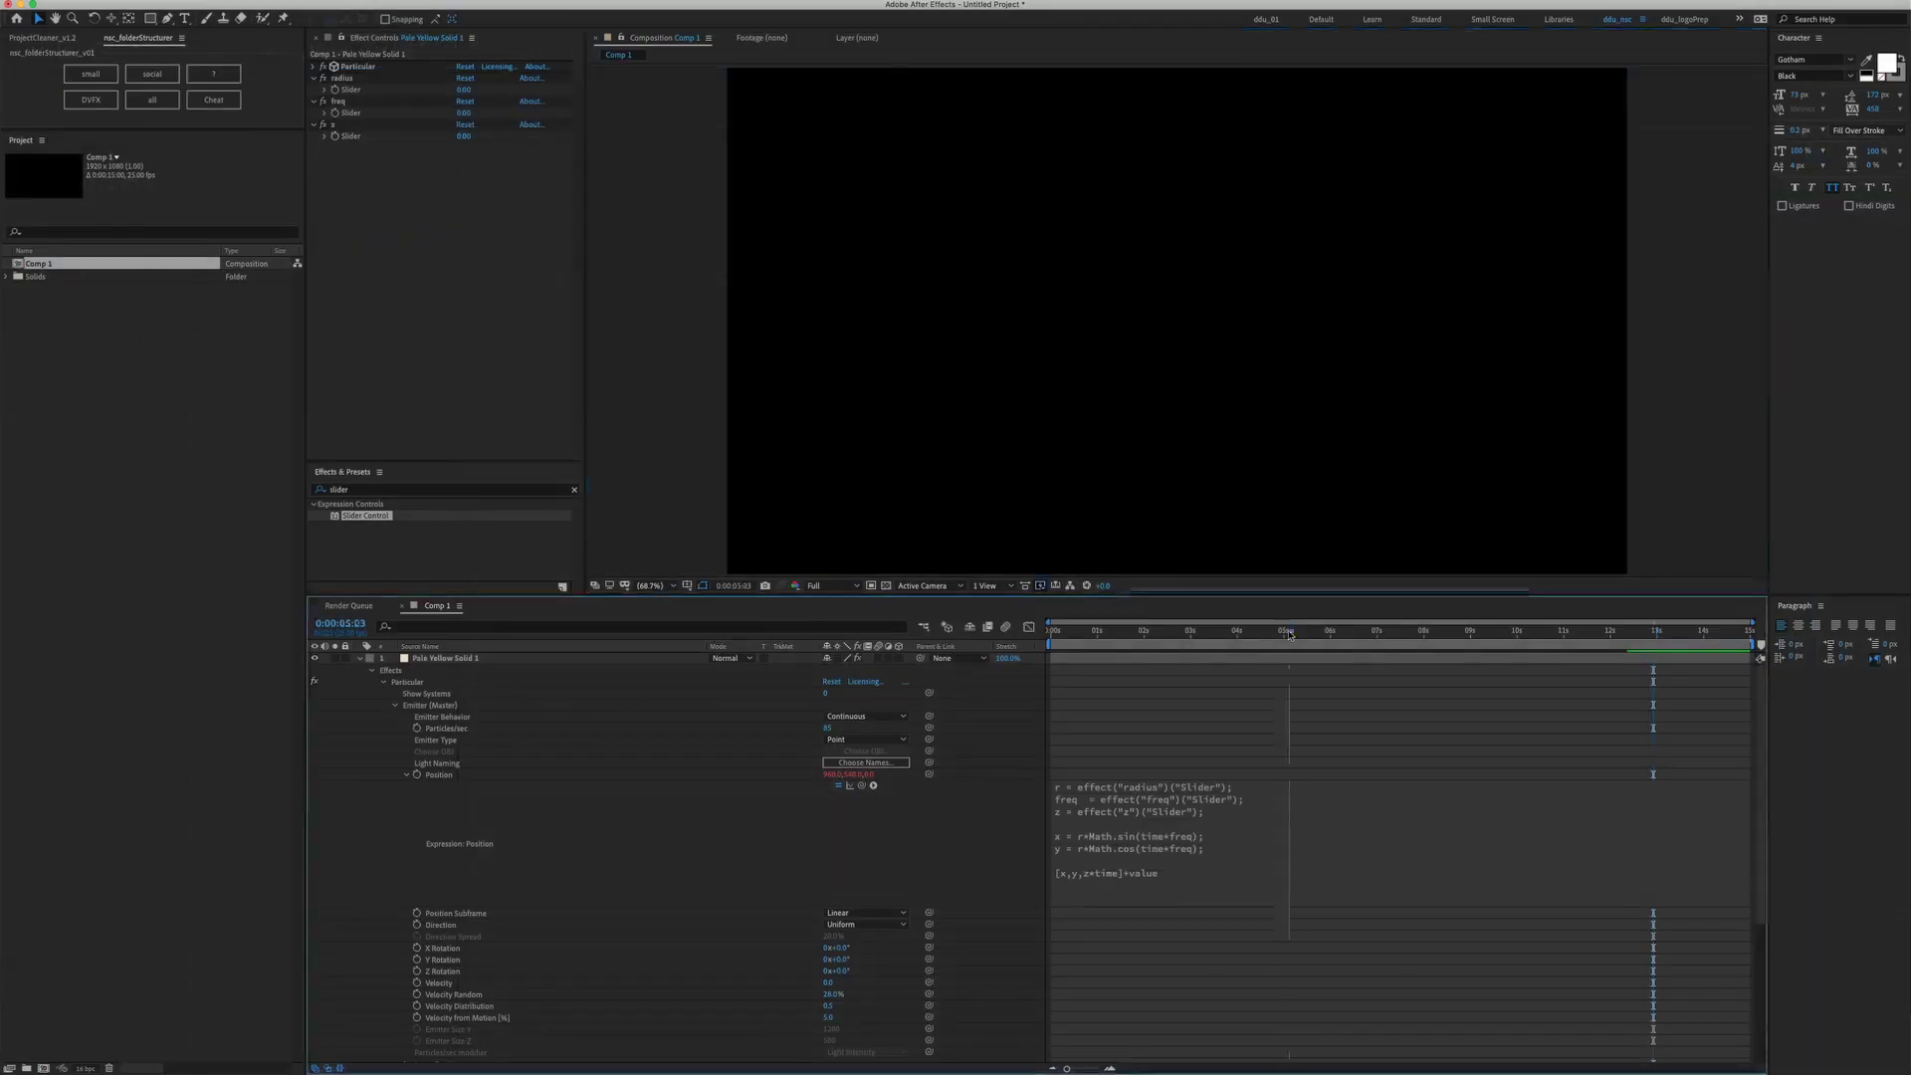
{"action": "key", "text": "Home"}
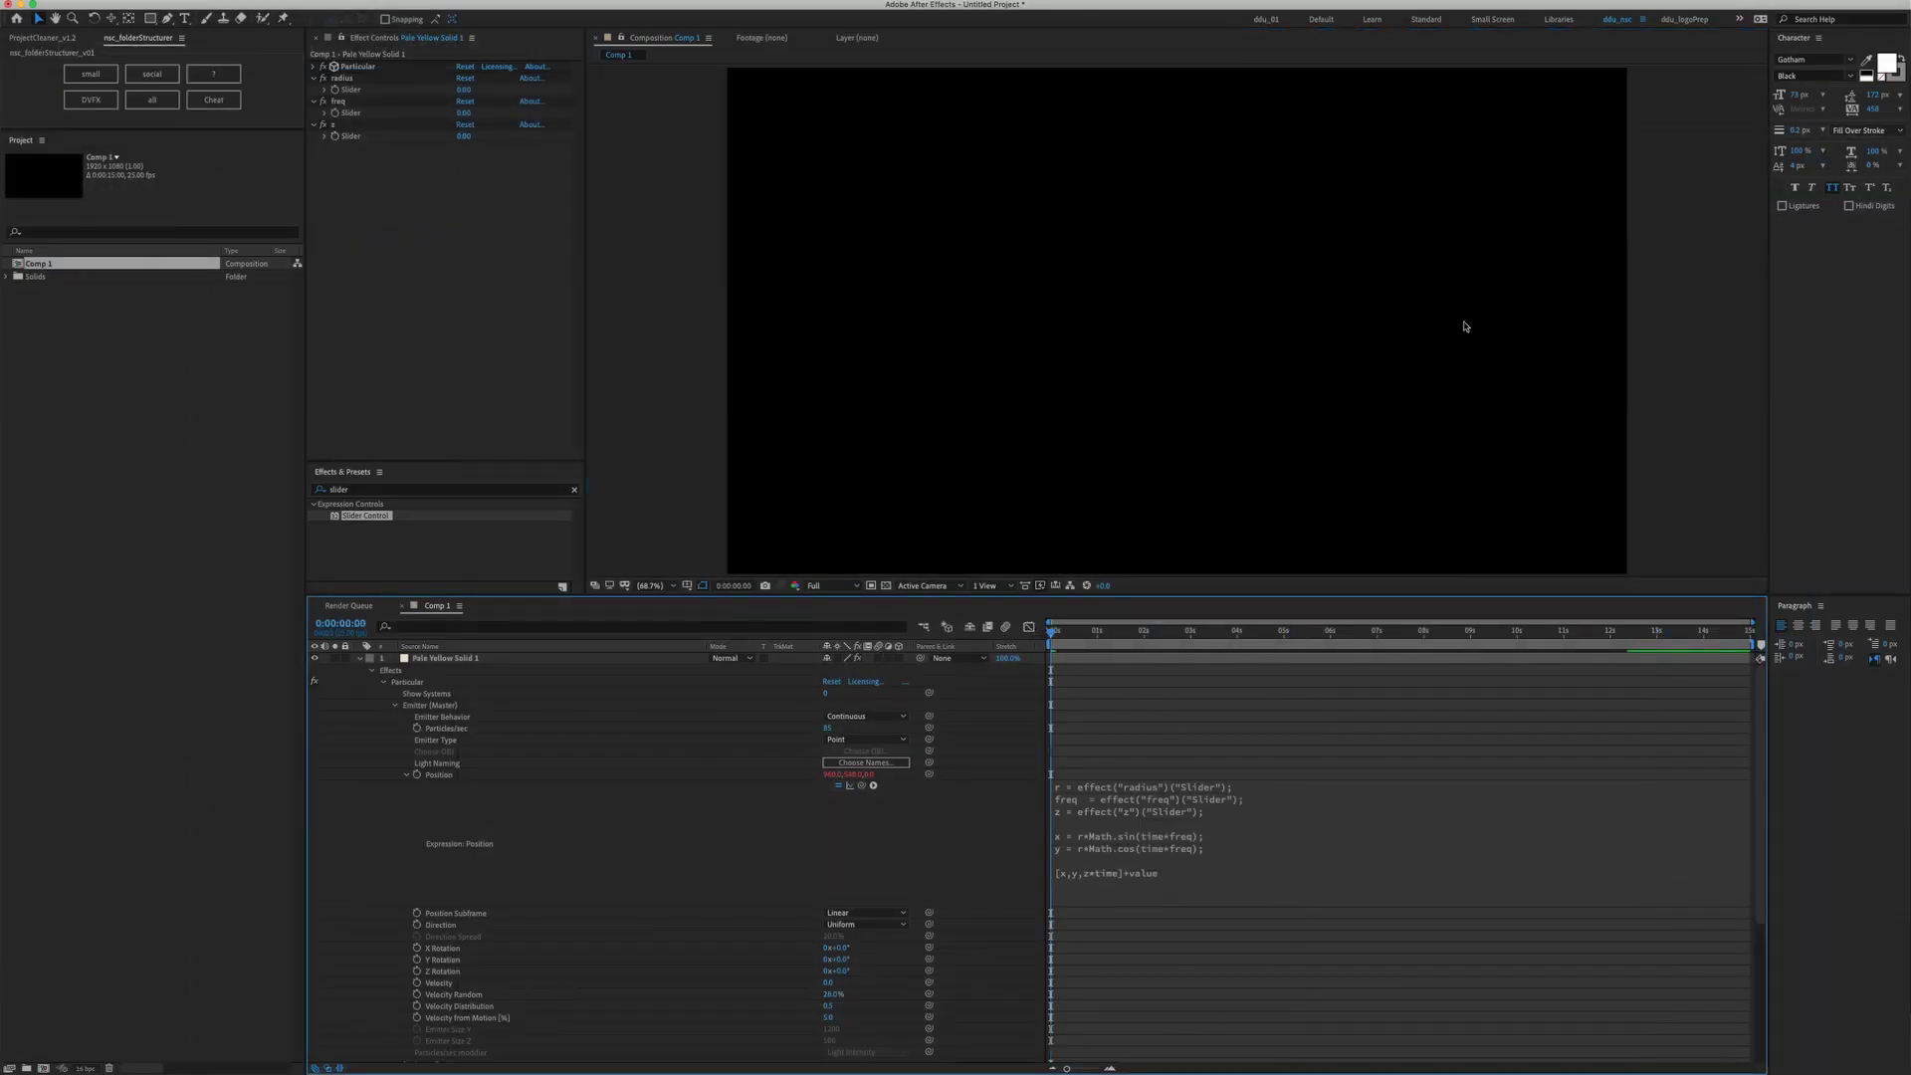
{"action": "key", "text": "space"}
Set the radius slider to 50, freq to 150 and z to -500
{"action": "left_click", "coordinate": [464, 89]}
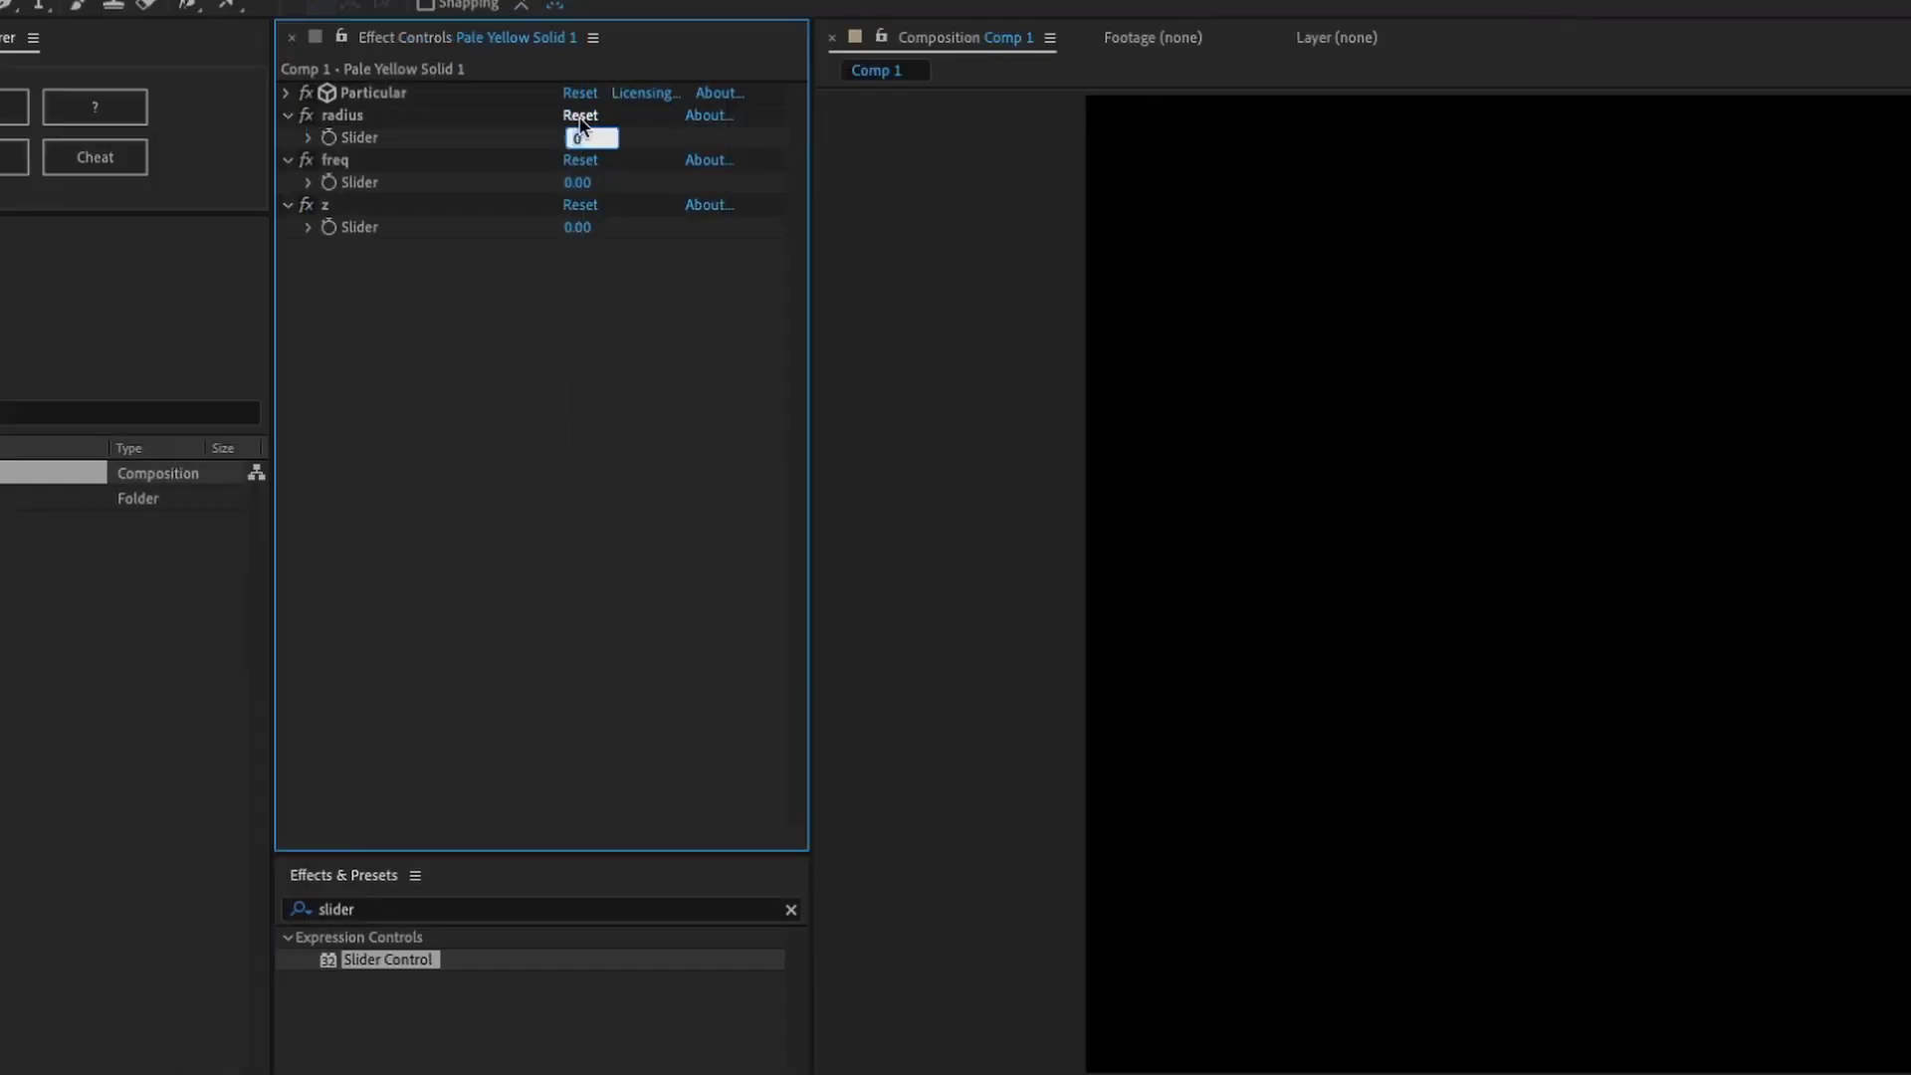
{"action": "type", "text": "50"}
{"action": "key", "text": "Return"}
{"action": "left_click", "coordinate": [582, 185]}
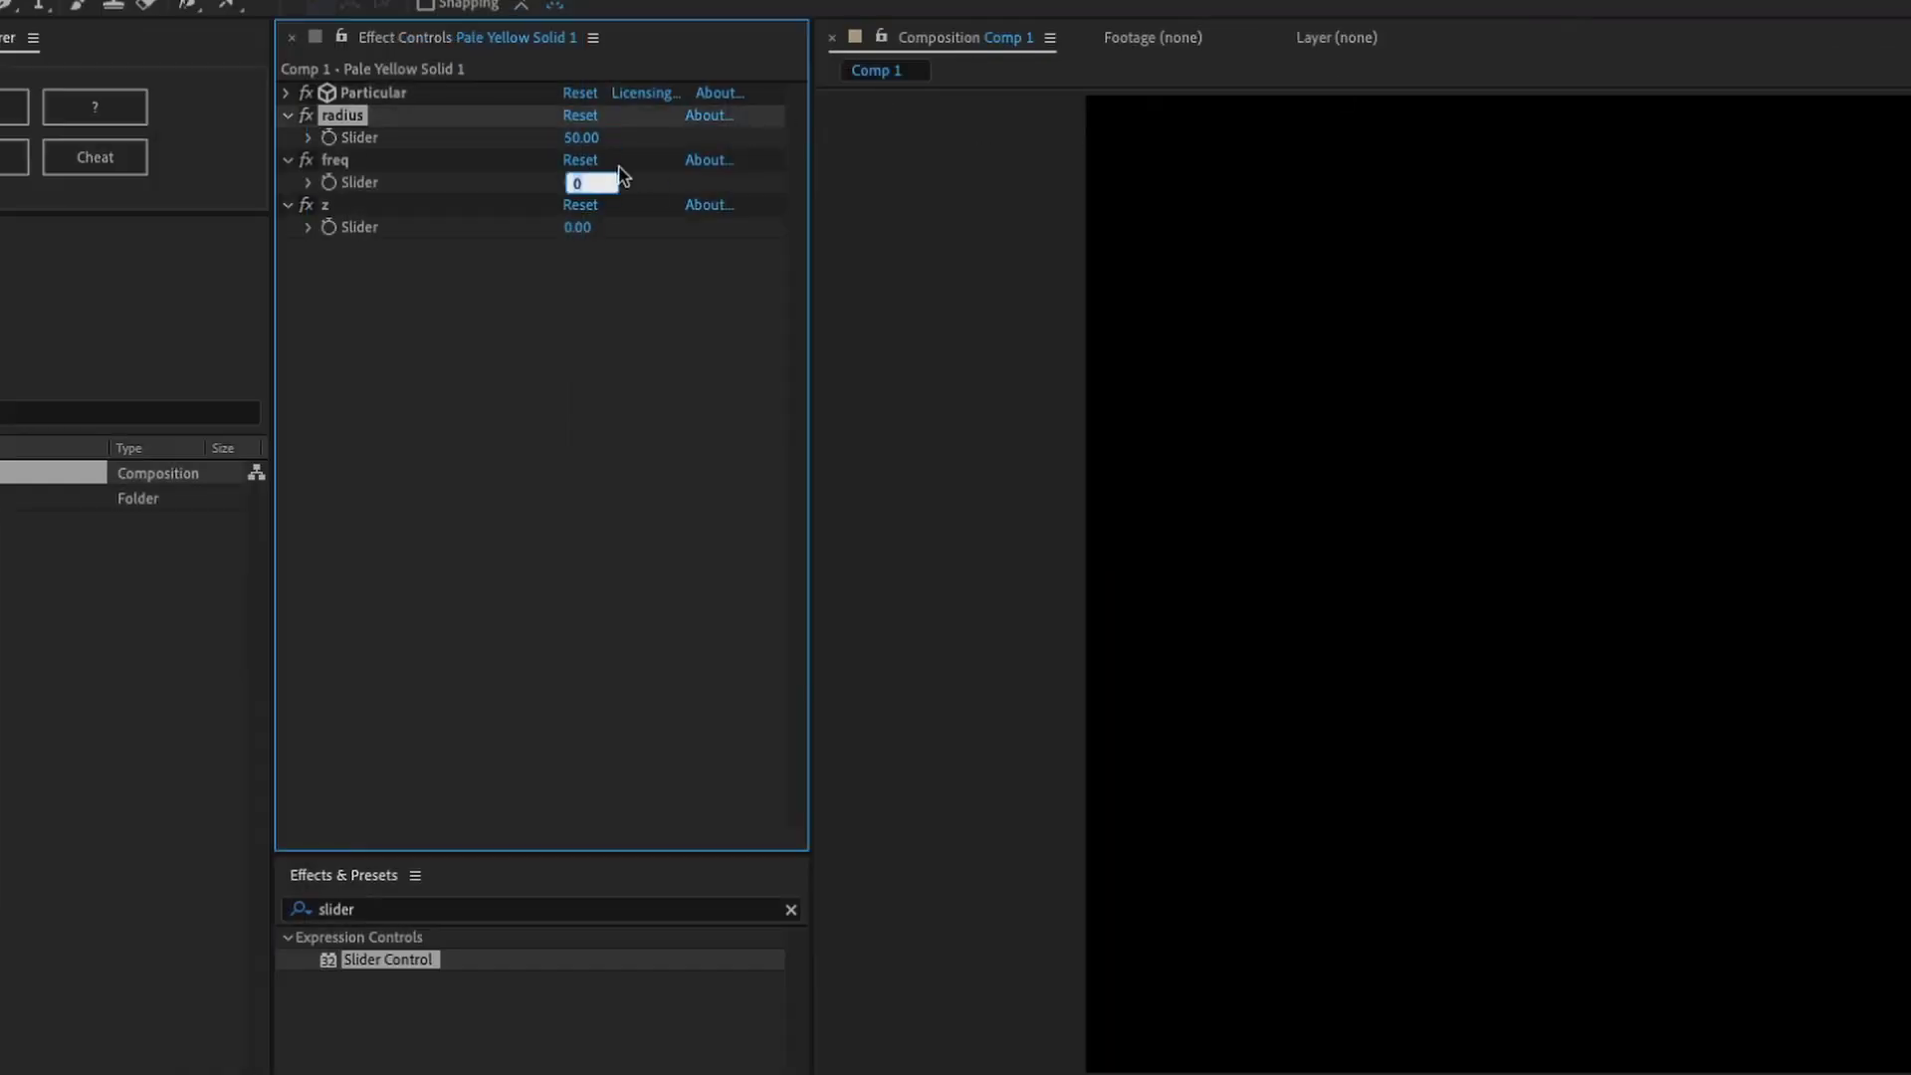
{"action": "type", "text": "150"}
{"action": "key", "text": "Return"}
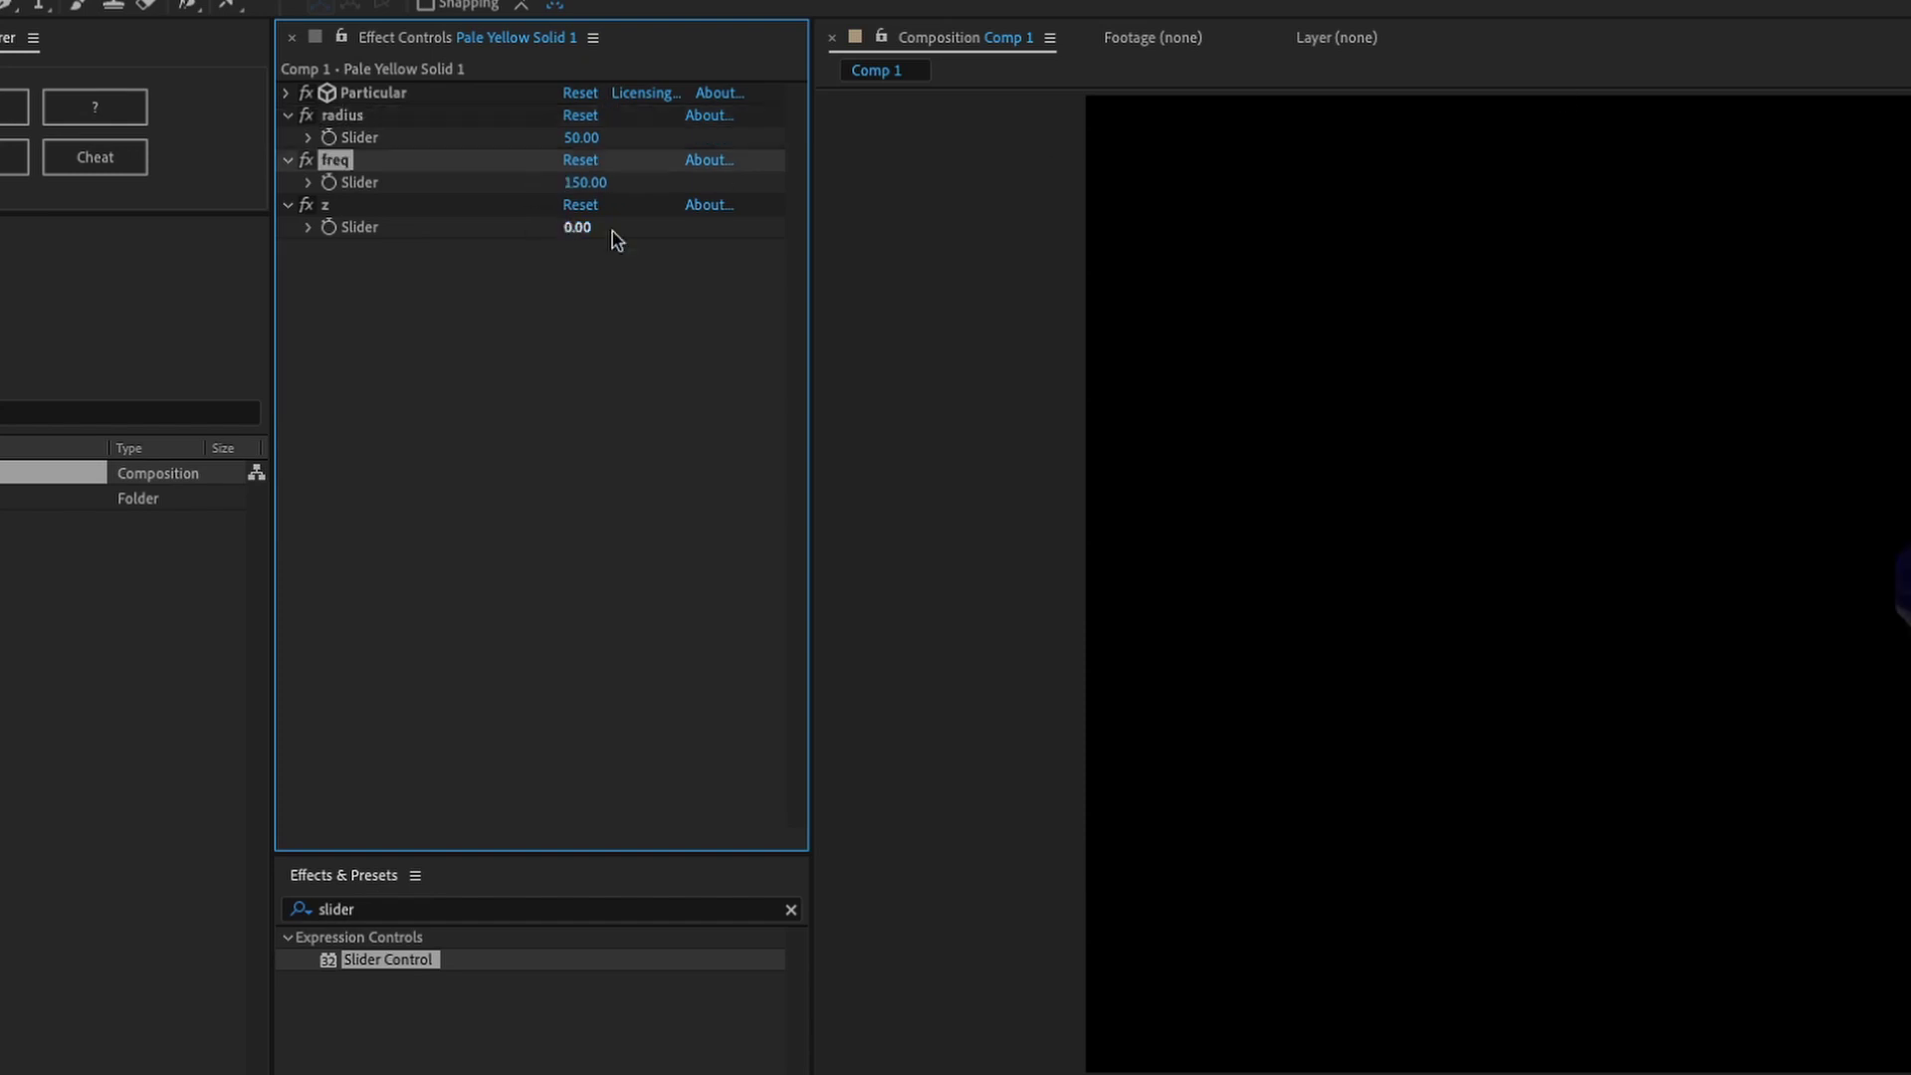
{"action": "left_click_drag", "start_coordinate": [582, 239], "coordinate": [871, 242]}
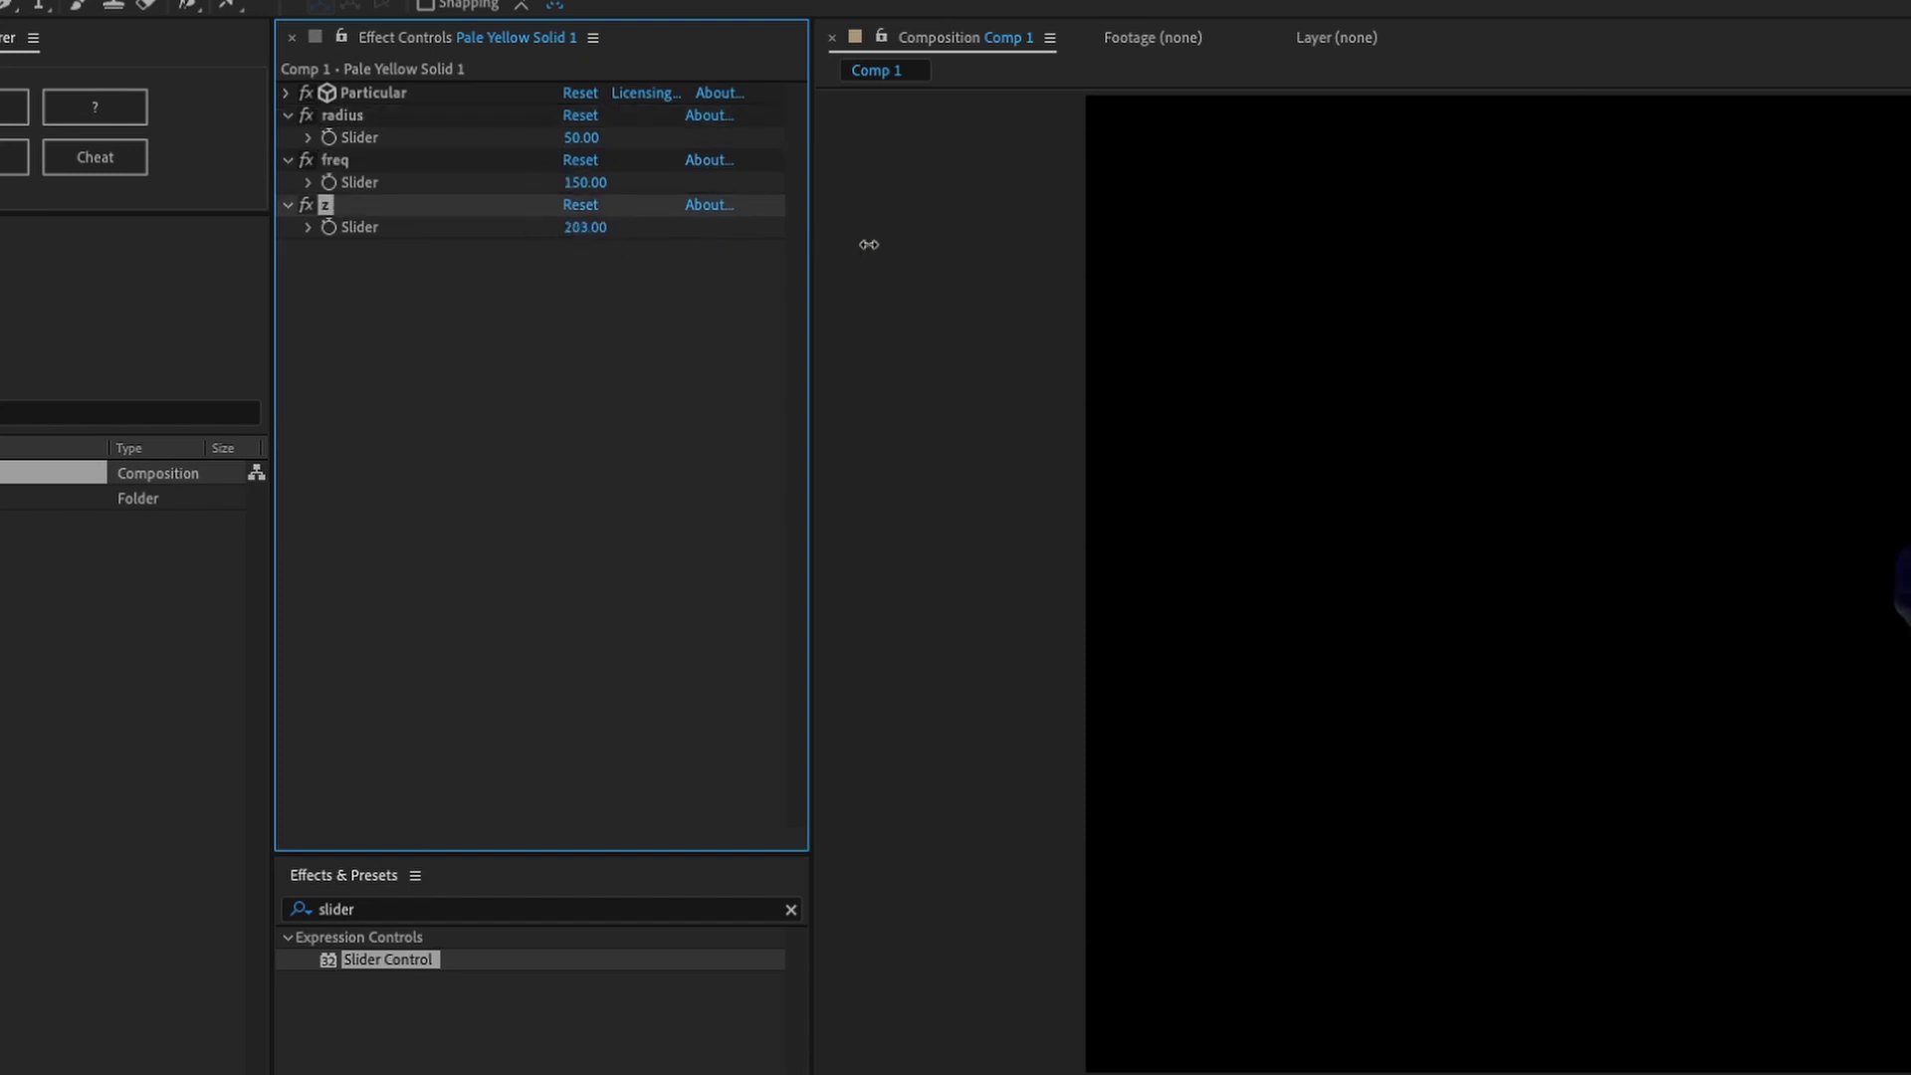
{"action": "left_click", "coordinate": [597, 228]}
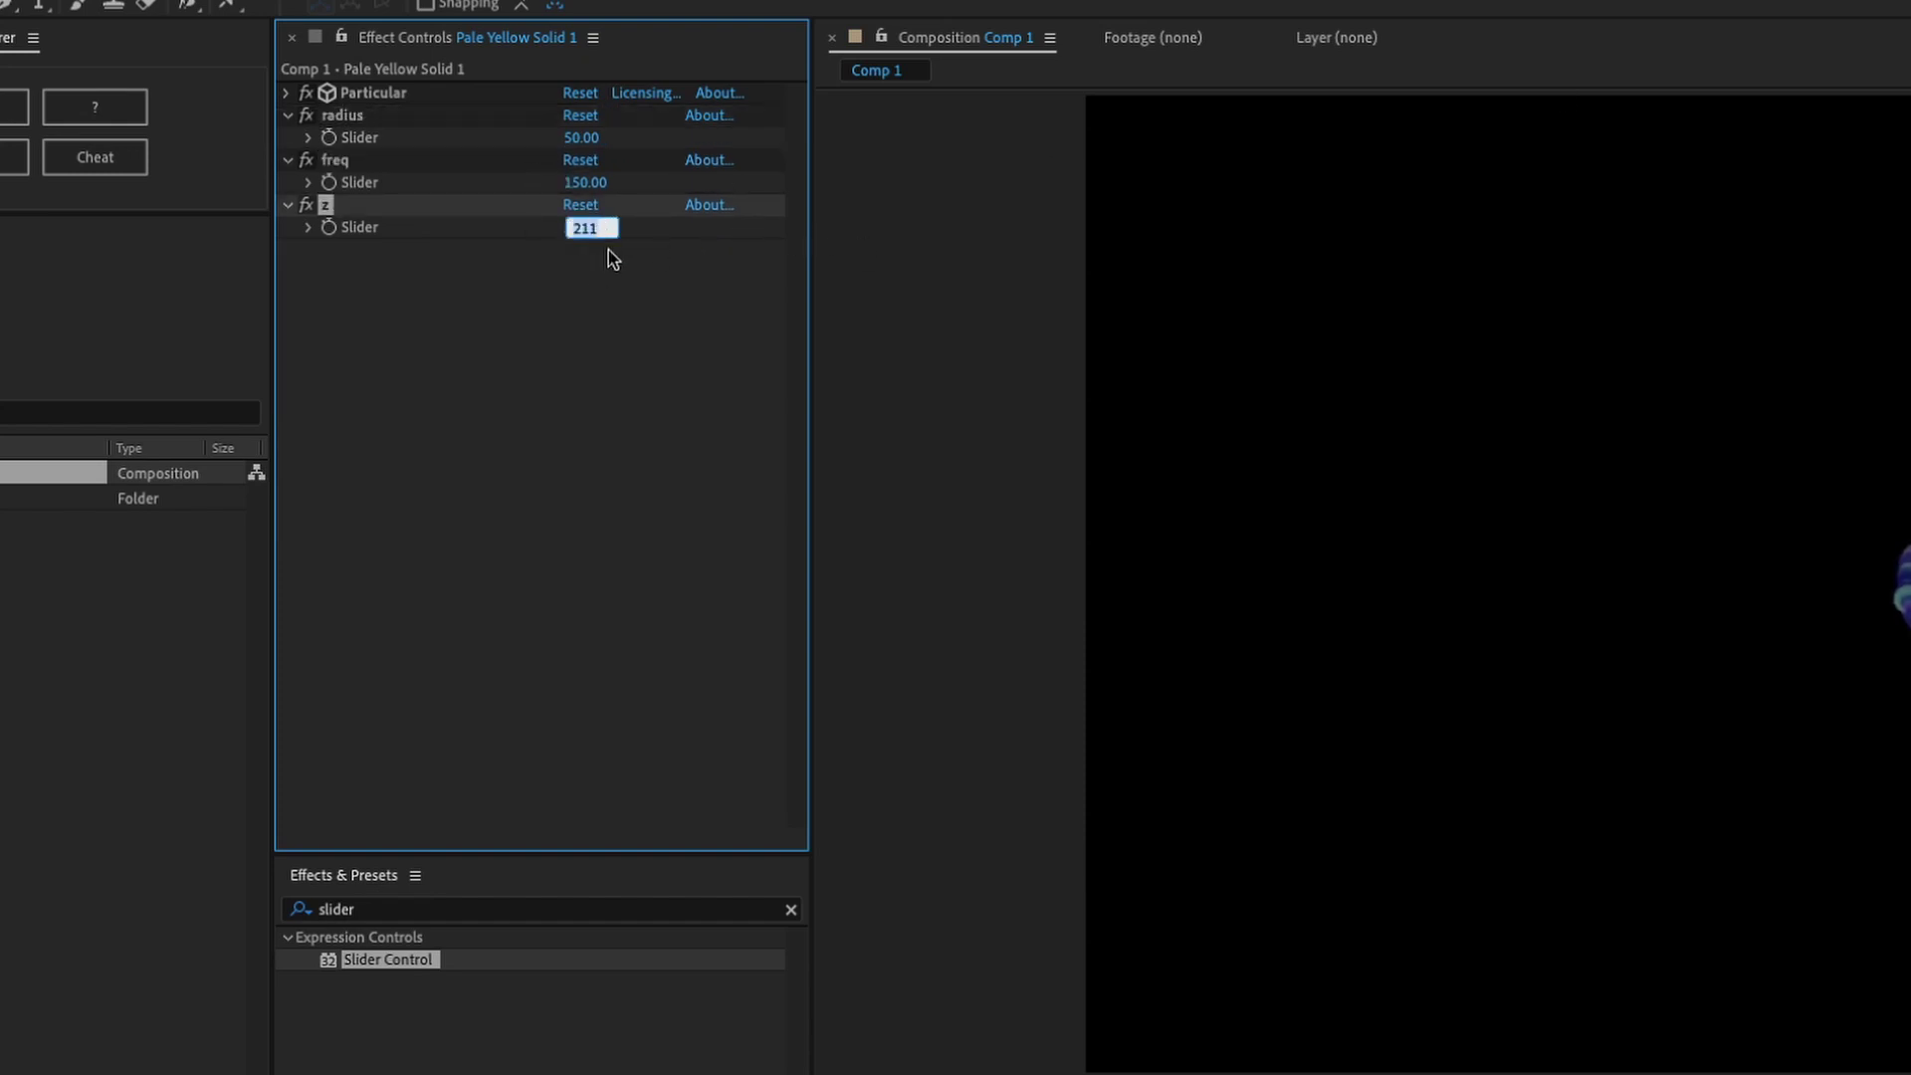
{"action": "type", "text": "-500"}
{"action": "key", "text": "Return"}
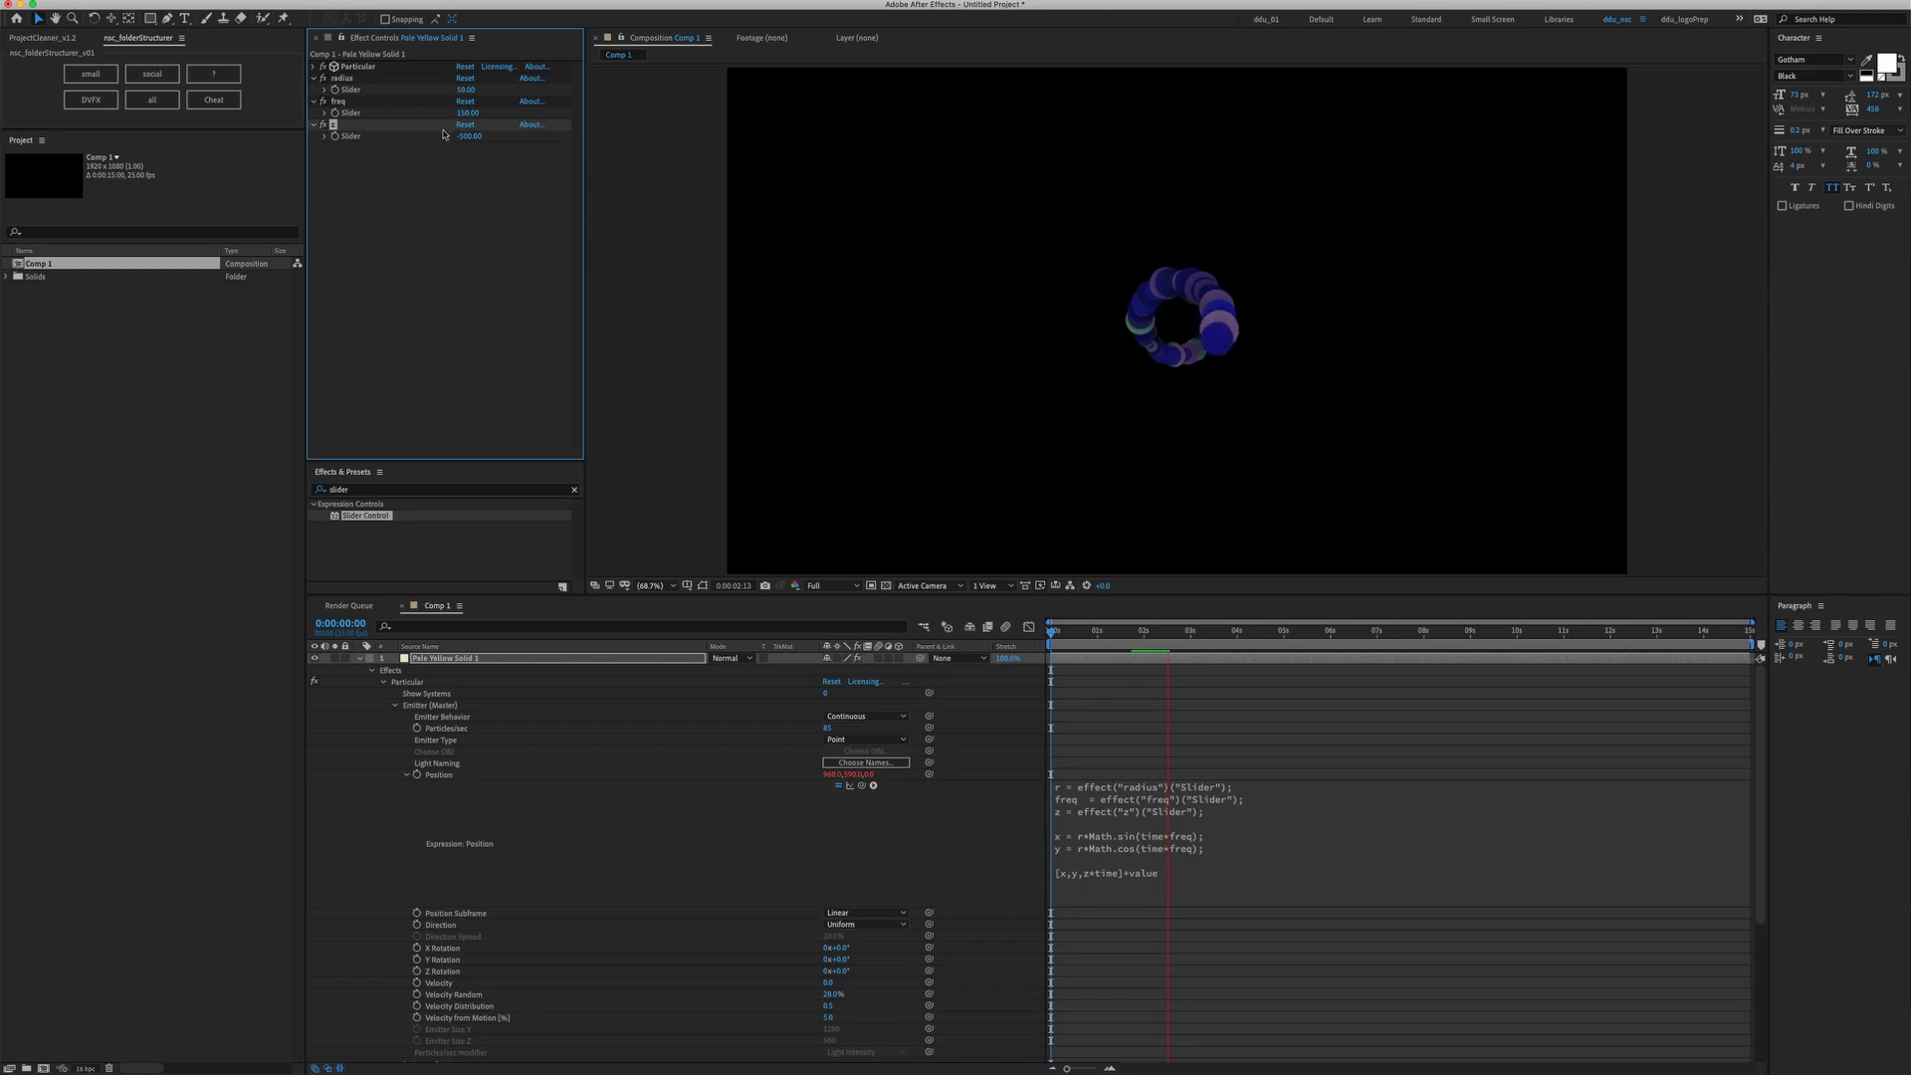
Raise radius to 100 and scrub back to 0:00:03:01 to check the ring
{"action": "left_click", "coordinate": [466, 90]}
{"action": "type", "text": "100"}
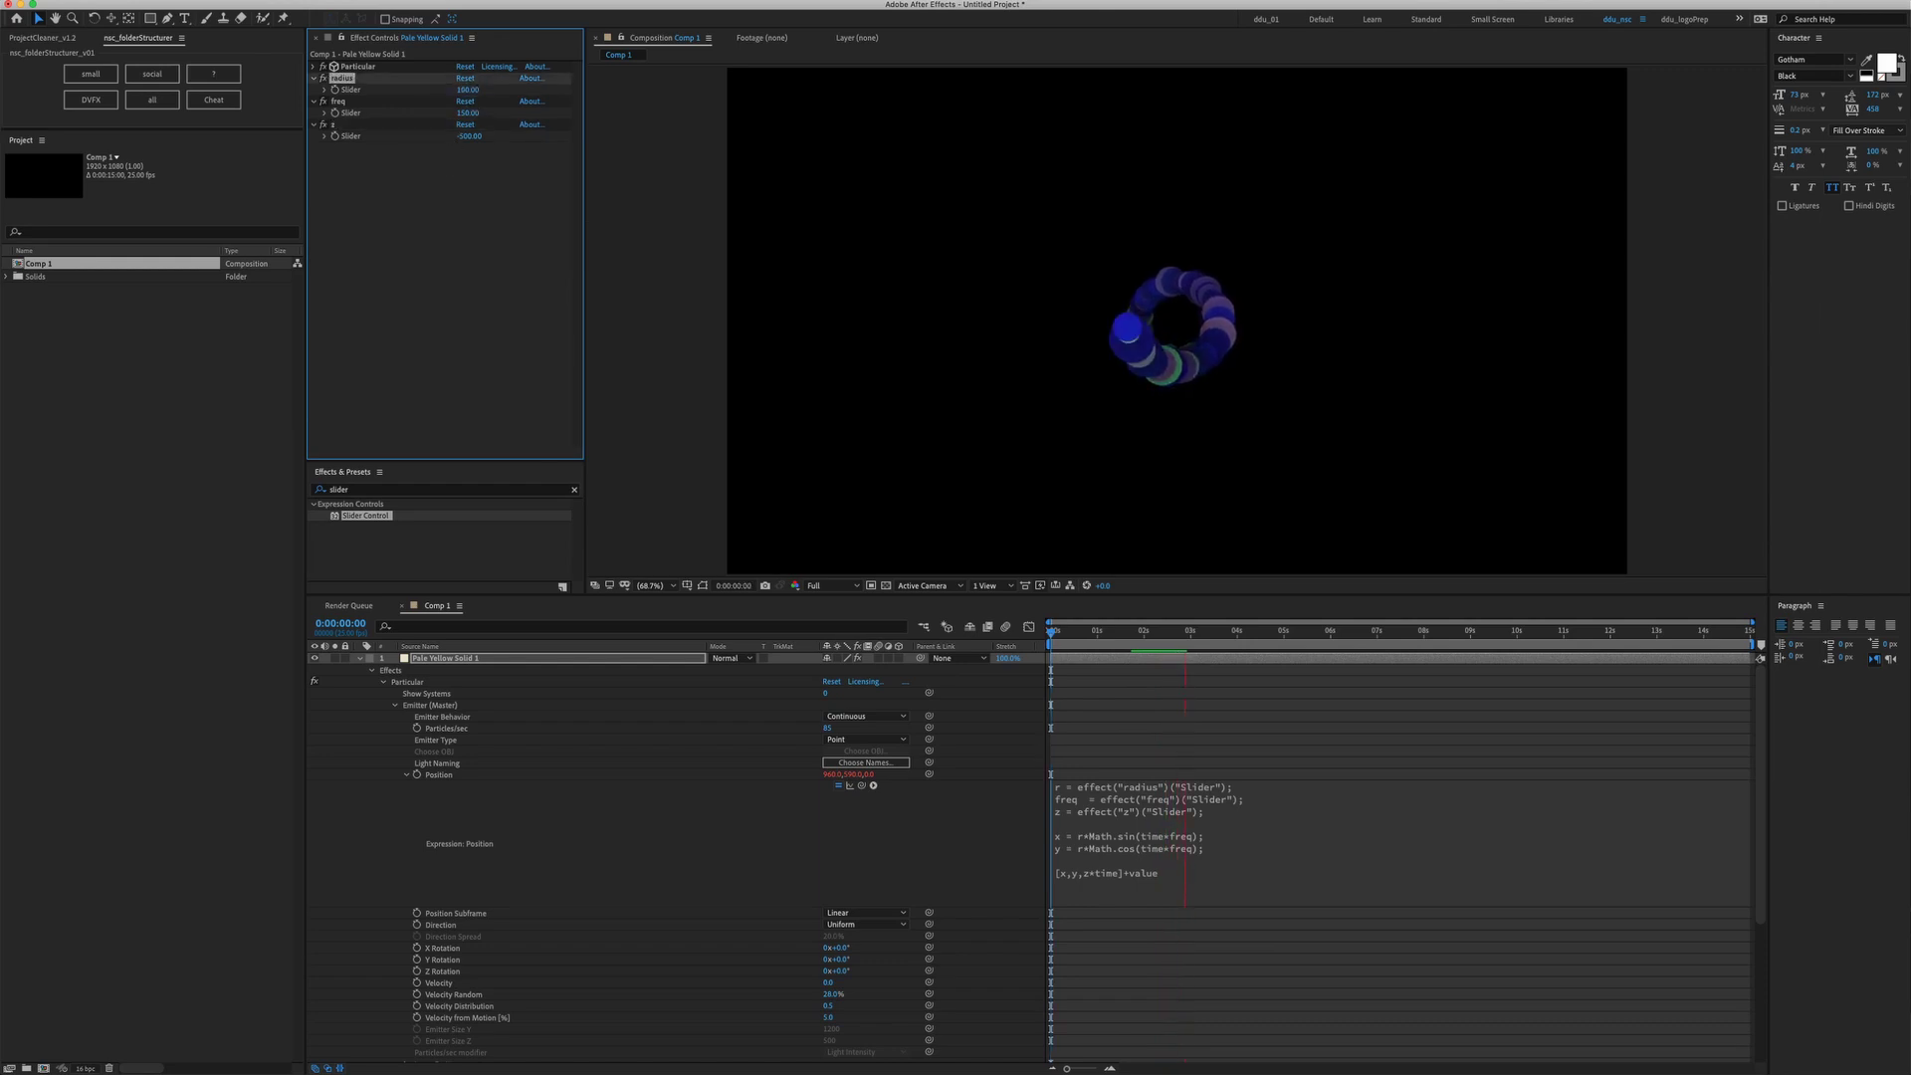
{"action": "key", "text": "Return"}
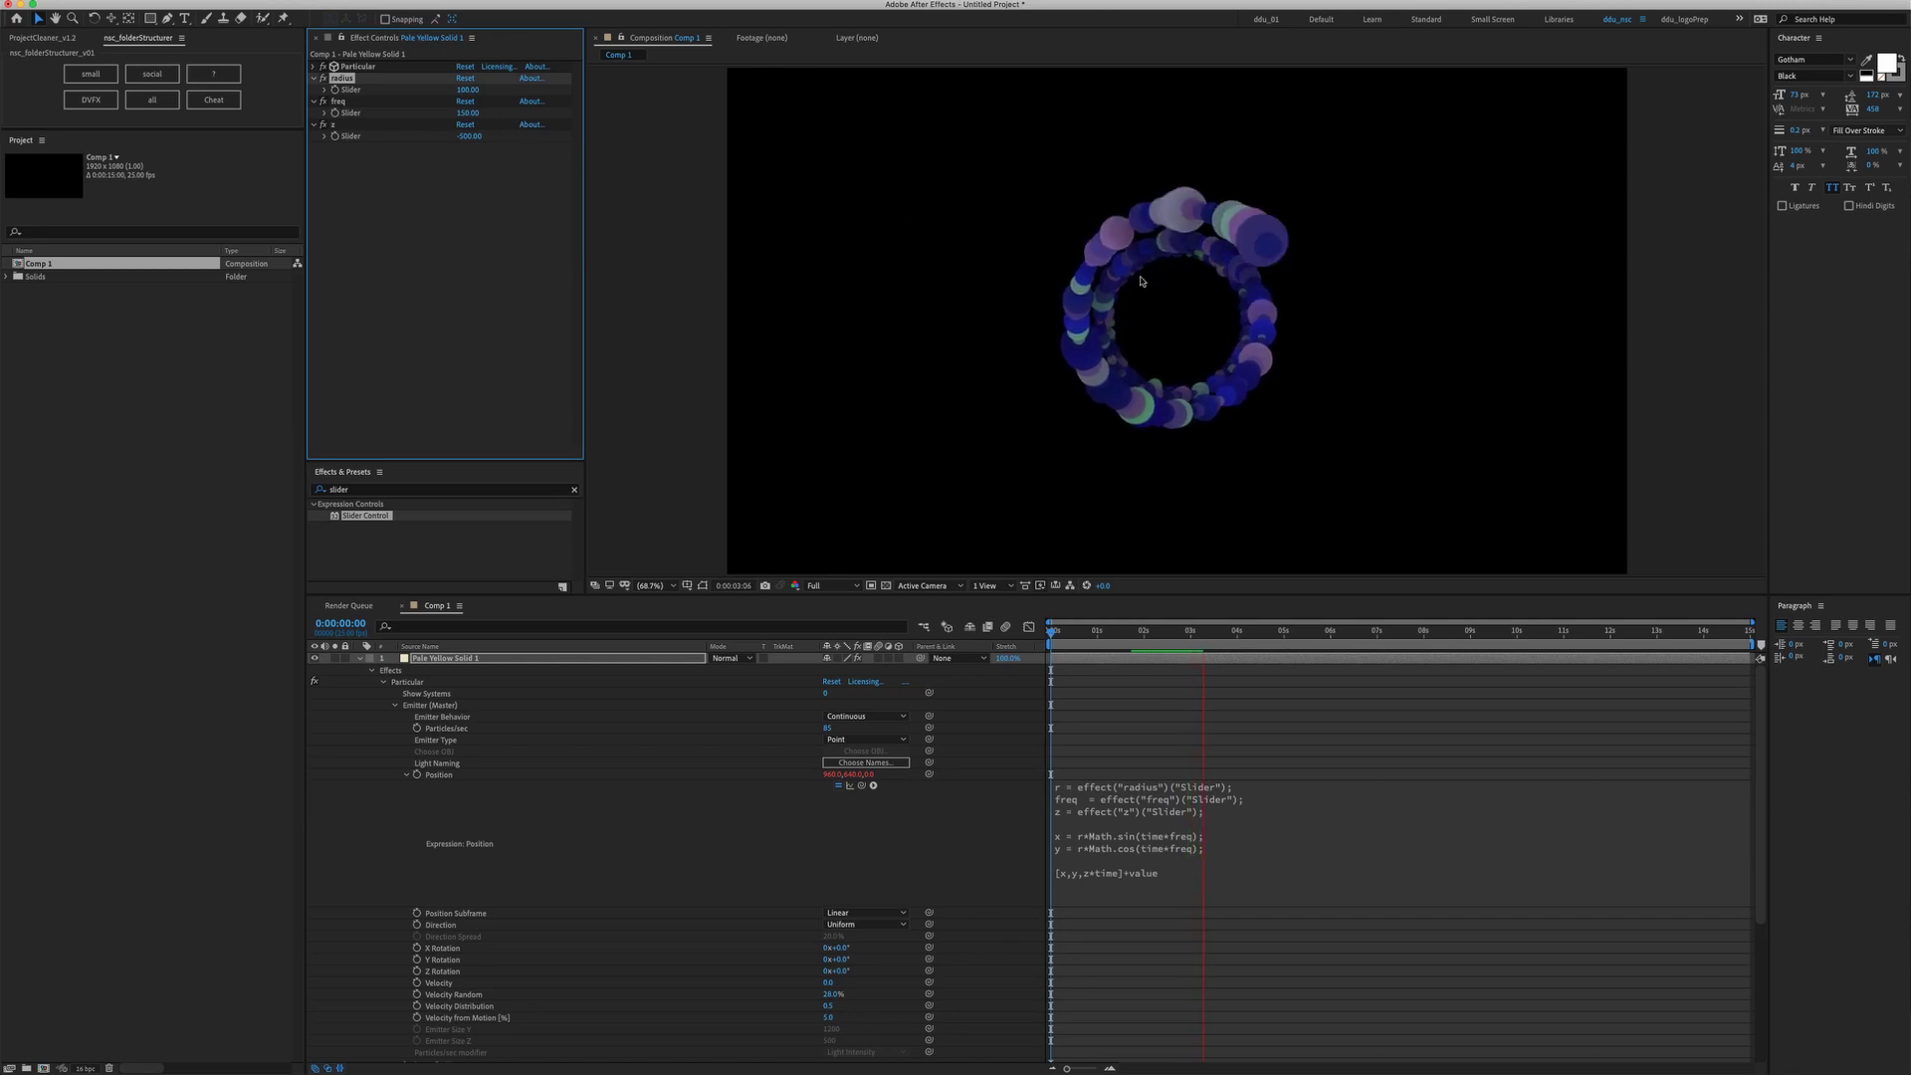
{"action": "left_click", "coordinate": [1293, 632]}
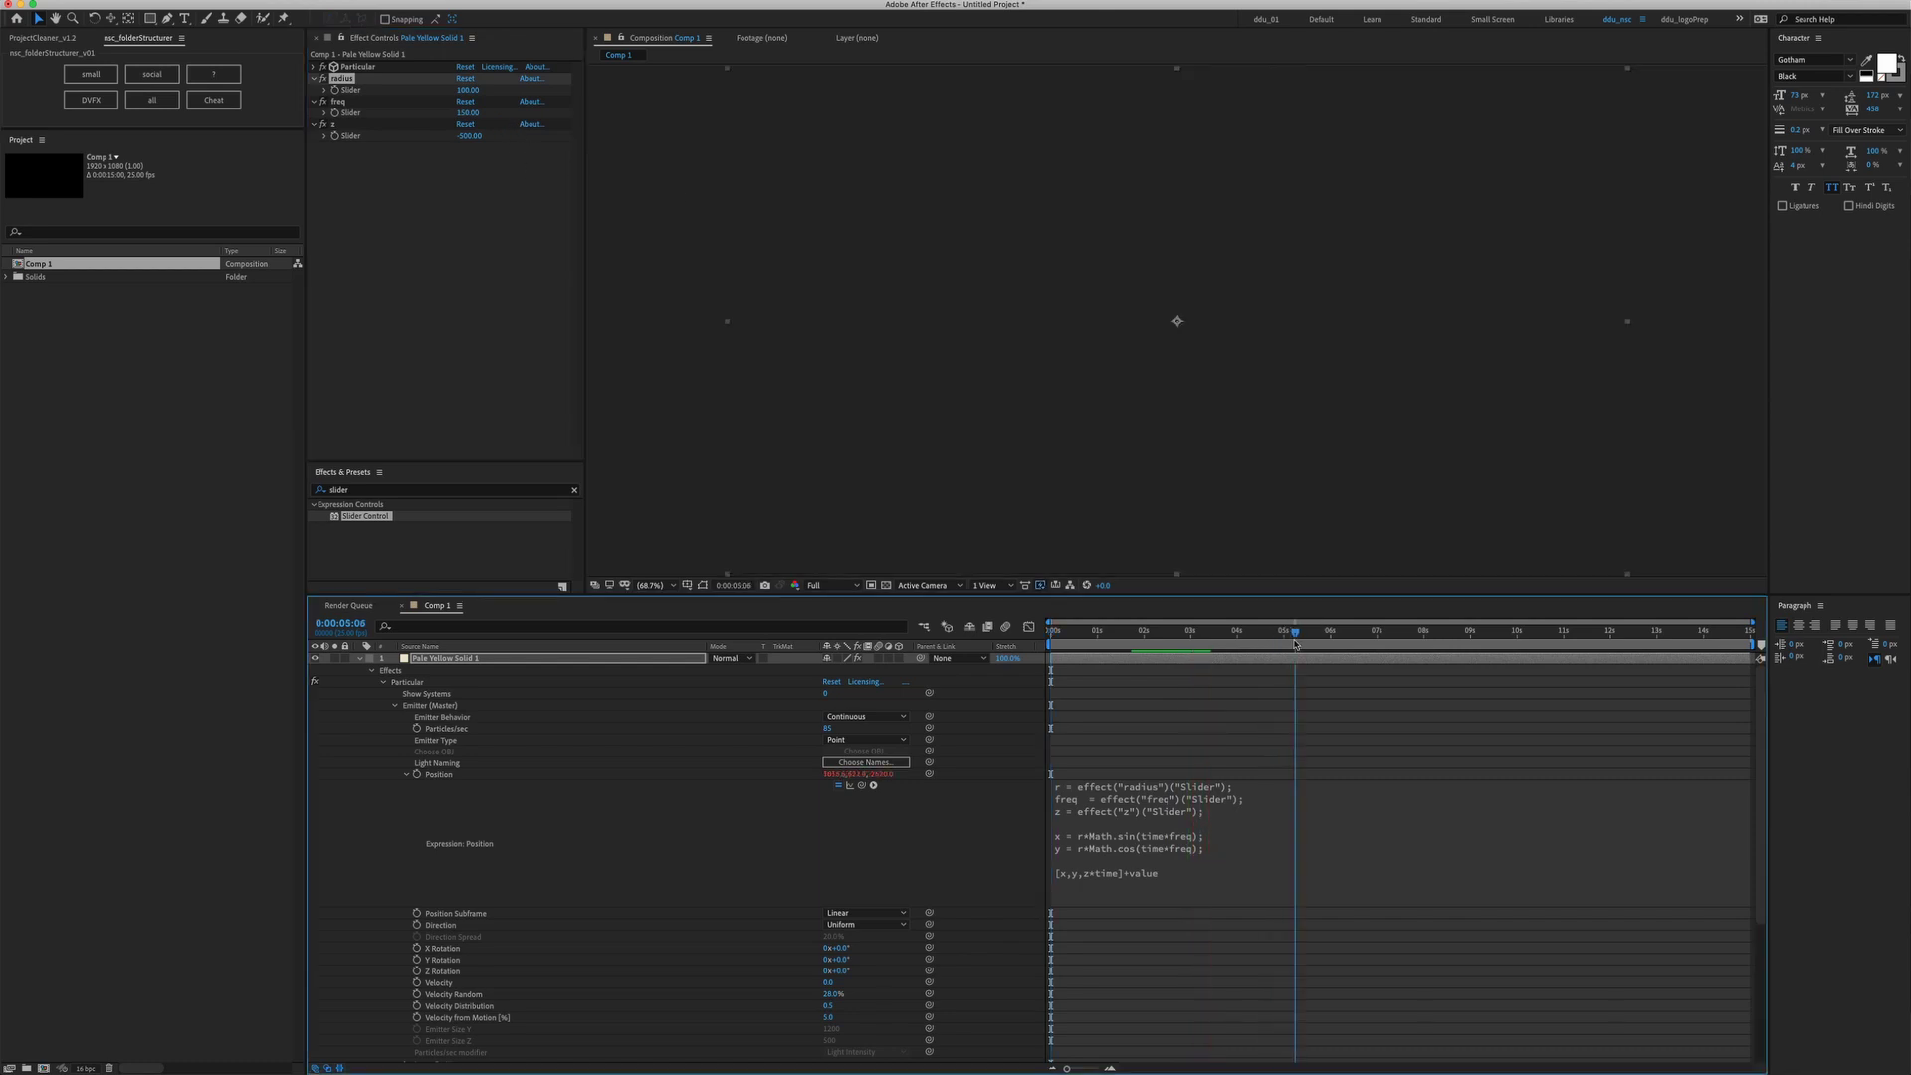
{"action": "left_click_drag", "start_coordinate": [1215, 642], "coordinate": [1191, 637]}
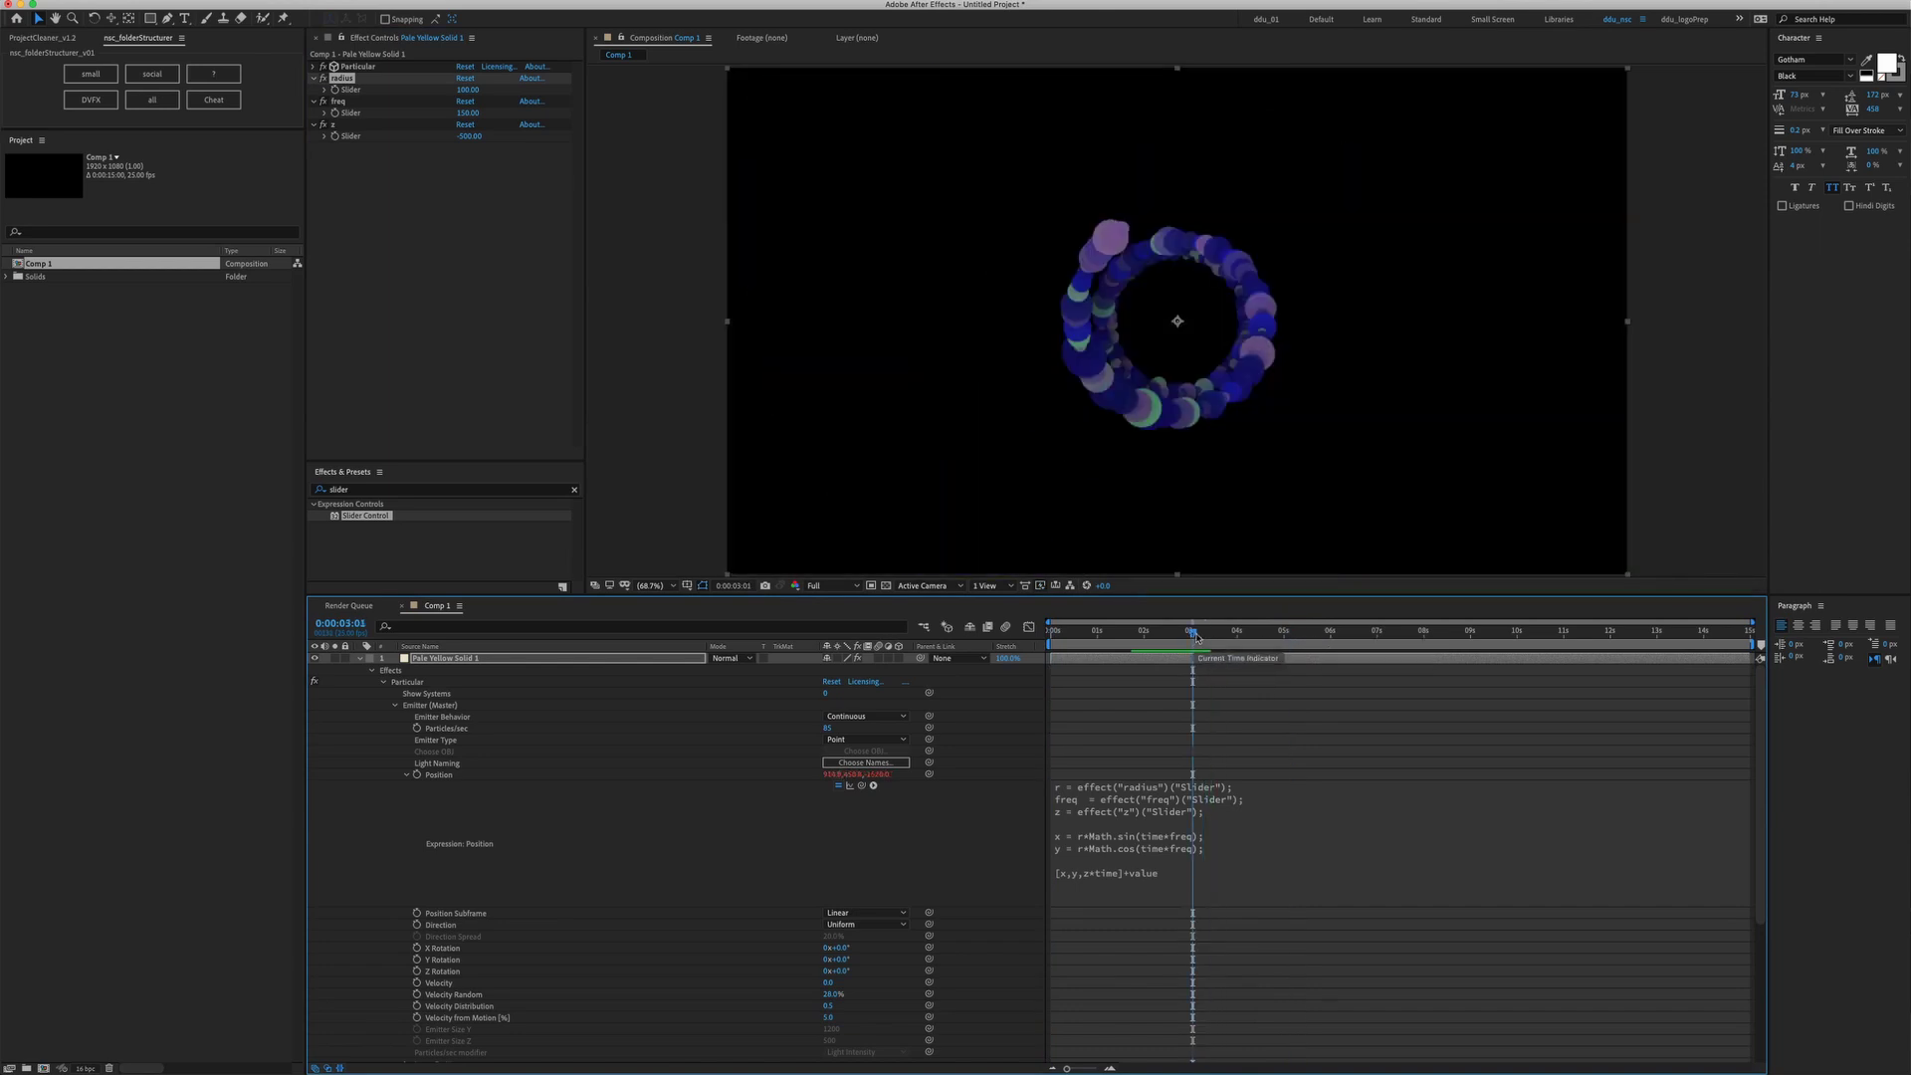
Reopen the Particular Designer and set Shadowlets Placement to Always behind
{"action": "left_click", "coordinate": [314, 68]}
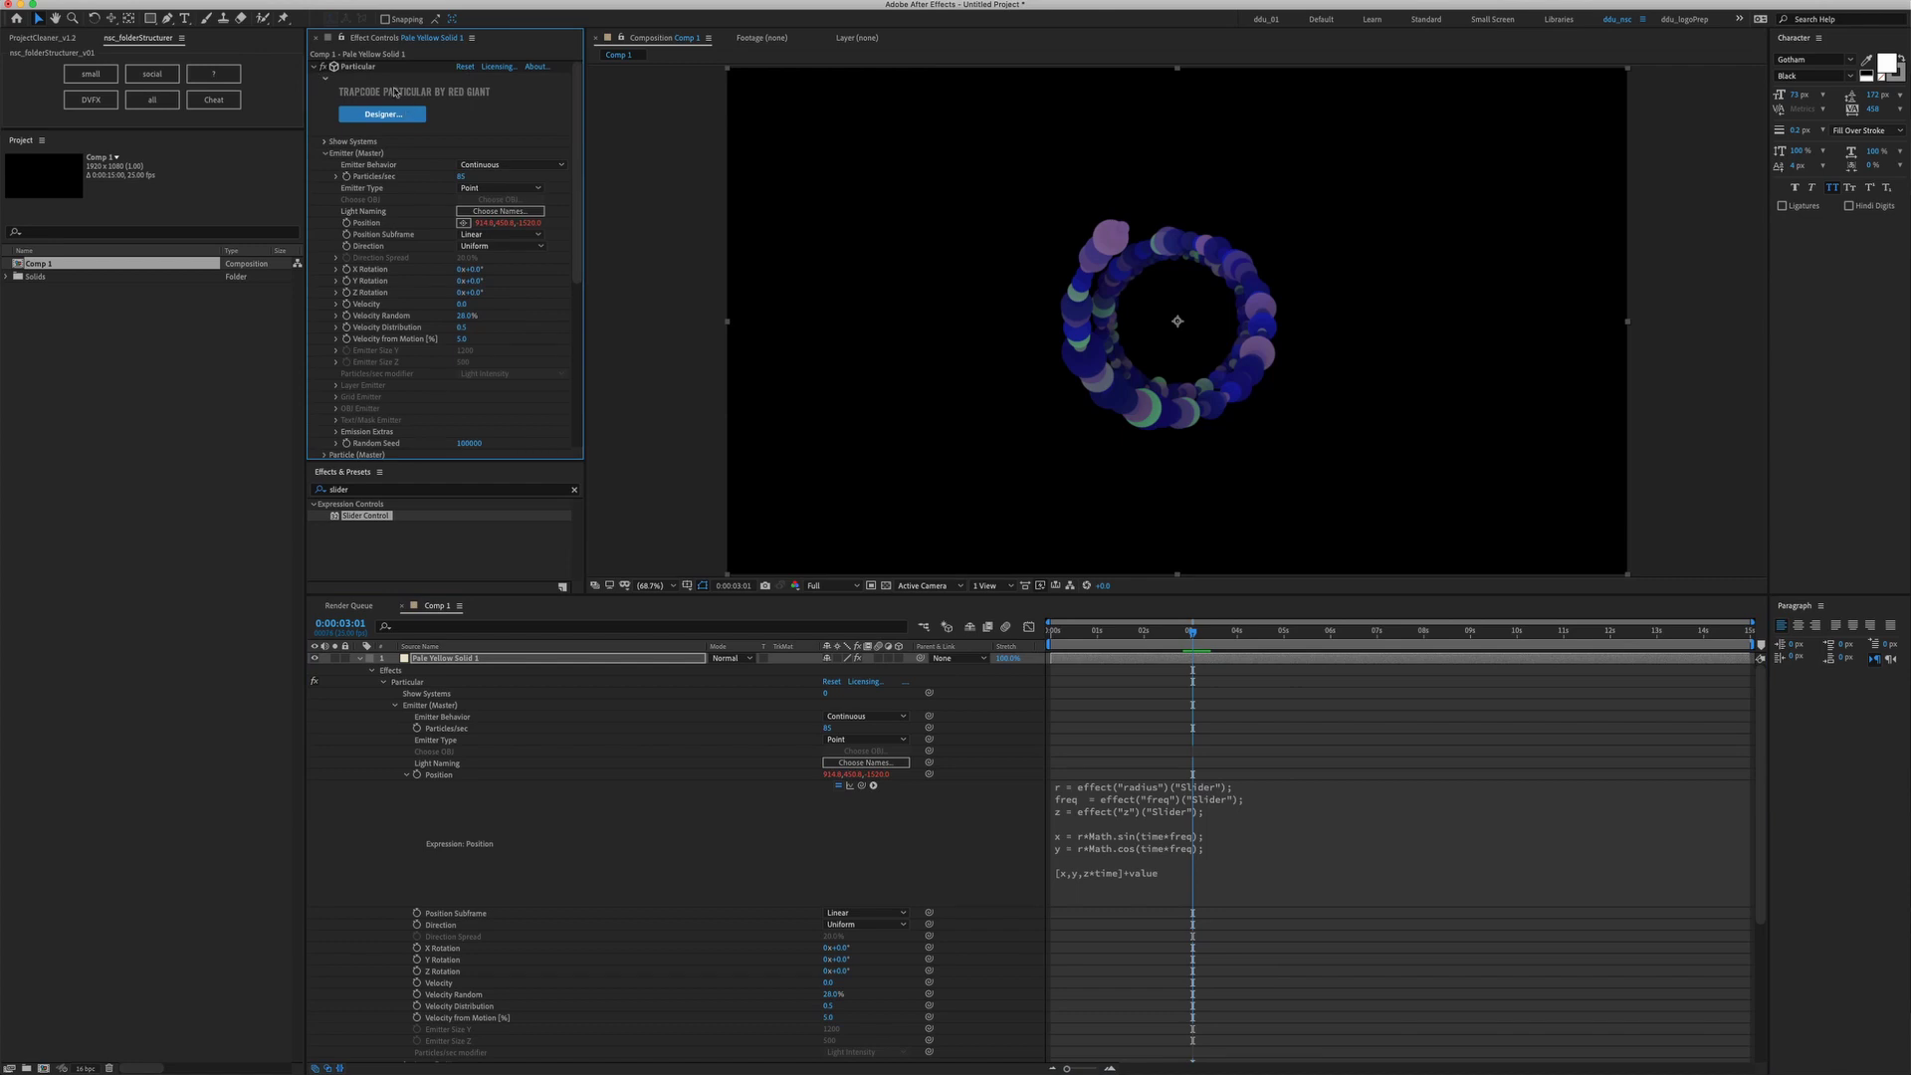
{"action": "left_click", "coordinate": [390, 115]}
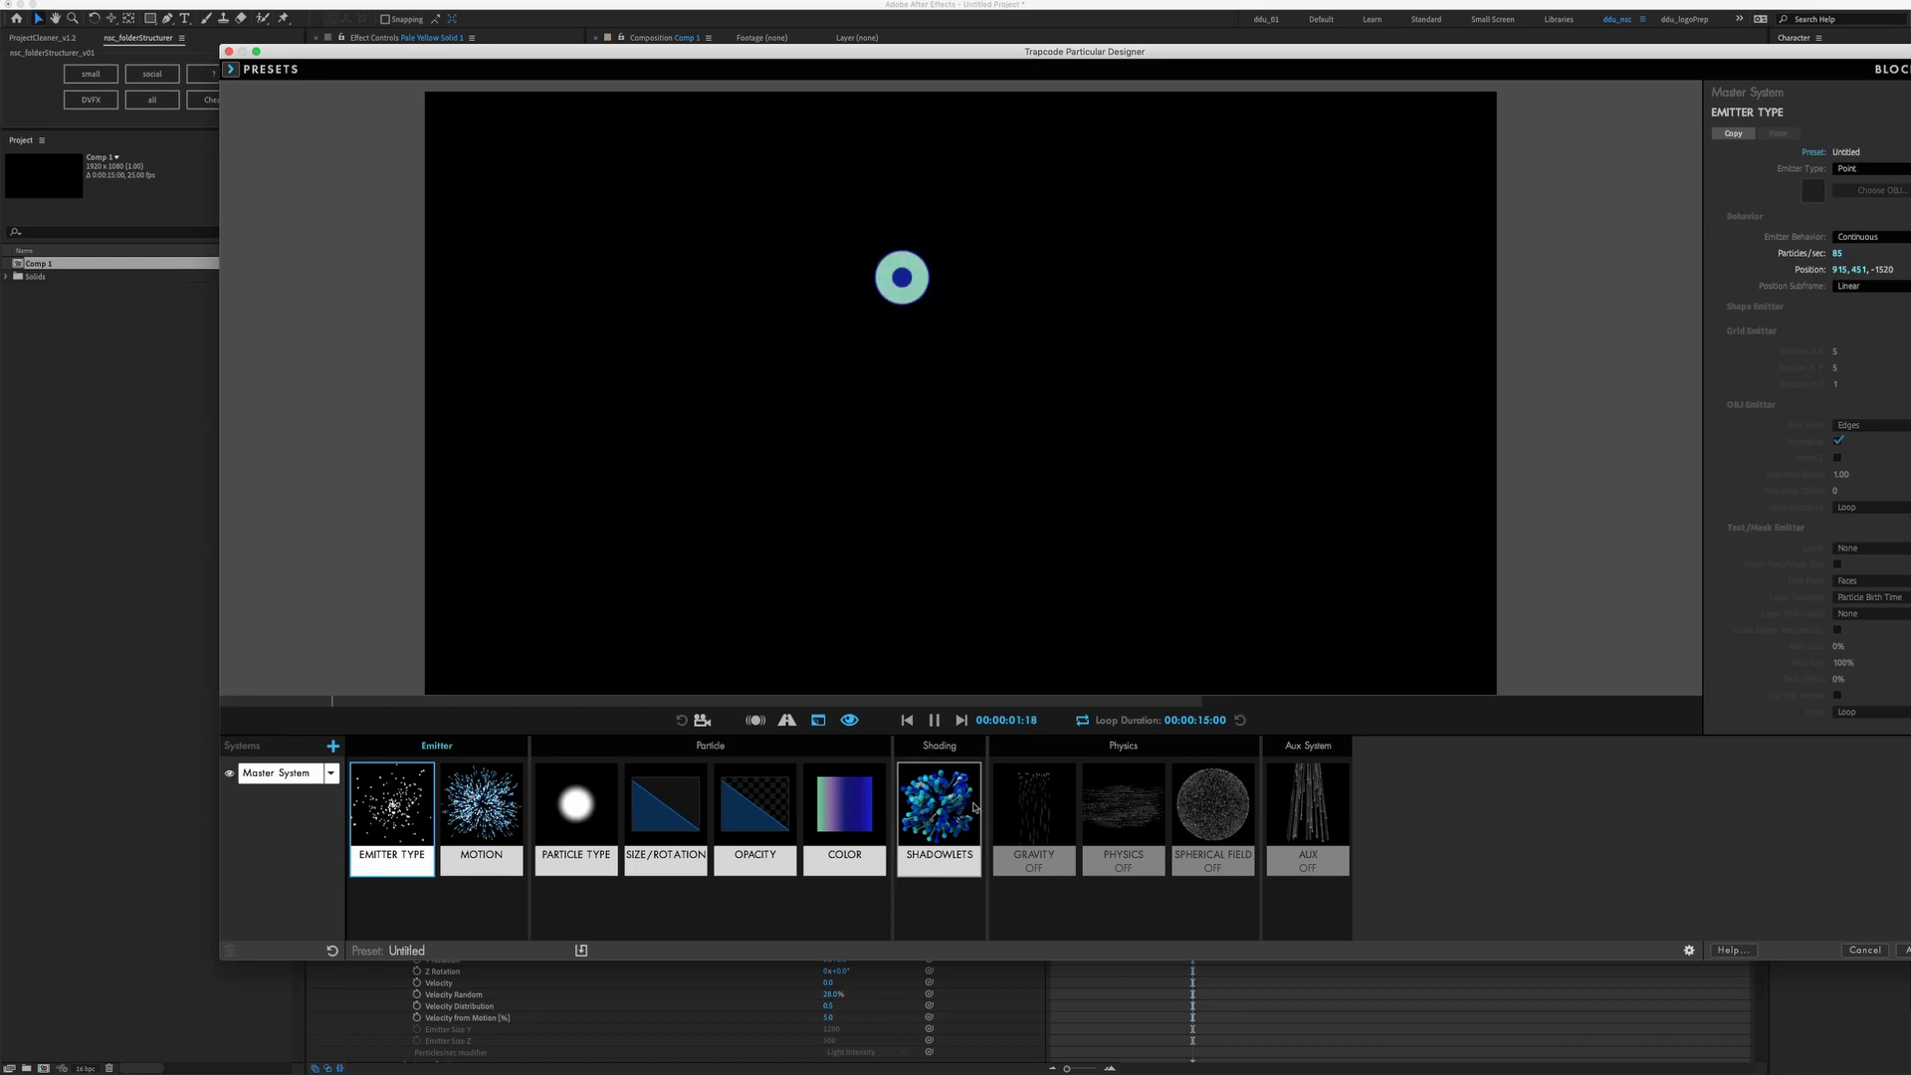
{"action": "left_click", "coordinate": [973, 795]}
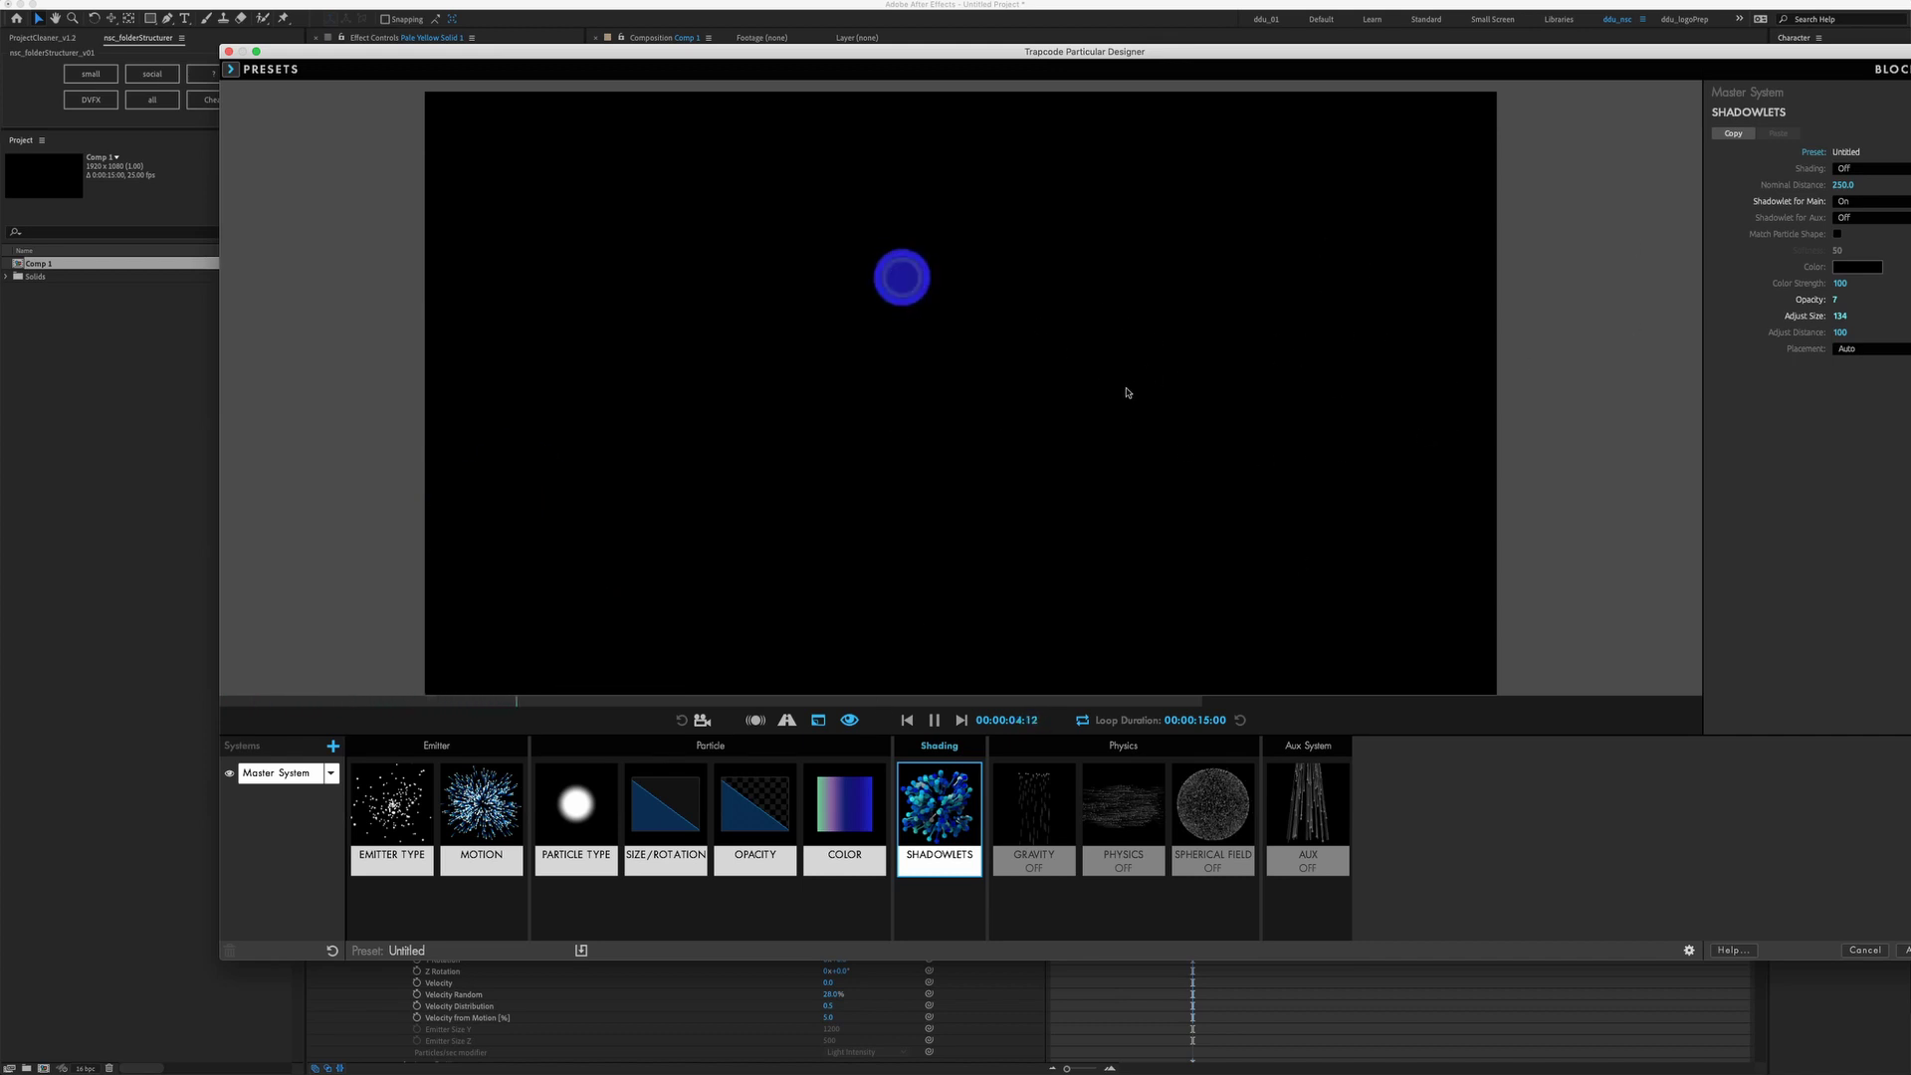
{"action": "left_click", "coordinate": [1846, 350]}
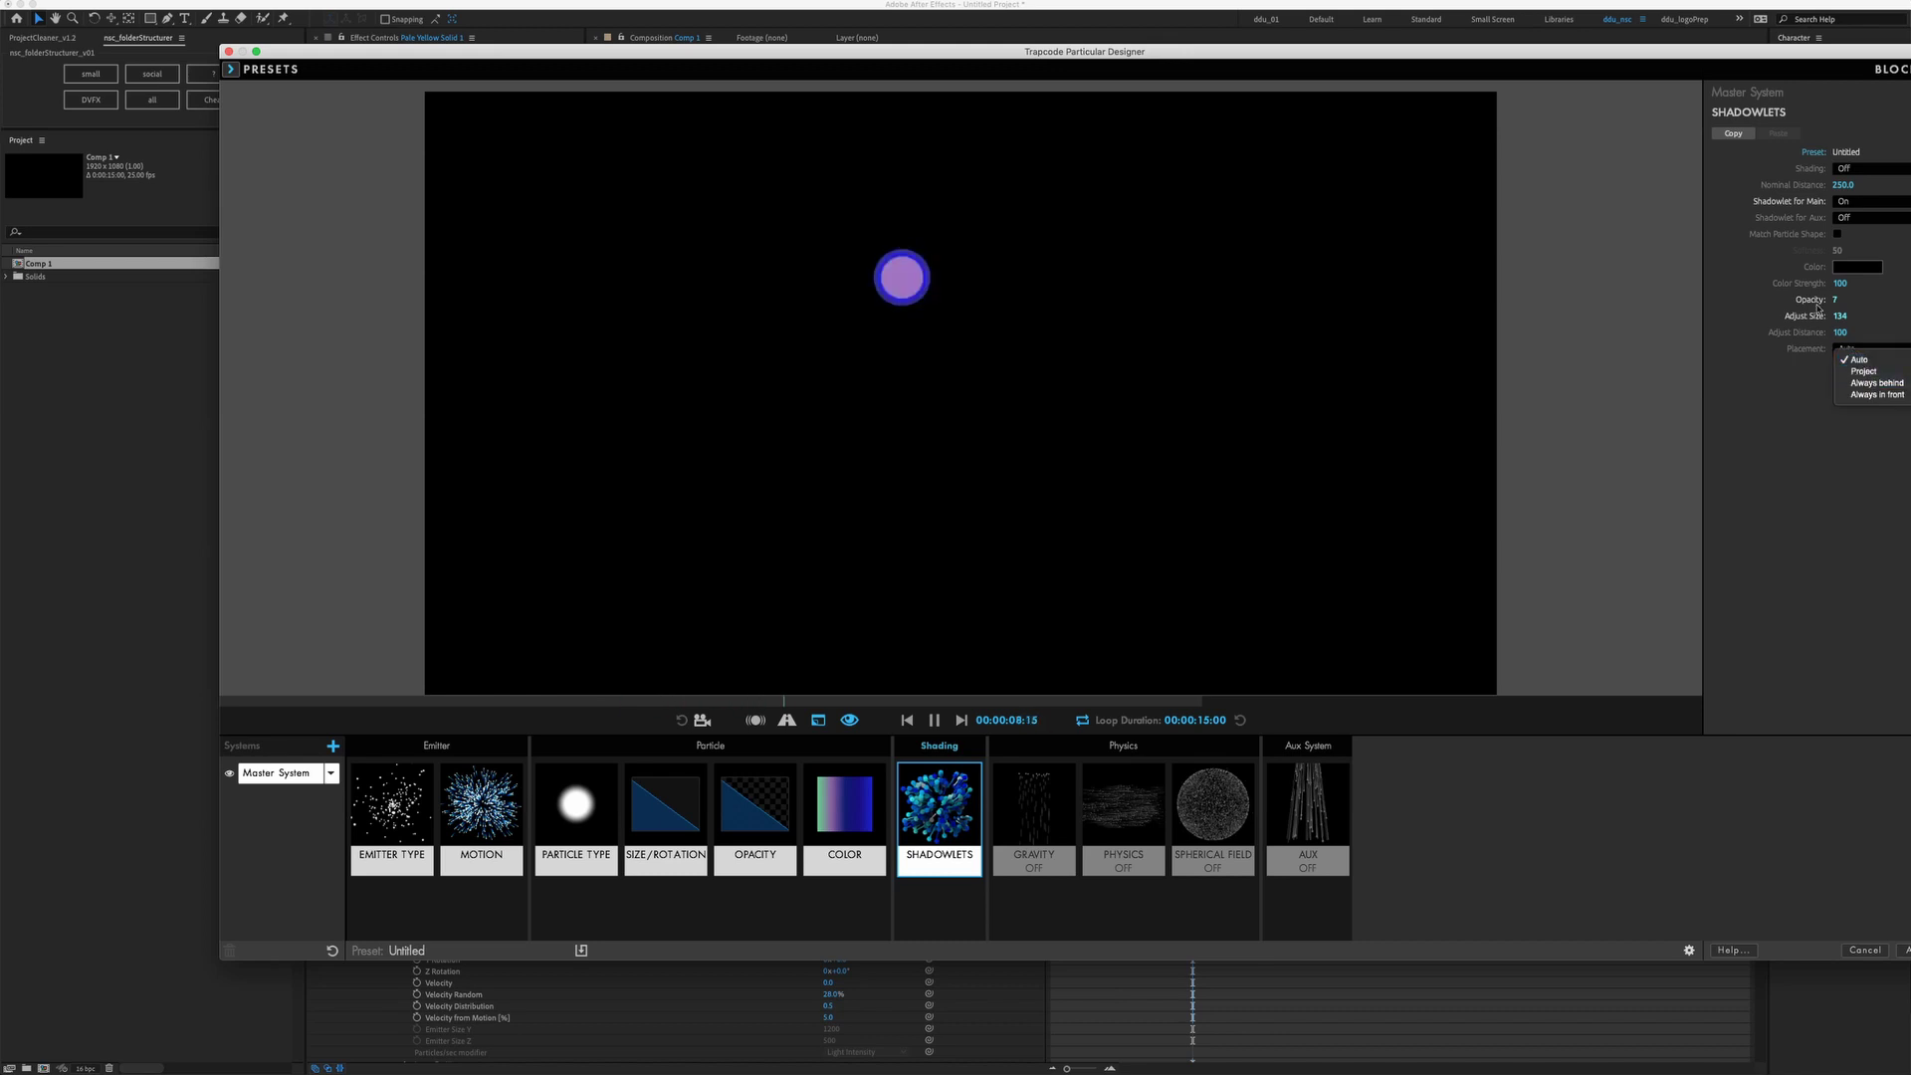
{"action": "left_click", "coordinate": [1876, 382]}
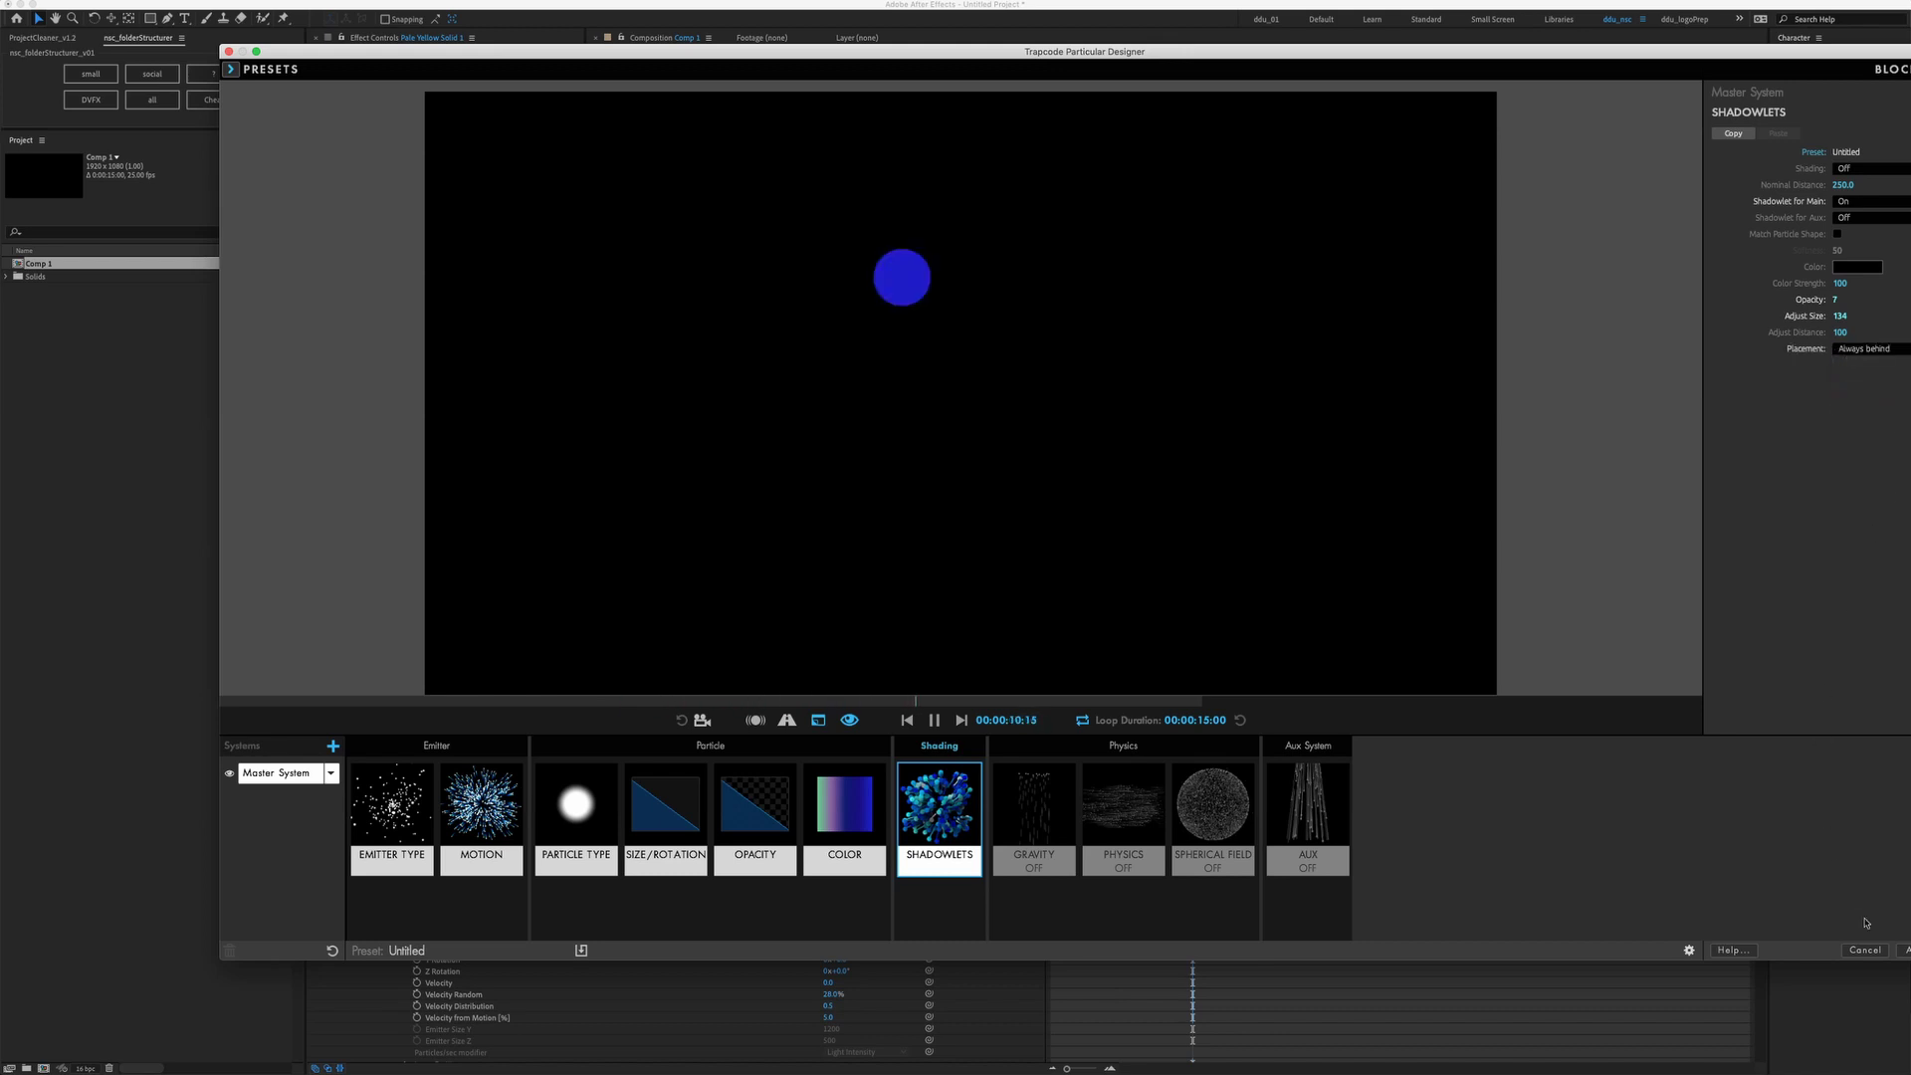
{"action": "left_click", "coordinate": [1903, 950]}
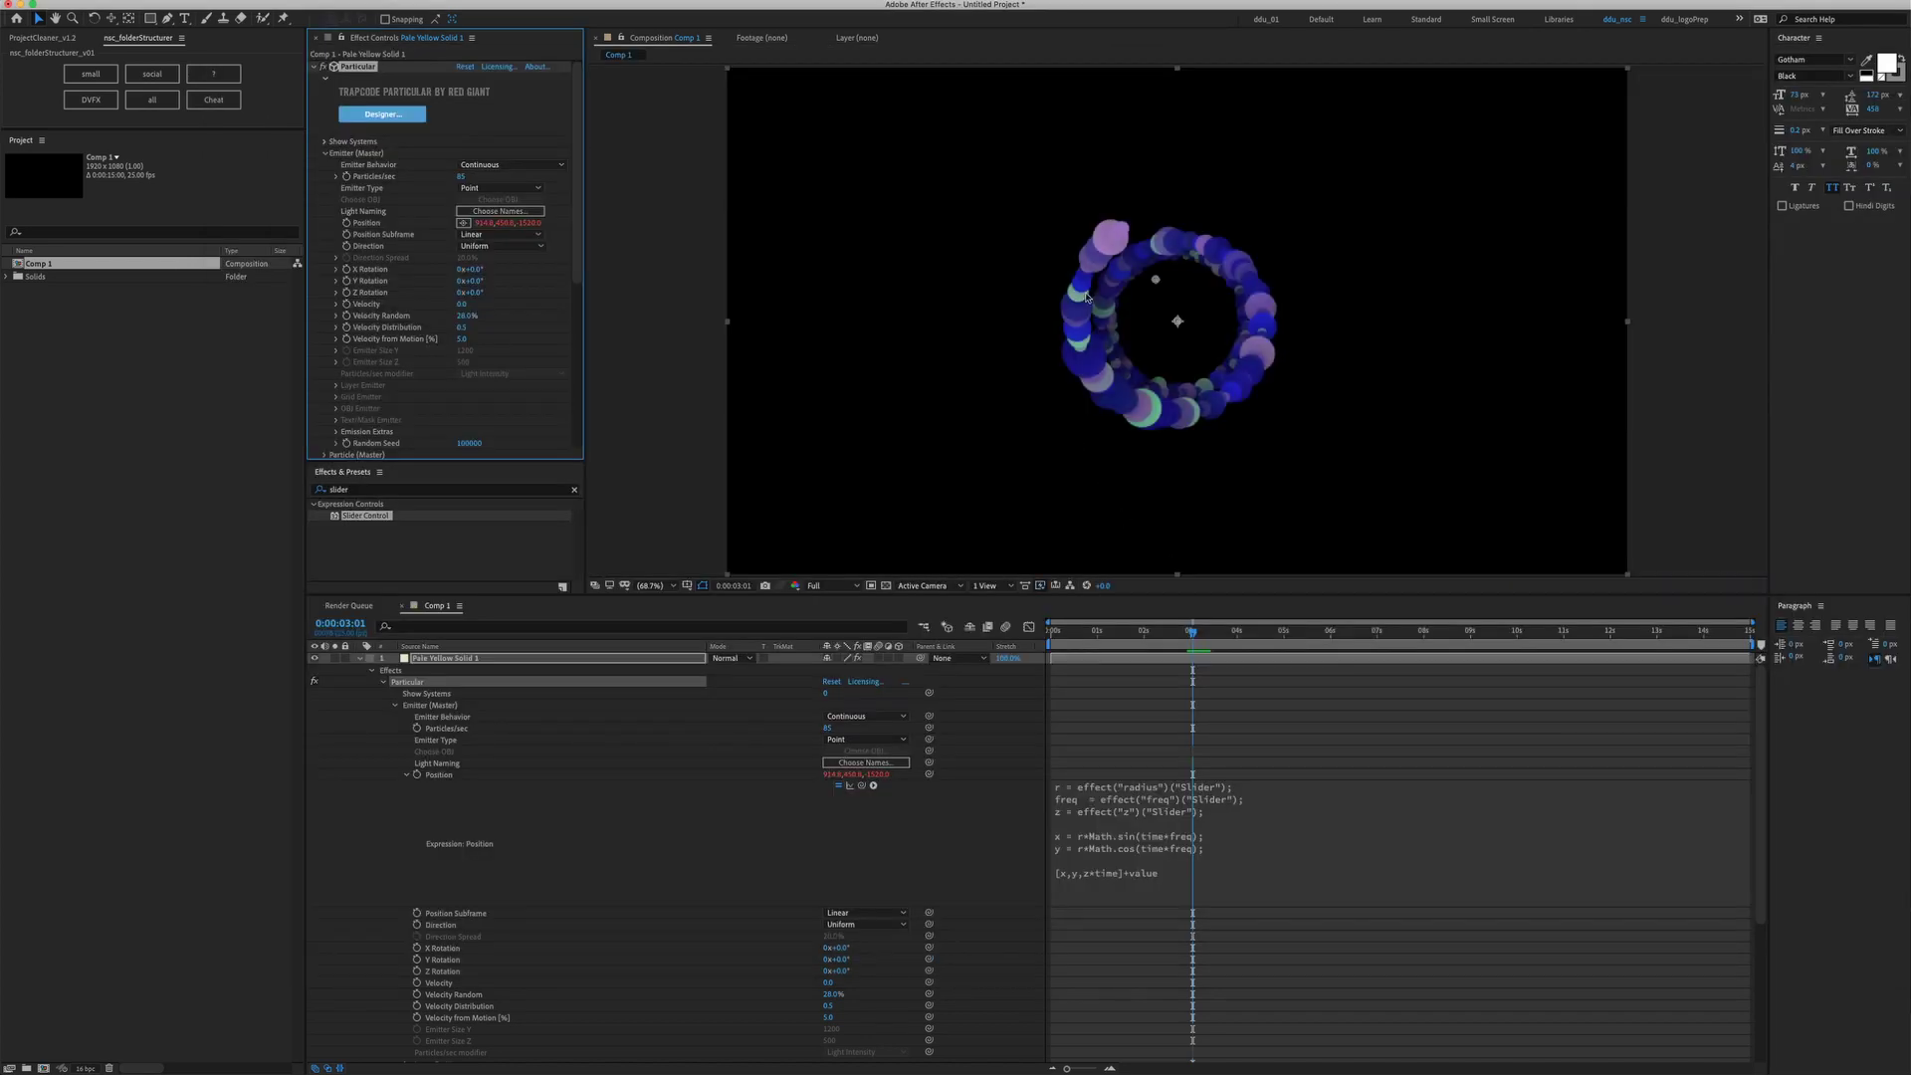
{"action": "left_click", "coordinate": [1186, 648]}
{"action": "key", "text": "Home"}
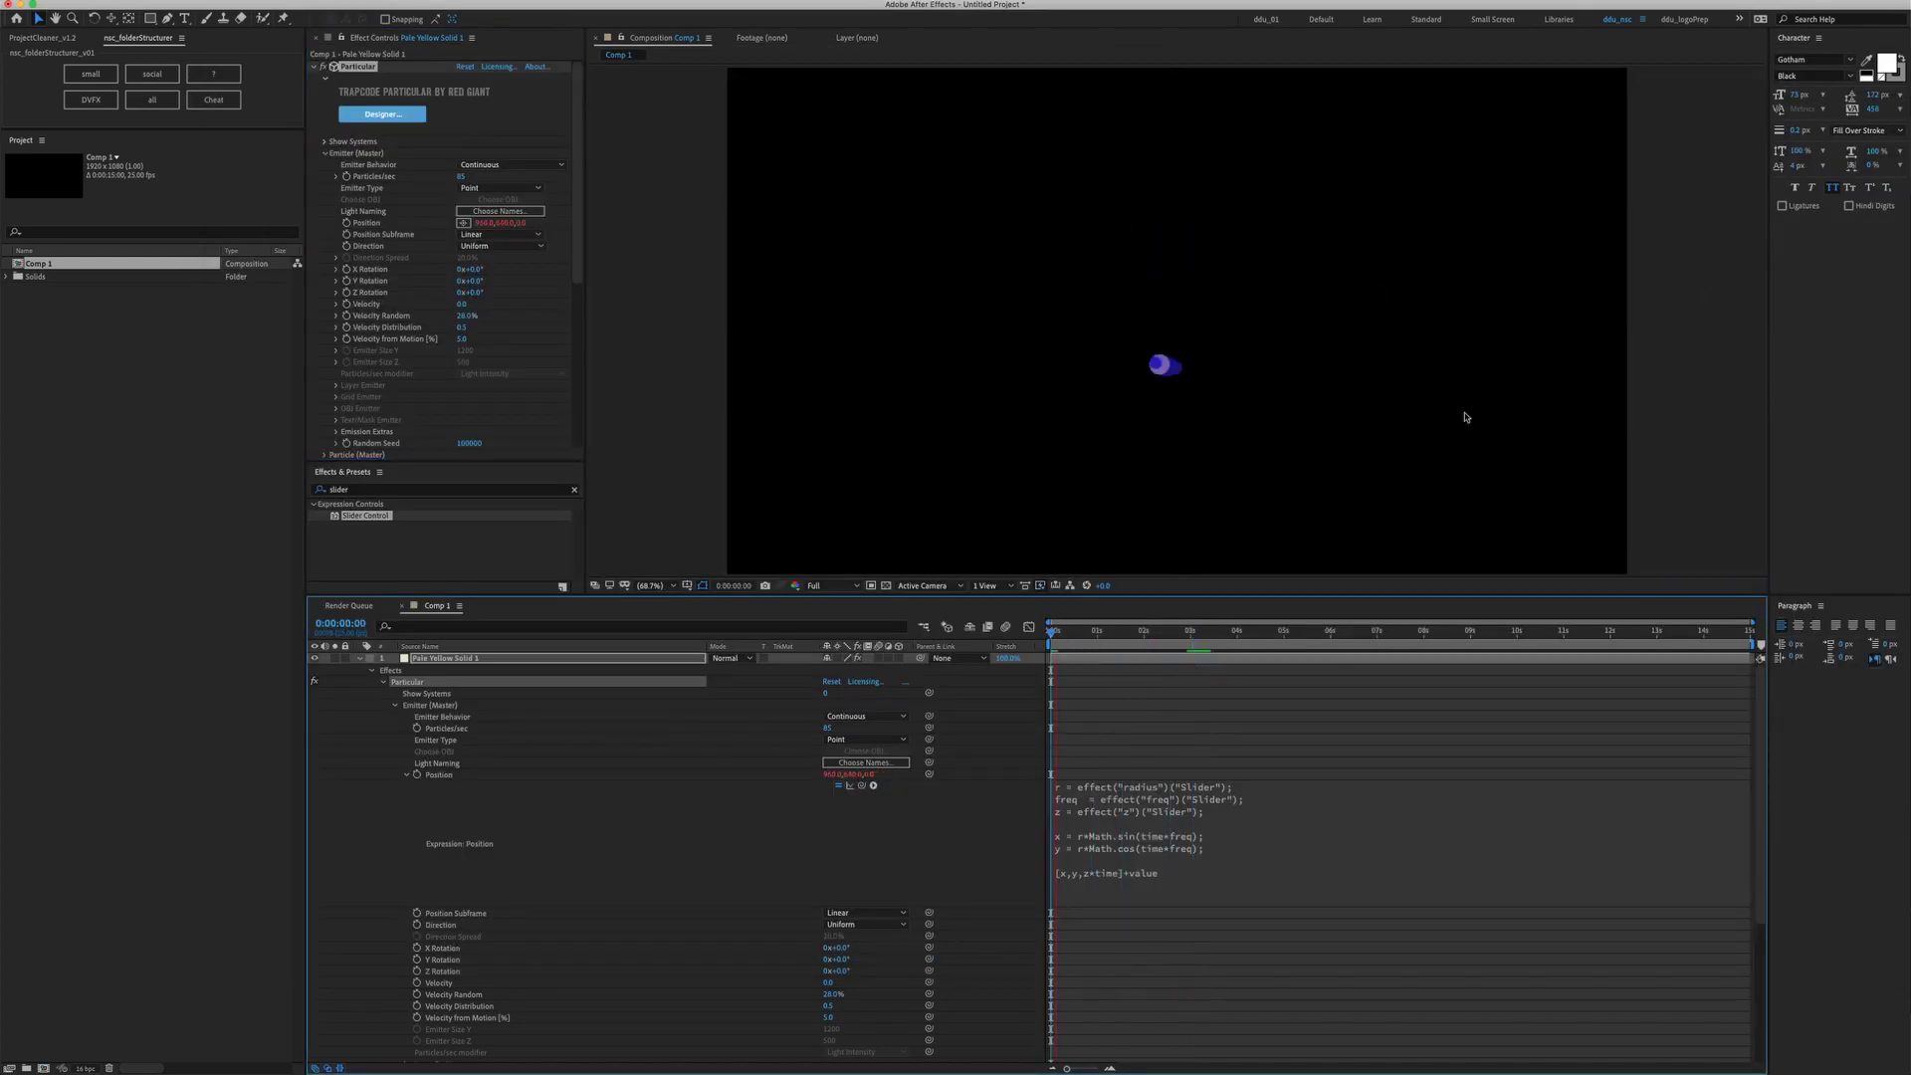
{"action": "key", "text": "space"}
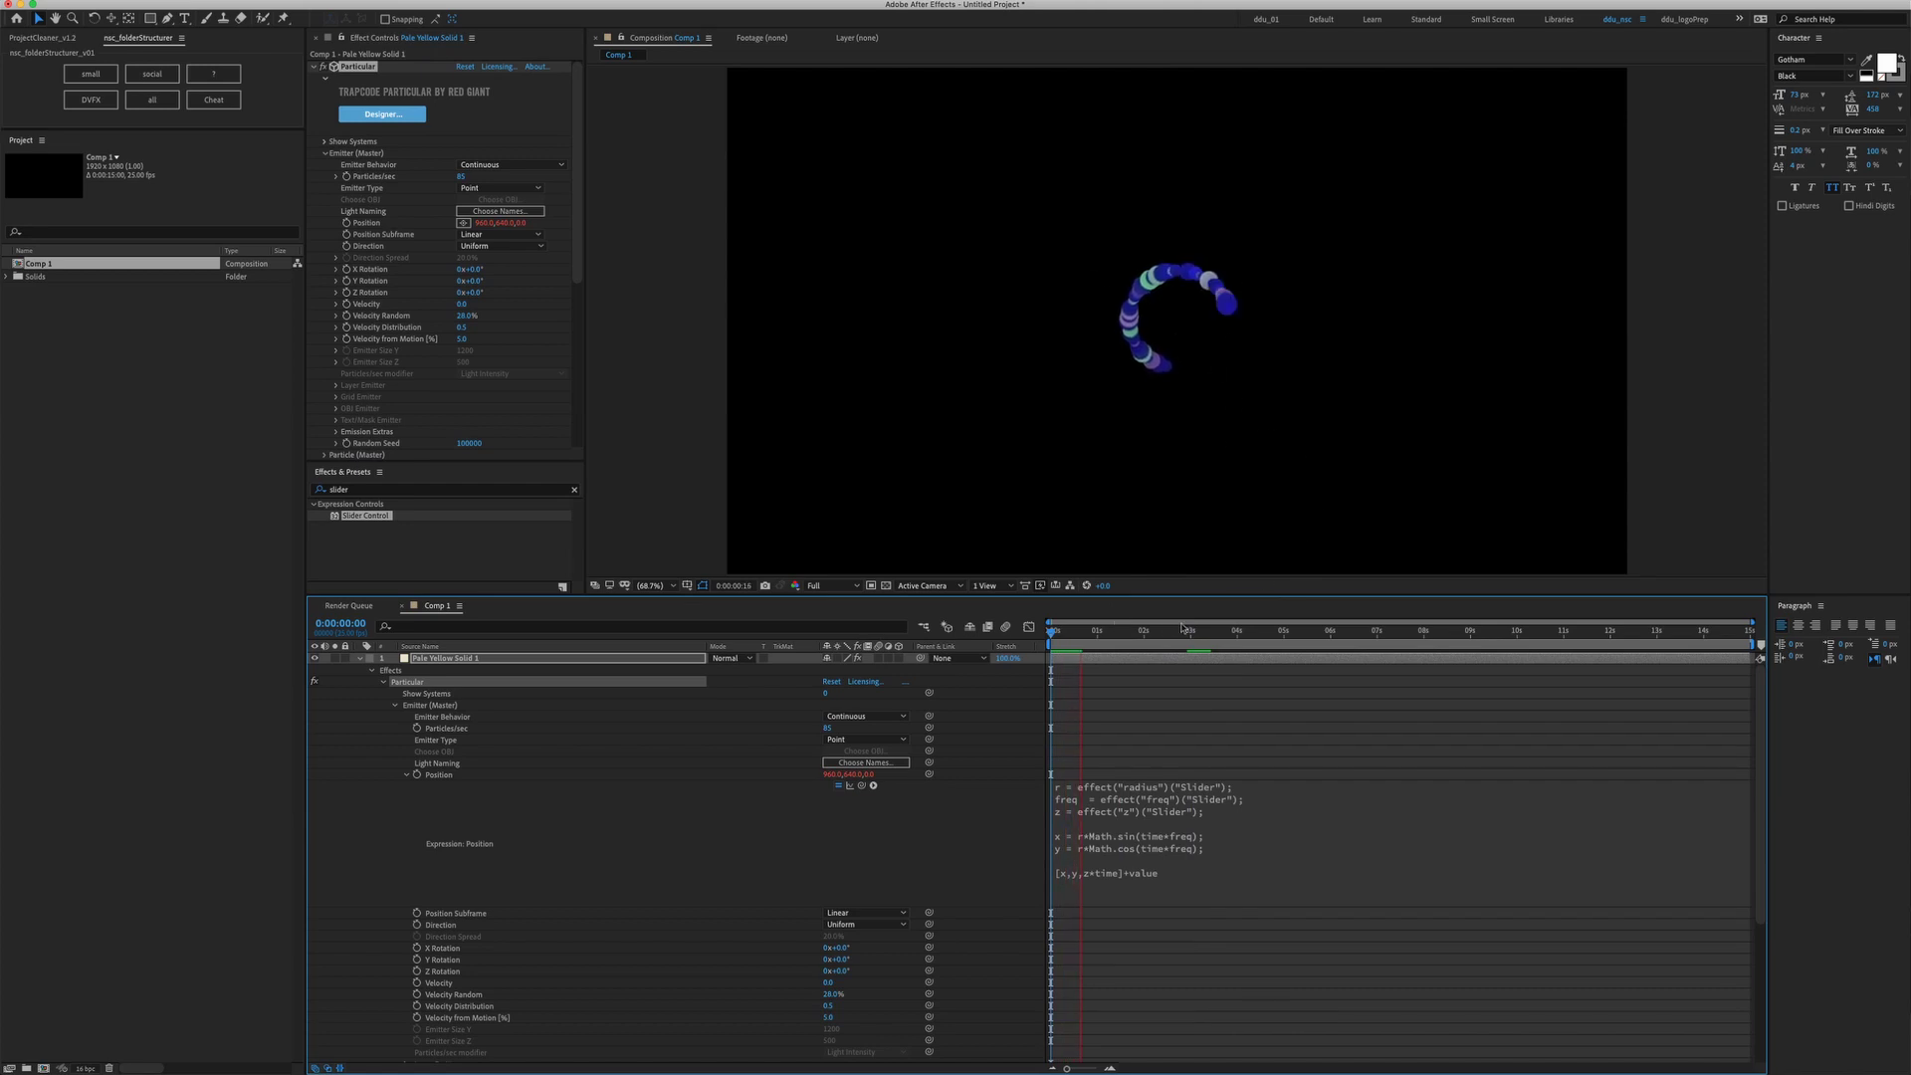
{"action": "left_click", "coordinate": [1343, 631]}
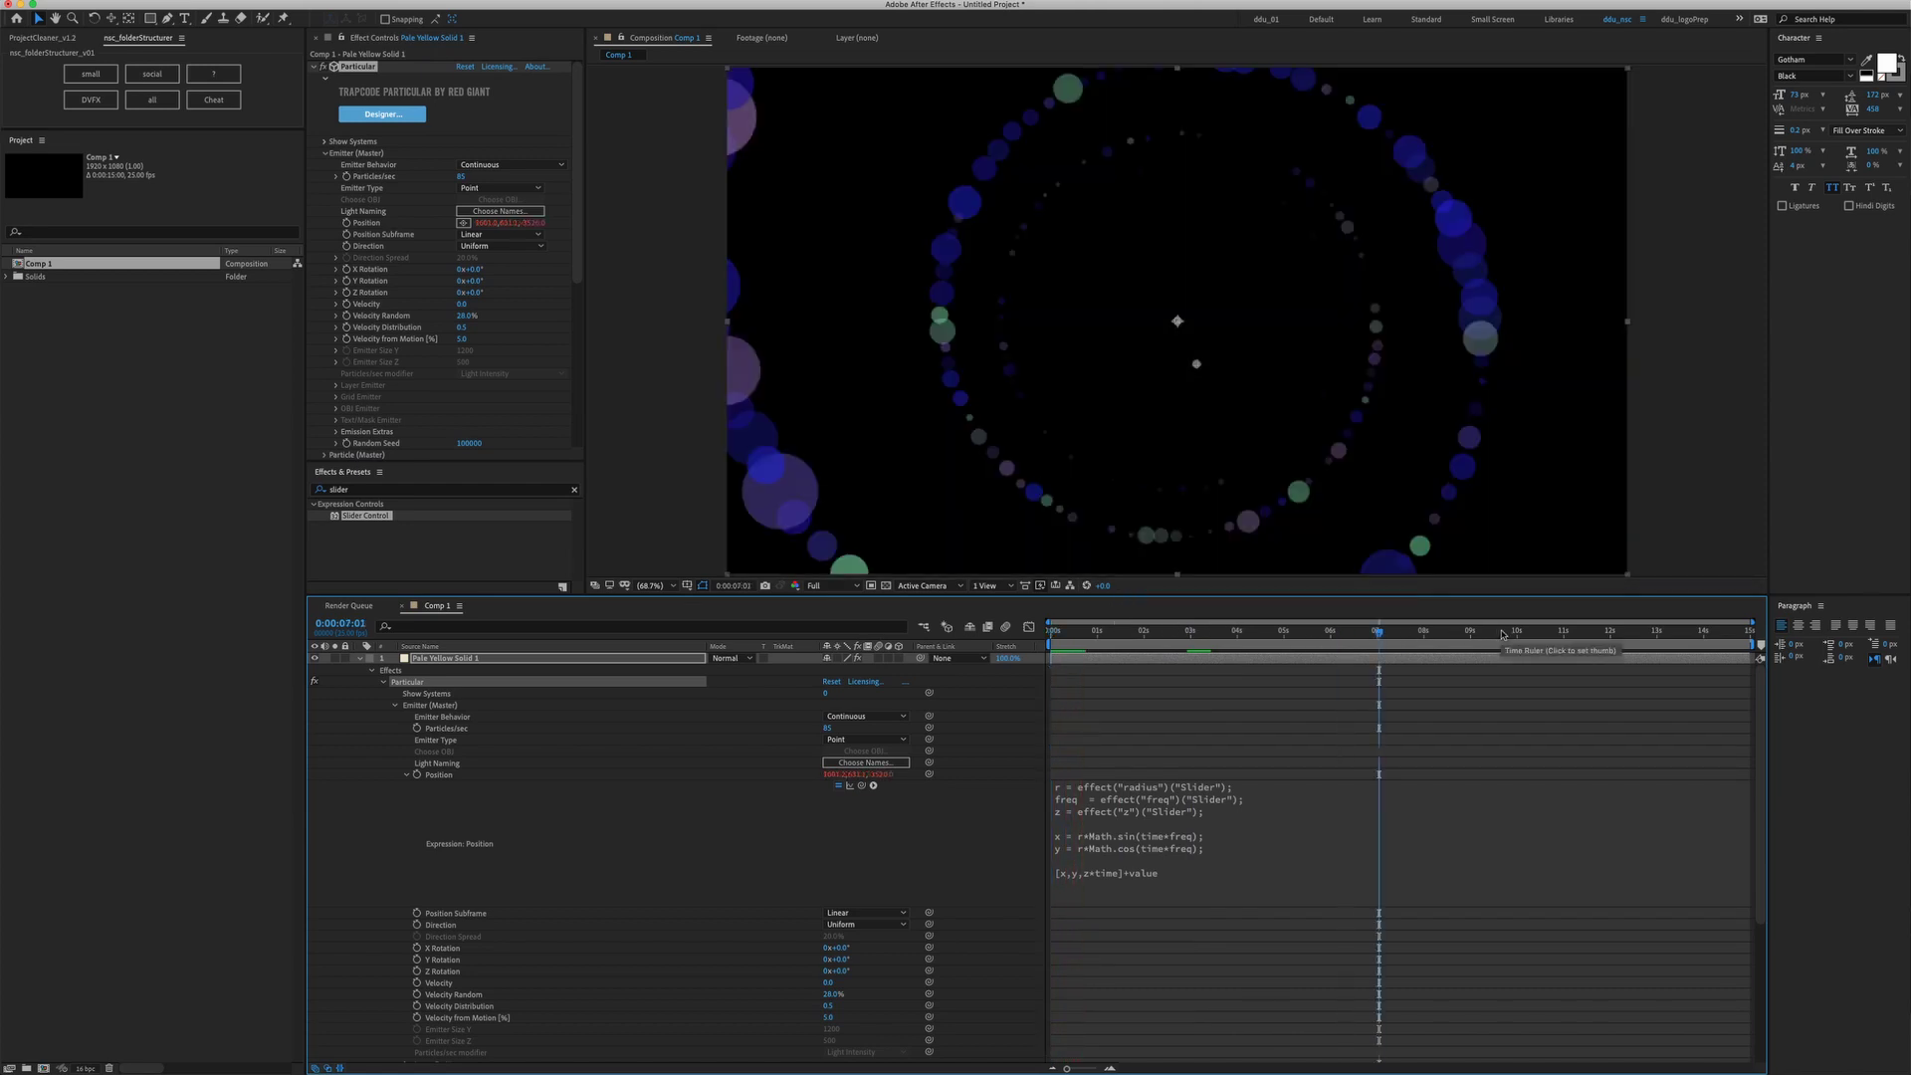
{"action": "left_click_drag", "start_coordinate": [1284, 639], "coordinate": [1190, 637]}
{"action": "left_click", "coordinate": [1284, 637]}
{"action": "key", "text": "space"}
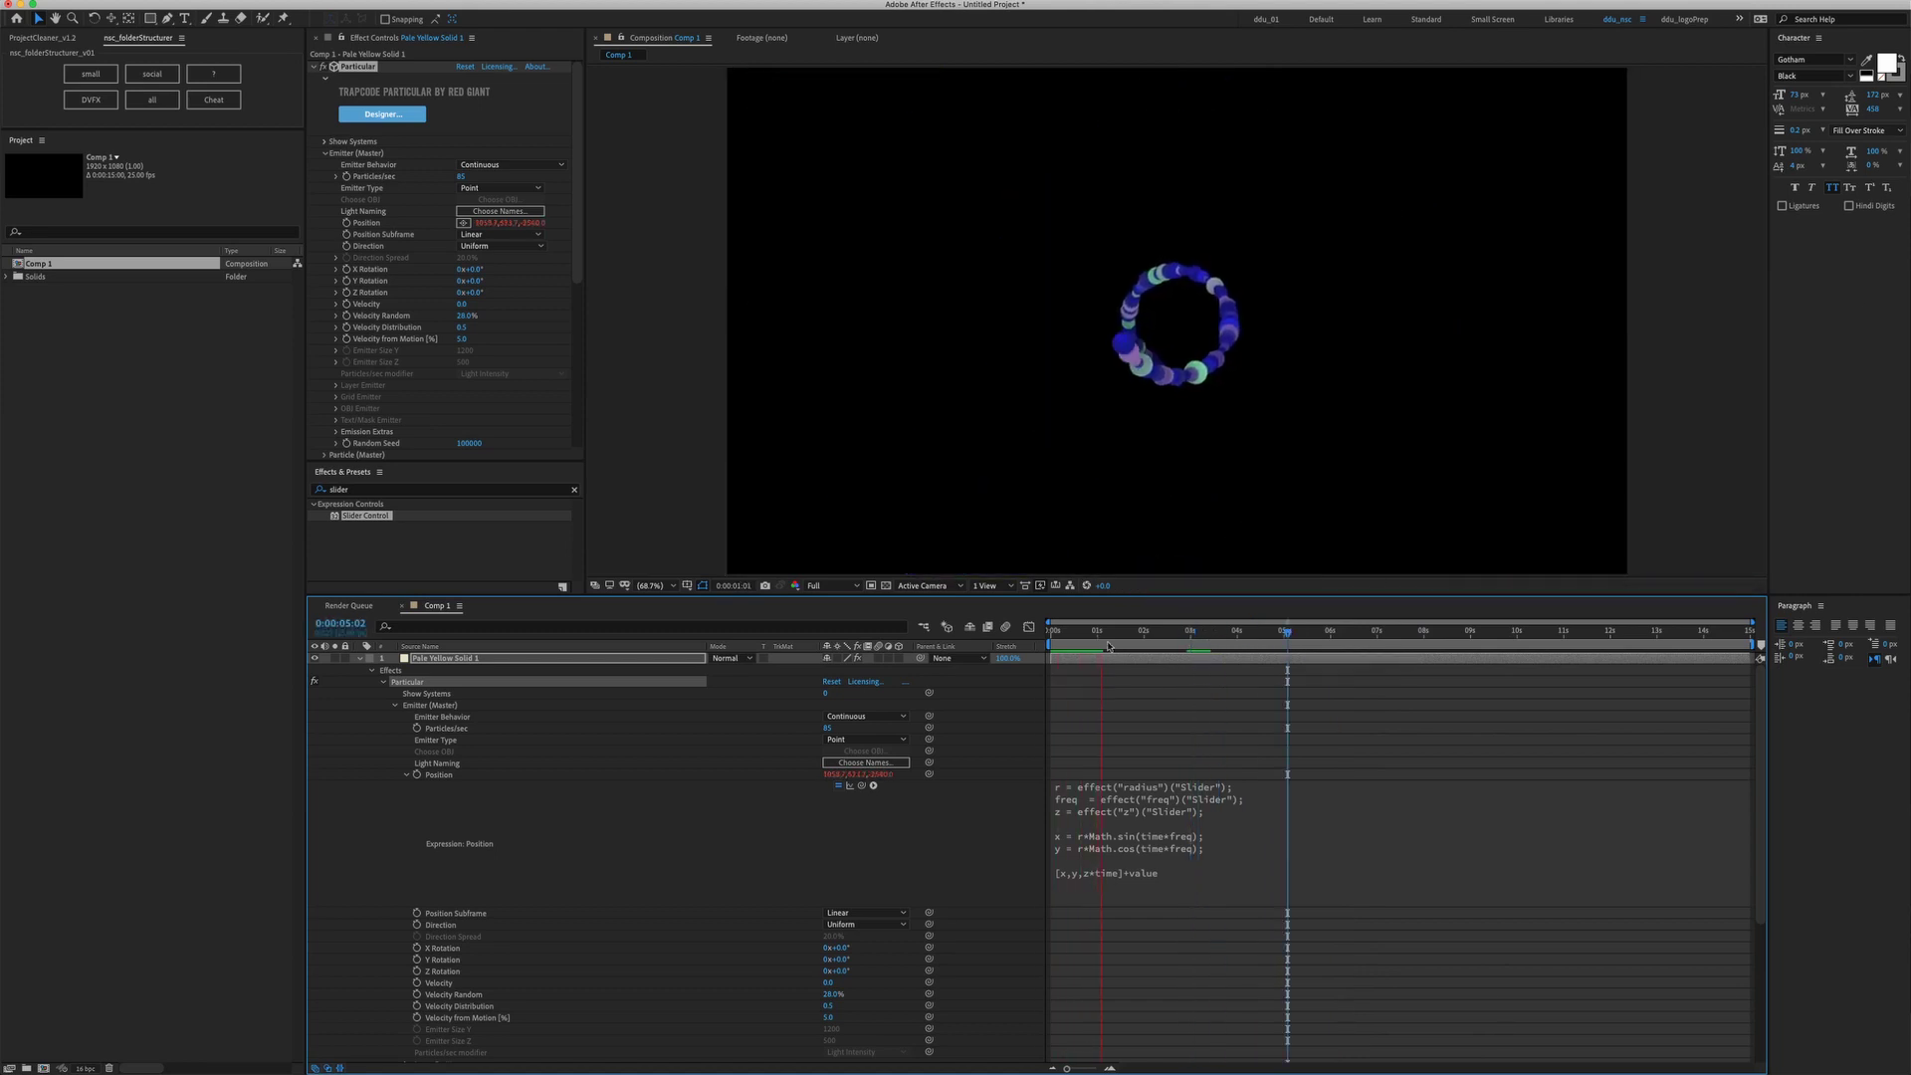
{"action": "left_click", "coordinate": [1226, 637]}
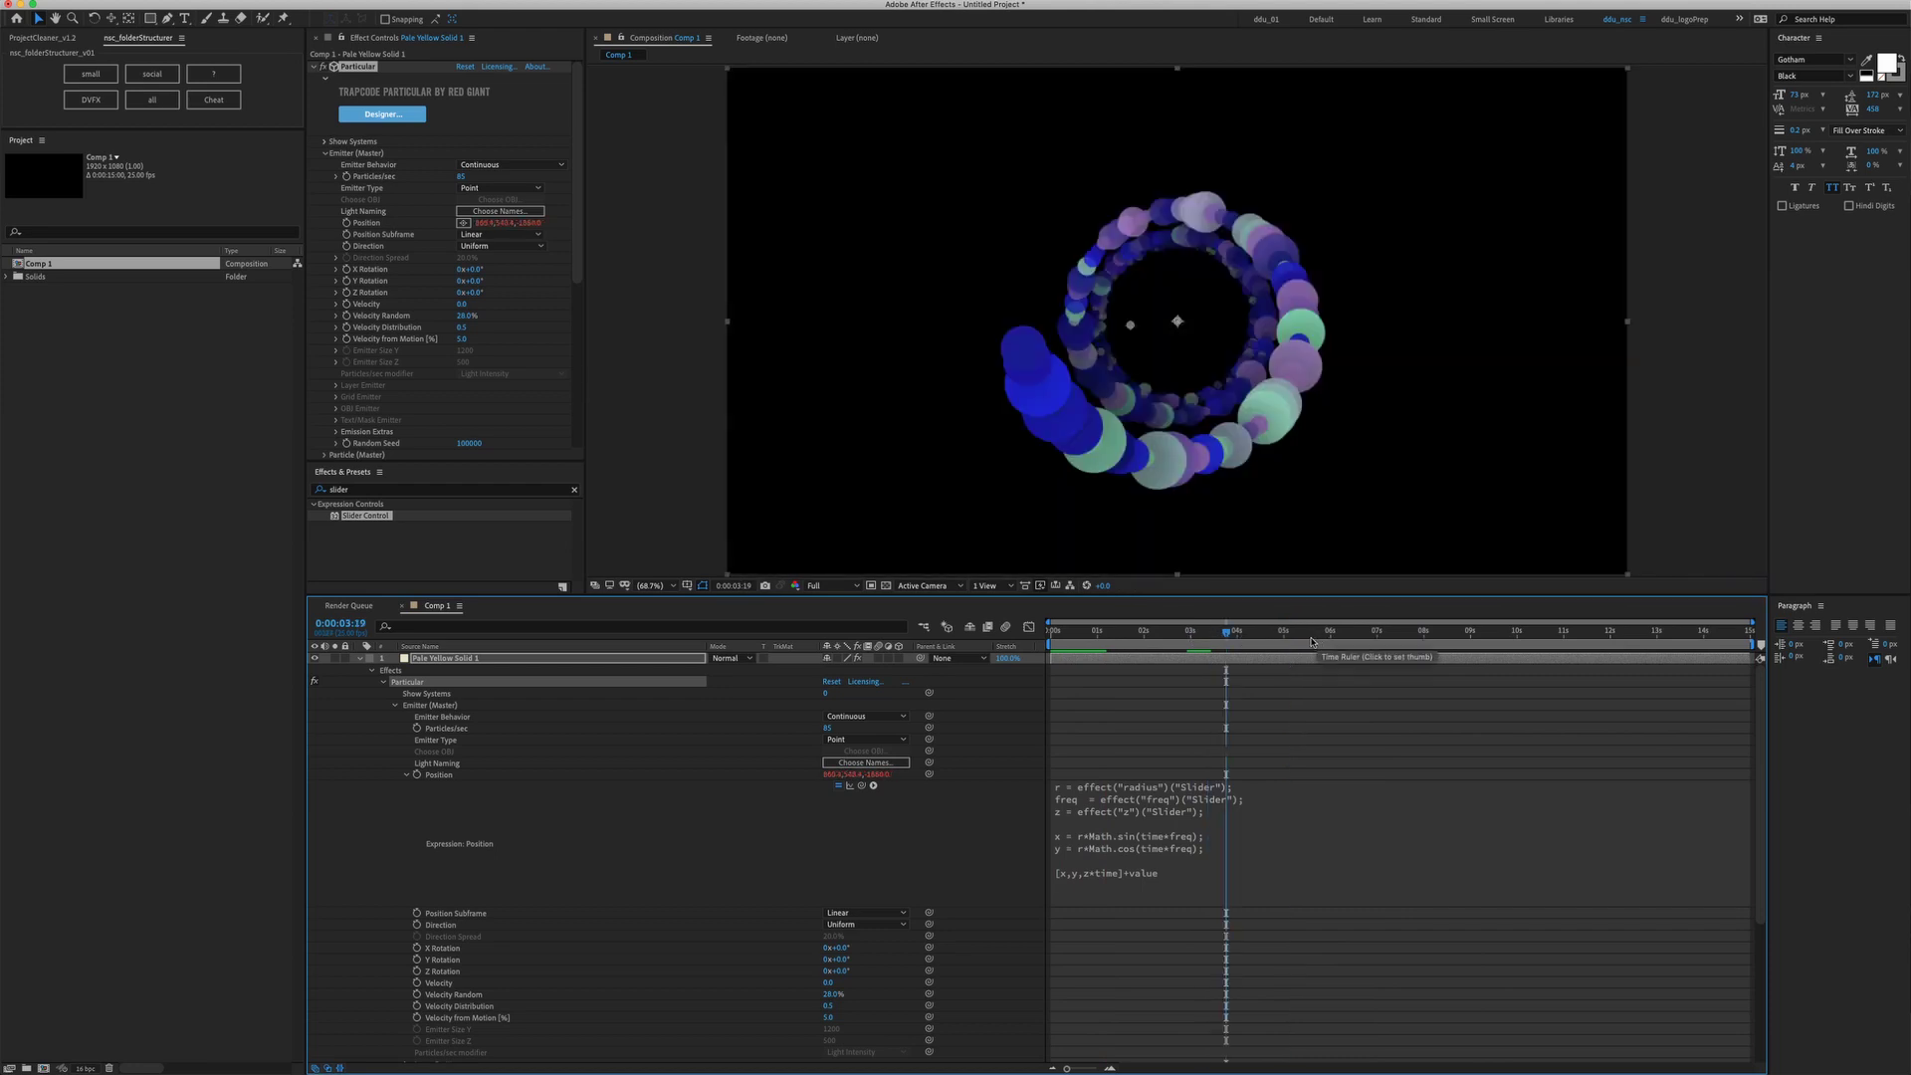
{"action": "left_click", "coordinate": [314, 67]}
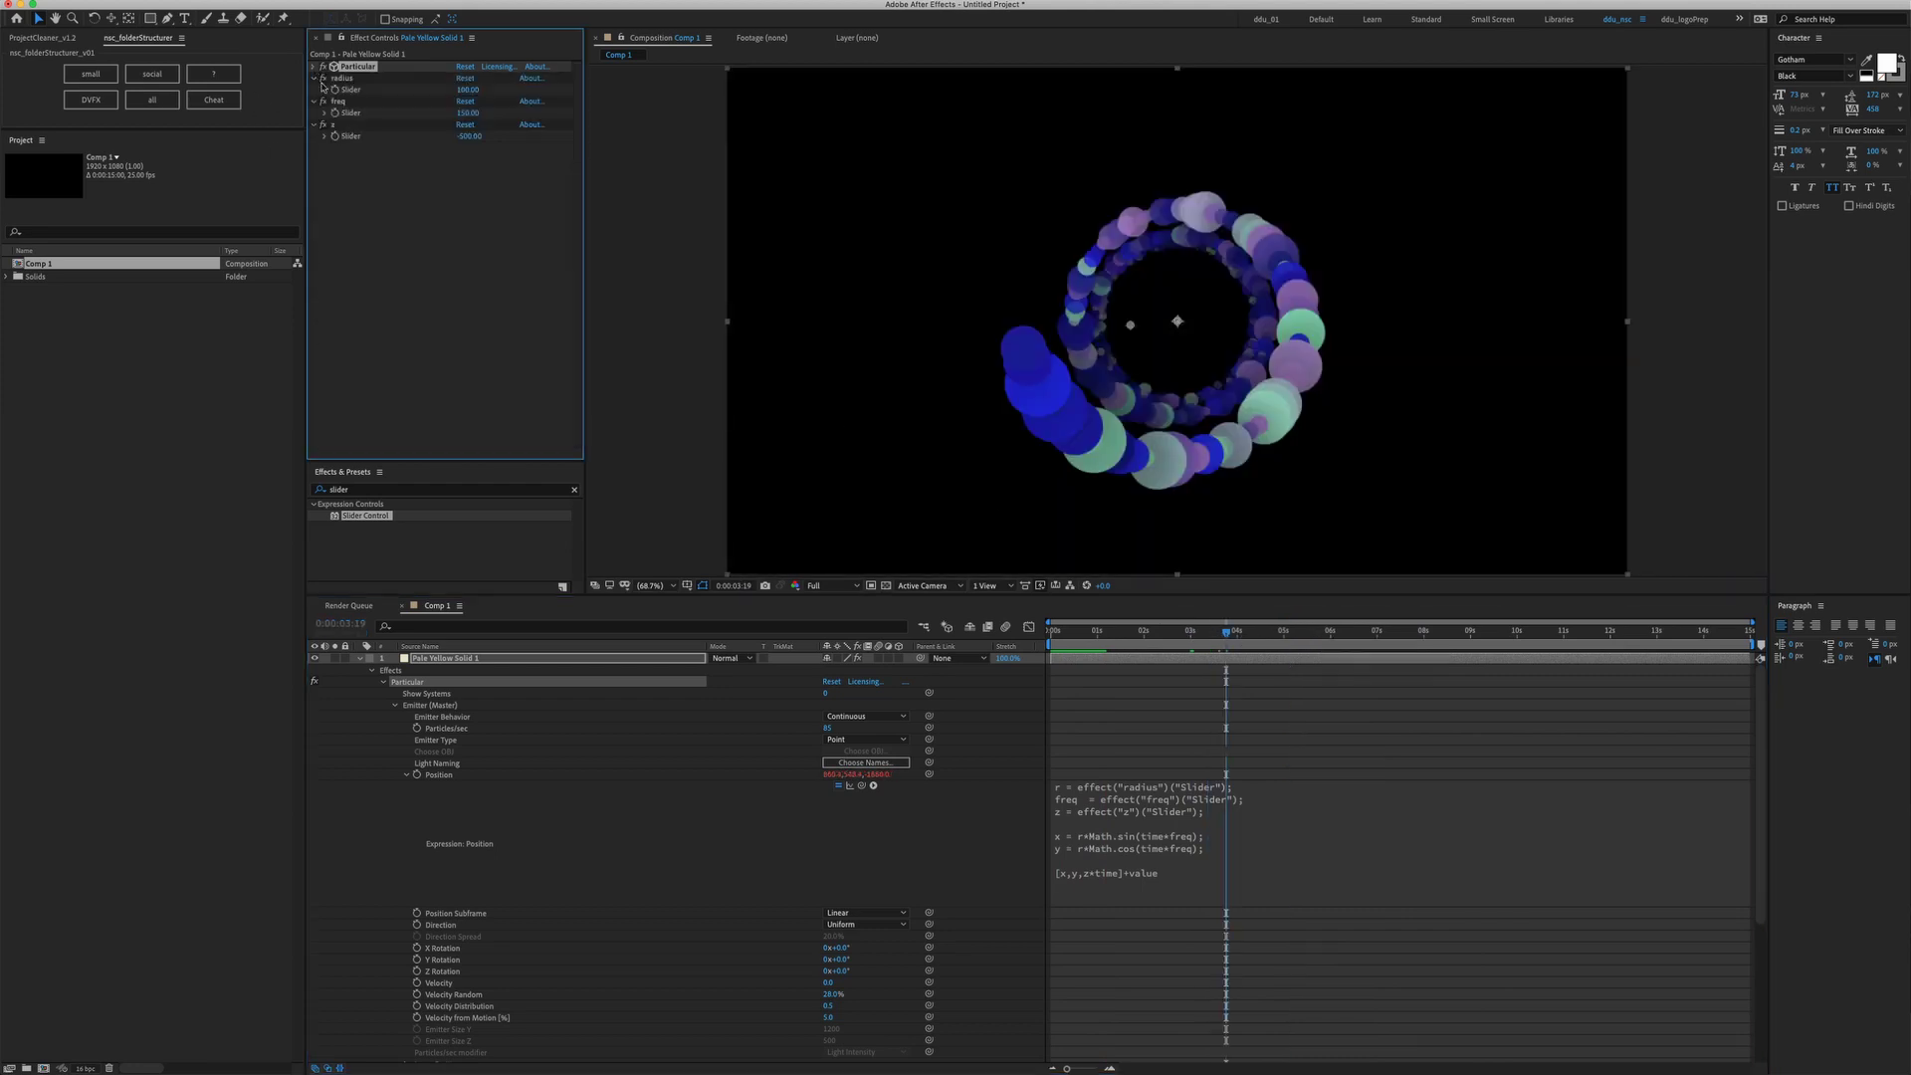
{"action": "left_click", "coordinate": [502, 89]}
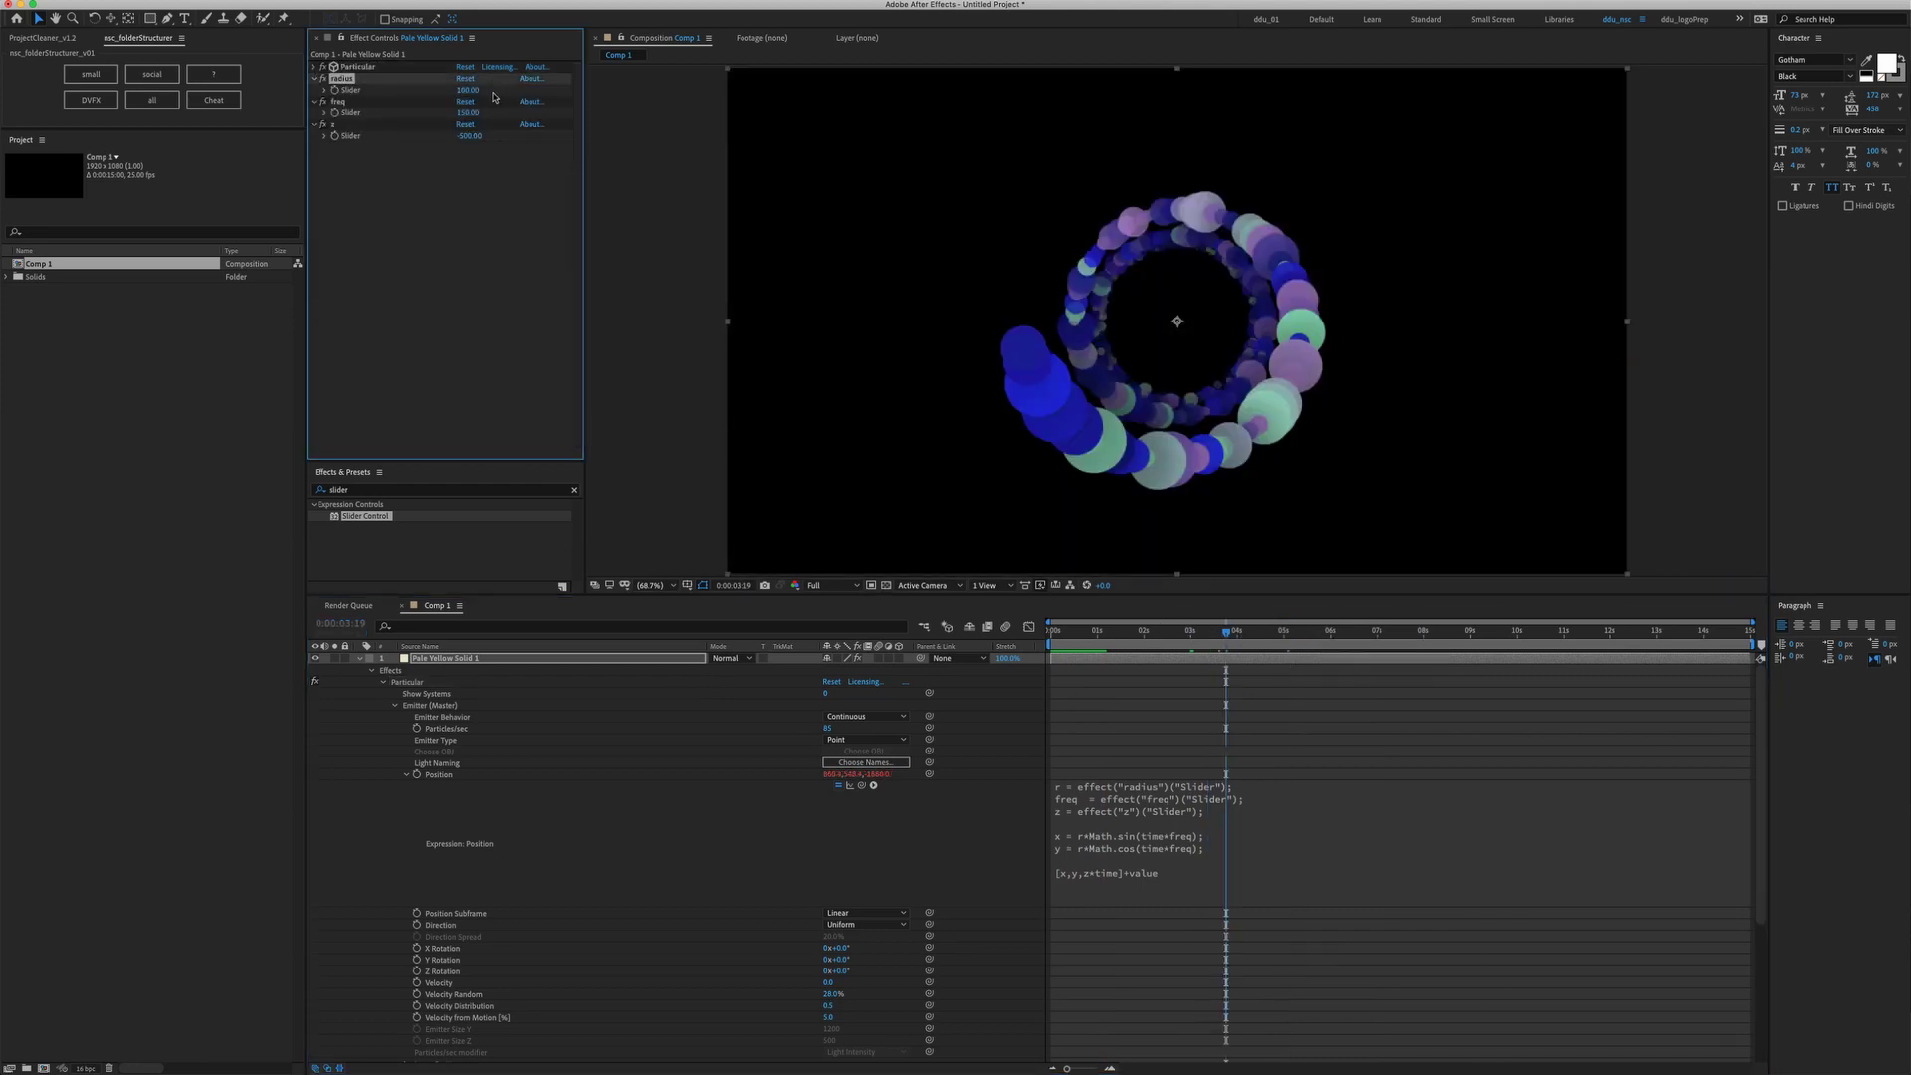
{"action": "mouse_move", "coordinate": [486, 90]}
{"action": "left_mouse_down"}
{"action": "mouse_move", "coordinate": [503, 116]}
{"action": "mouse_move", "coordinate": [538, 118]}
{"action": "mouse_move", "coordinate": [488, 113]}
{"action": "left_mouse_up"}
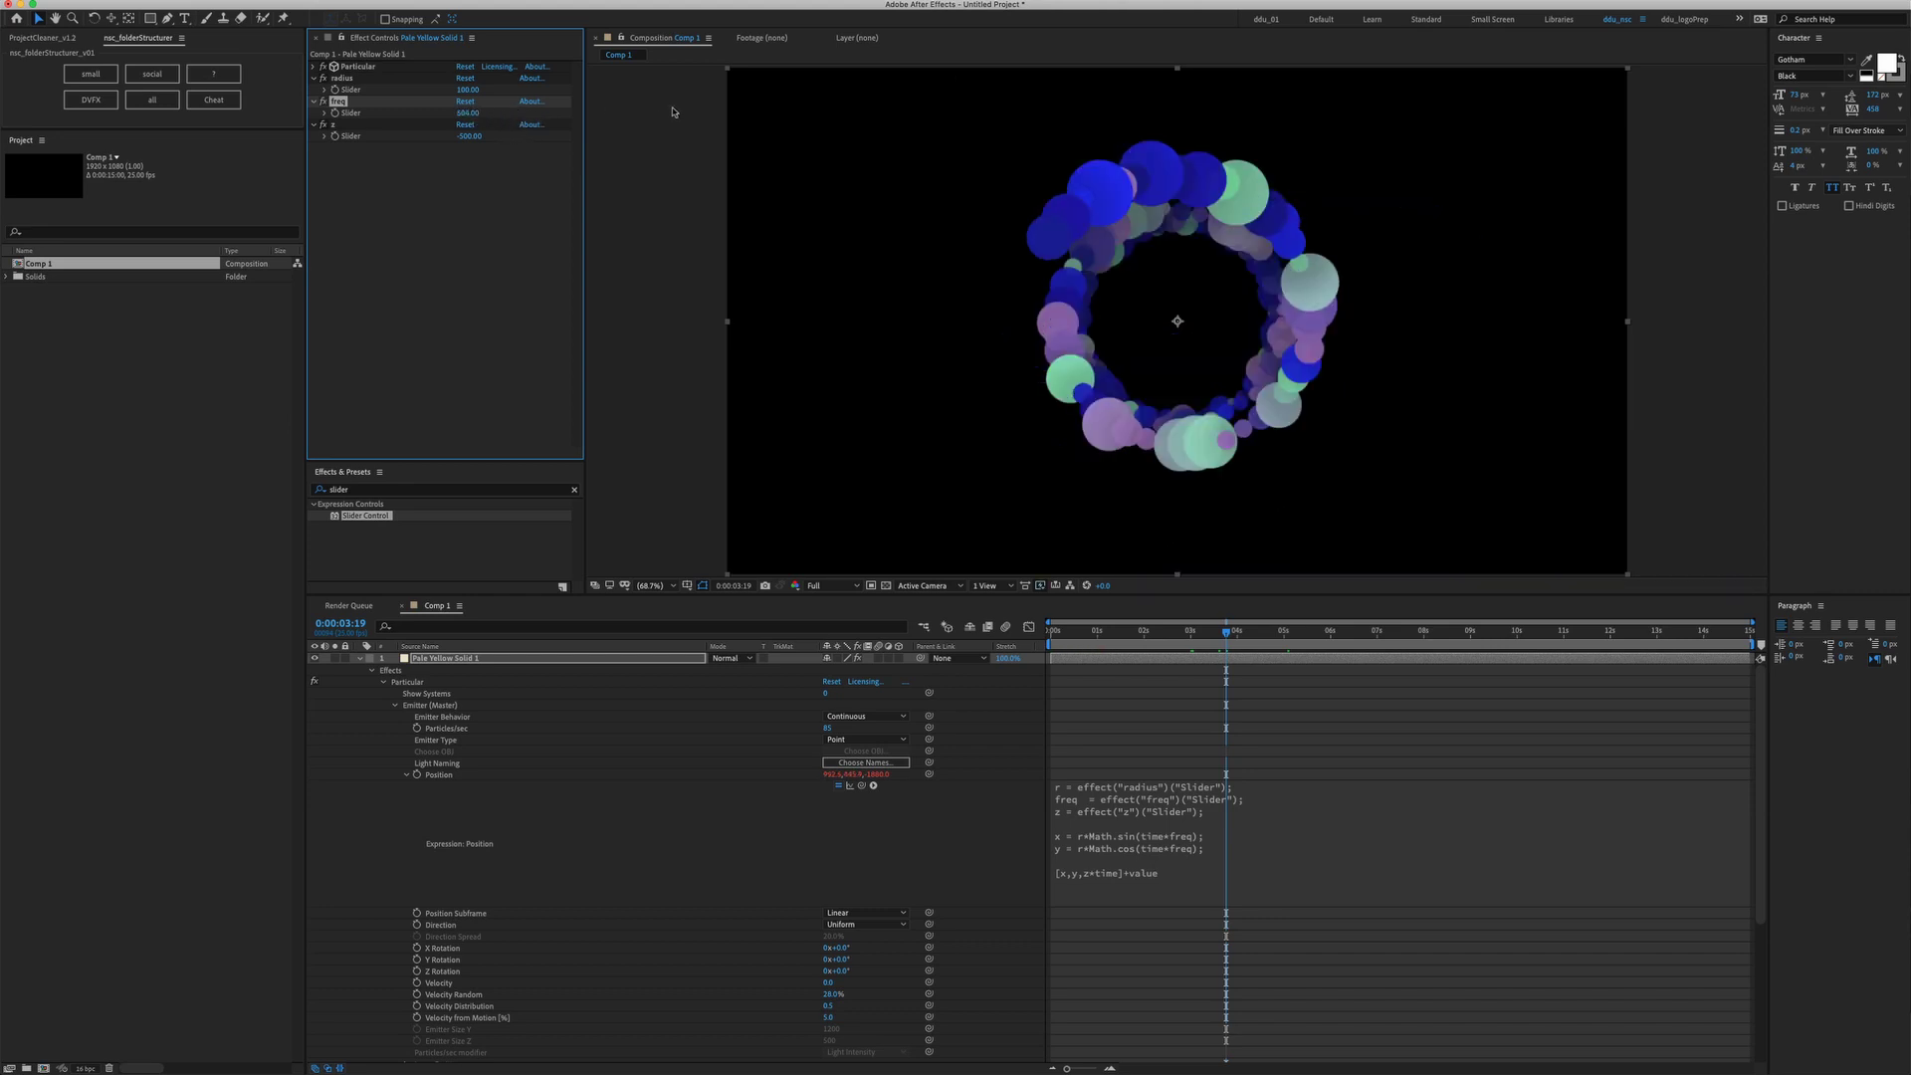
{"action": "left_click", "coordinate": [468, 115]}
{"action": "type", "text": "150"}
{"action": "key", "text": "Return"}
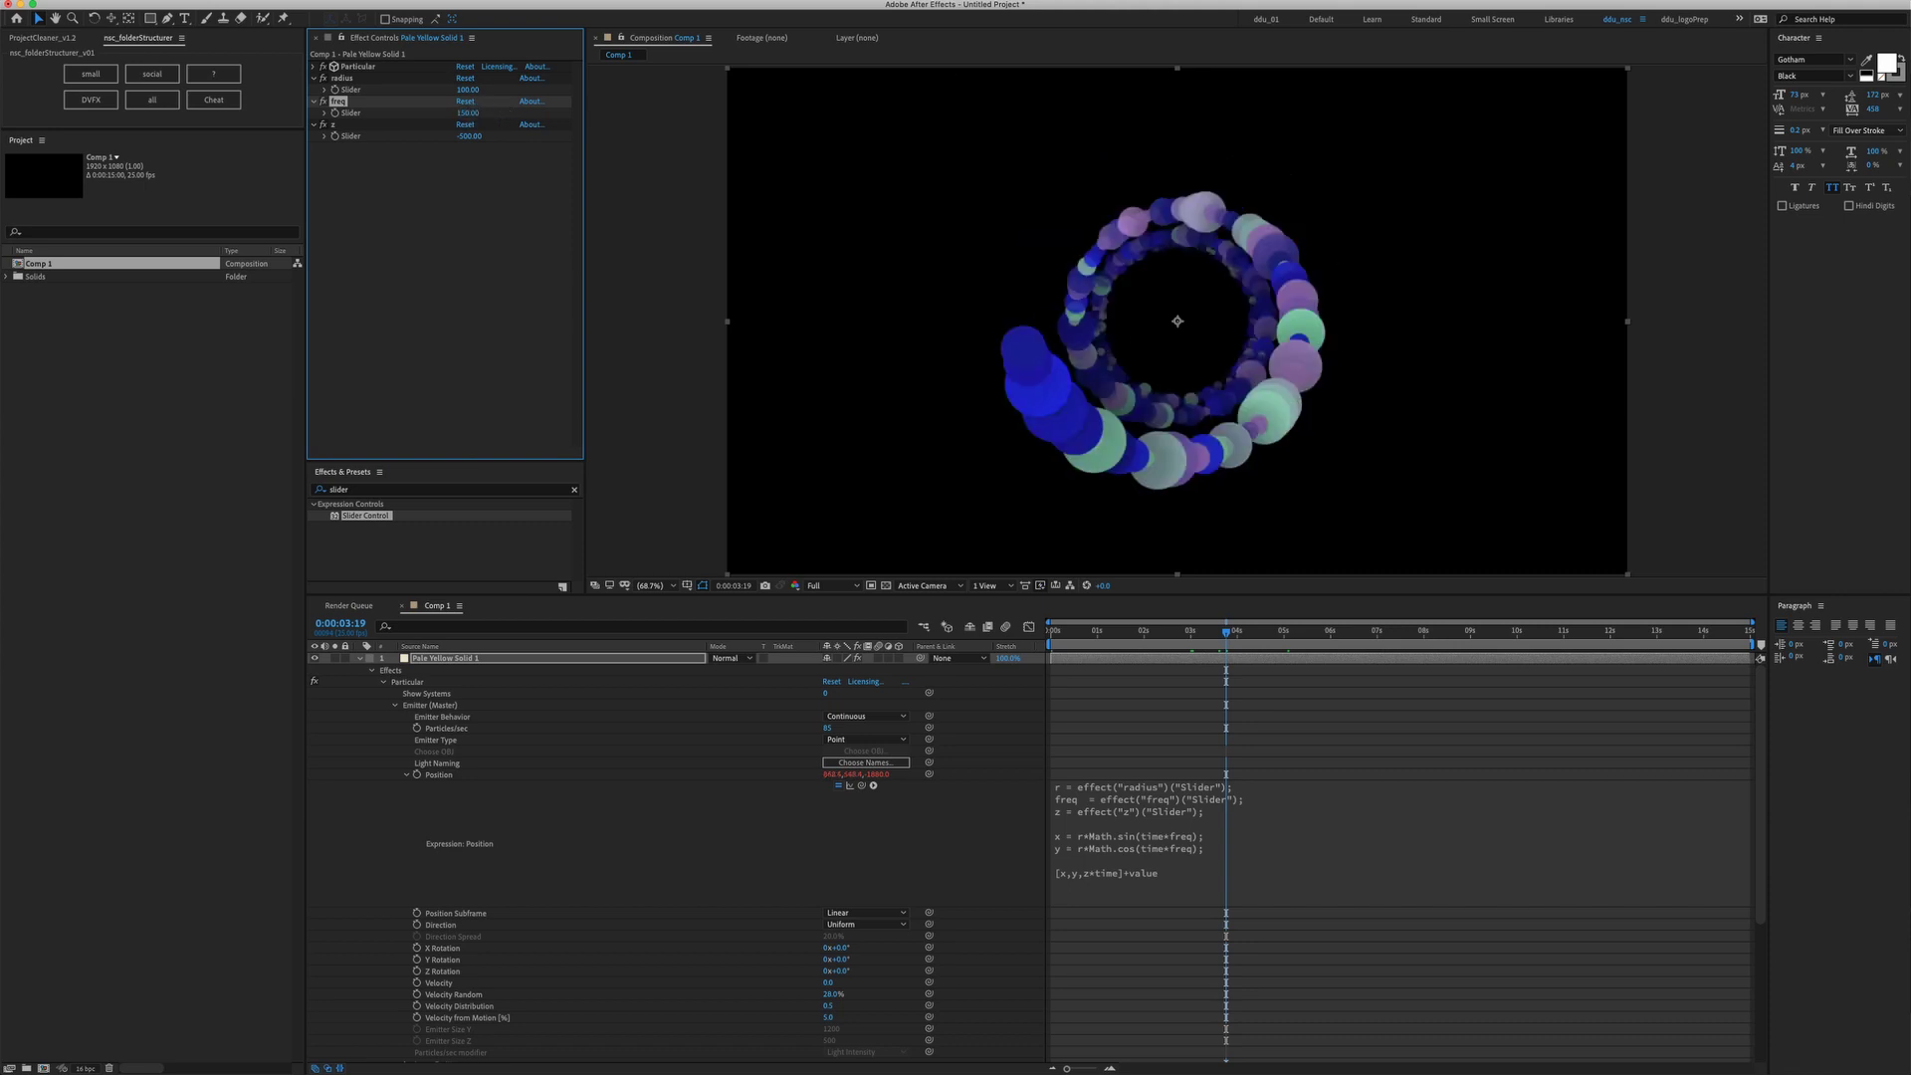
{"action": "left_click", "coordinate": [360, 657]}
Duplicate Pale Yellow Solid 1 and reveal its Position expression
{"action": "left_click", "coordinate": [451, 660]}
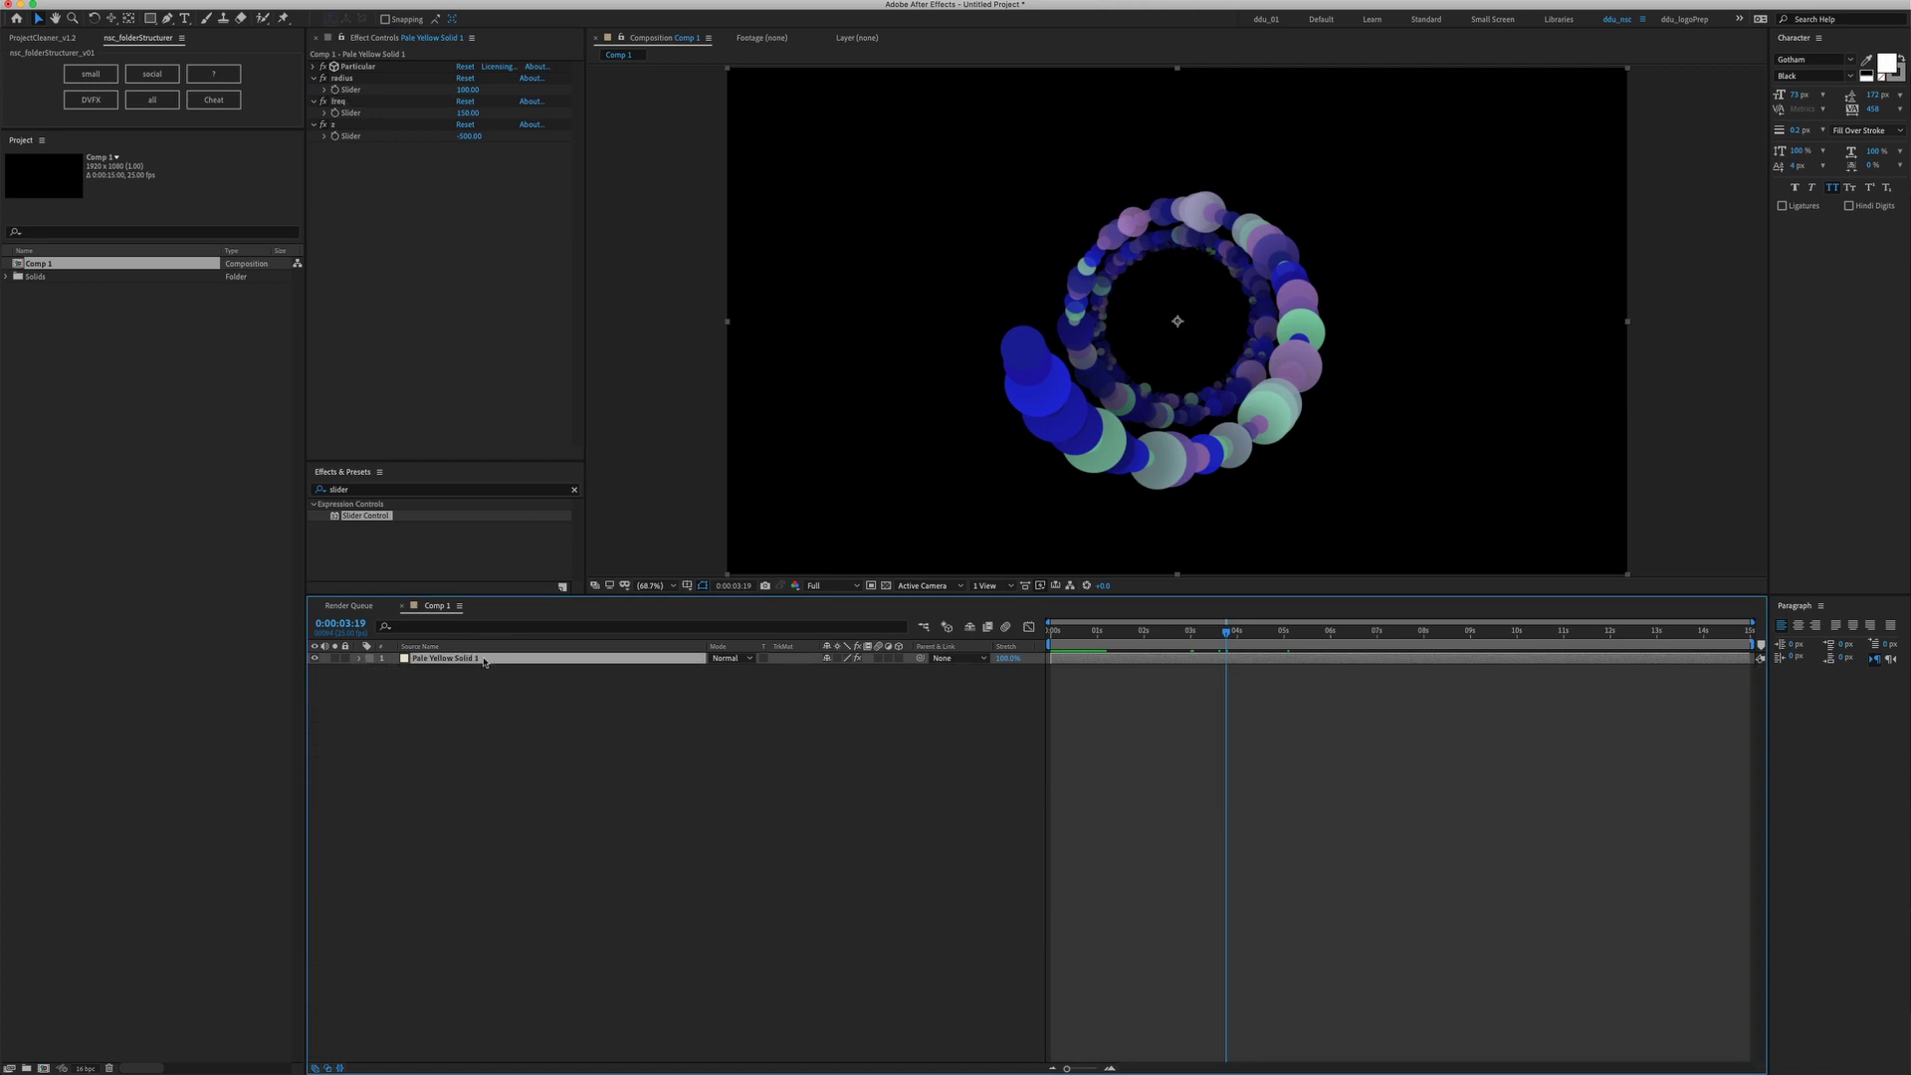
{"action": "key", "text": "ctrl+d"}
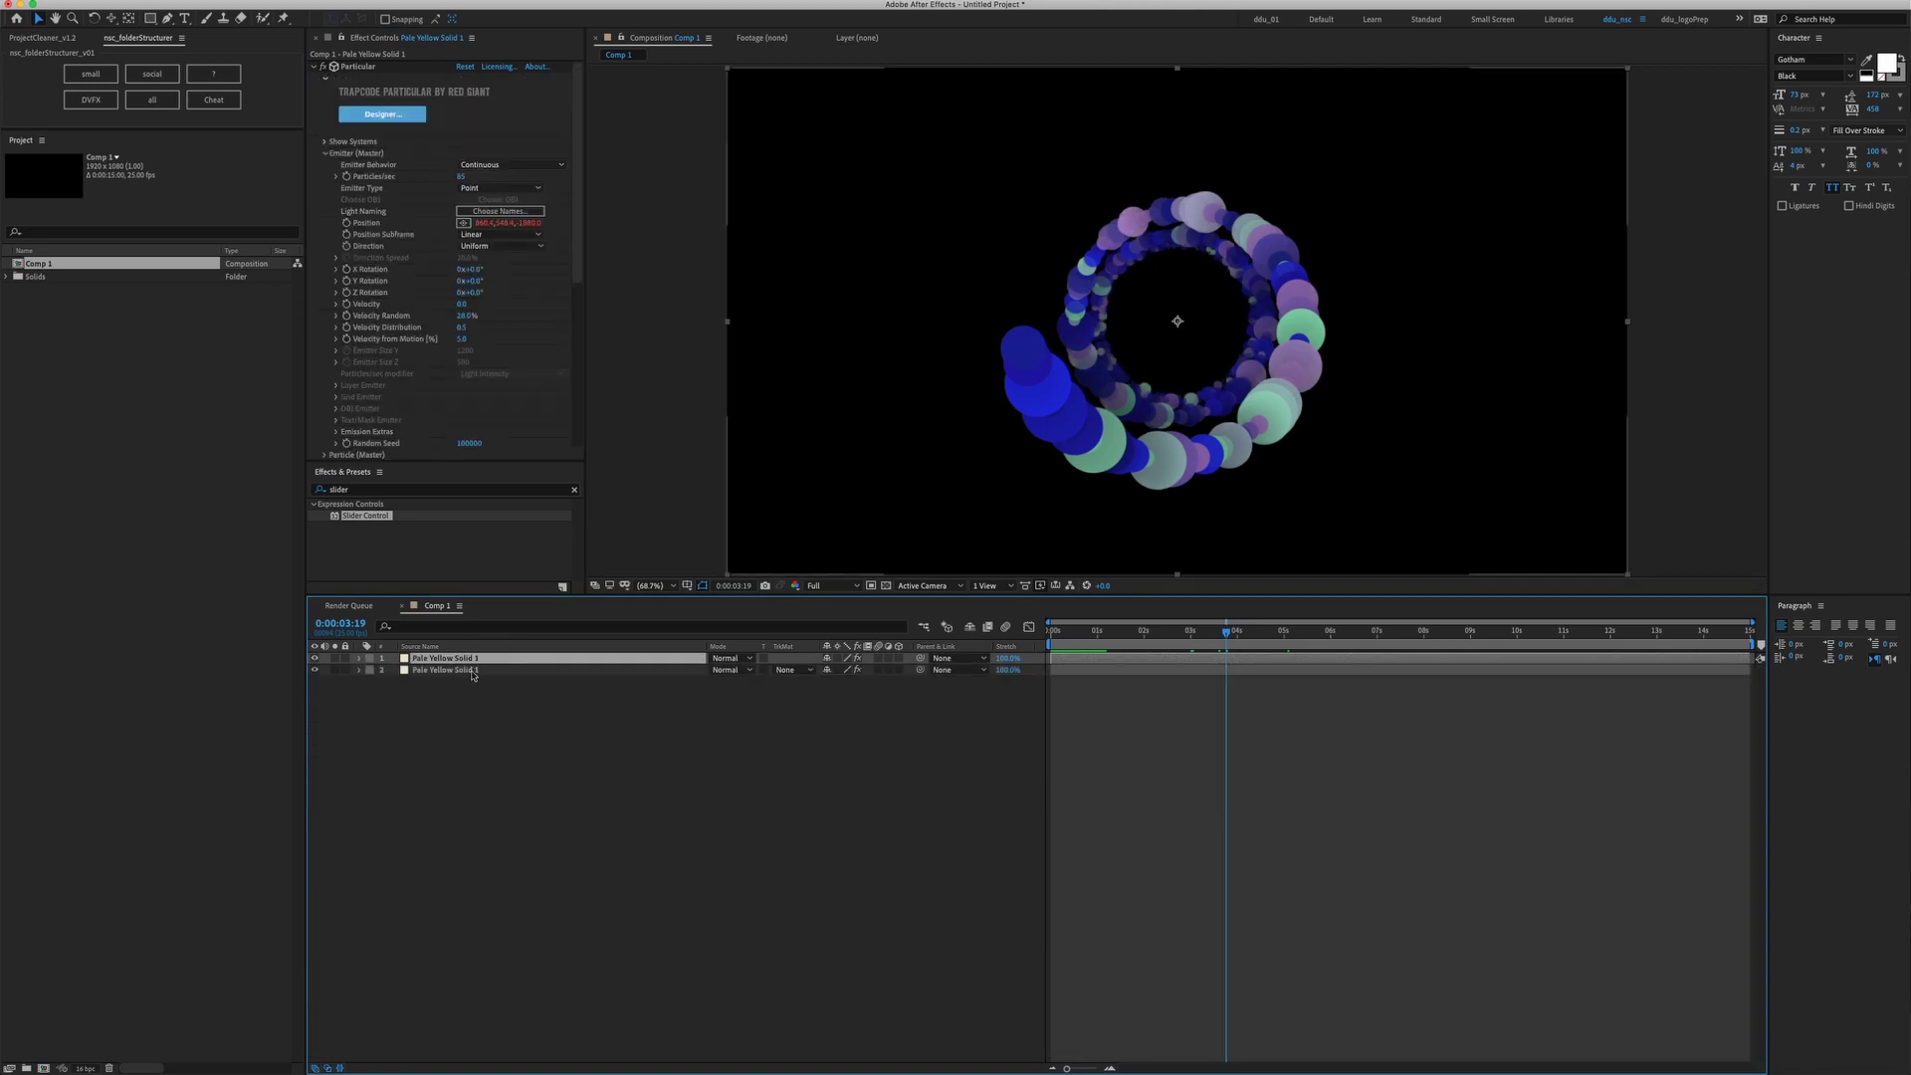
{"action": "left_click", "coordinate": [315, 67]}
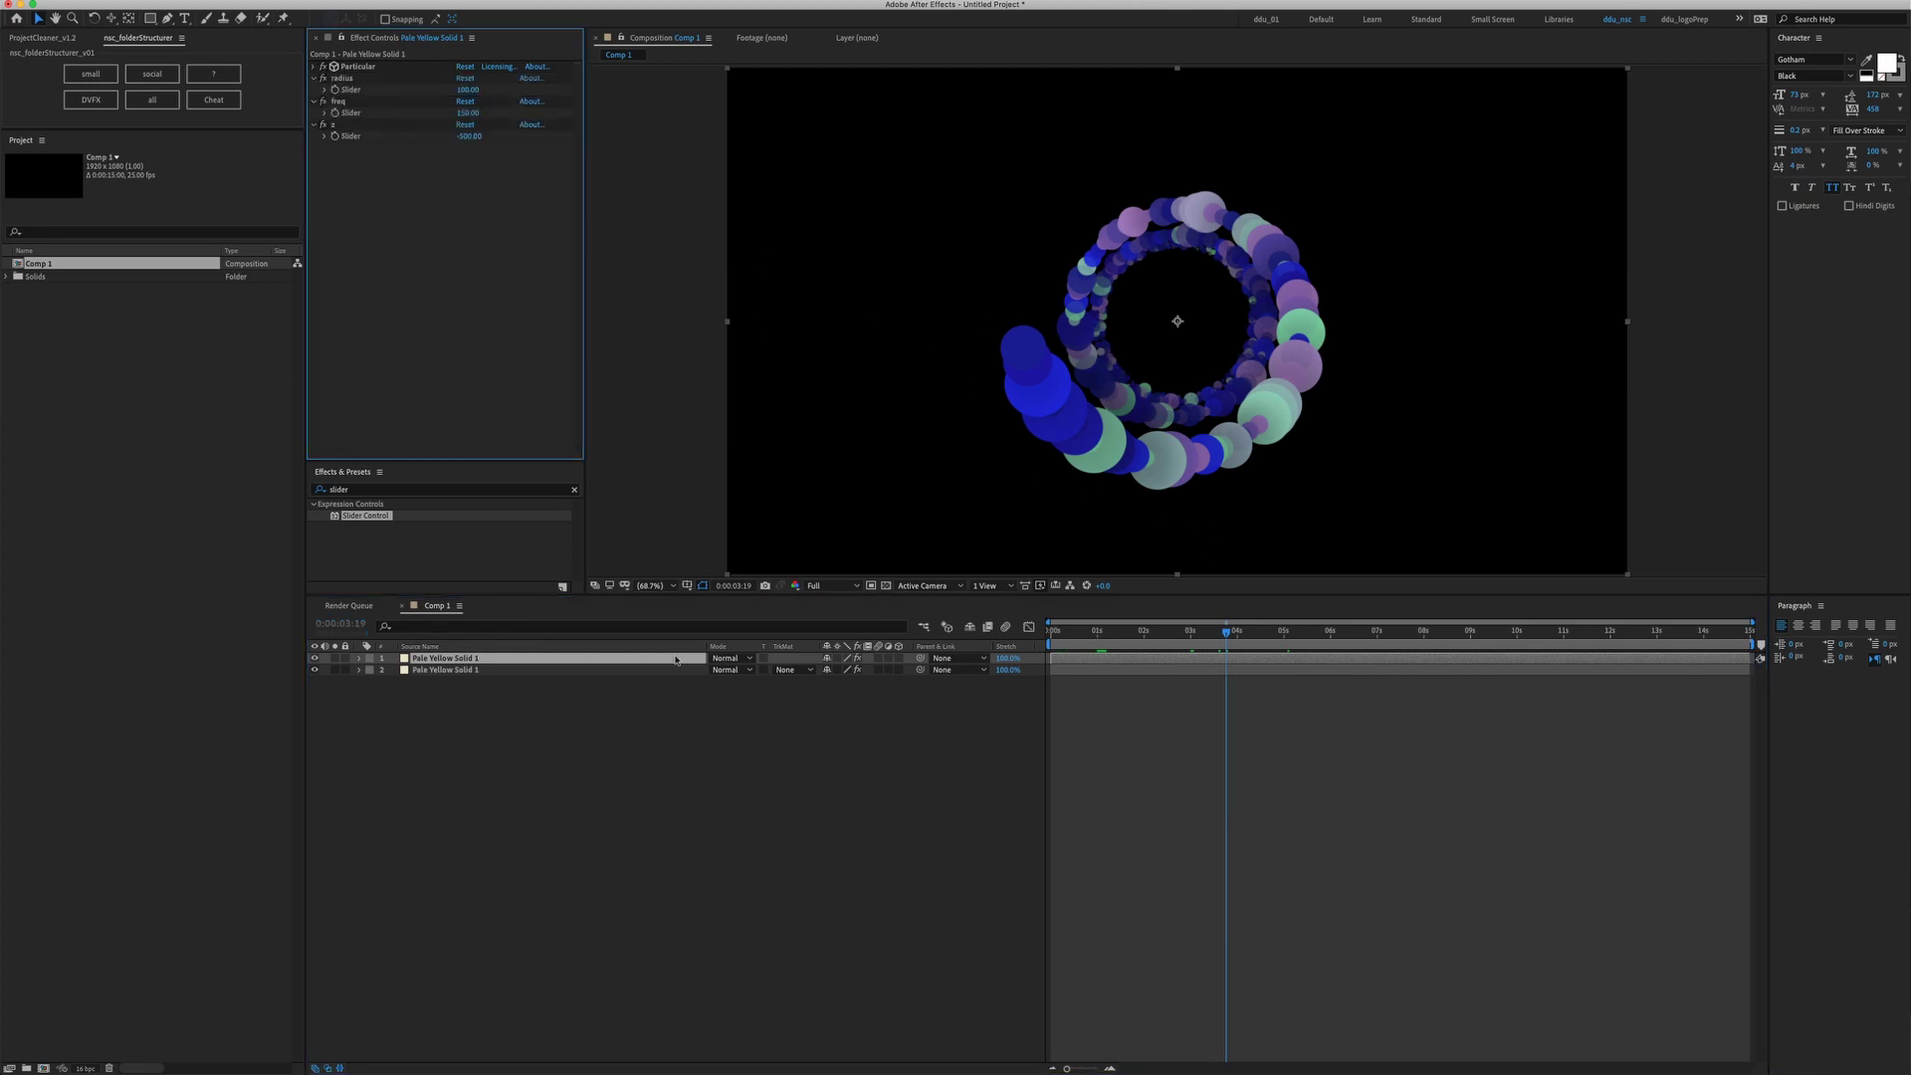
{"action": "left_click", "coordinate": [589, 663]}
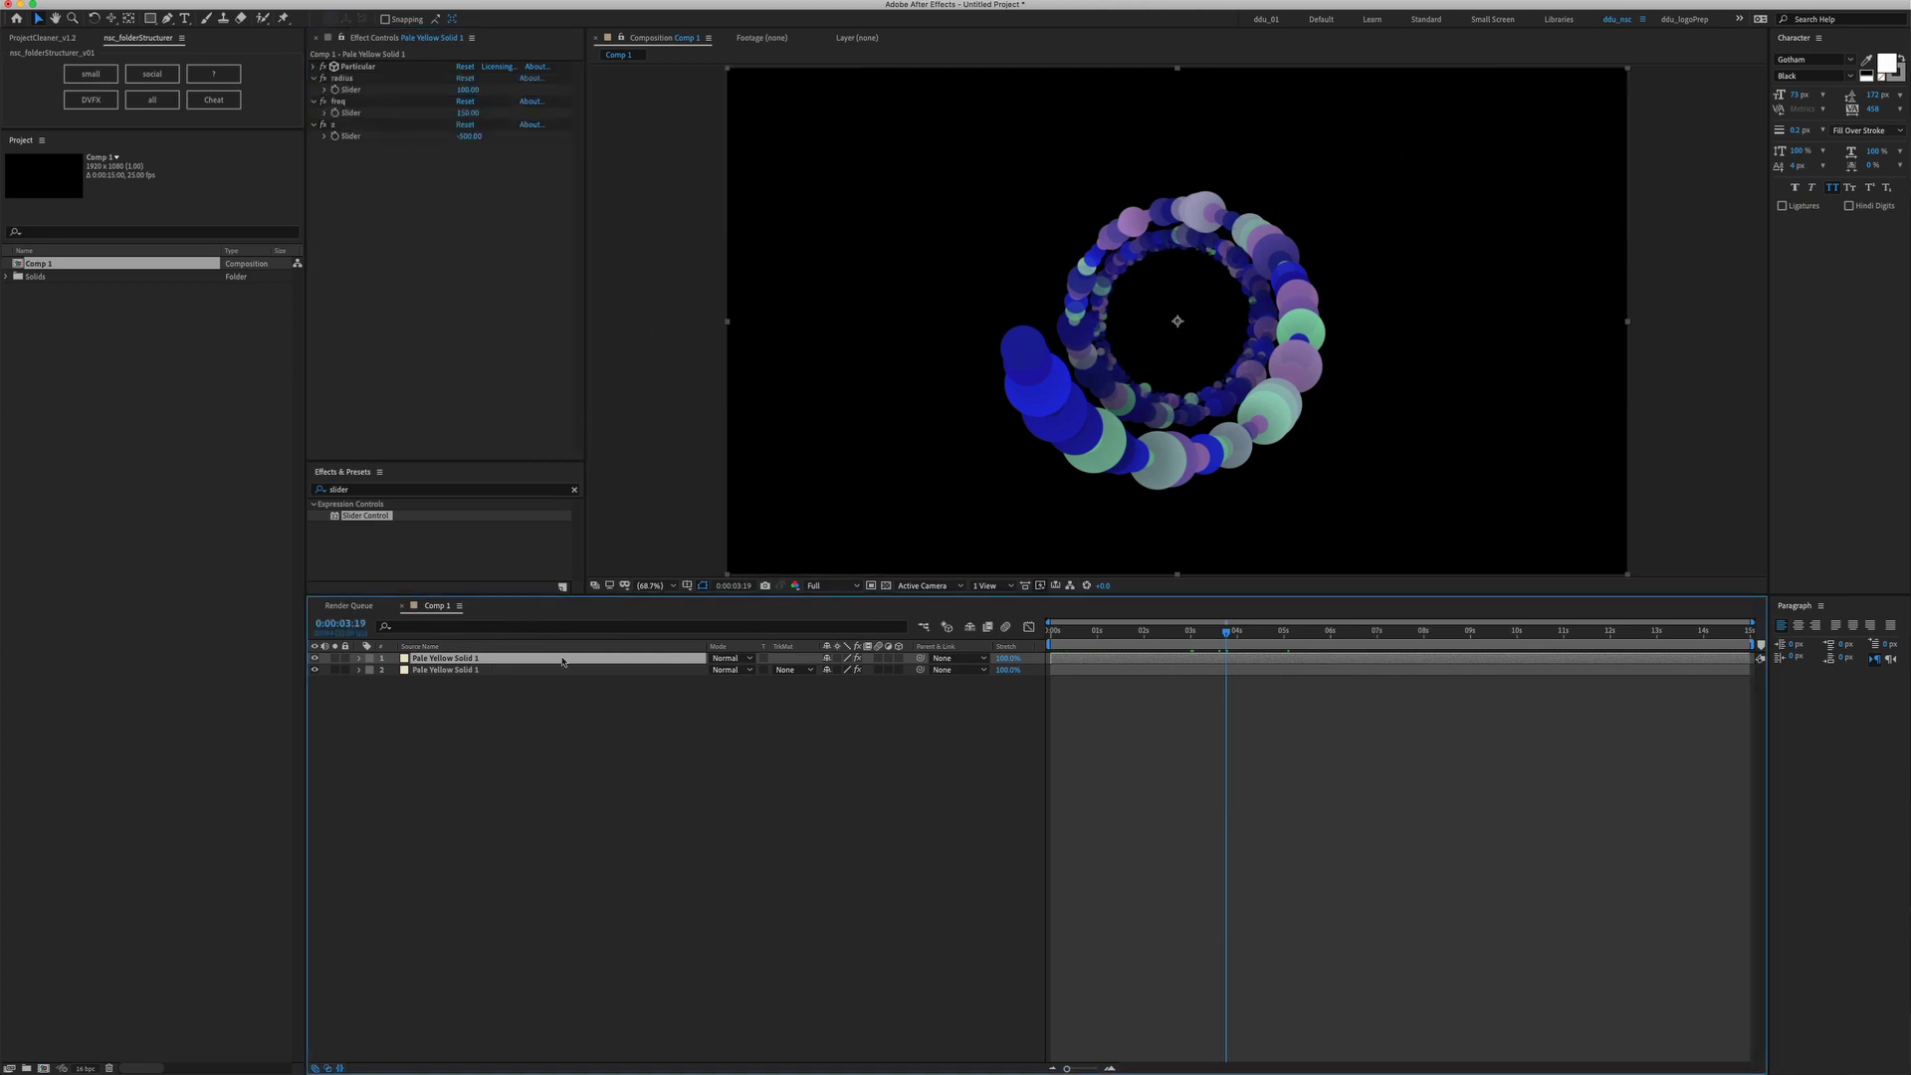
{"action": "key", "text": "e"}
{"action": "key", "text": "e"}
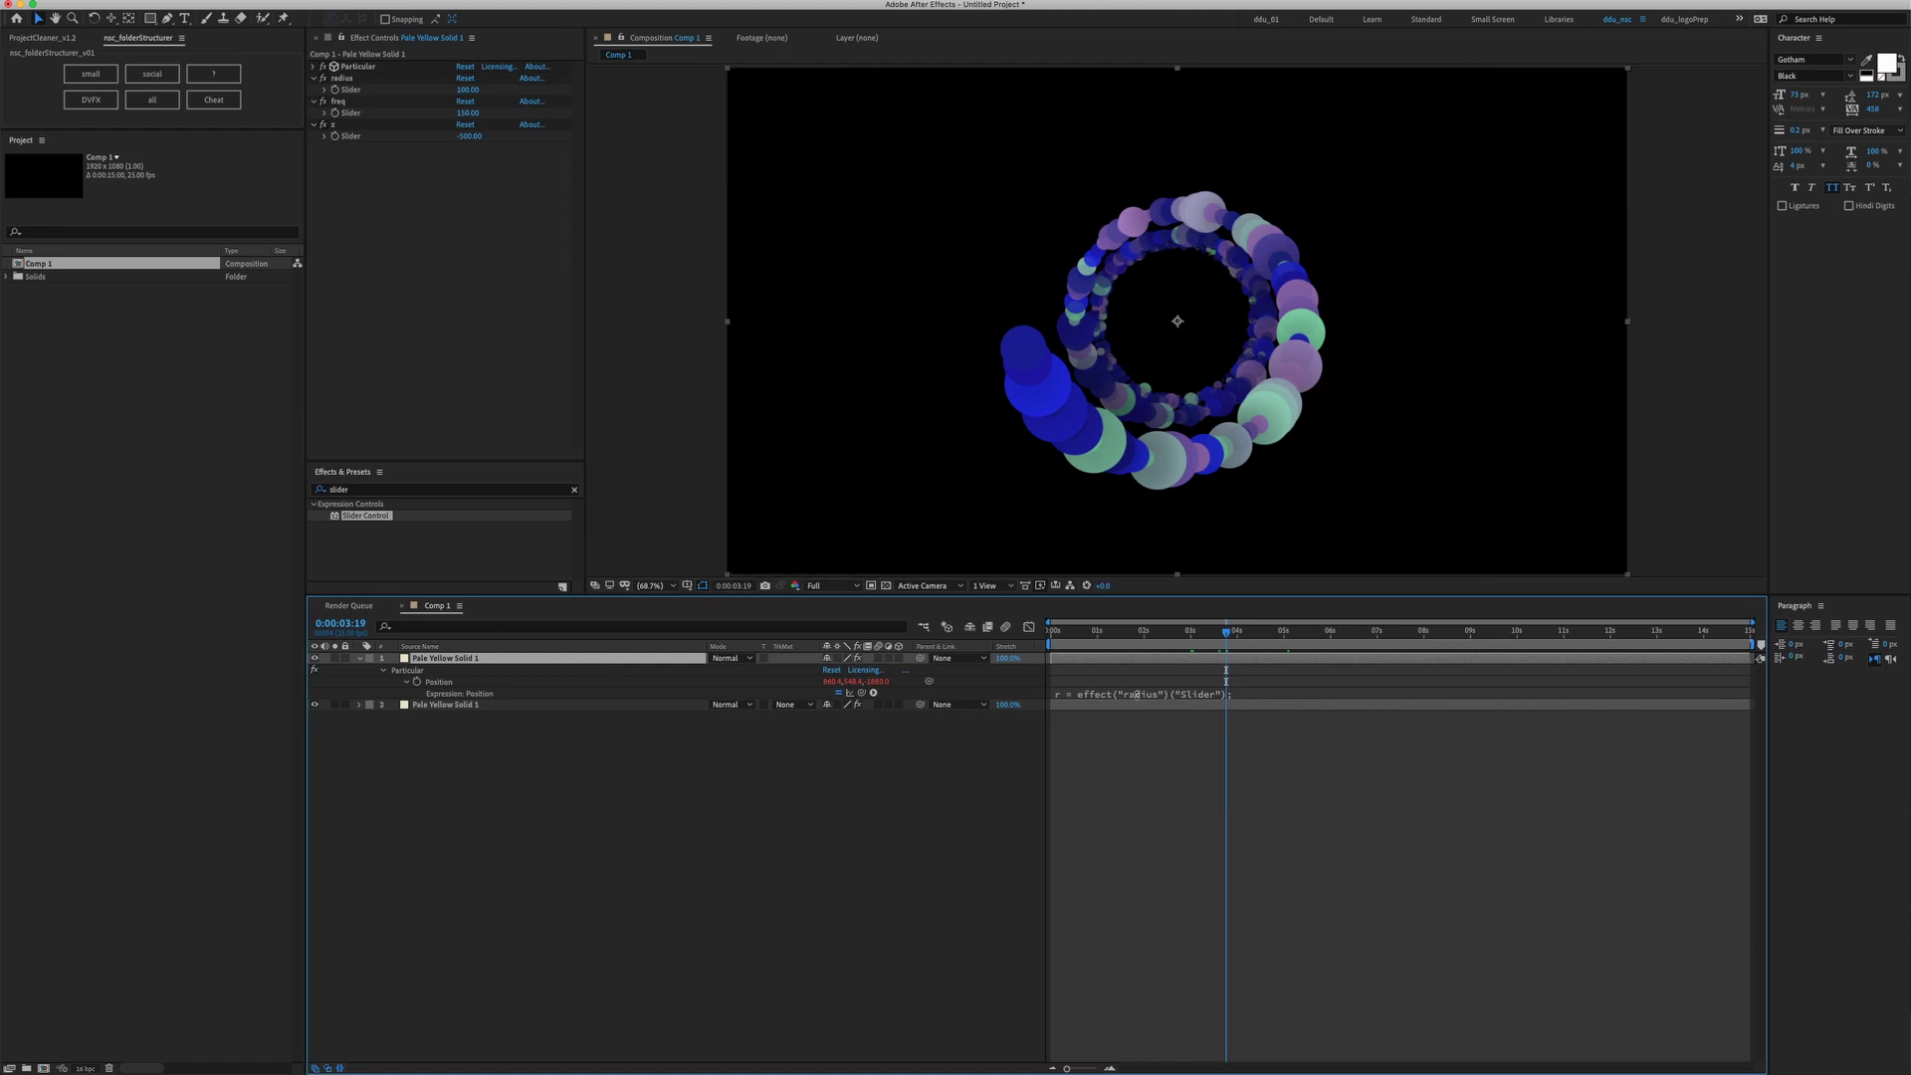
Edit the expression's return line to [-x,-y,z*time]+value and commit it
{"action": "left_click", "coordinate": [1140, 695]}
{"action": "left_click", "coordinate": [1116, 741]}
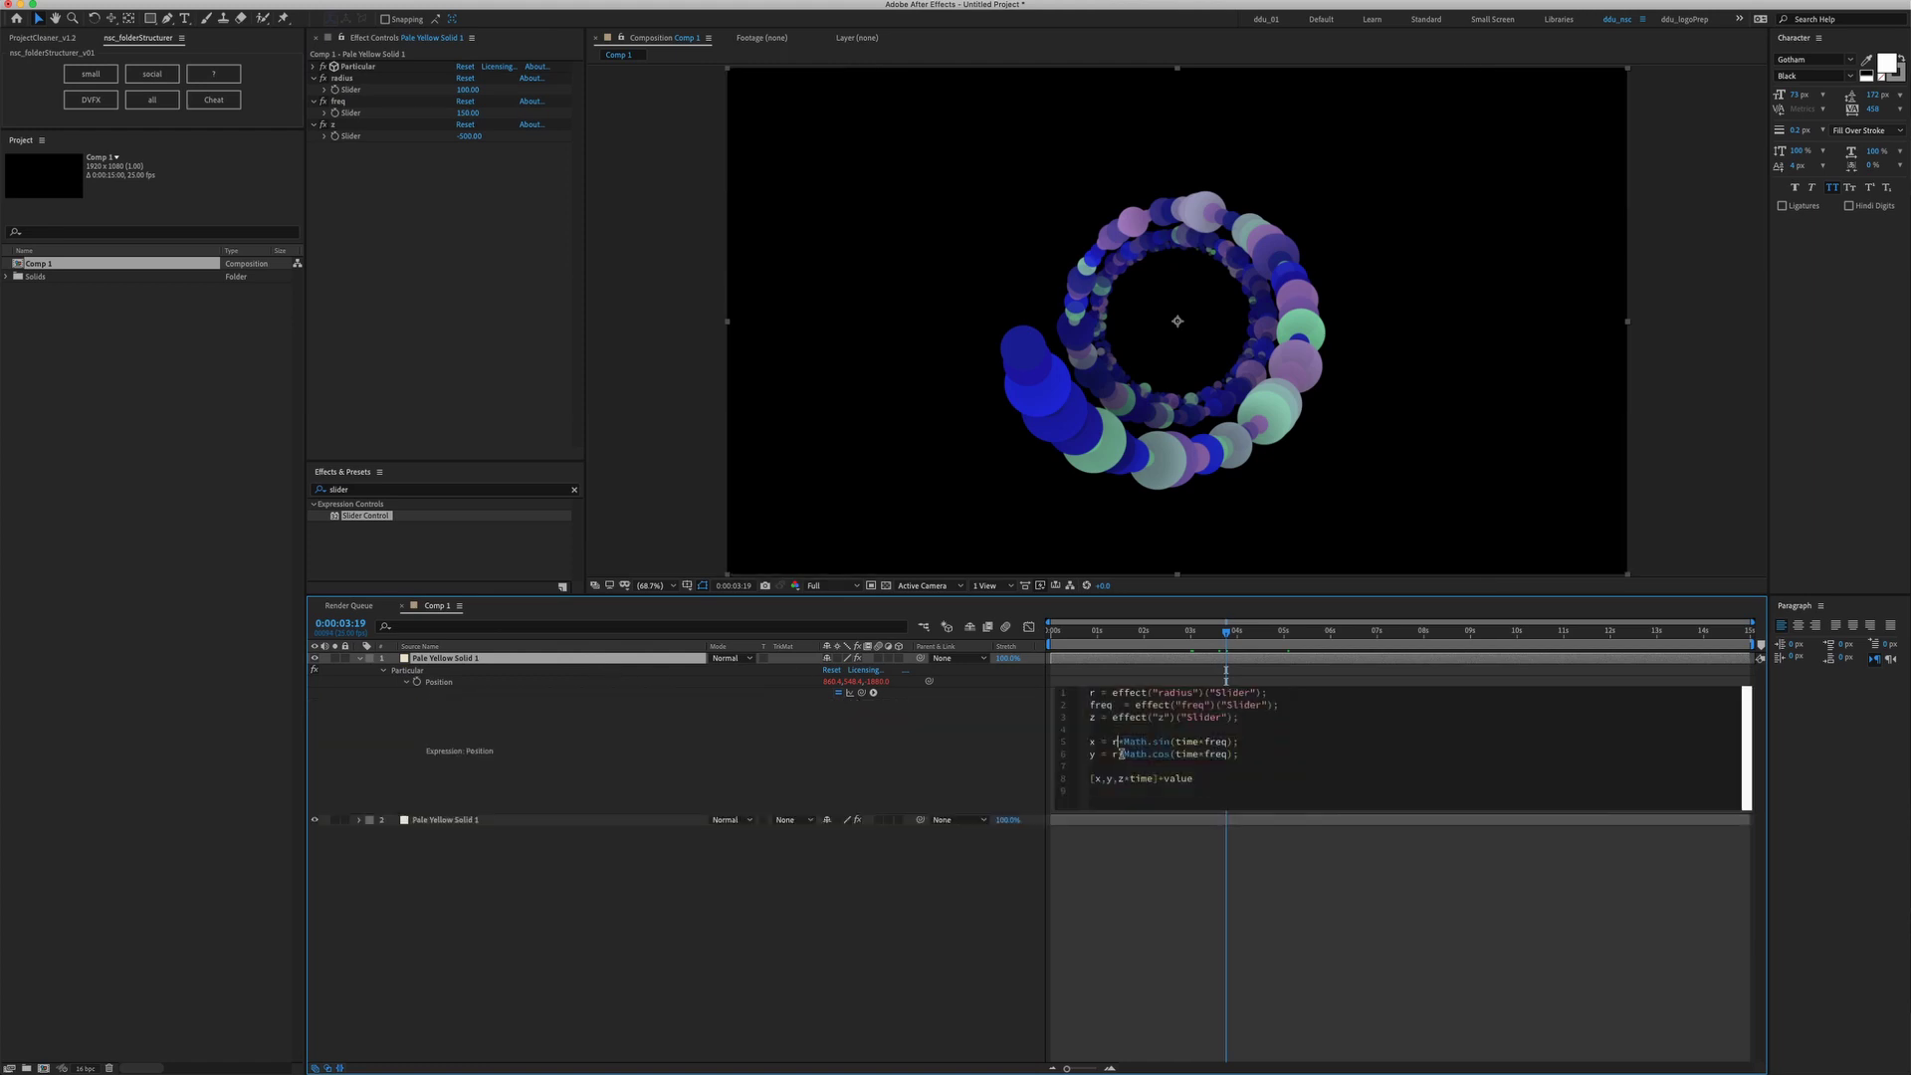
{"action": "left_click", "coordinate": [1094, 780]}
{"action": "type", "text": "-x,-"}
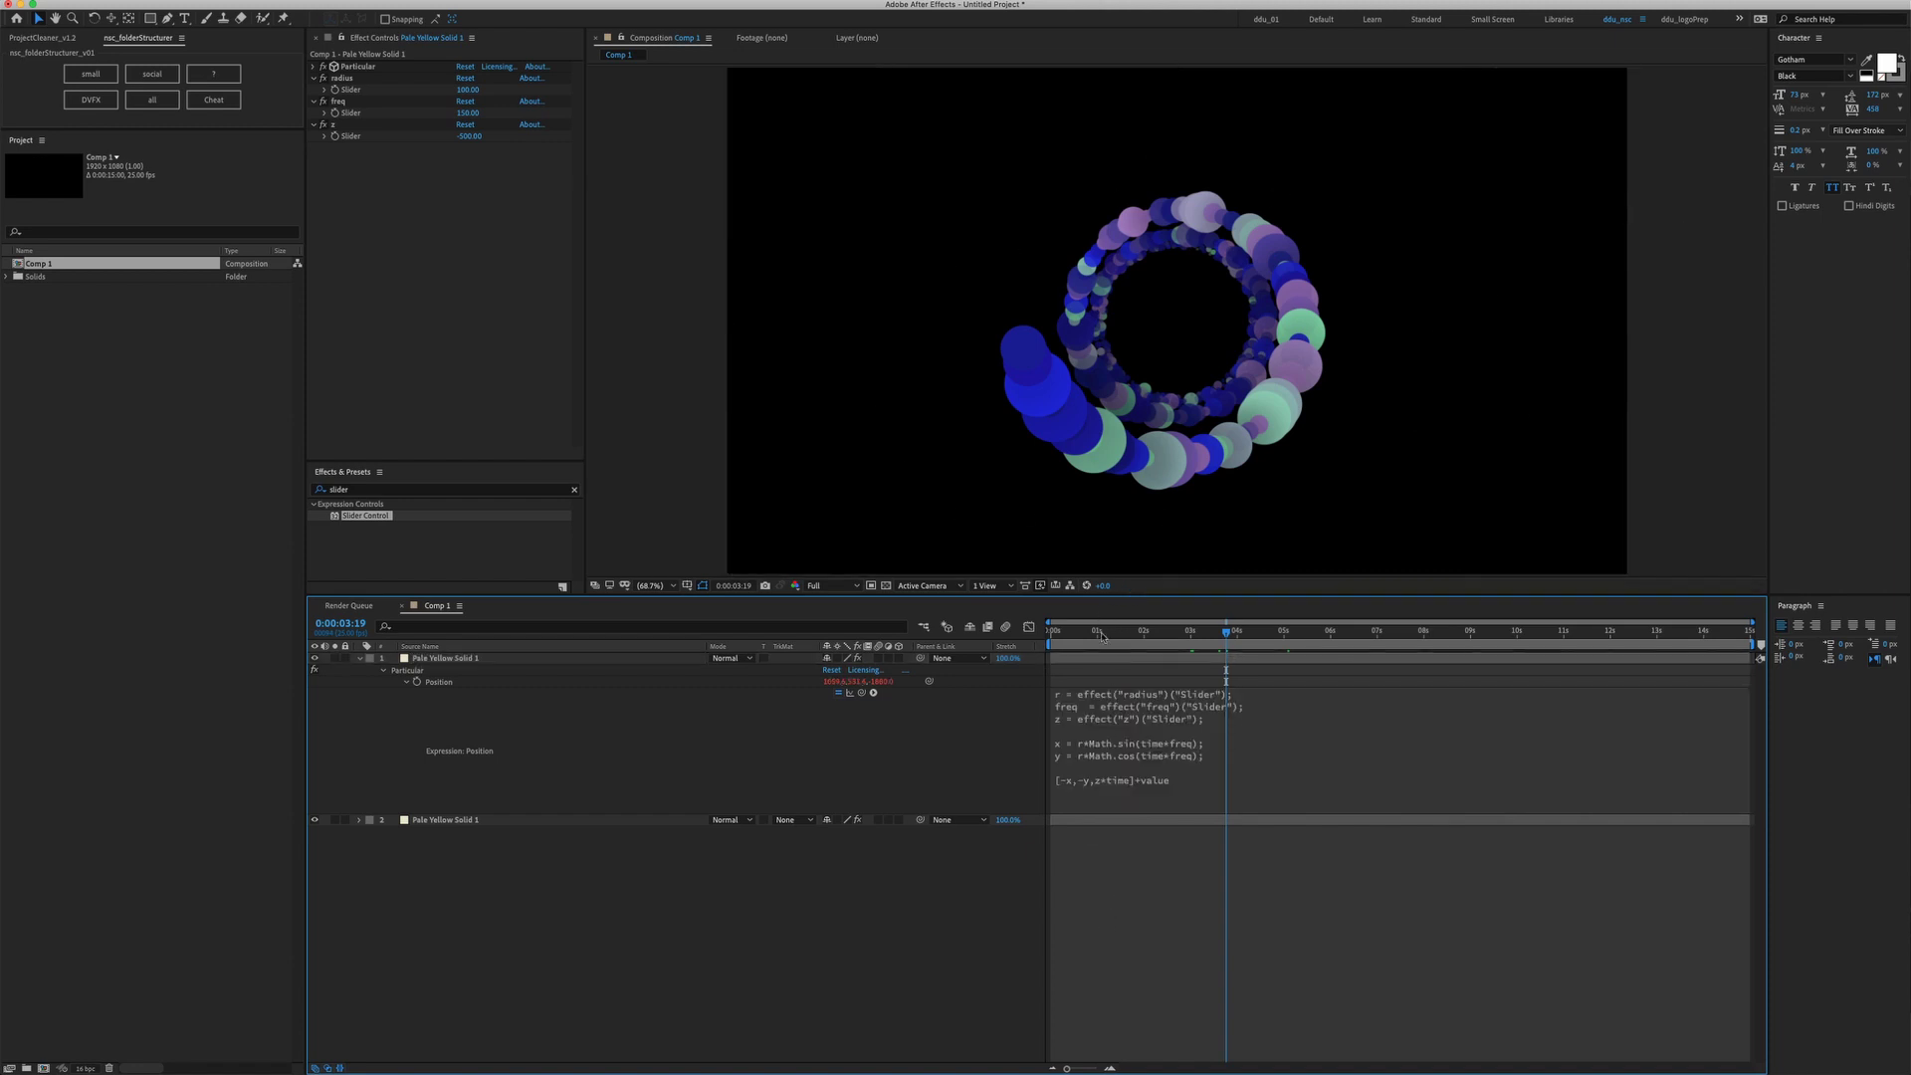
{"action": "left_click", "coordinate": [1104, 923]}
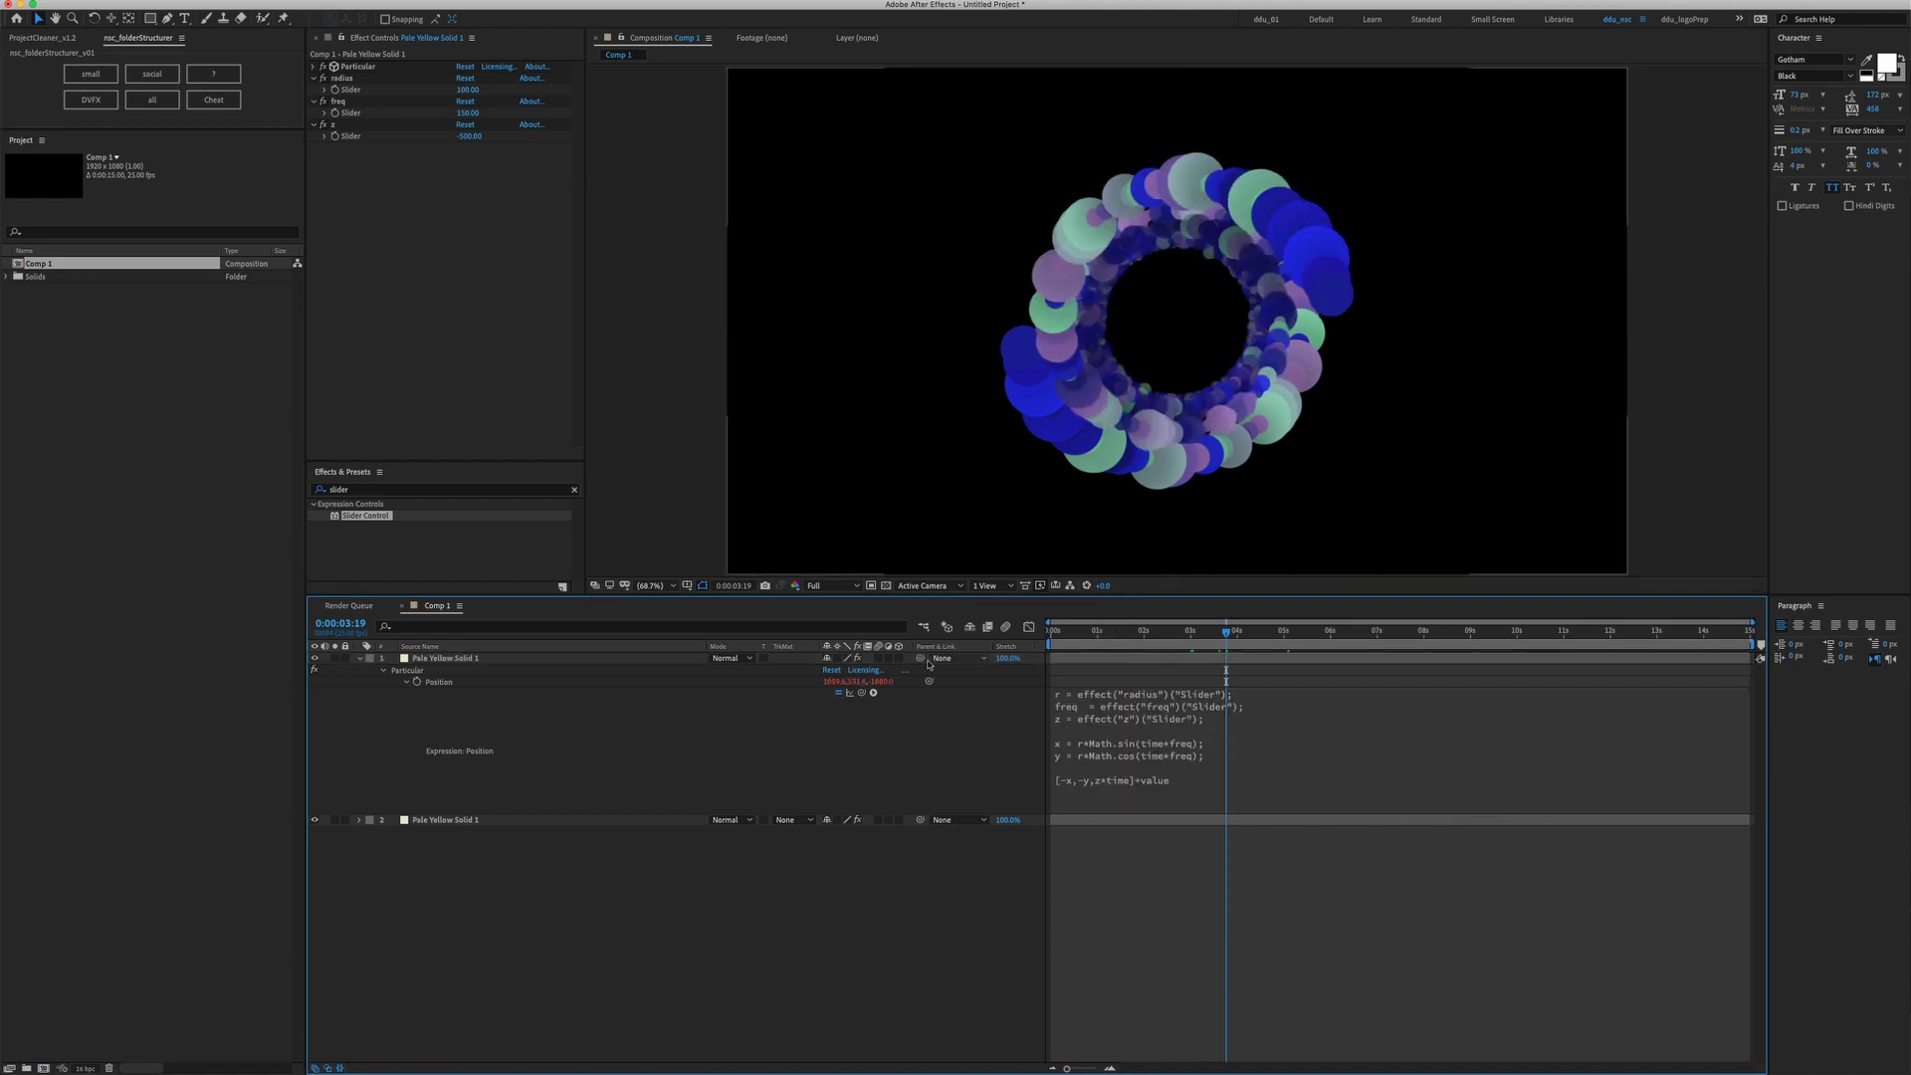
Switch the viewer to Custom View 1 to look at the particles
{"action": "left_click", "coordinate": [505, 659]}
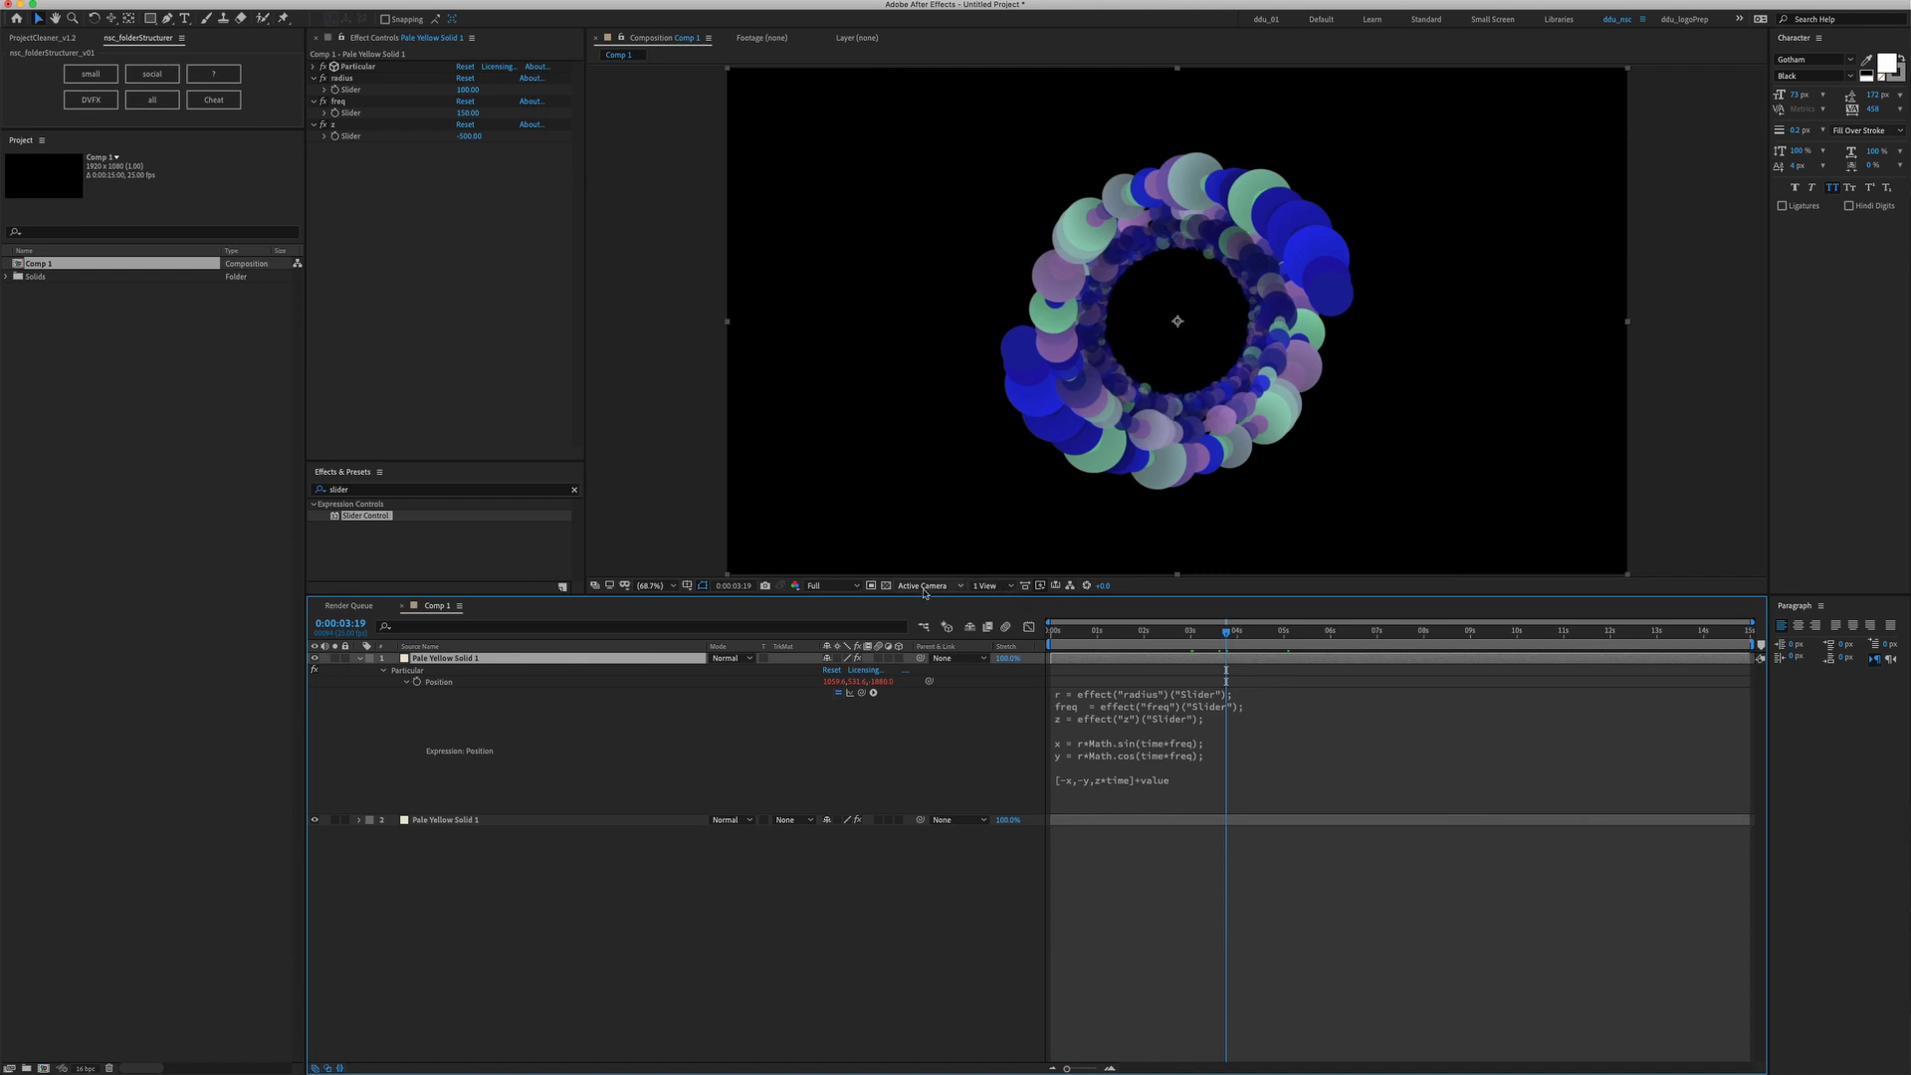
{"action": "left_click", "coordinate": [925, 586]}
{"action": "left_click", "coordinate": [952, 711]}
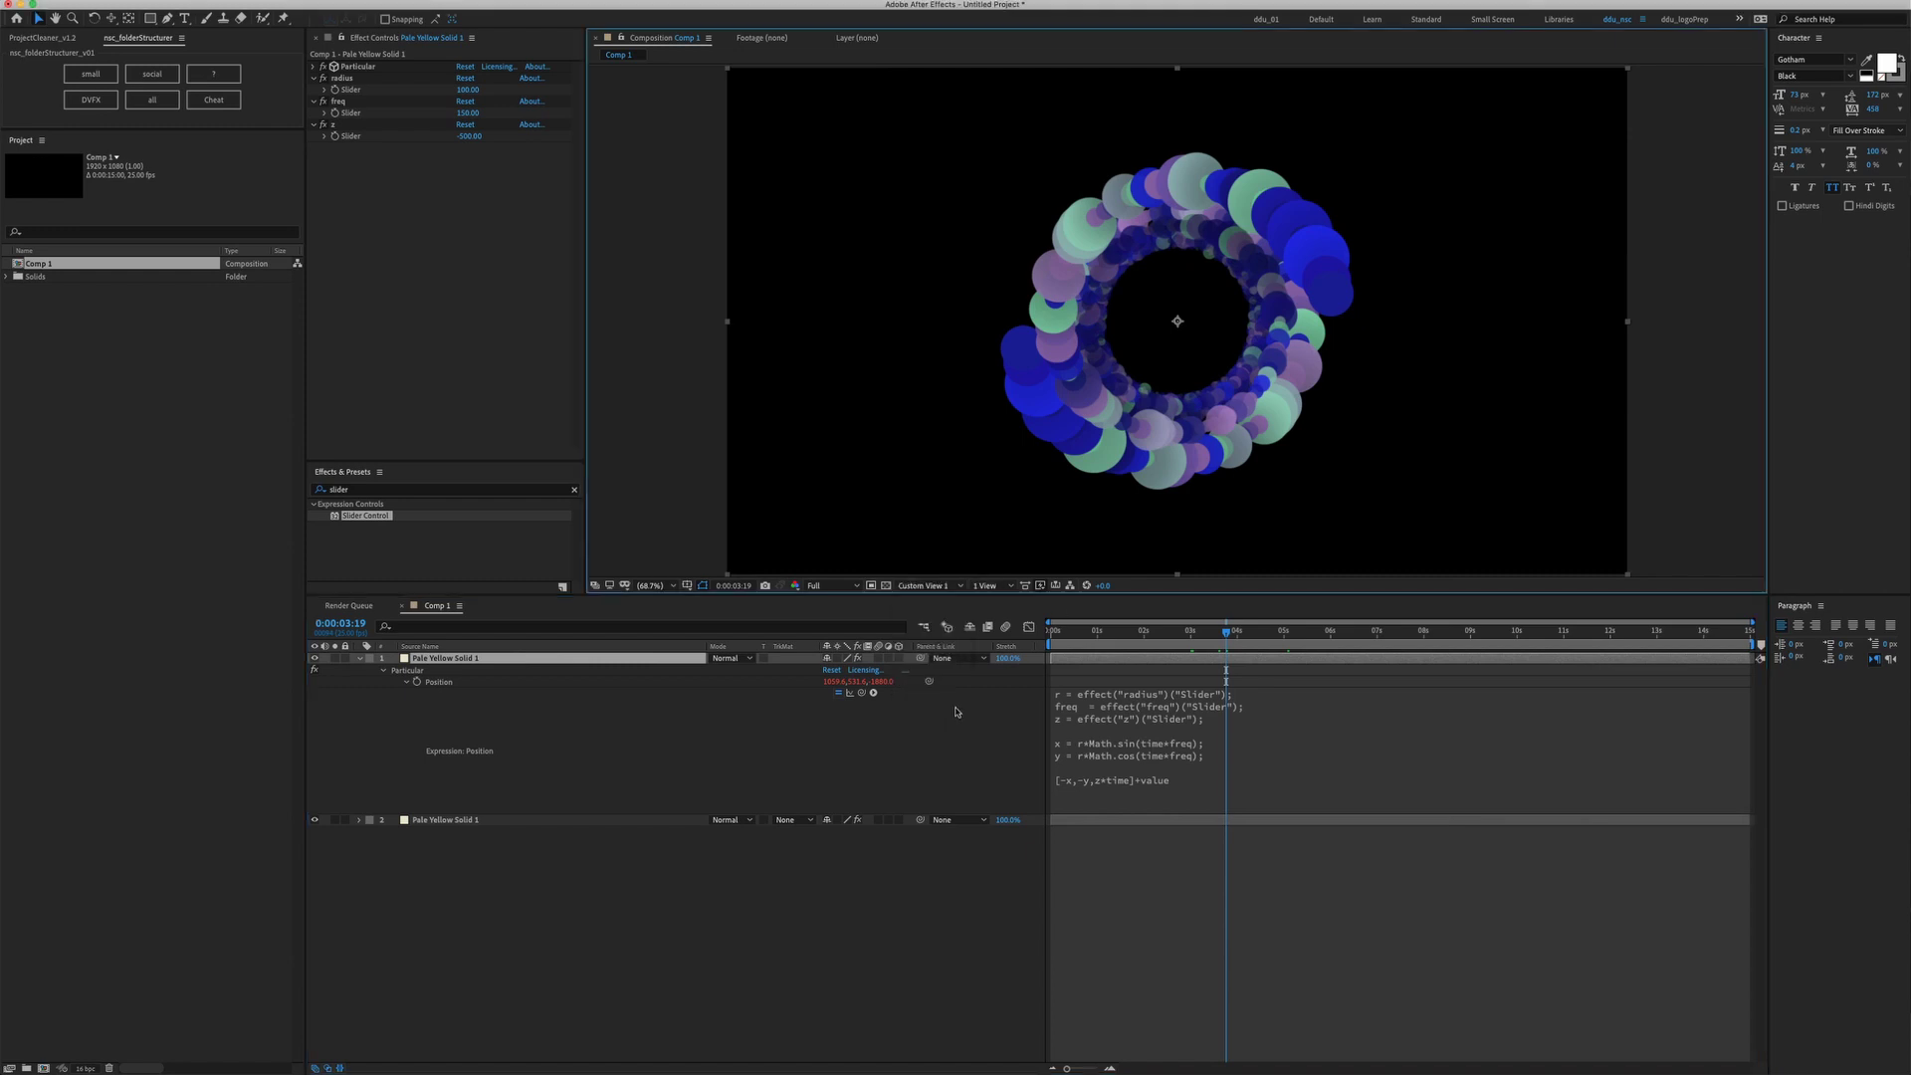
{"action": "left_click", "coordinate": [925, 586]}
{"action": "left_click", "coordinate": [776, 876]}
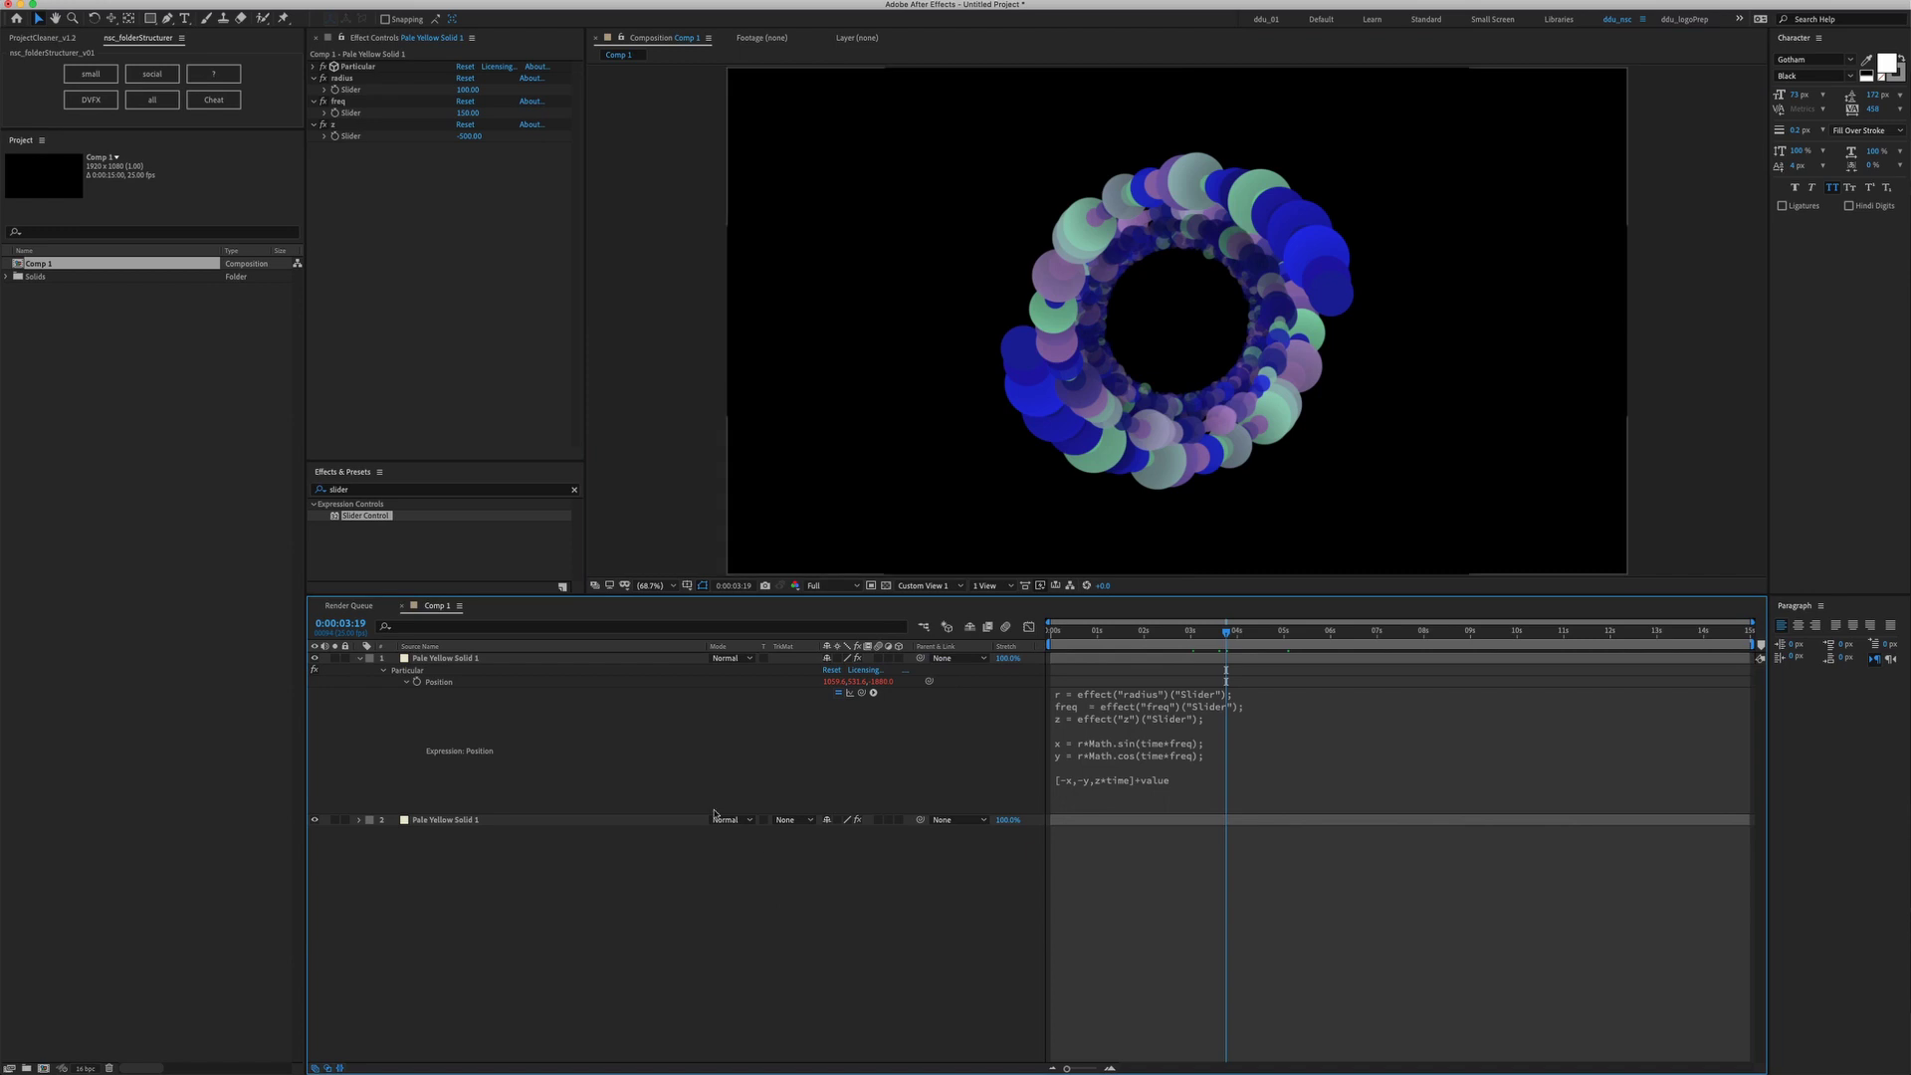
Add a two-node camera named Camera 1 and preview the animation
{"action": "key", "text": "ctrl+alt+shift+c"}
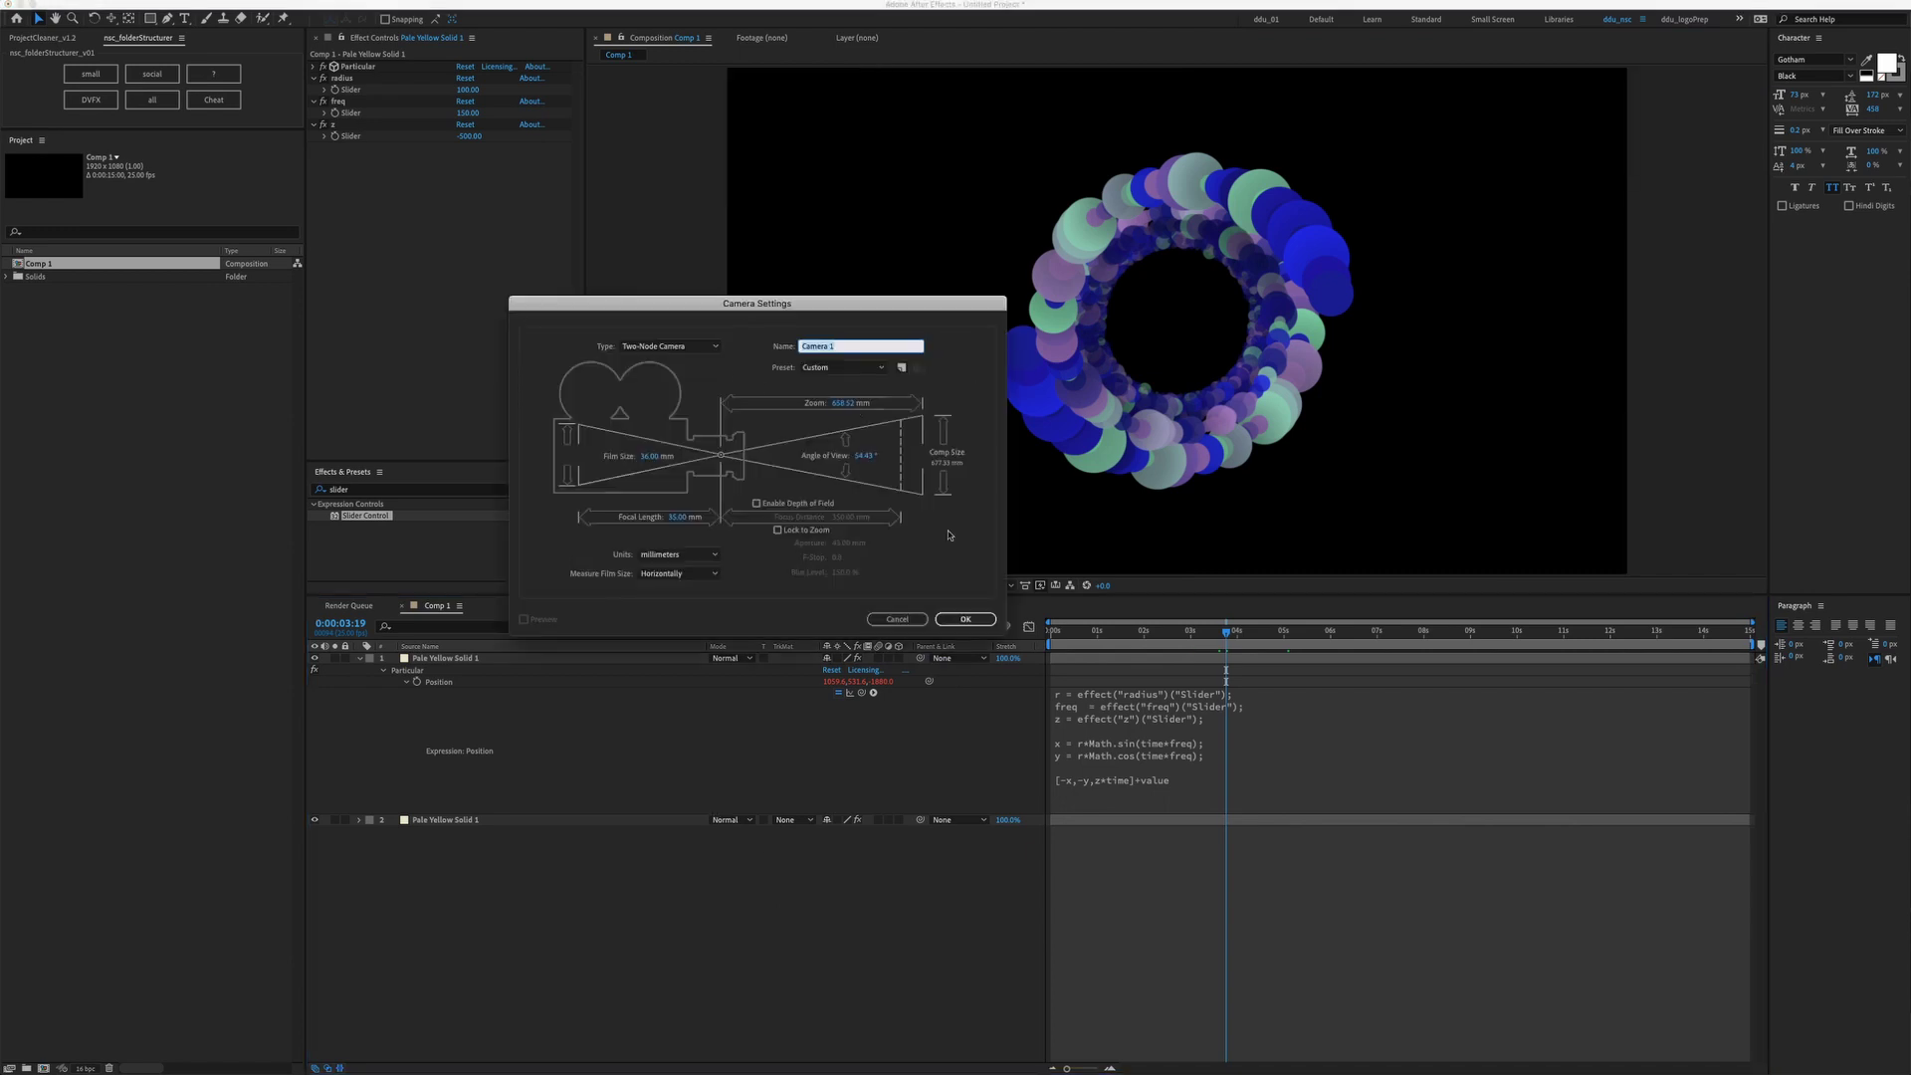
{"action": "left_click", "coordinate": [964, 618]}
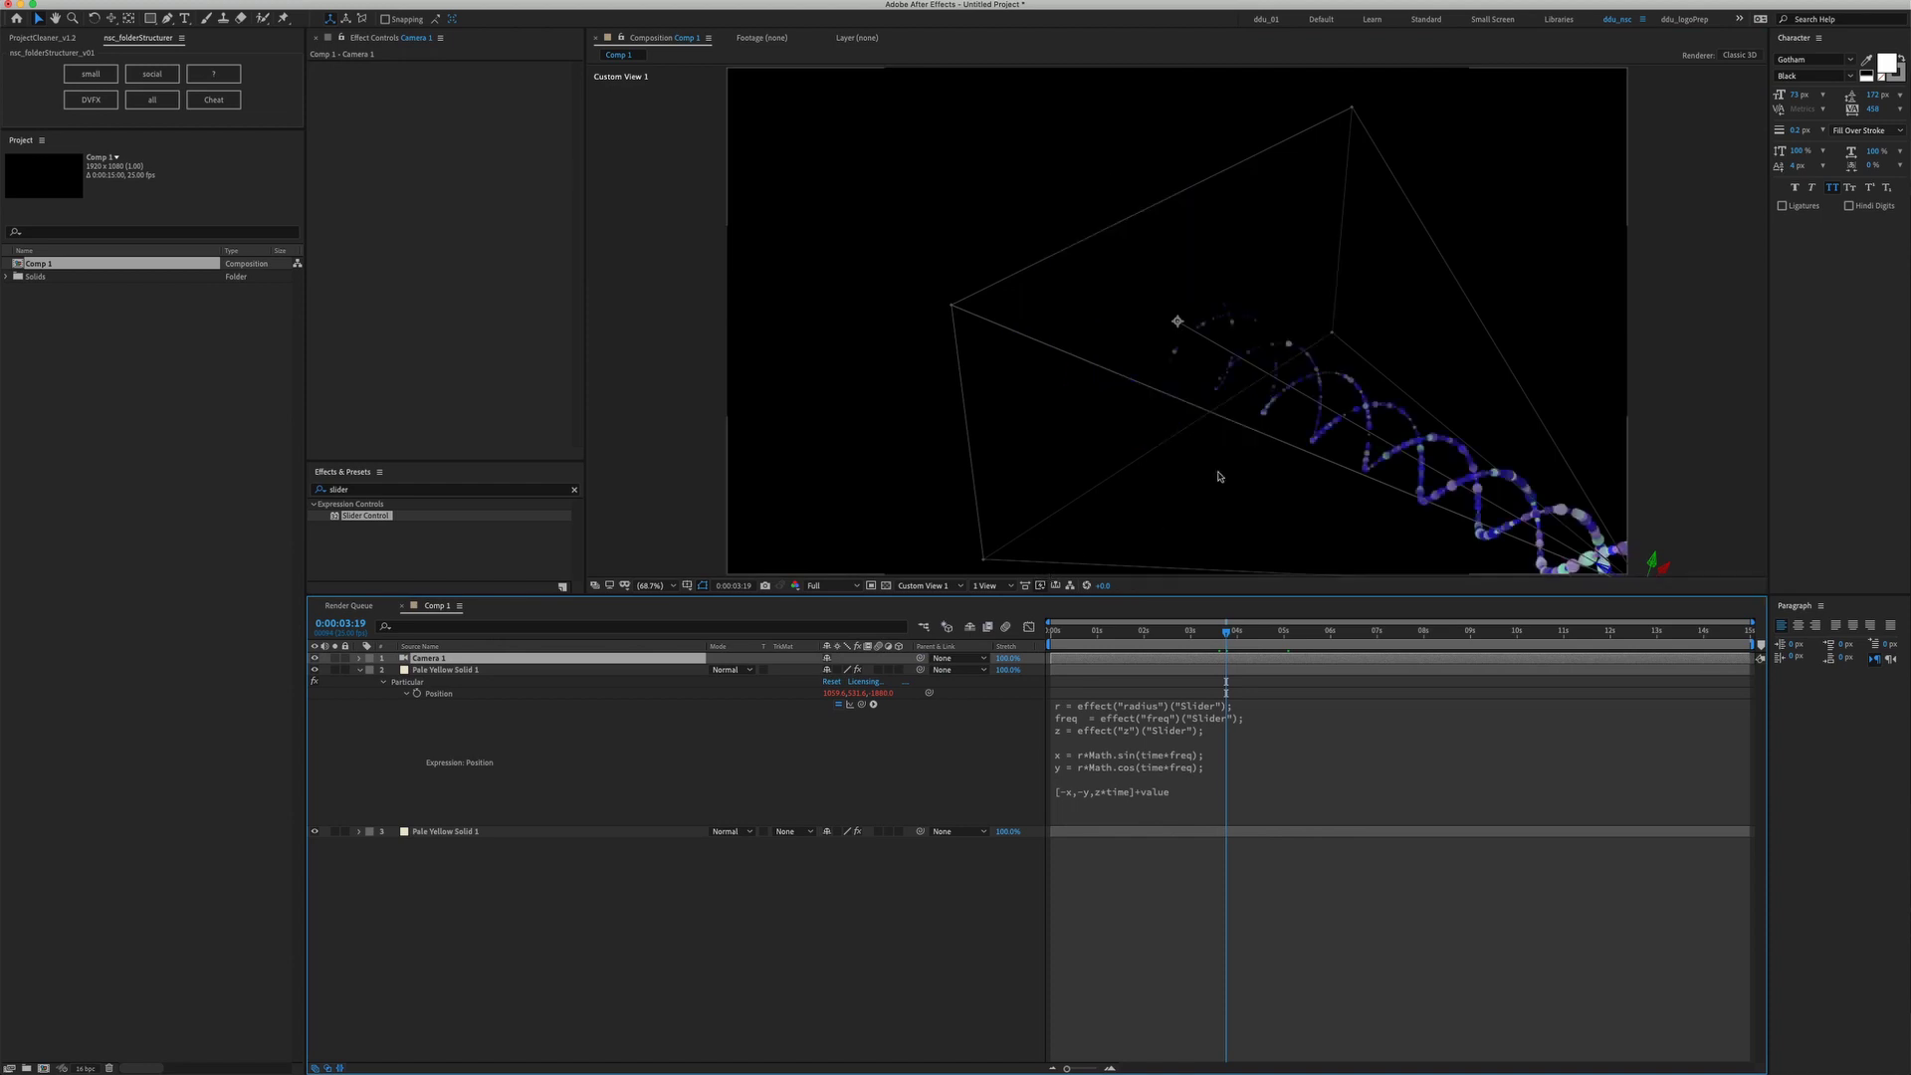
{"action": "key", "text": "space"}
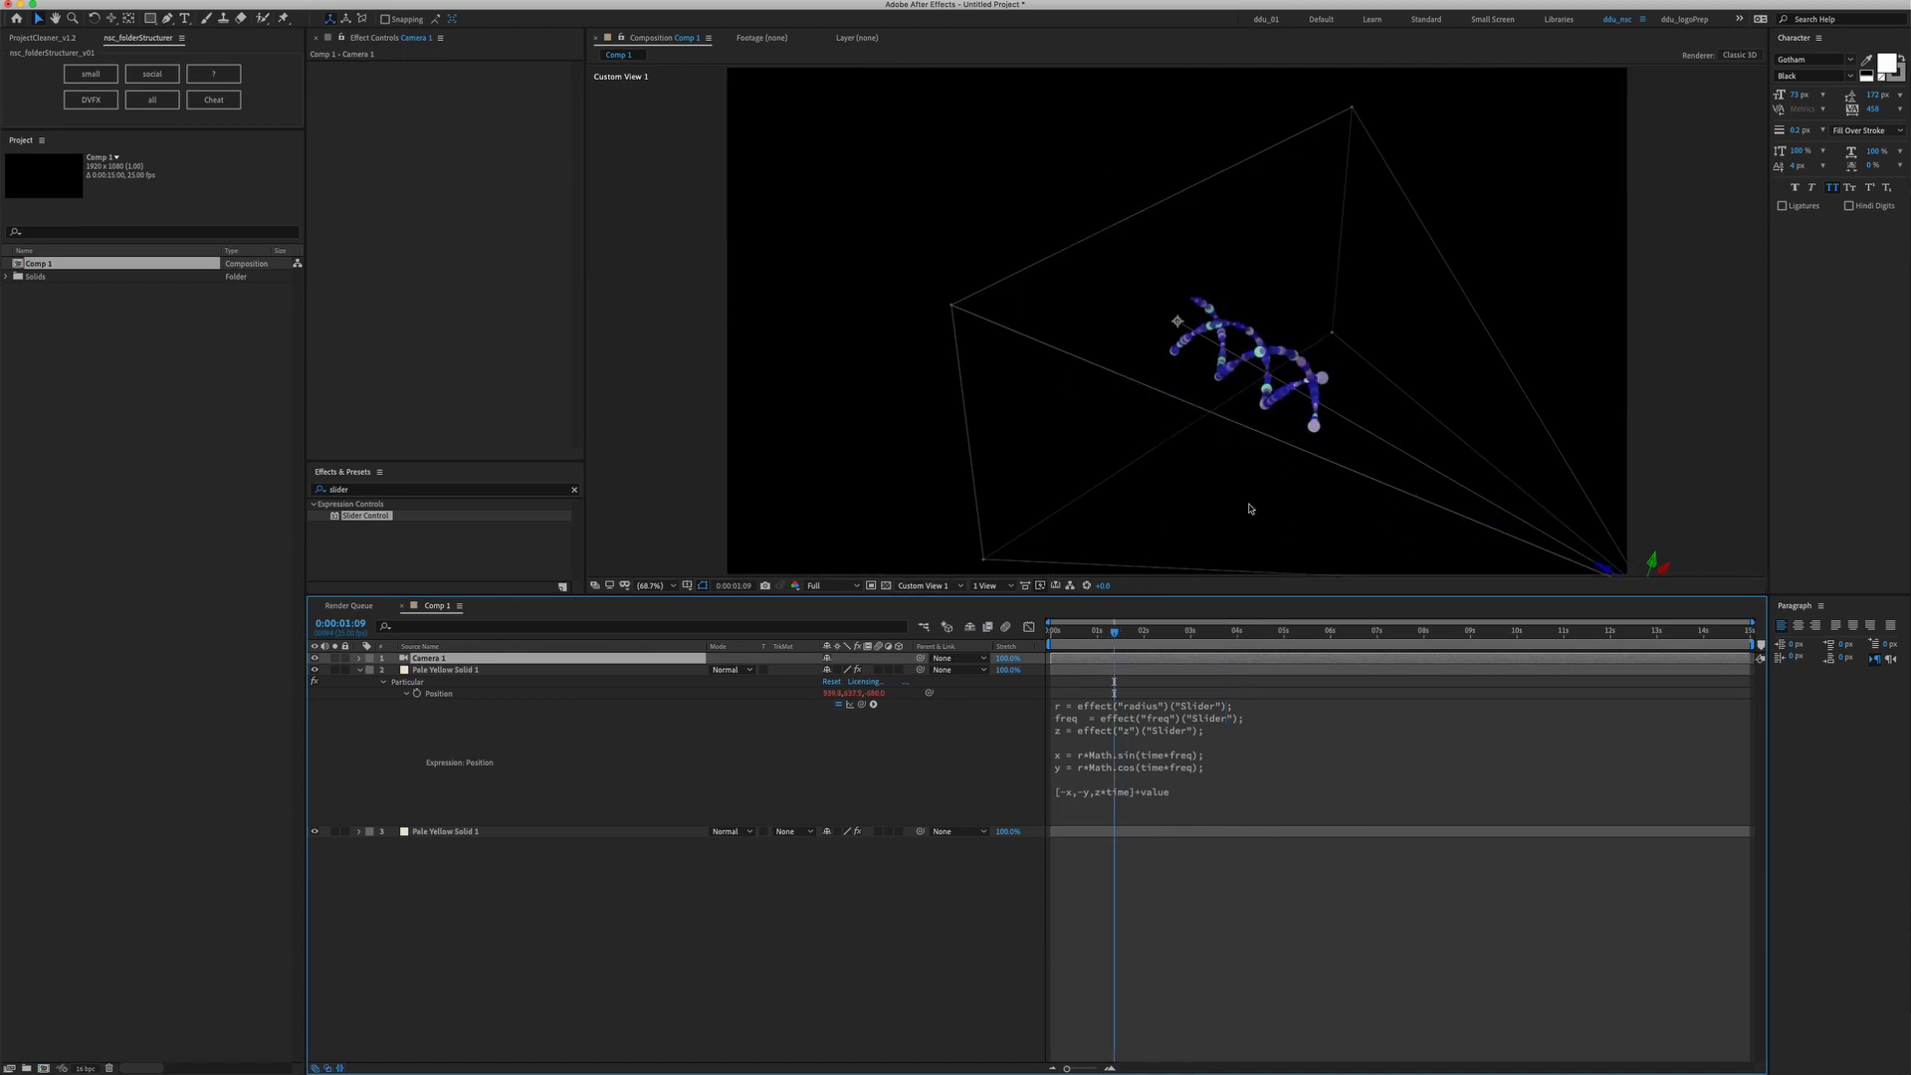
{"action": "key", "text": "space"}
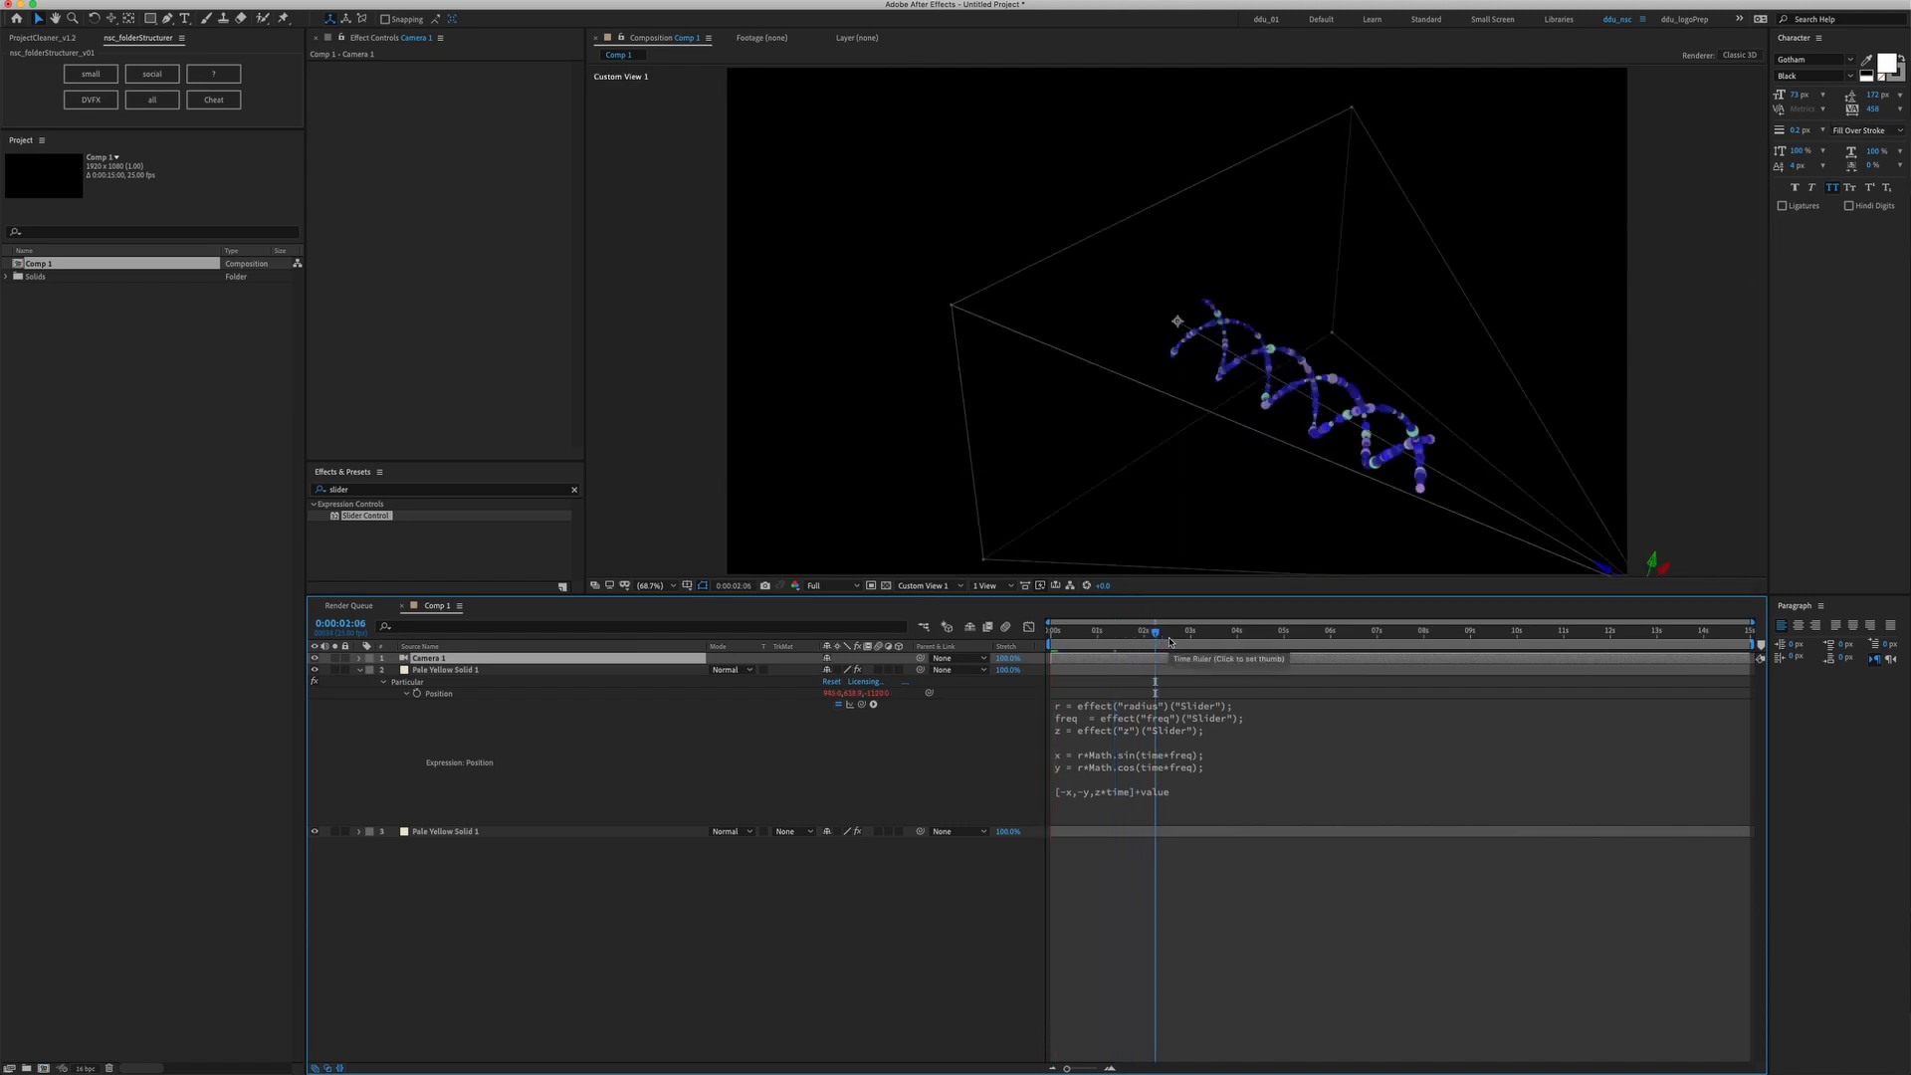
{"action": "key", "text": "space"}
Inspect the helix from Custom Views 2 and 3, panning with the Hand tool
{"action": "left_click_drag", "start_coordinate": [1286, 408], "coordinate": [1050, 263]}
{"action": "left_click", "coordinate": [926, 585]}
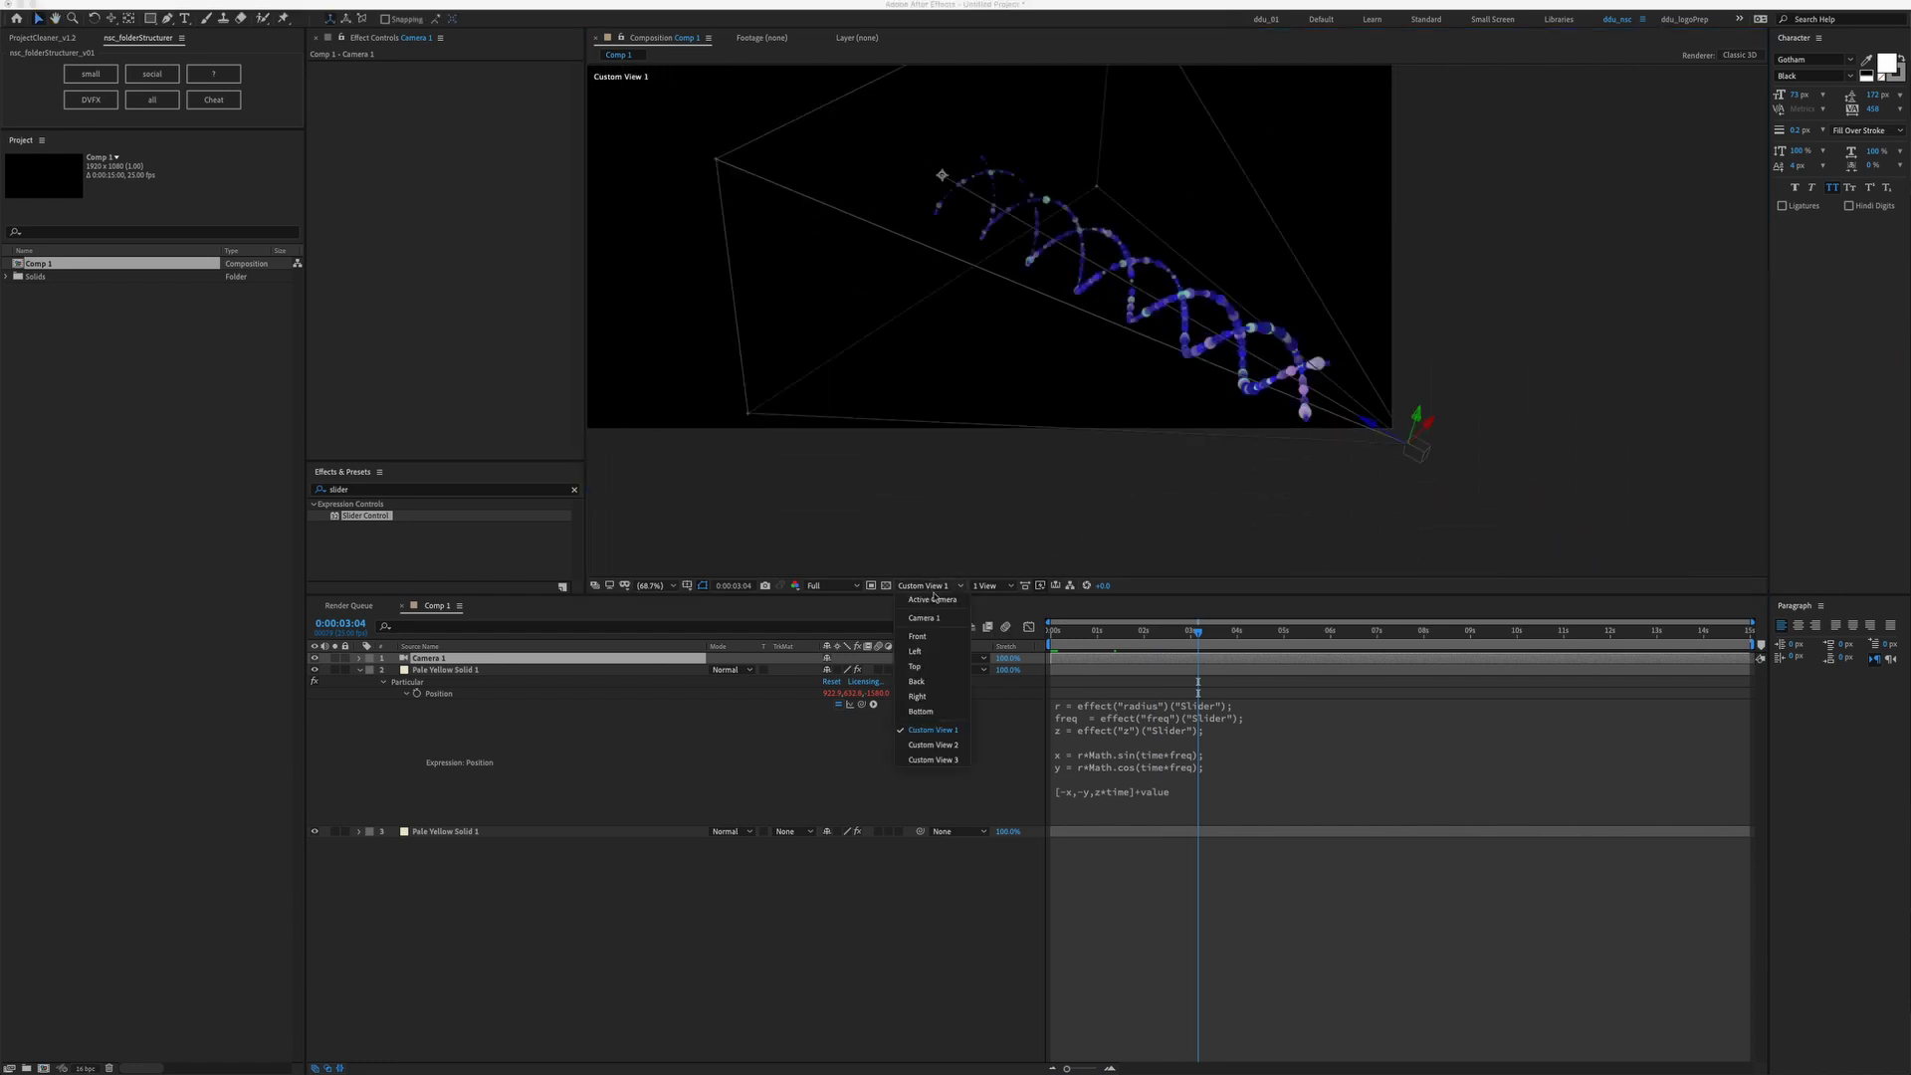
{"action": "left_click", "coordinate": [933, 744]}
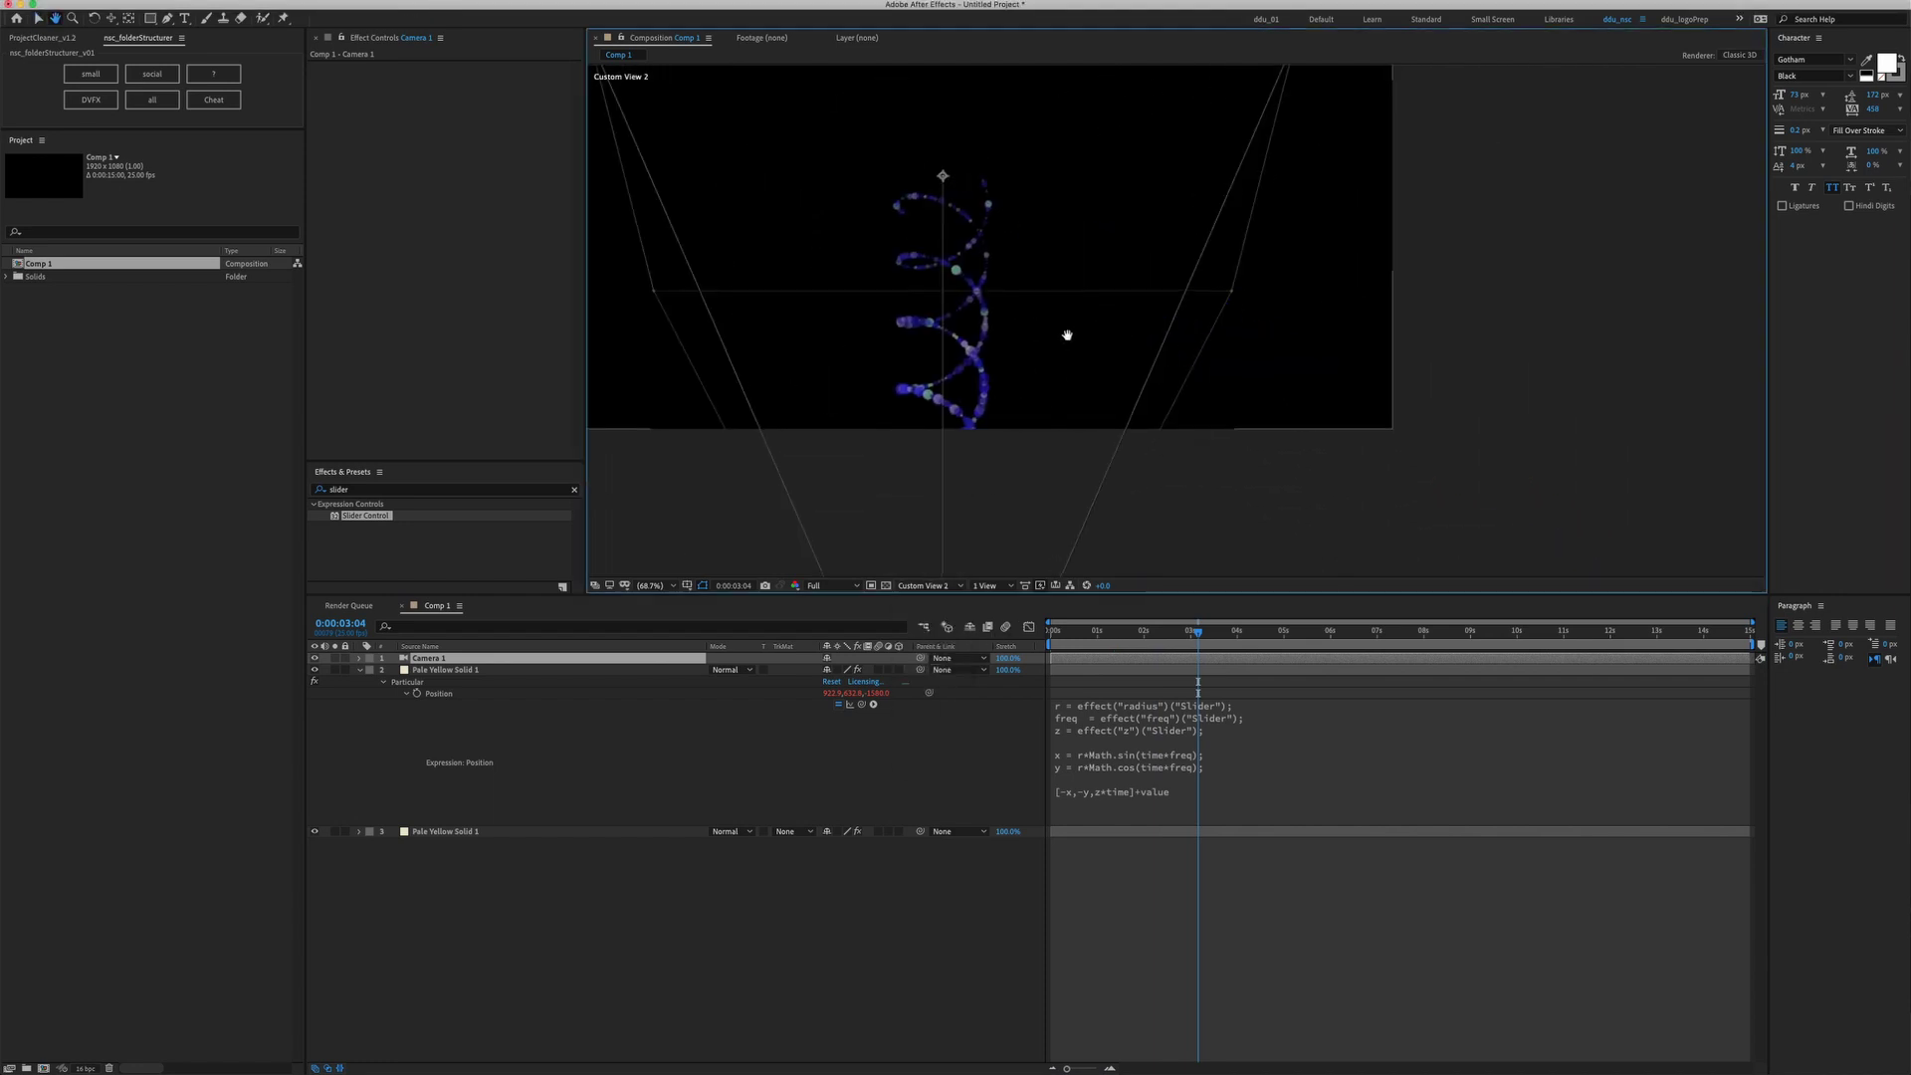
{"action": "key", "text": "v"}
{"action": "left_click", "coordinate": [926, 586]}
{"action": "left_click", "coordinate": [941, 752]}
{"action": "key", "text": "h"}
{"action": "left_click_drag", "start_coordinate": [1006, 389], "coordinate": [1324, 426]}
{"action": "key", "text": "v"}
{"action": "left_click", "coordinate": [468, 669]}
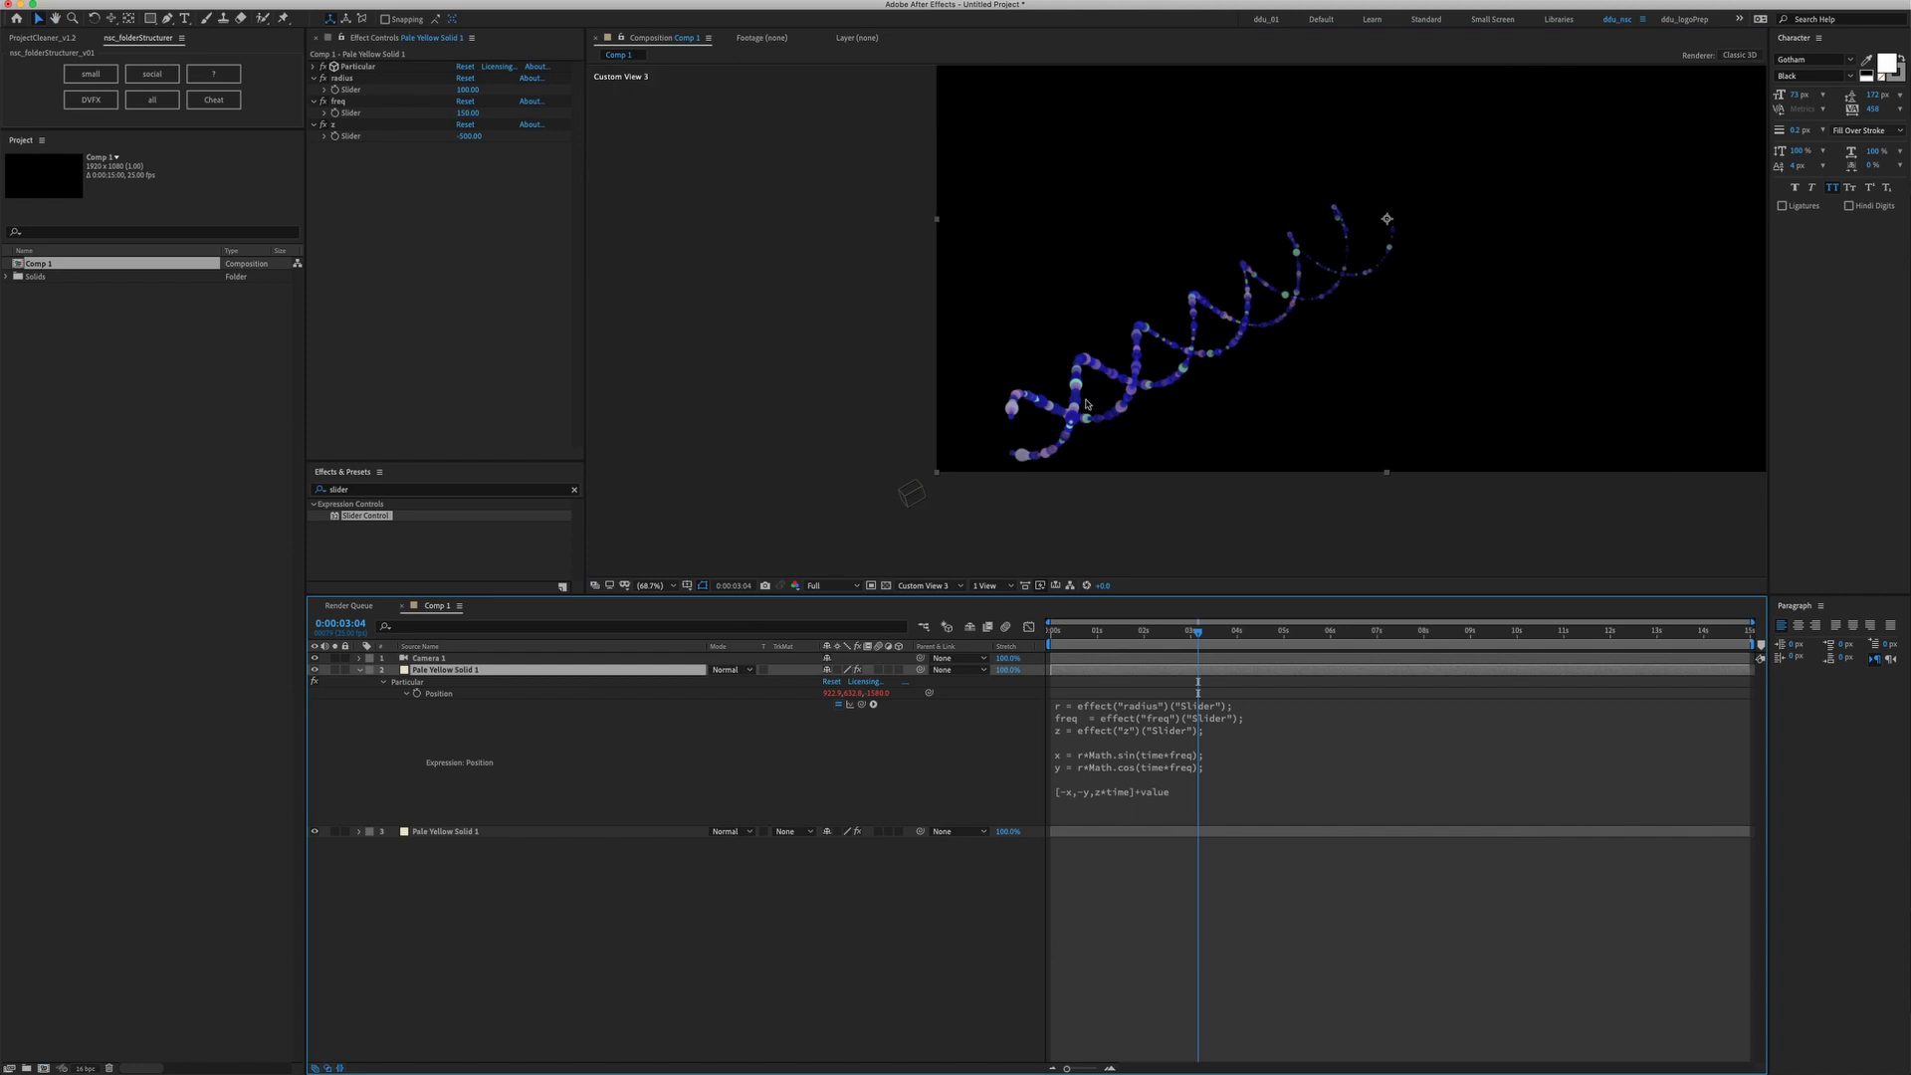
{"action": "key", "text": "ctrl+space"}
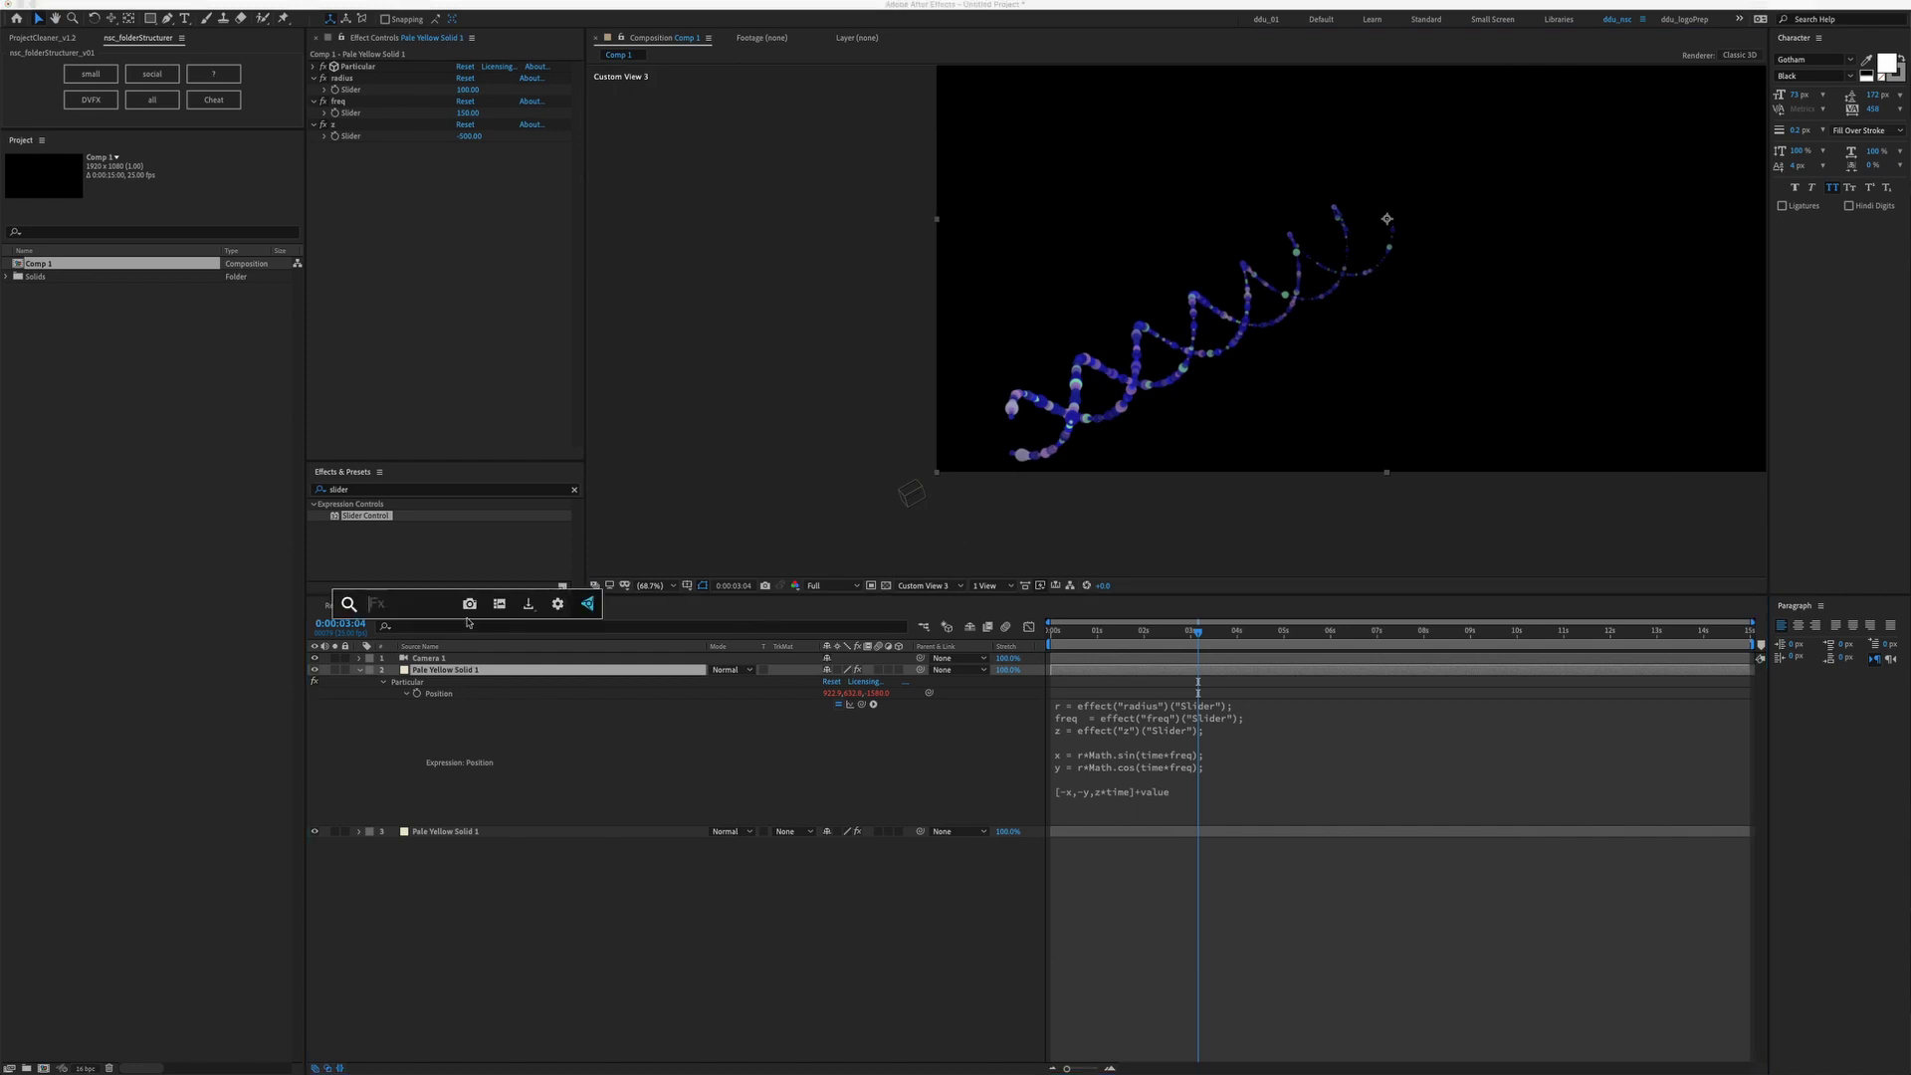
Apply Hue/Saturation with Master Hue about +64° and lower the Levels gamma slightly
{"action": "left_click", "coordinate": [430, 489]}
{"action": "type", "text": "hue"}
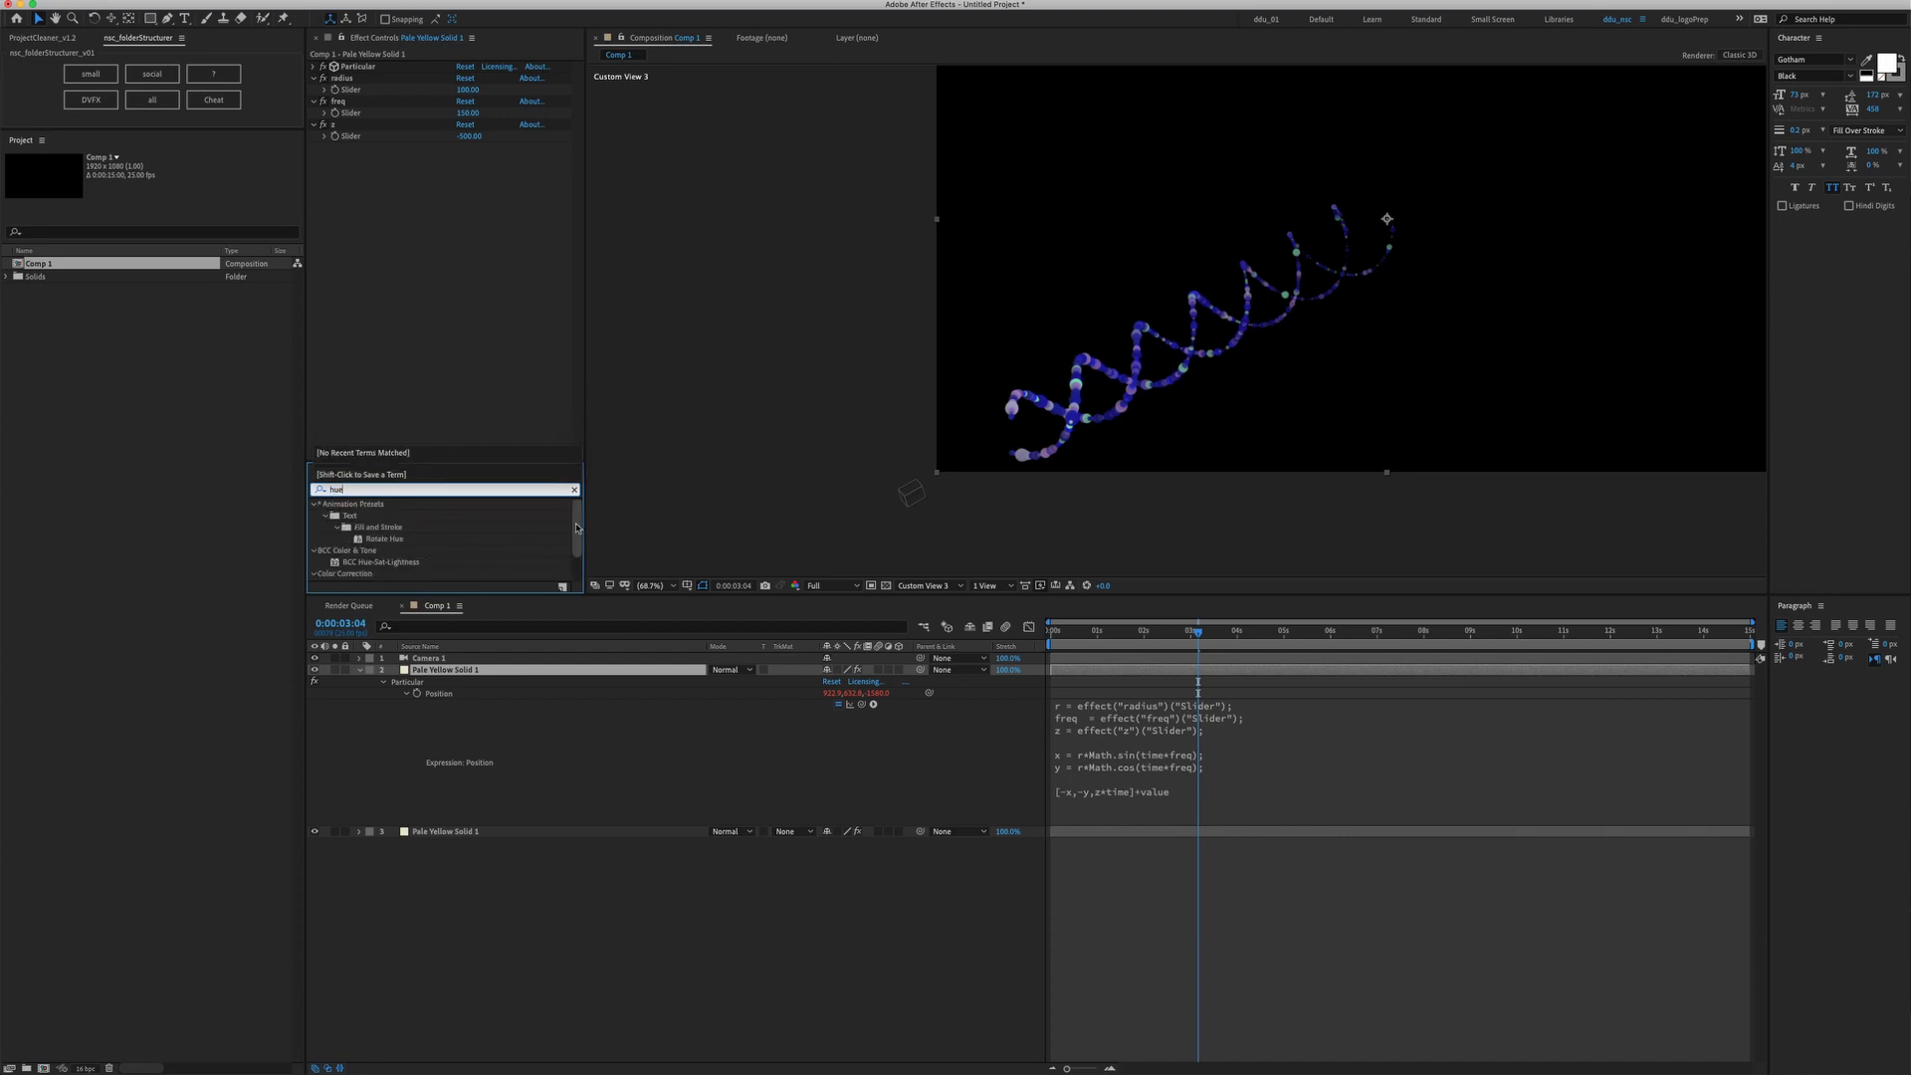
{"action": "scroll", "coordinate": [403, 562], "scroll_direction": "down", "scroll_amount": 2}
{"action": "left_click", "coordinate": [391, 553]}
{"action": "double_click", "coordinate": [392, 553]}
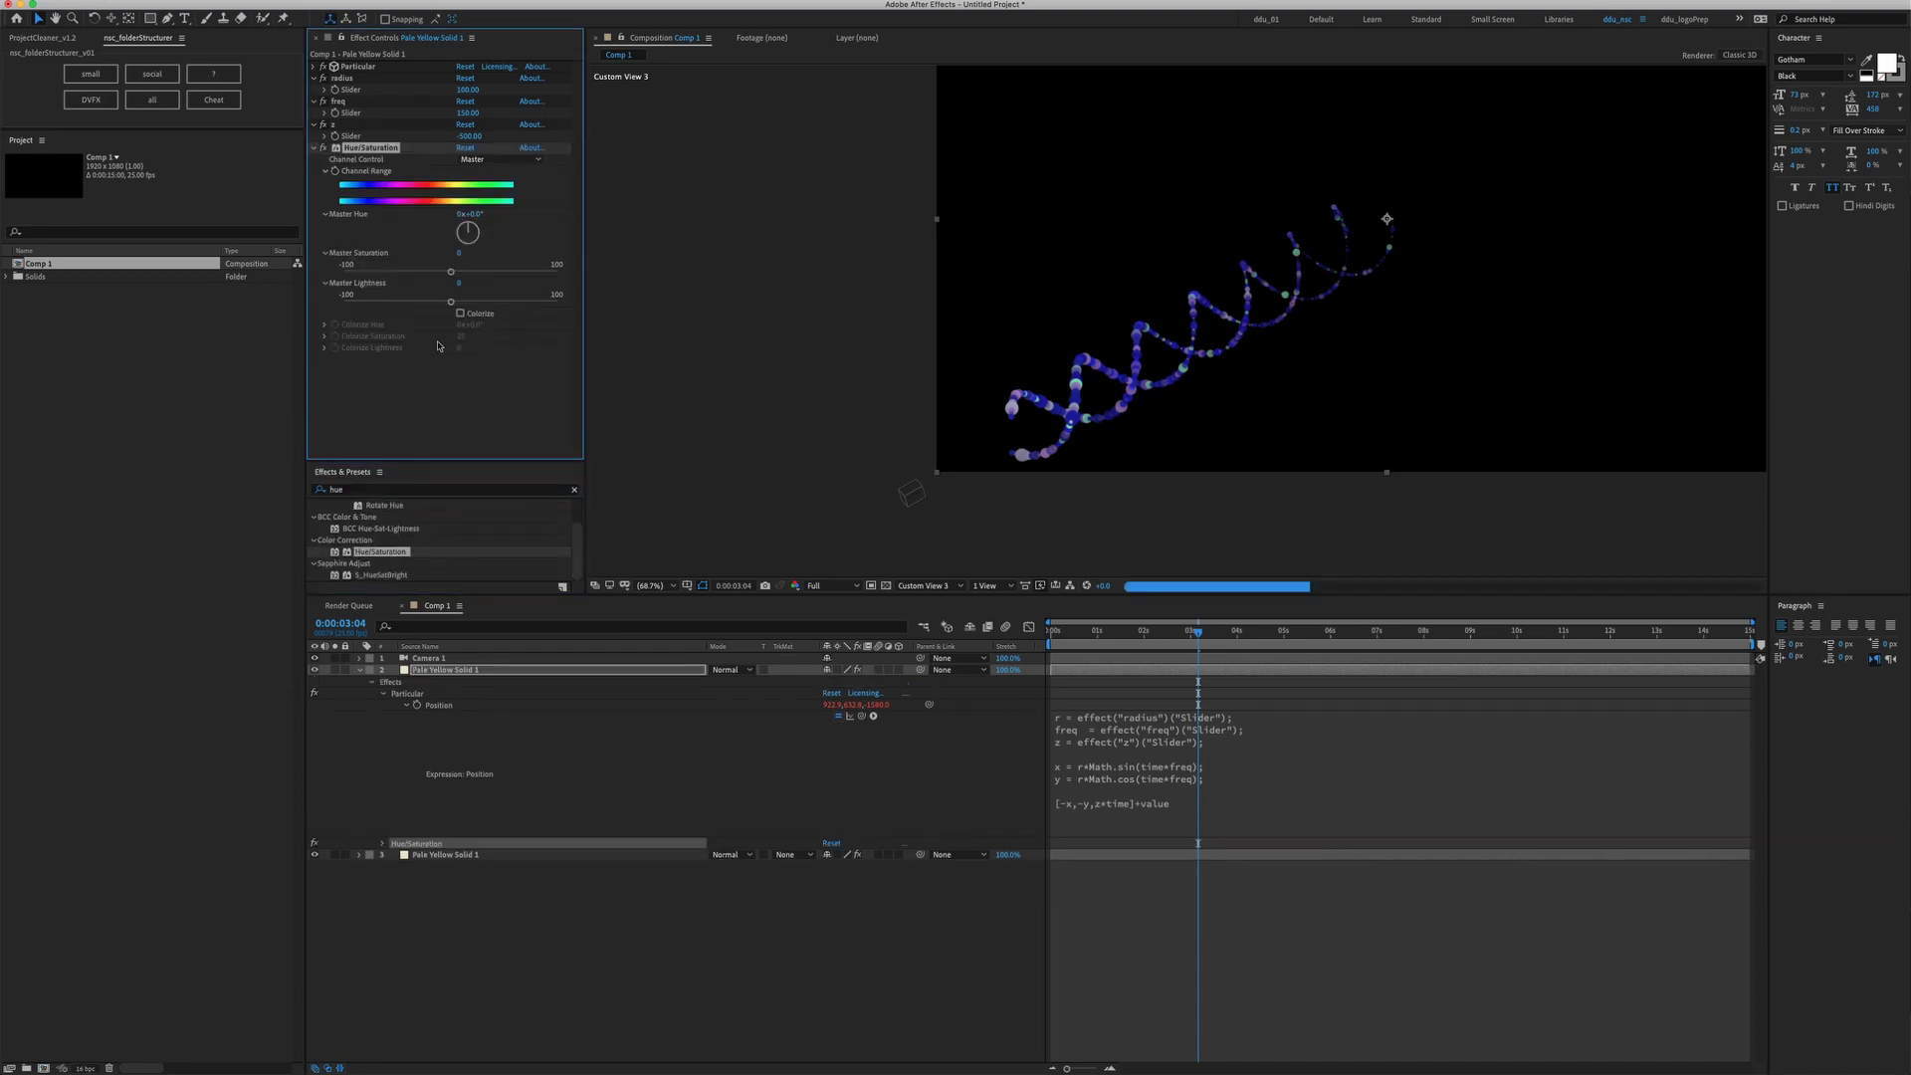
{"action": "left_click_drag", "start_coordinate": [473, 227], "coordinate": [485, 232]}
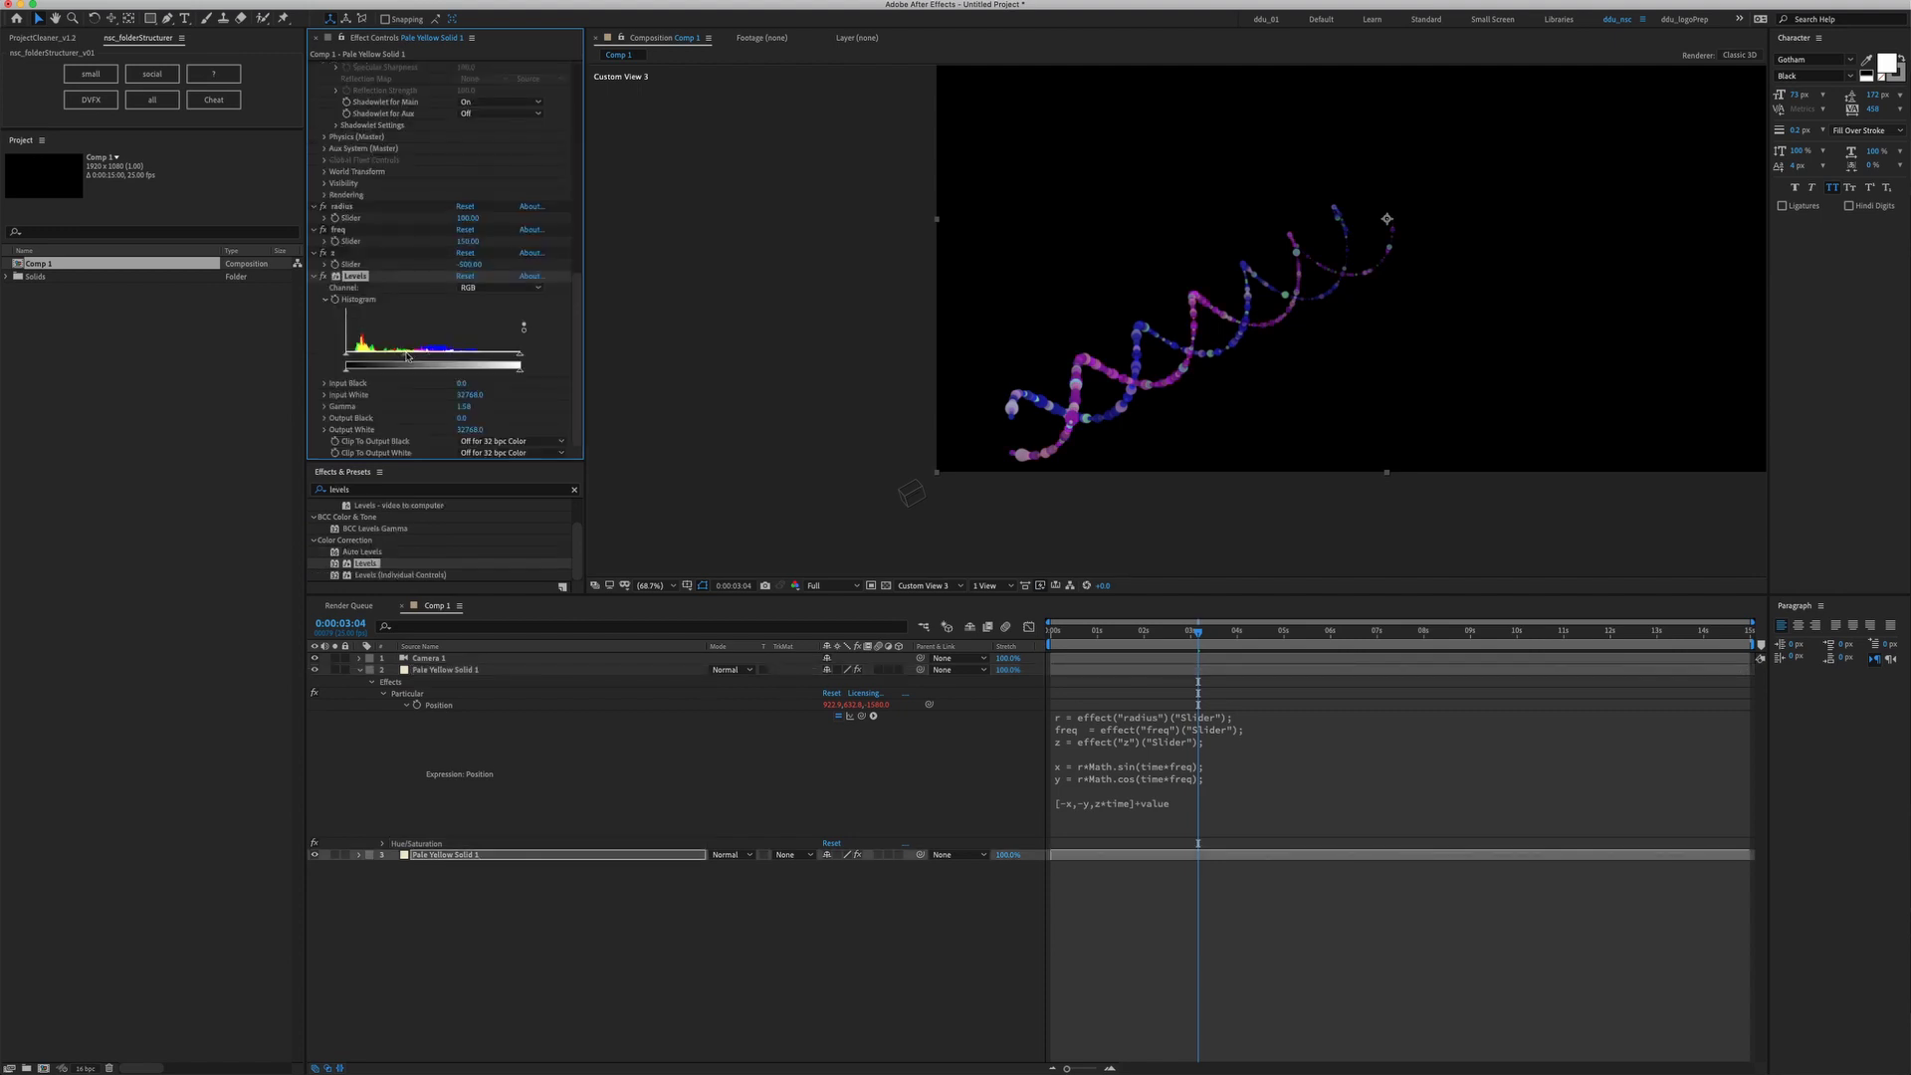
{"action": "left_click_drag", "start_coordinate": [407, 355], "coordinate": [417, 358]}
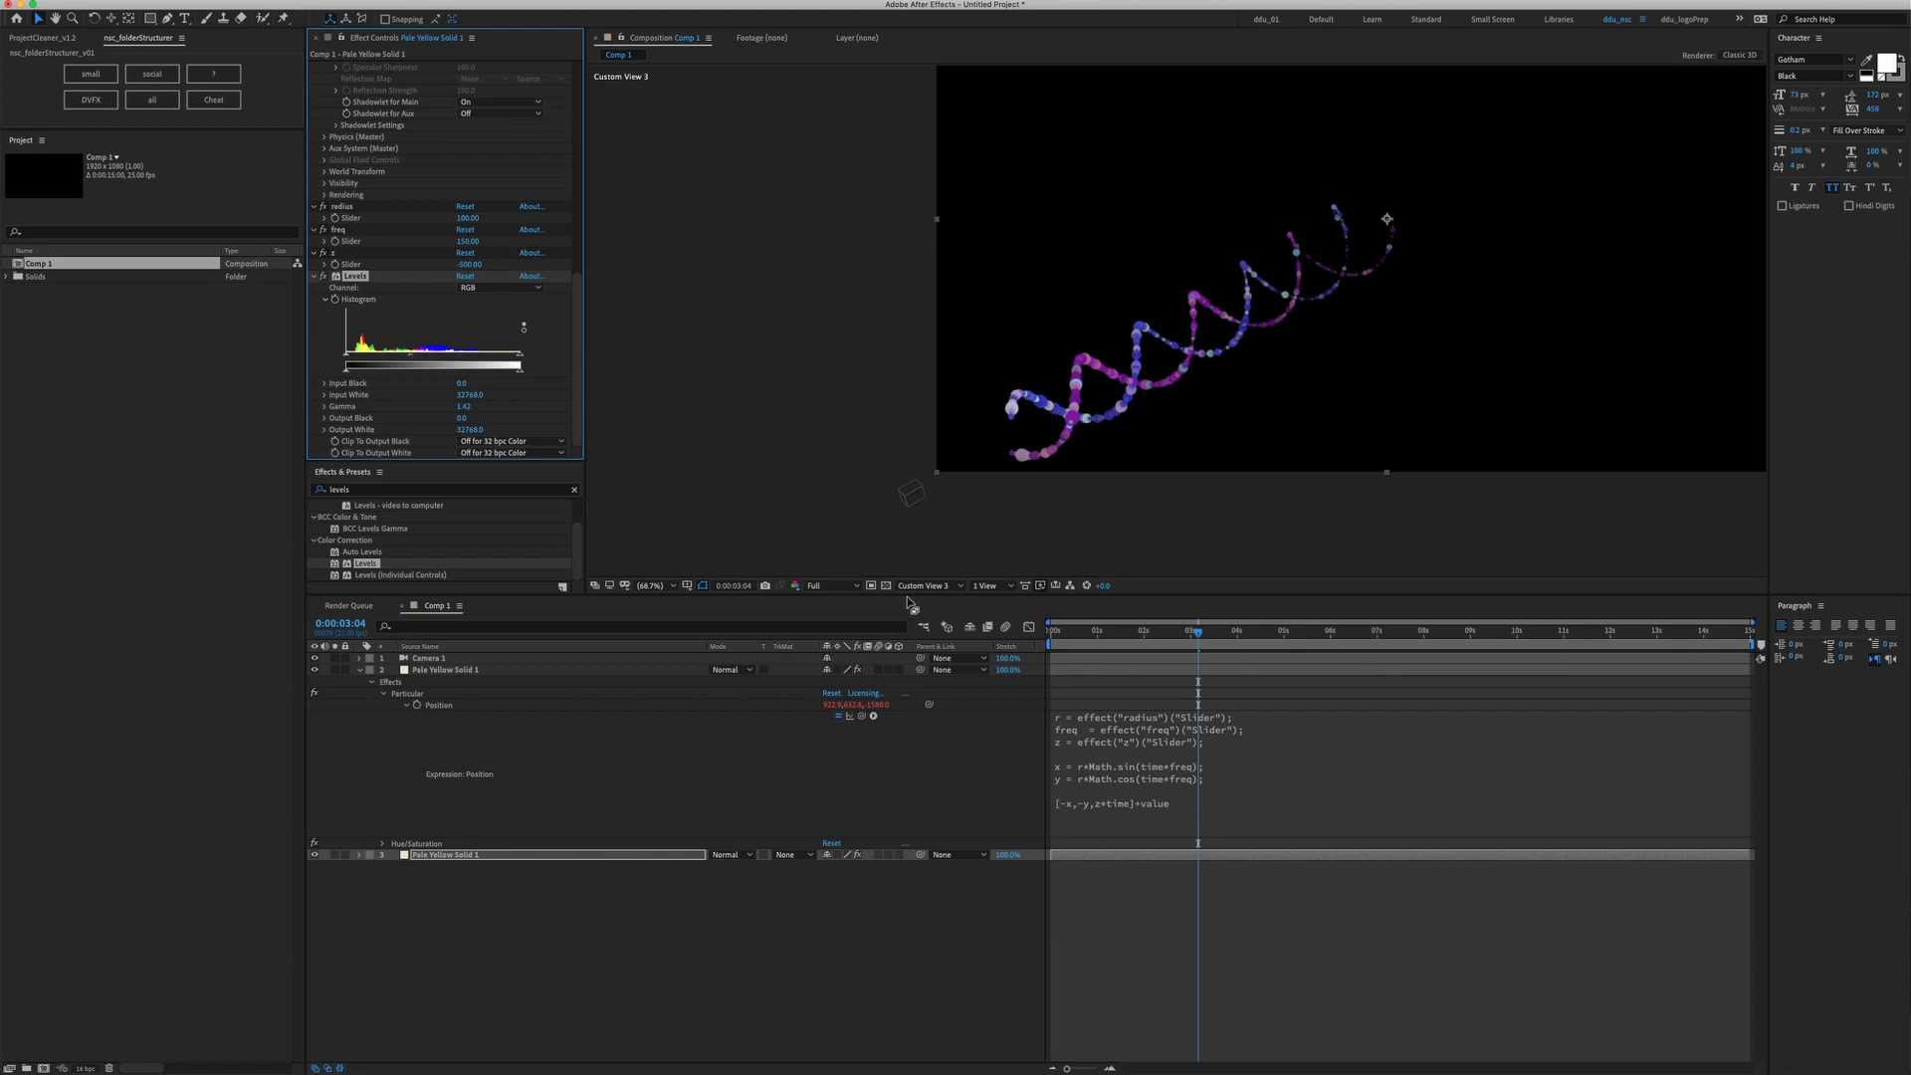
Switch the viewer to Active Camera and pan the view to frame the helix
{"action": "left_click", "coordinate": [924, 585]}
{"action": "left_click", "coordinate": [920, 602]}
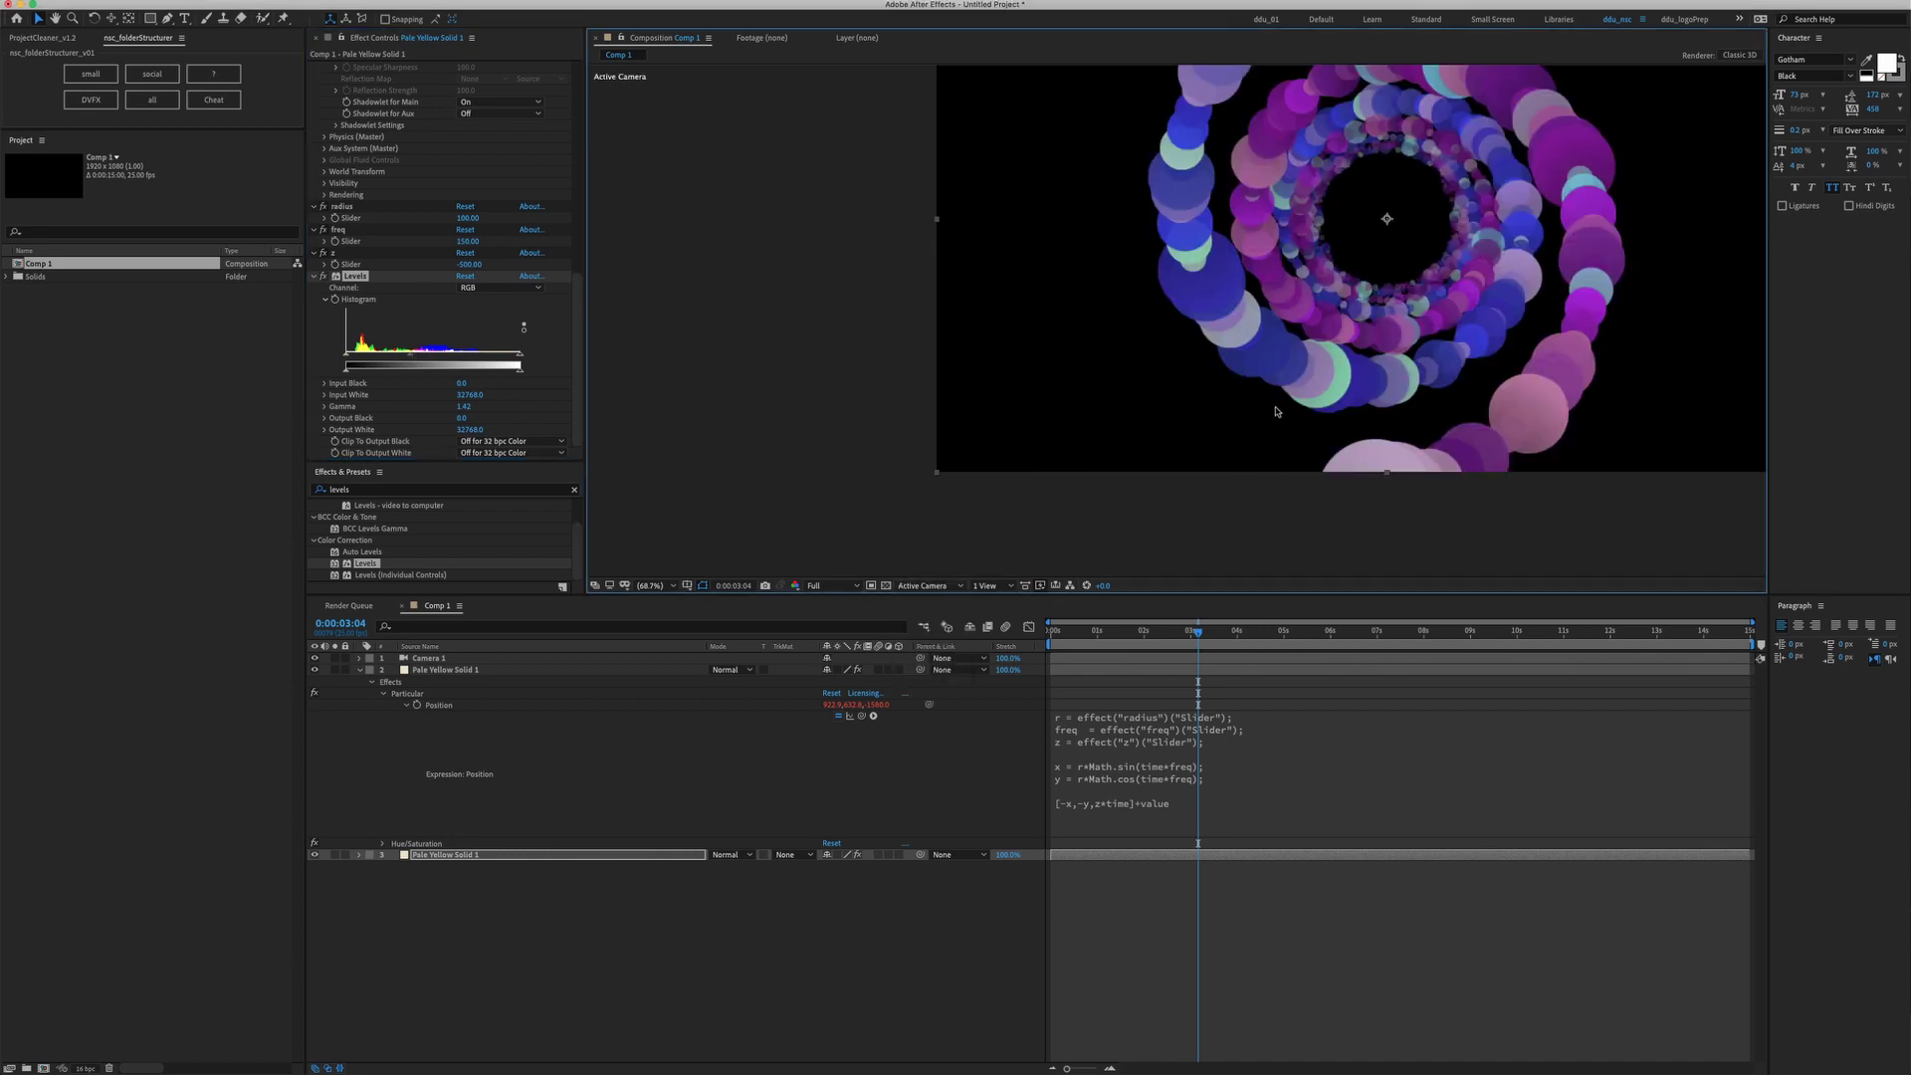
{"action": "left_click_drag", "start_coordinate": [1202, 376], "coordinate": [1086, 512]}
{"action": "left_click_drag", "start_coordinate": [1380, 396], "coordinate": [1327, 364]}
{"action": "left_click", "coordinate": [359, 669]}
Select Camera 1, show its Position, and adjust it at 0:00:03:00
{"action": "left_click", "coordinate": [456, 660]}
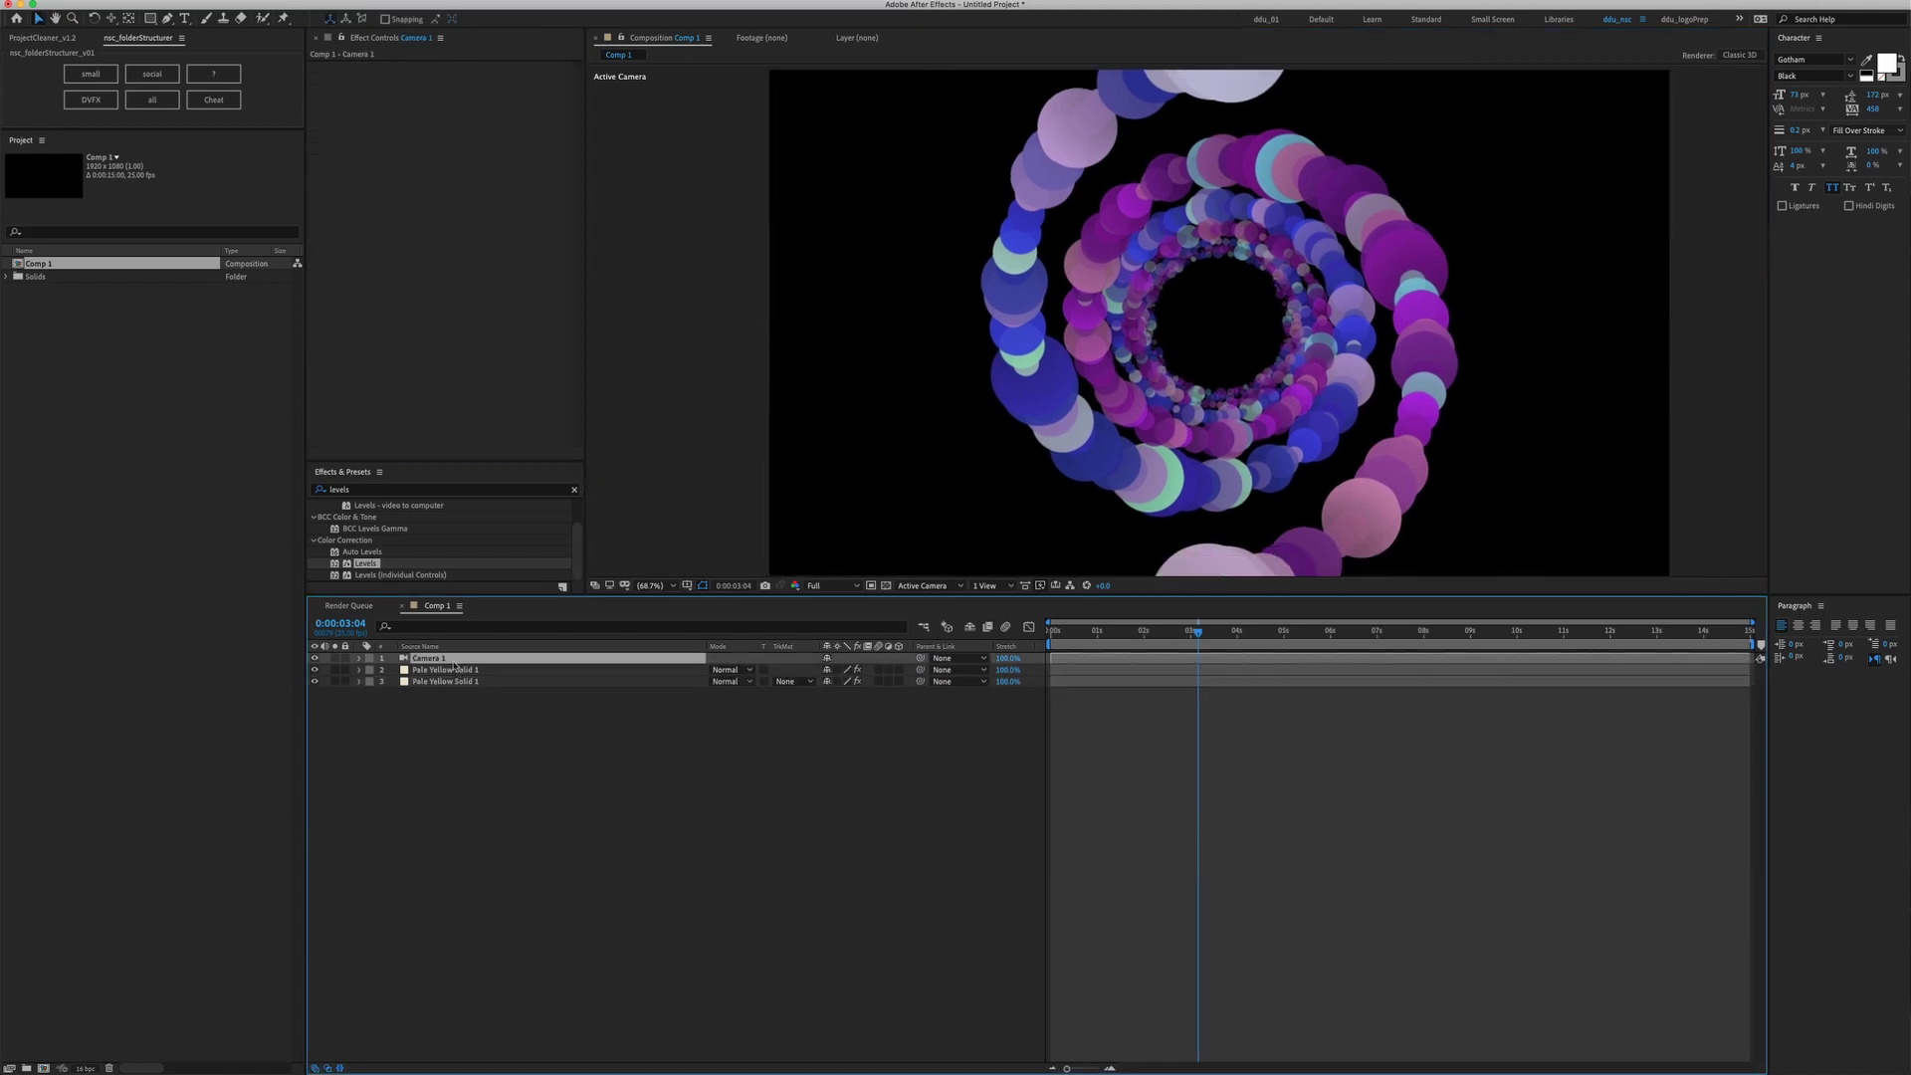
{"action": "double_click", "coordinate": [463, 659]}
{"action": "key", "text": "p"}
{"action": "left_click", "coordinate": [631, 712]}
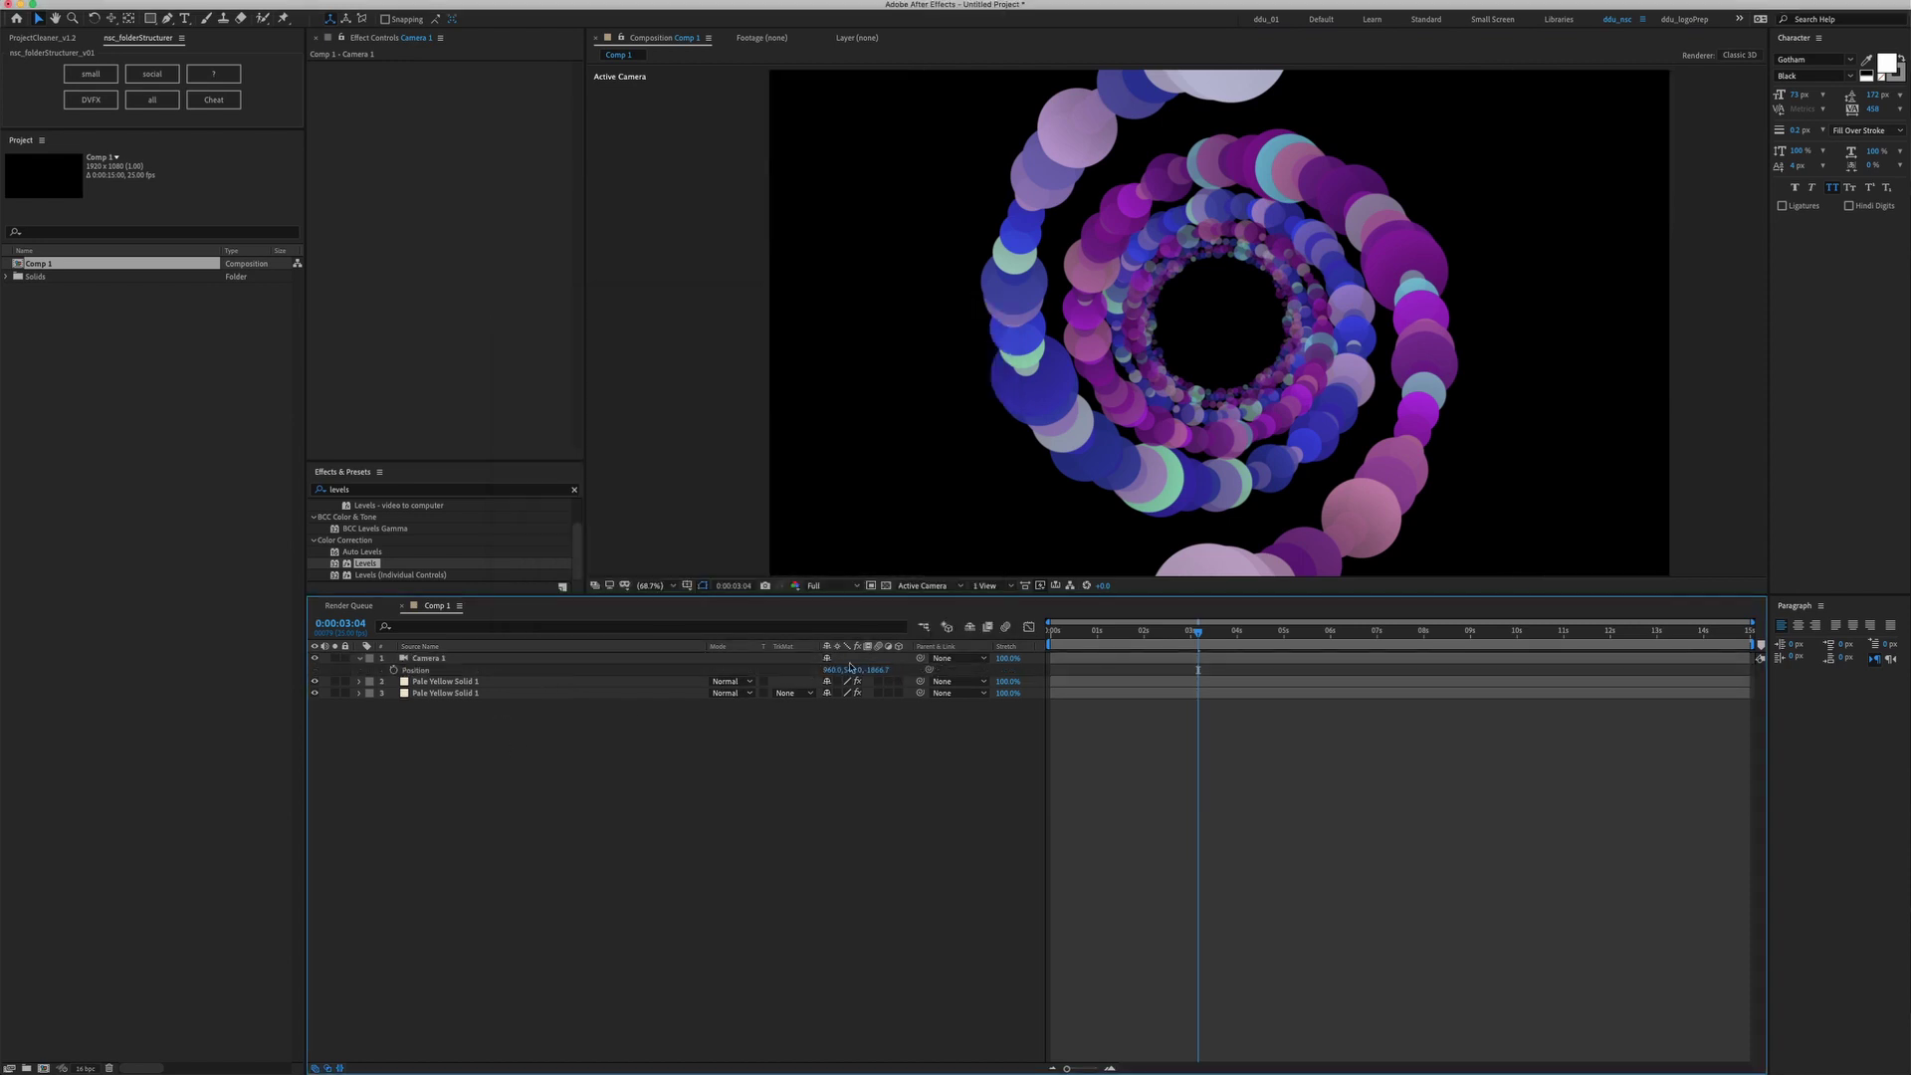
{"action": "key", "text": "j"}
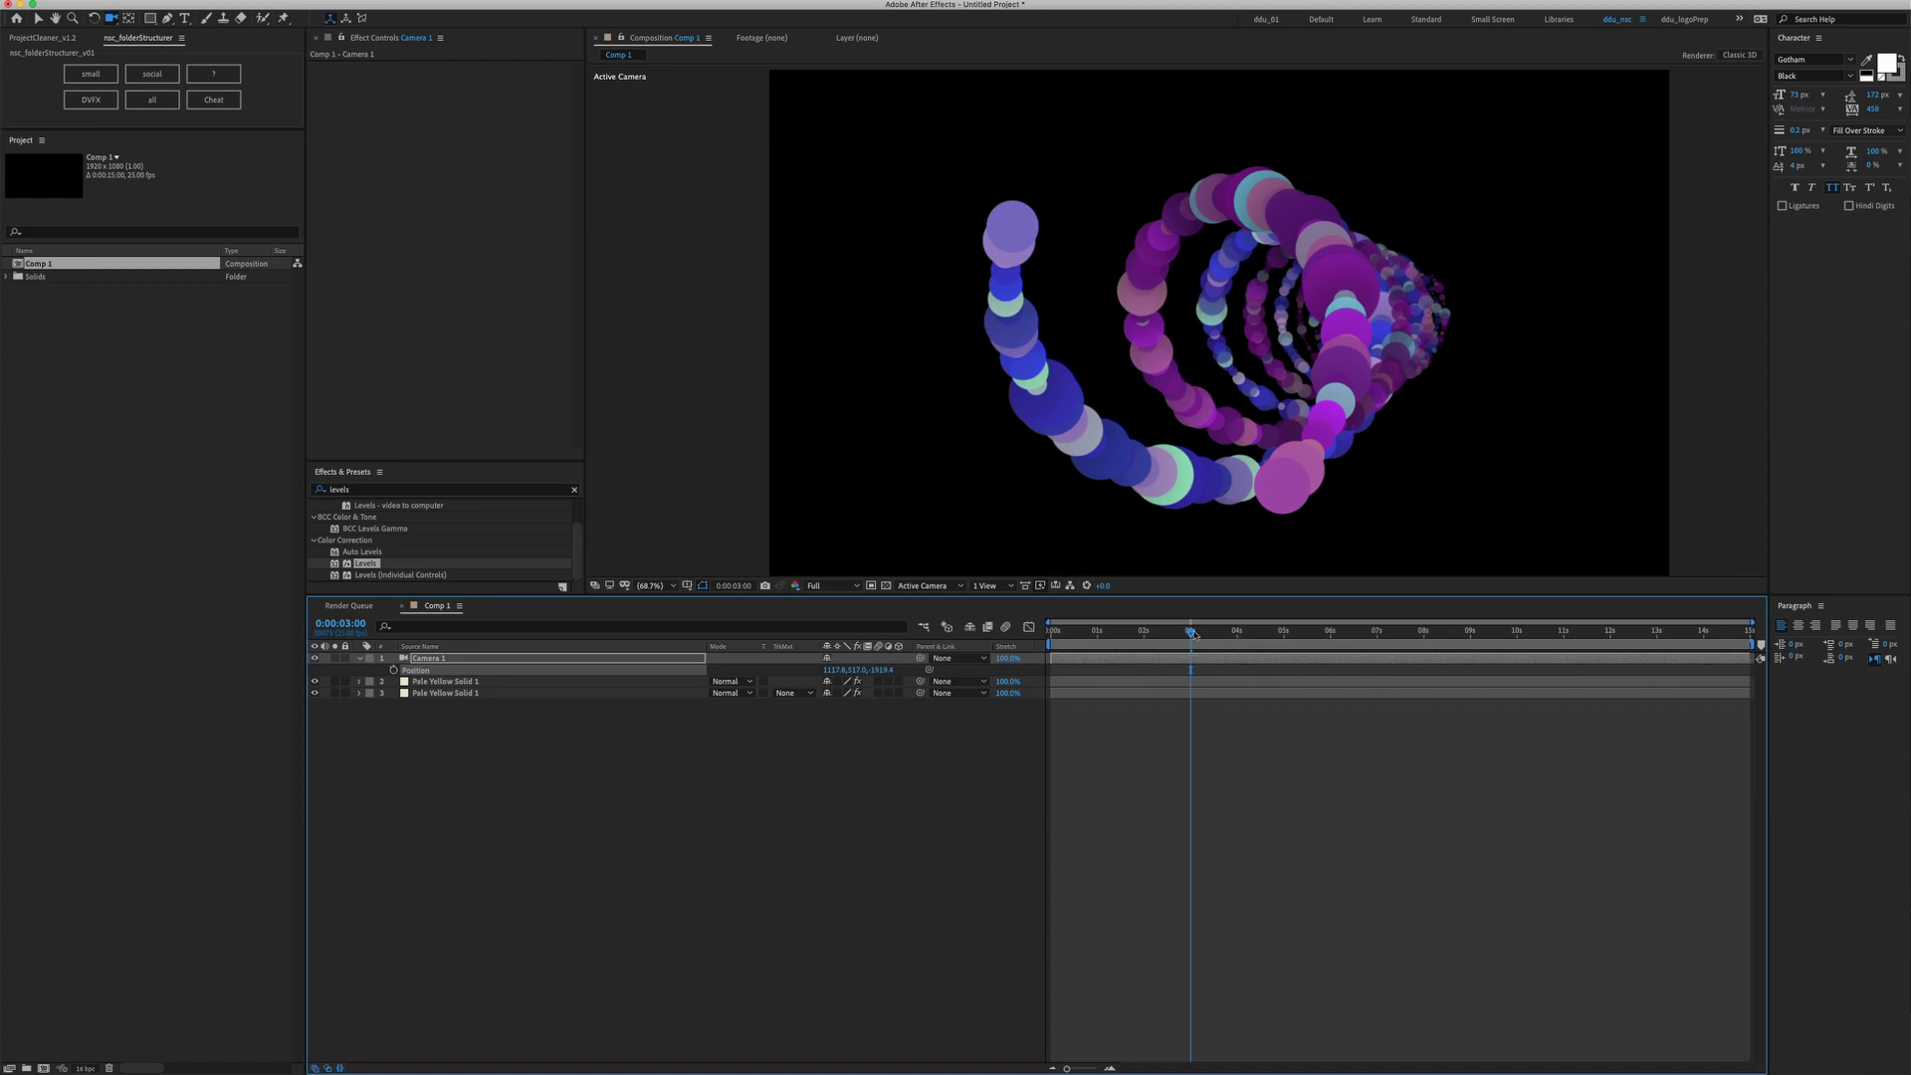
Check the camera view at 0:00:05:21, 0:00:01:02 and 0:00:02:19, then select all three layers
{"action": "left_click", "coordinate": [1294, 633]}
{"action": "left_click", "coordinate": [1324, 642]}
{"action": "left_click", "coordinate": [1101, 645]}
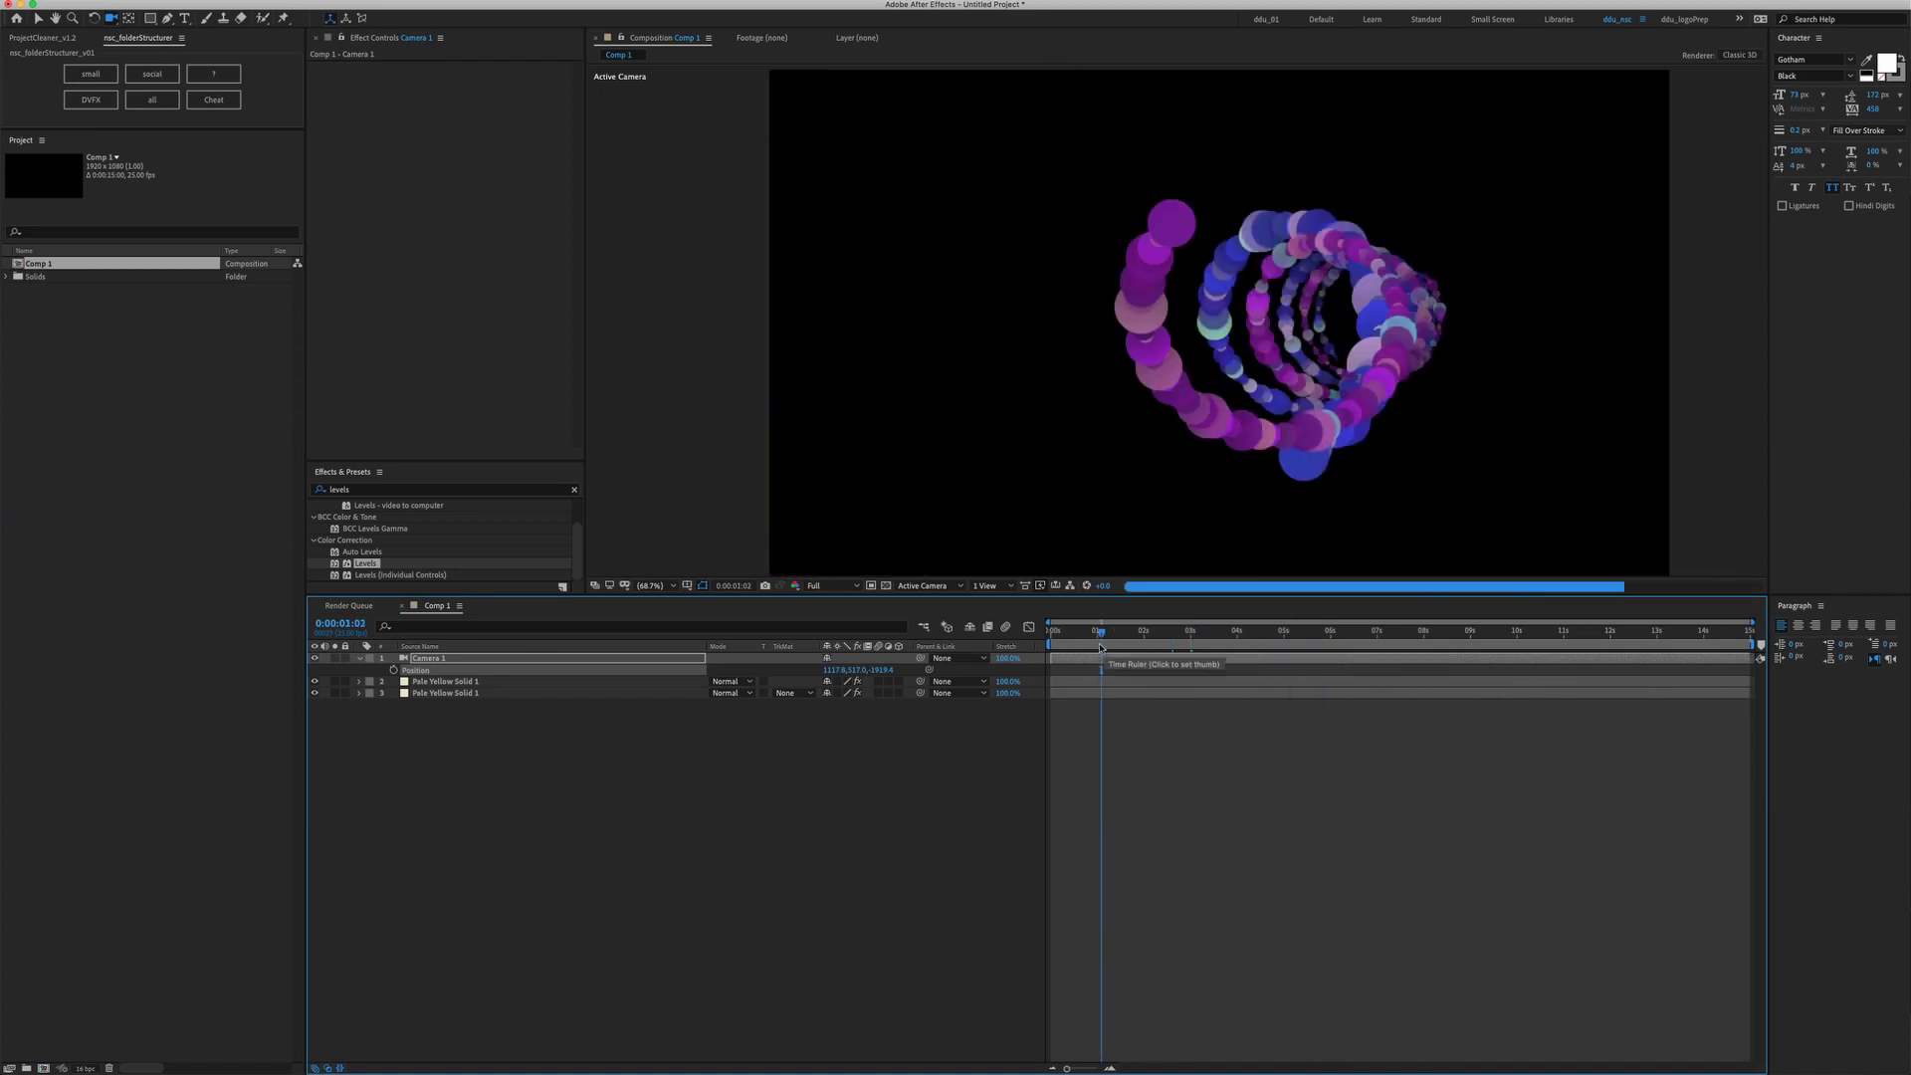
{"action": "left_click", "coordinate": [1179, 633]}
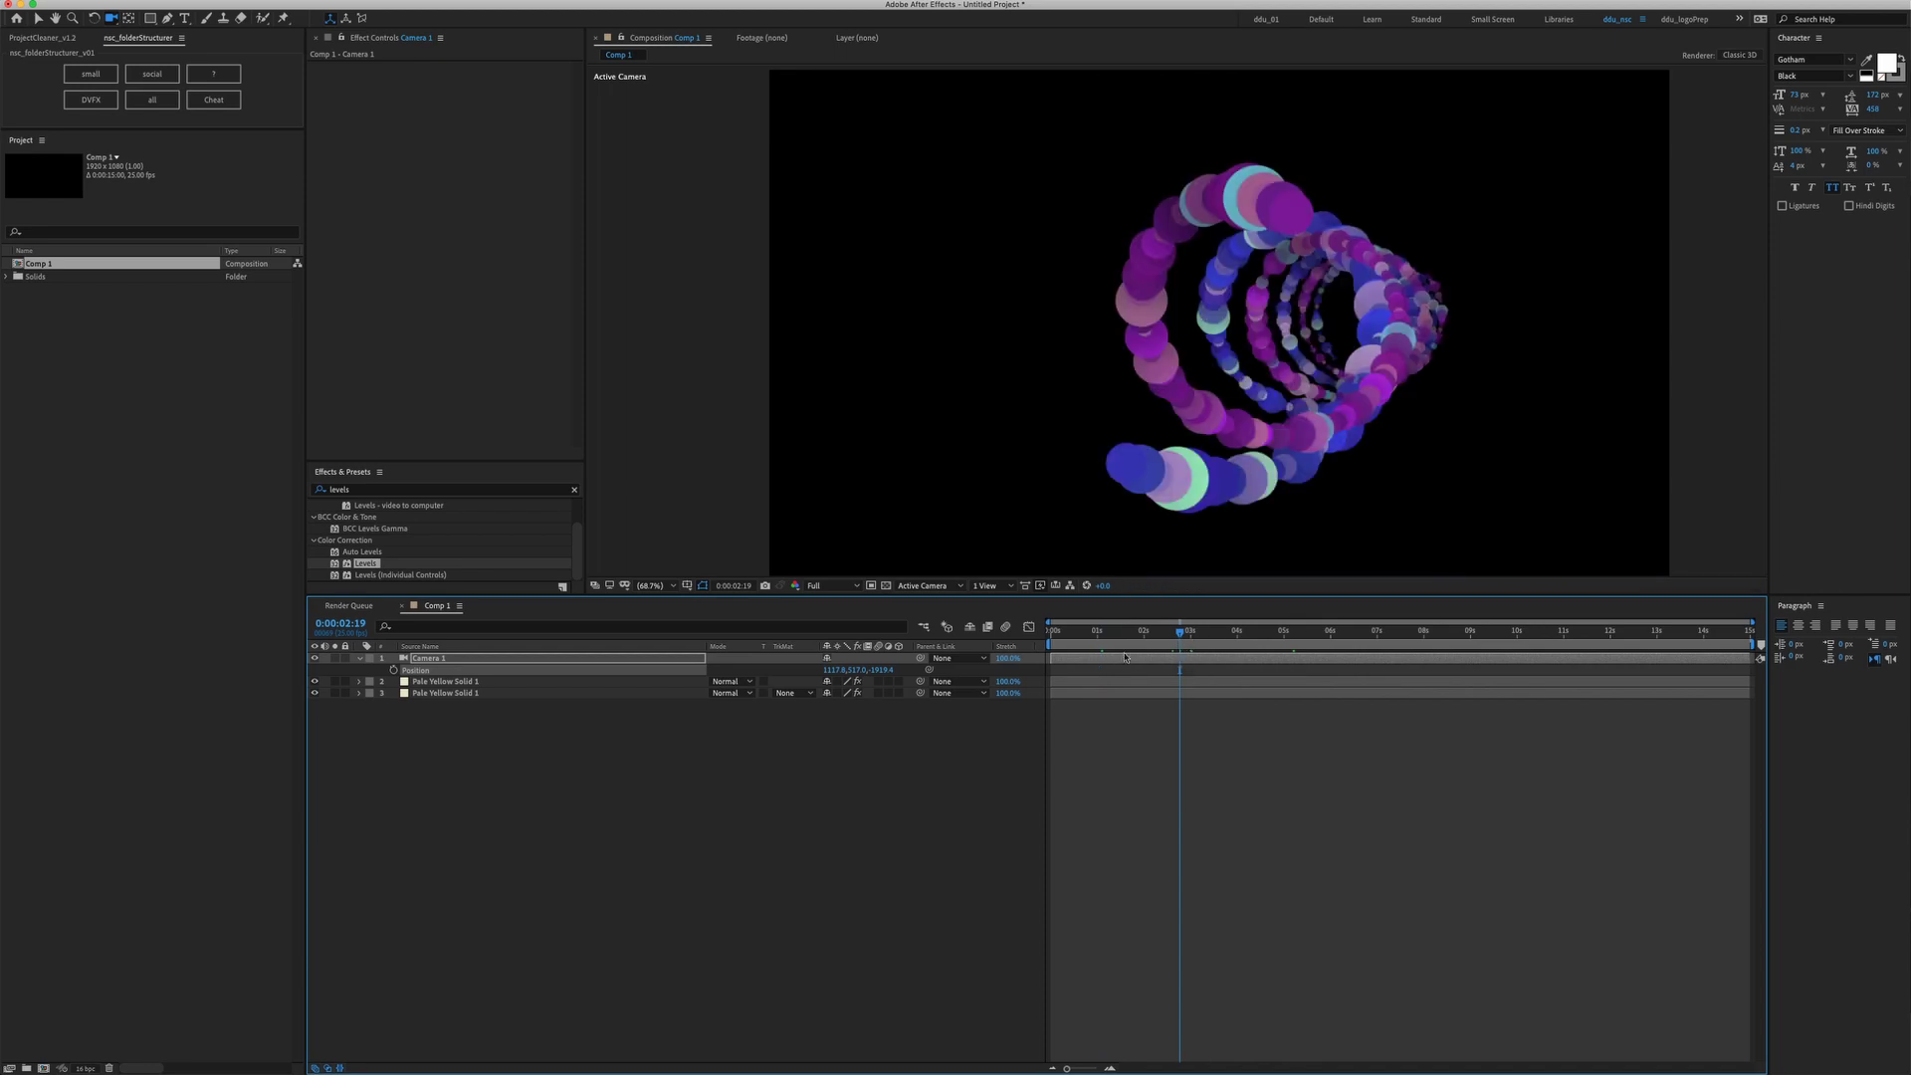
{"action": "left_click", "coordinate": [554, 776]}
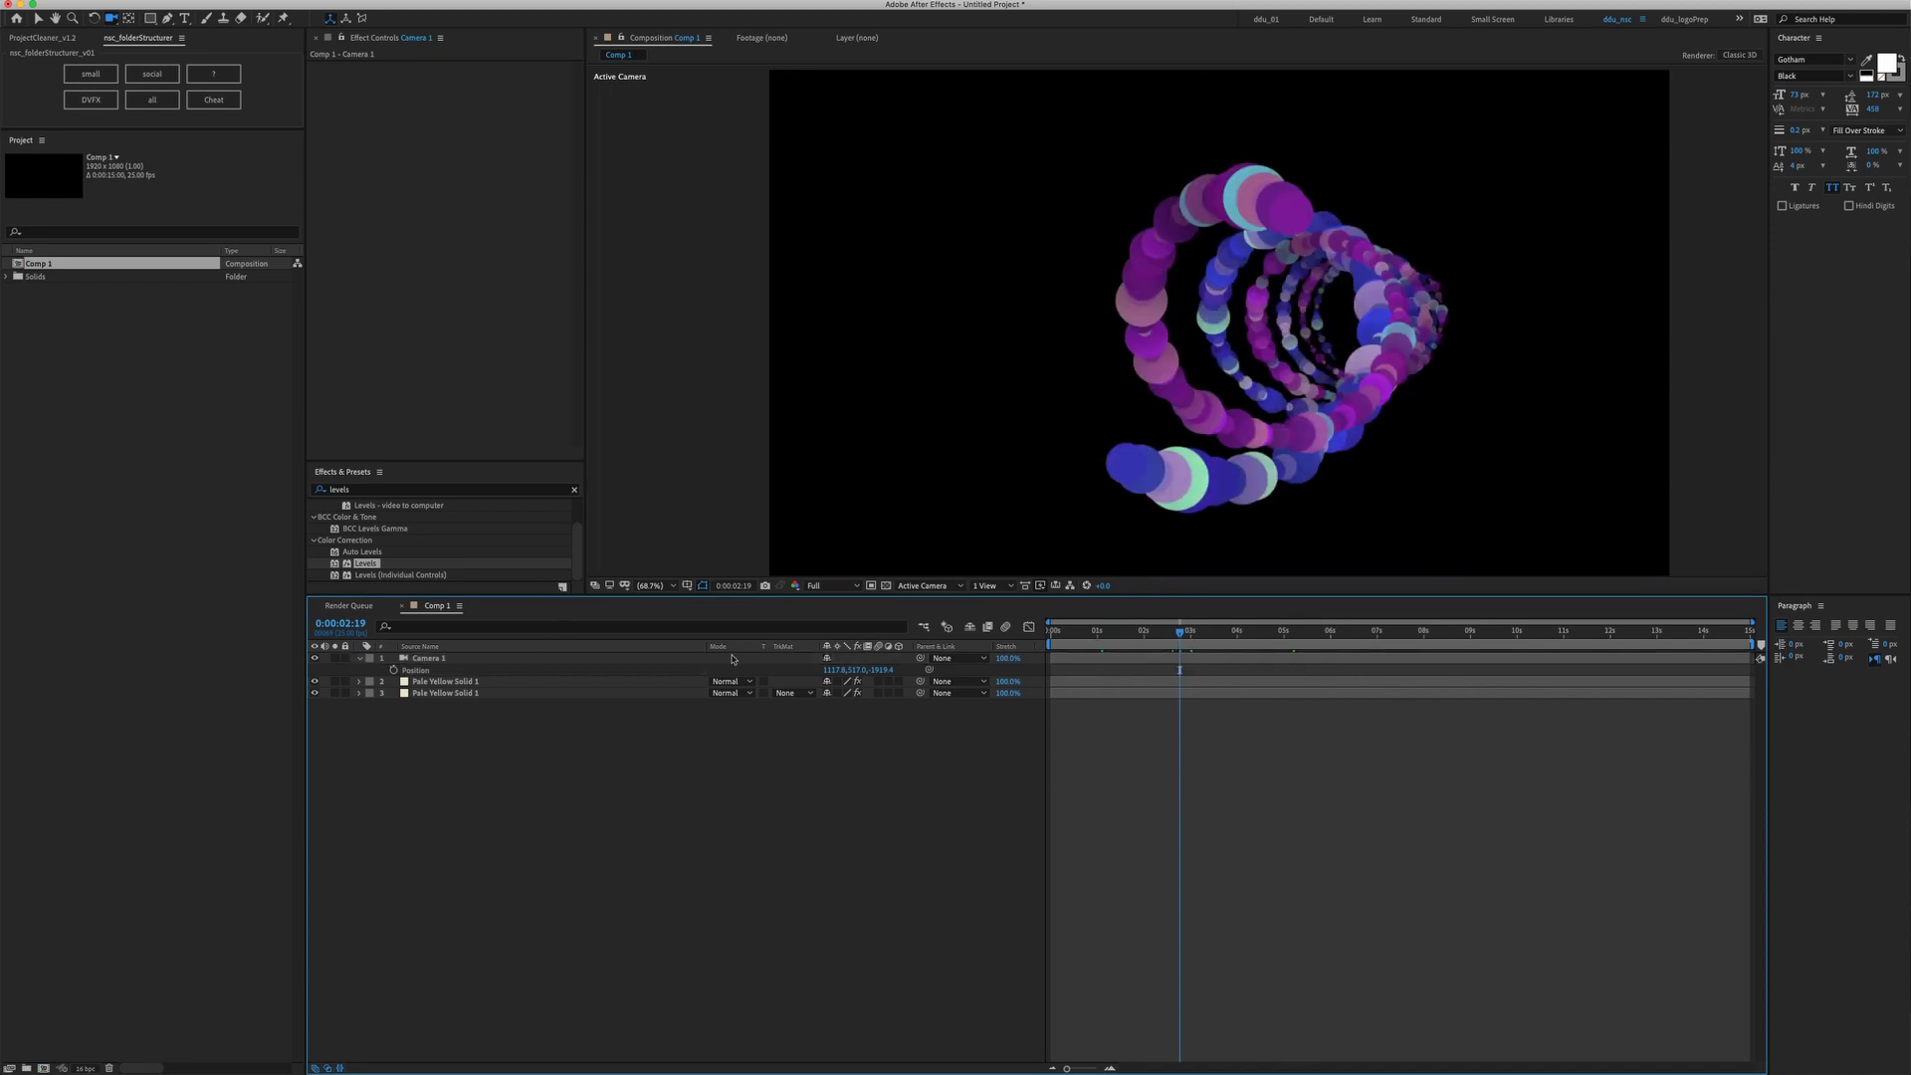
{"action": "left_click_drag", "start_coordinate": [542, 766], "coordinate": [398, 653]}
{"action": "left_click", "coordinate": [45, 256]}
Rename Comp 1 to 'spirals' in its Composition Settings
{"action": "key", "text": "super+k"}
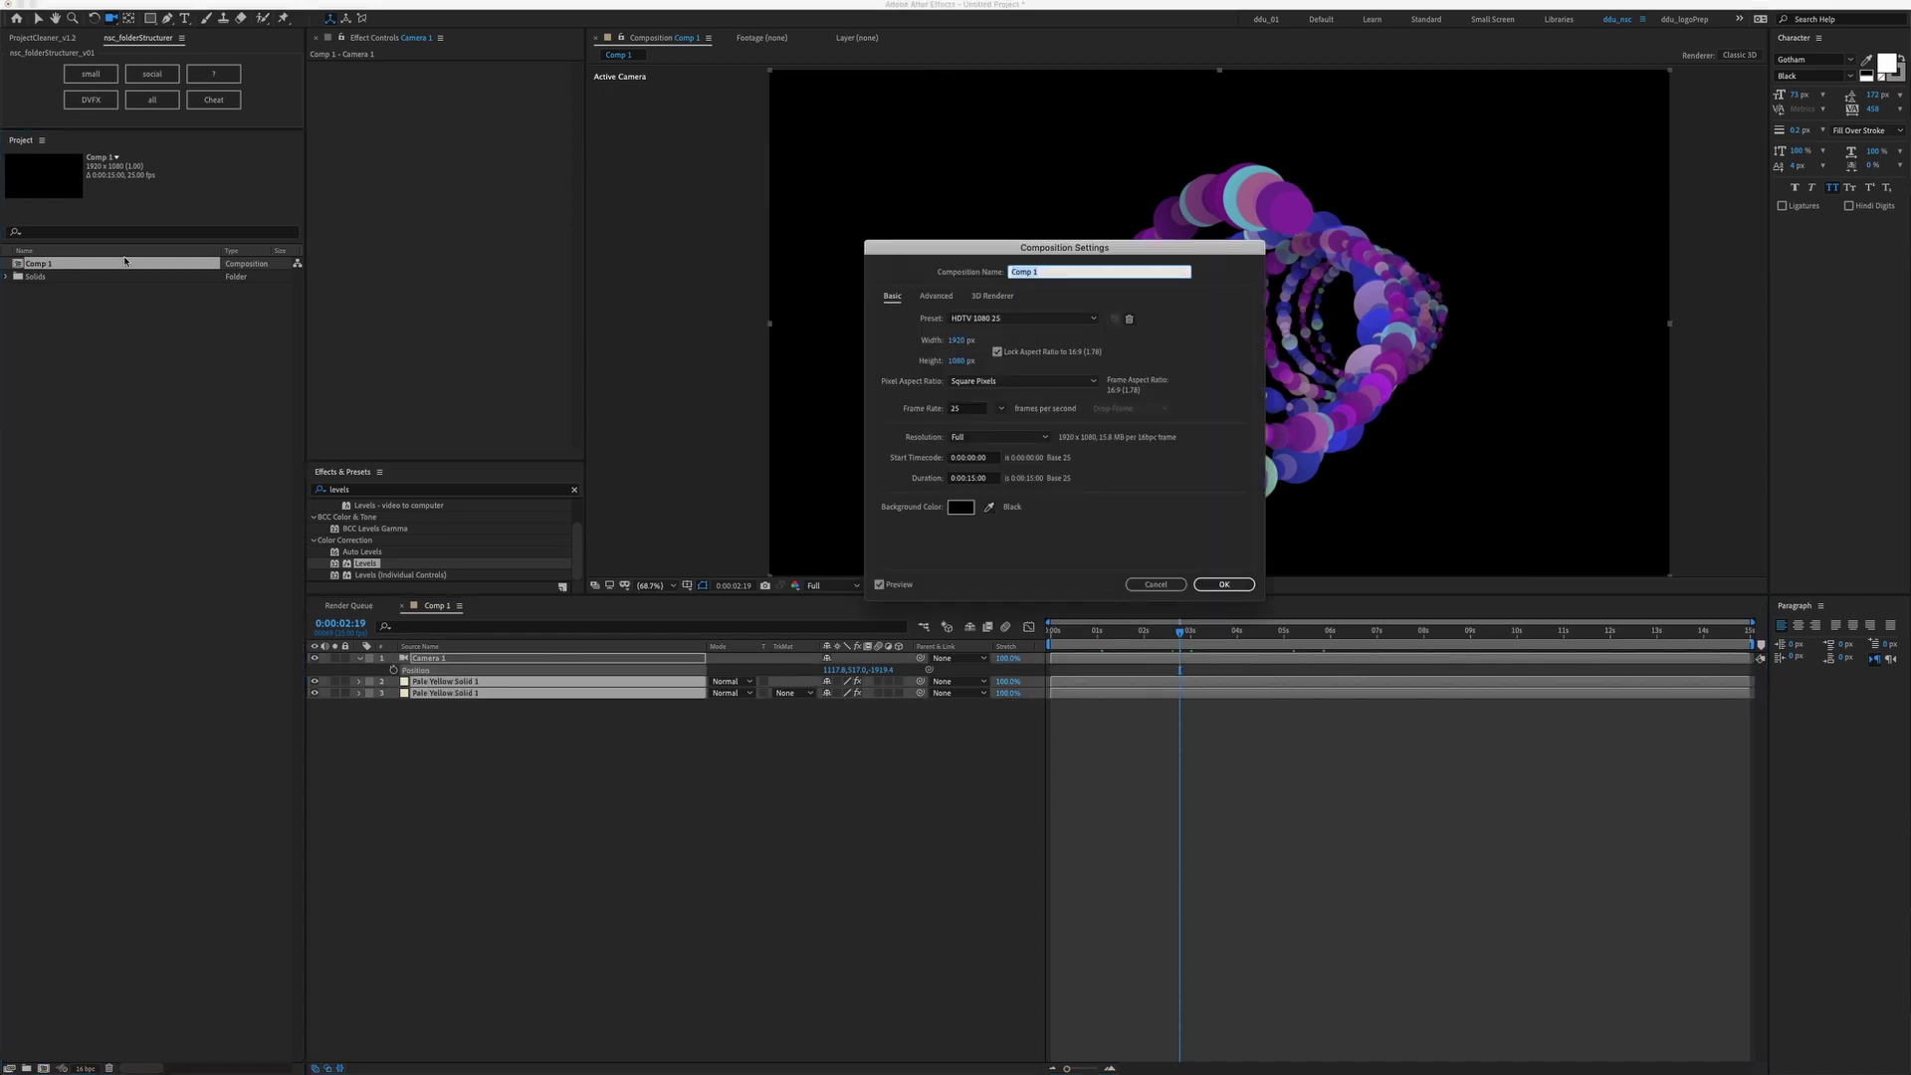
{"action": "type", "text": "spirals"}
{"action": "key", "text": "Return"}
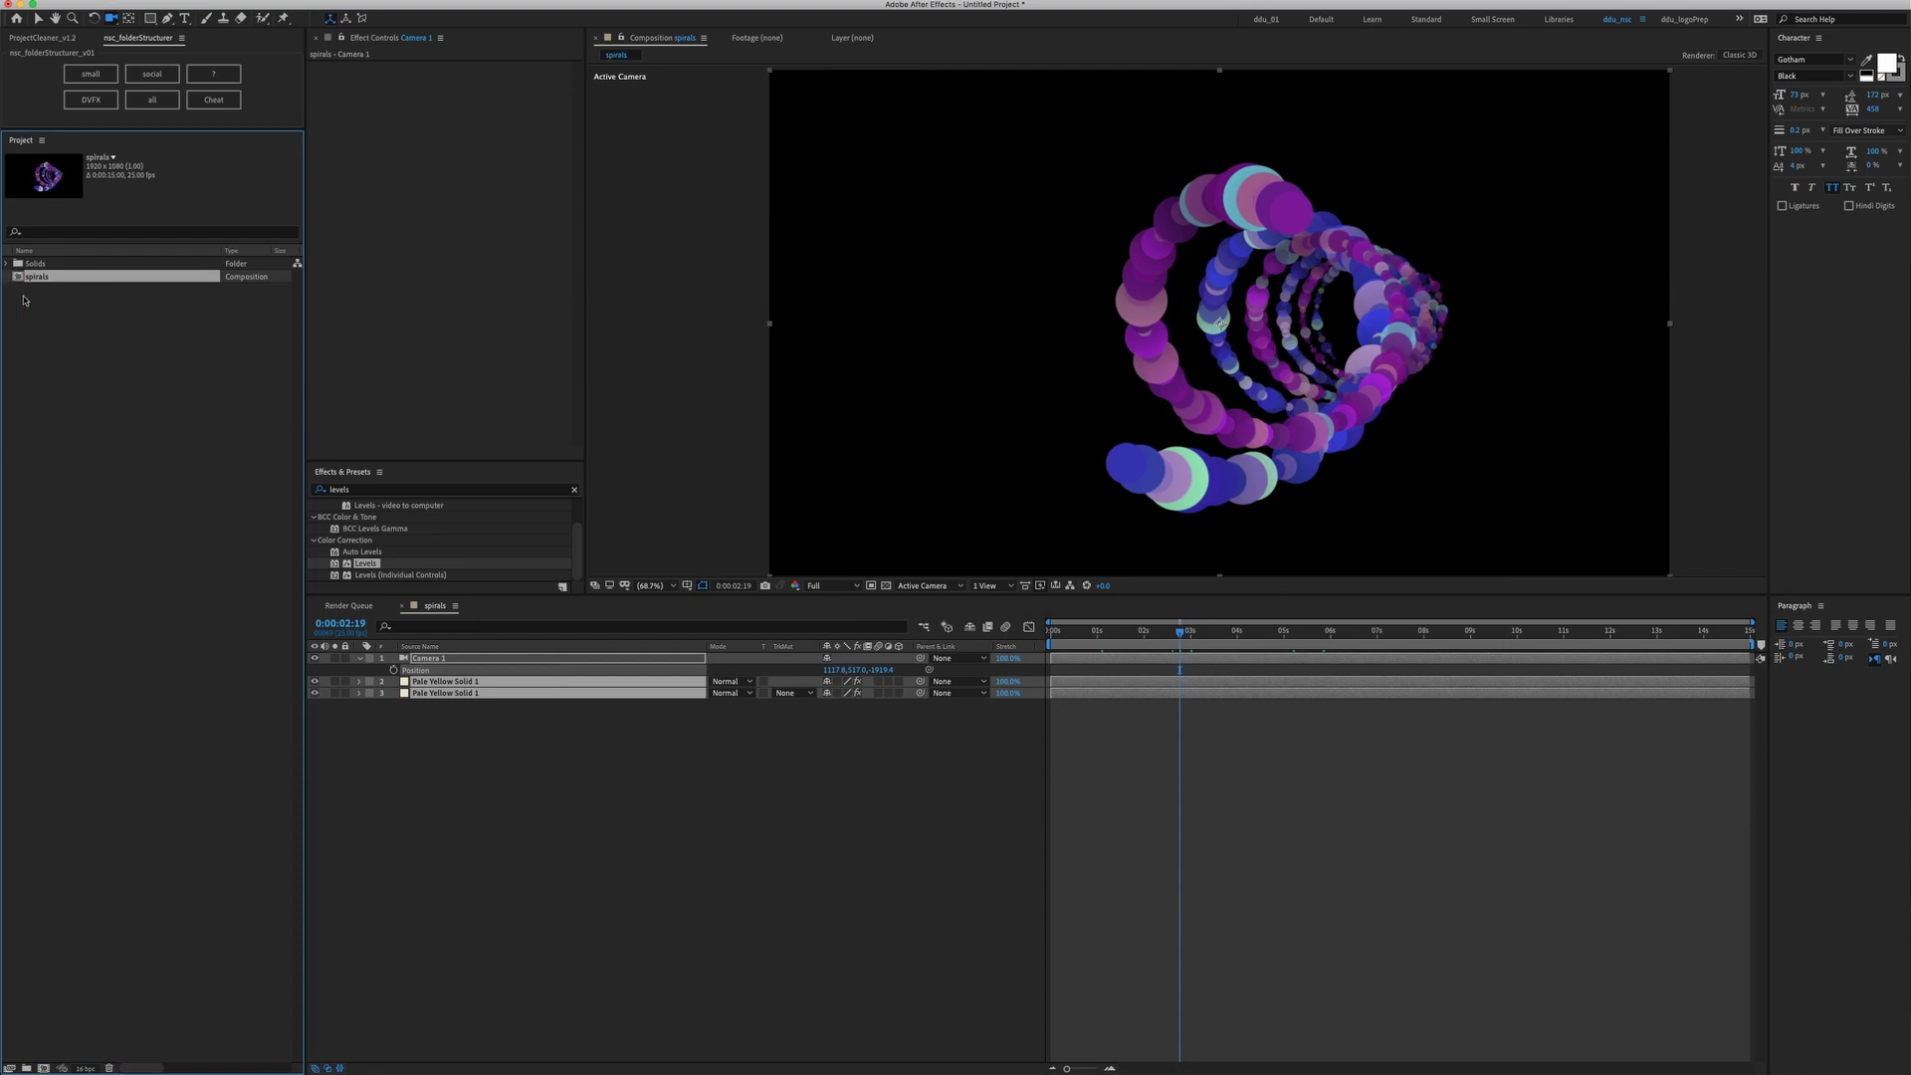
Nest the spirals comp in a new composition and scrub forward to a frame showing the full spiral
{"action": "left_click_drag", "start_coordinate": [64, 286], "coordinate": [50, 1063]}
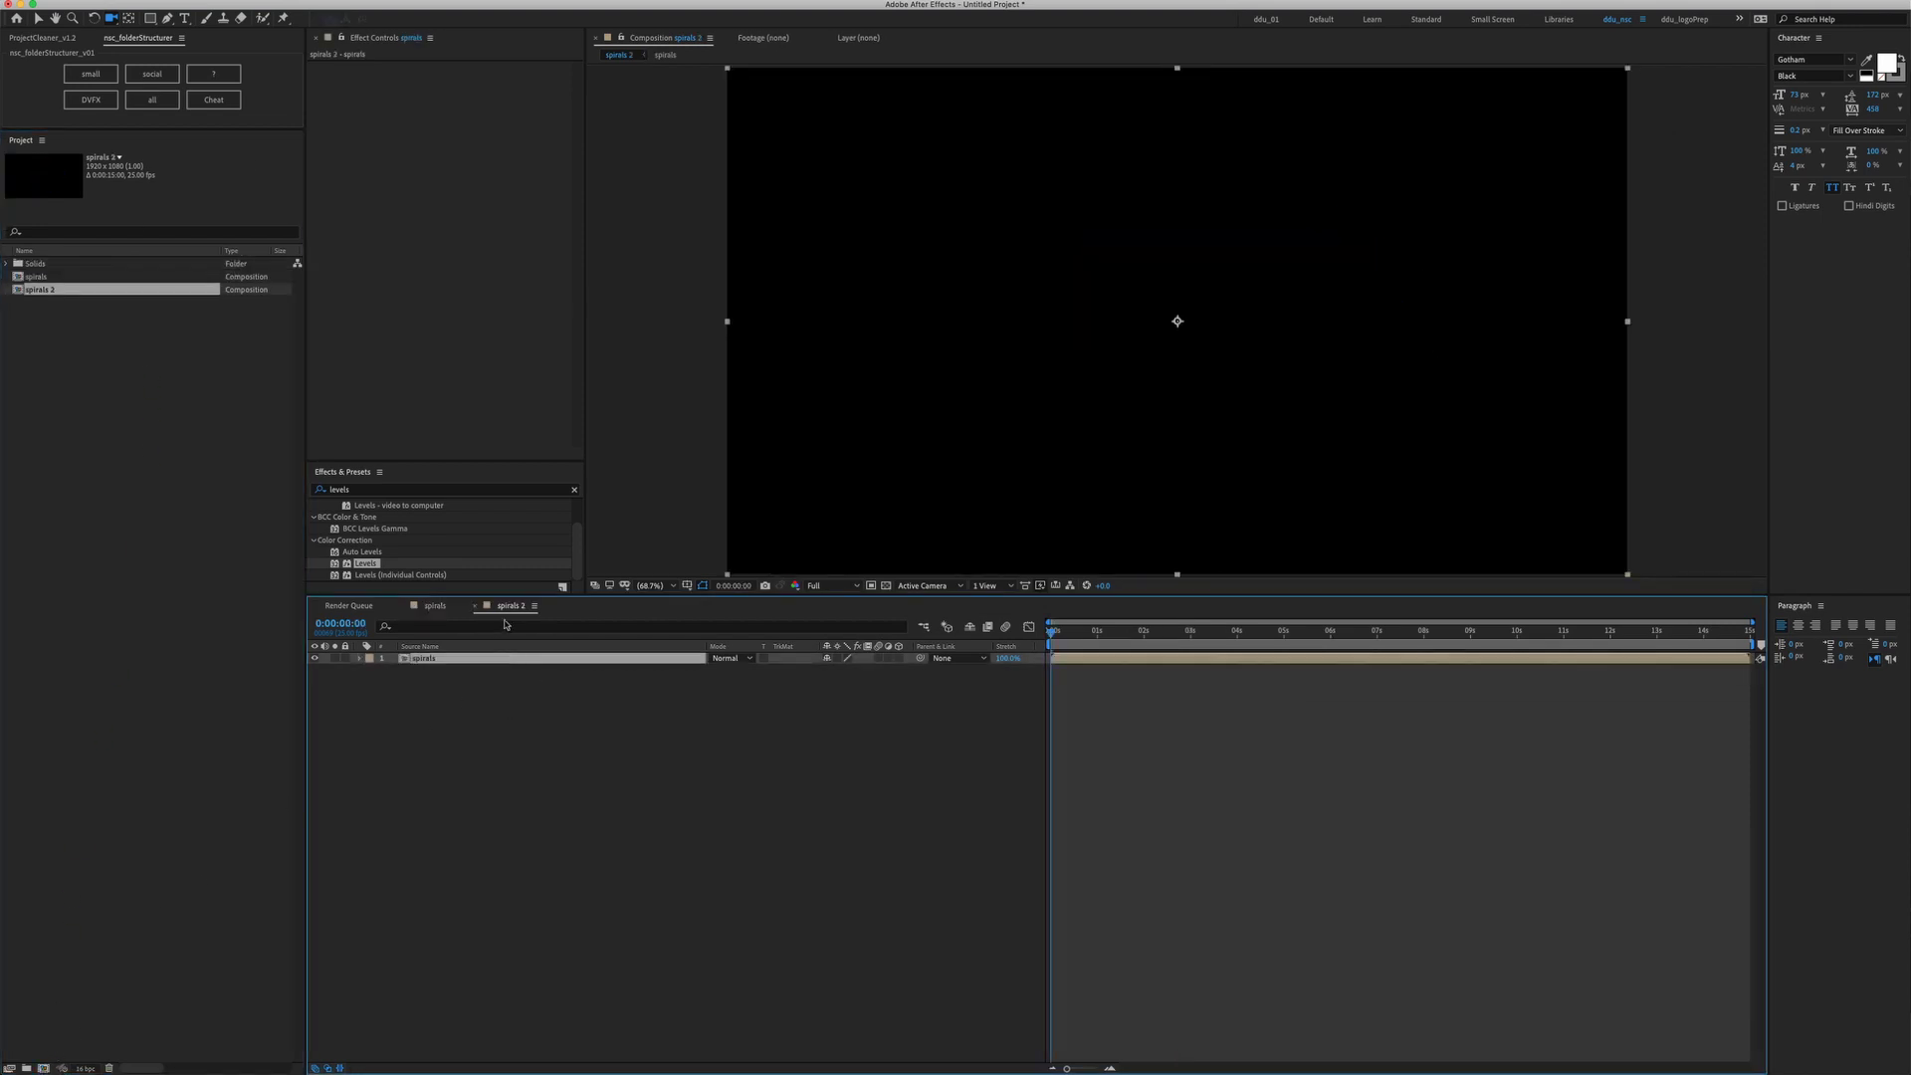
{"action": "left_click", "coordinate": [1086, 634]}
{"action": "left_click", "coordinate": [1141, 633]}
{"action": "left_click", "coordinate": [1161, 634]}
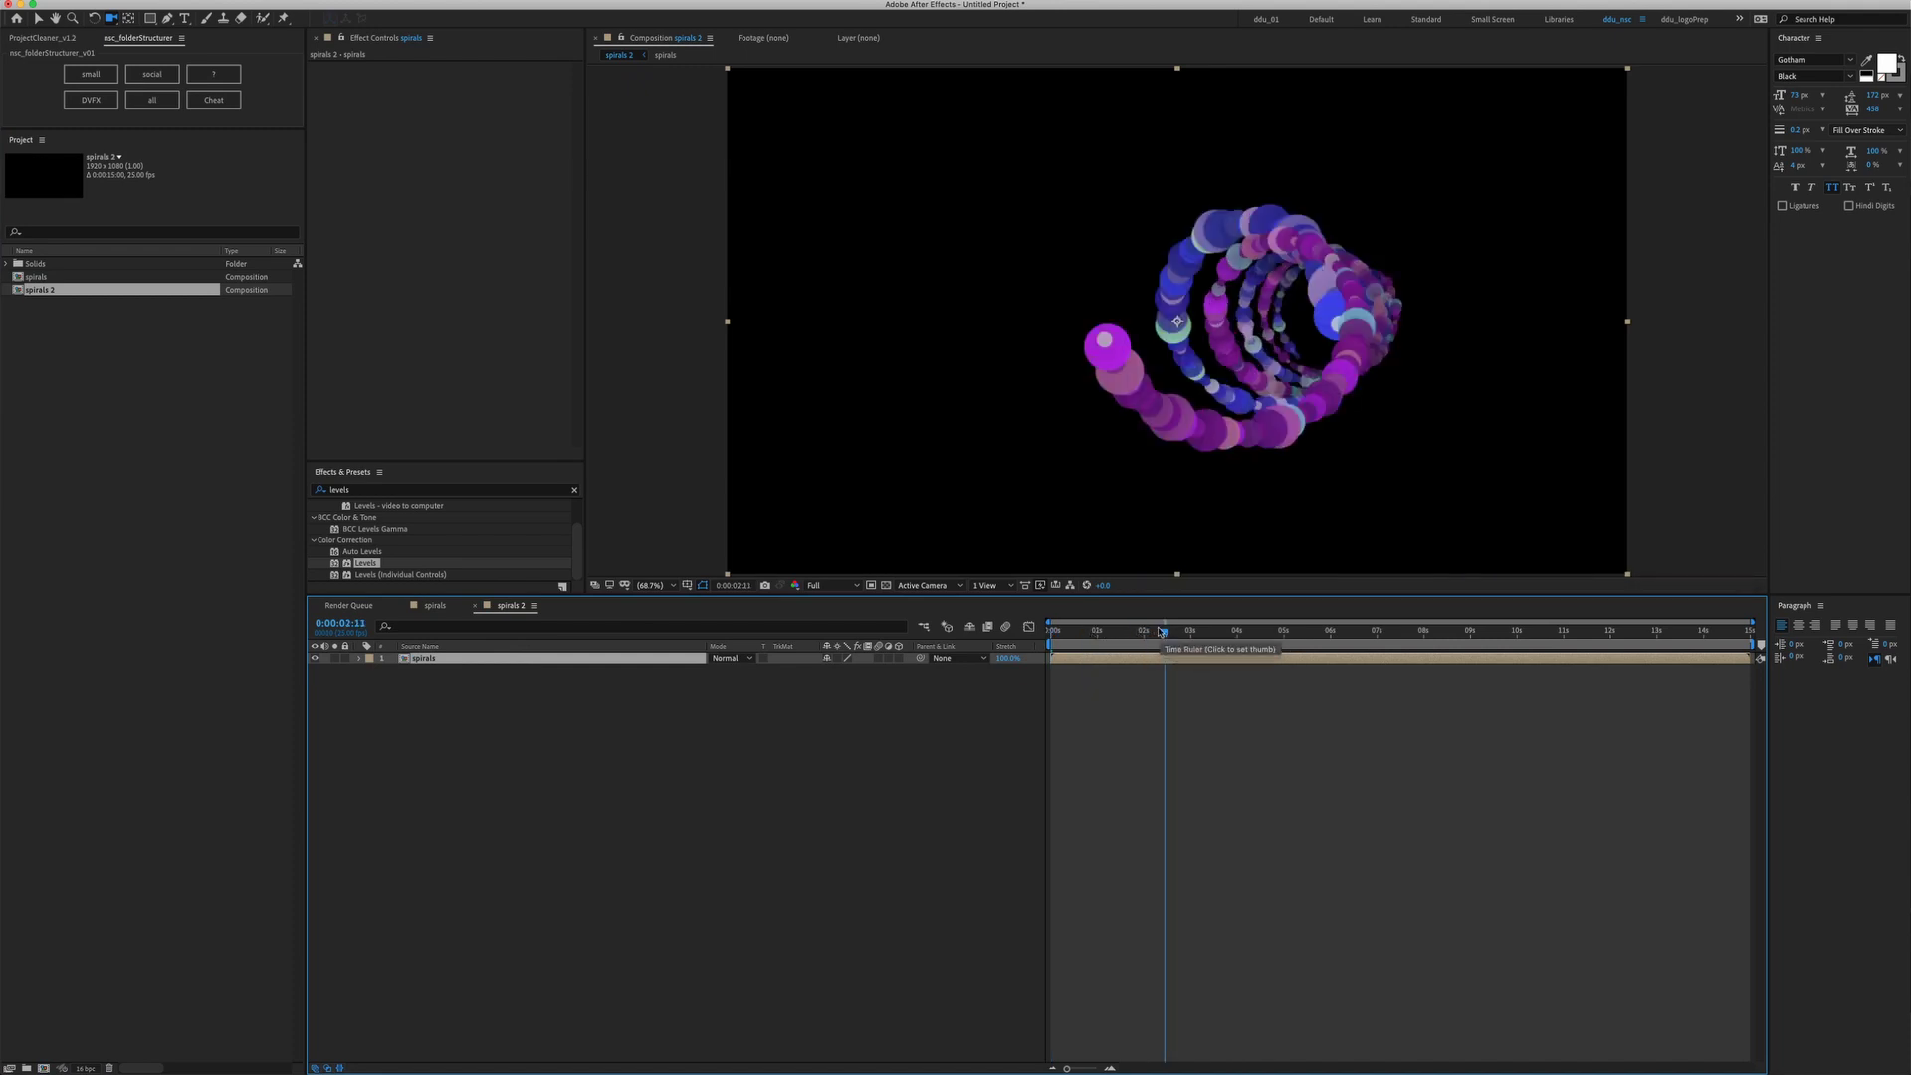
Add an Inner Shadow layer style to the spirals layer with Soft Light blend mode
{"action": "left_click", "coordinate": [249, 0]}
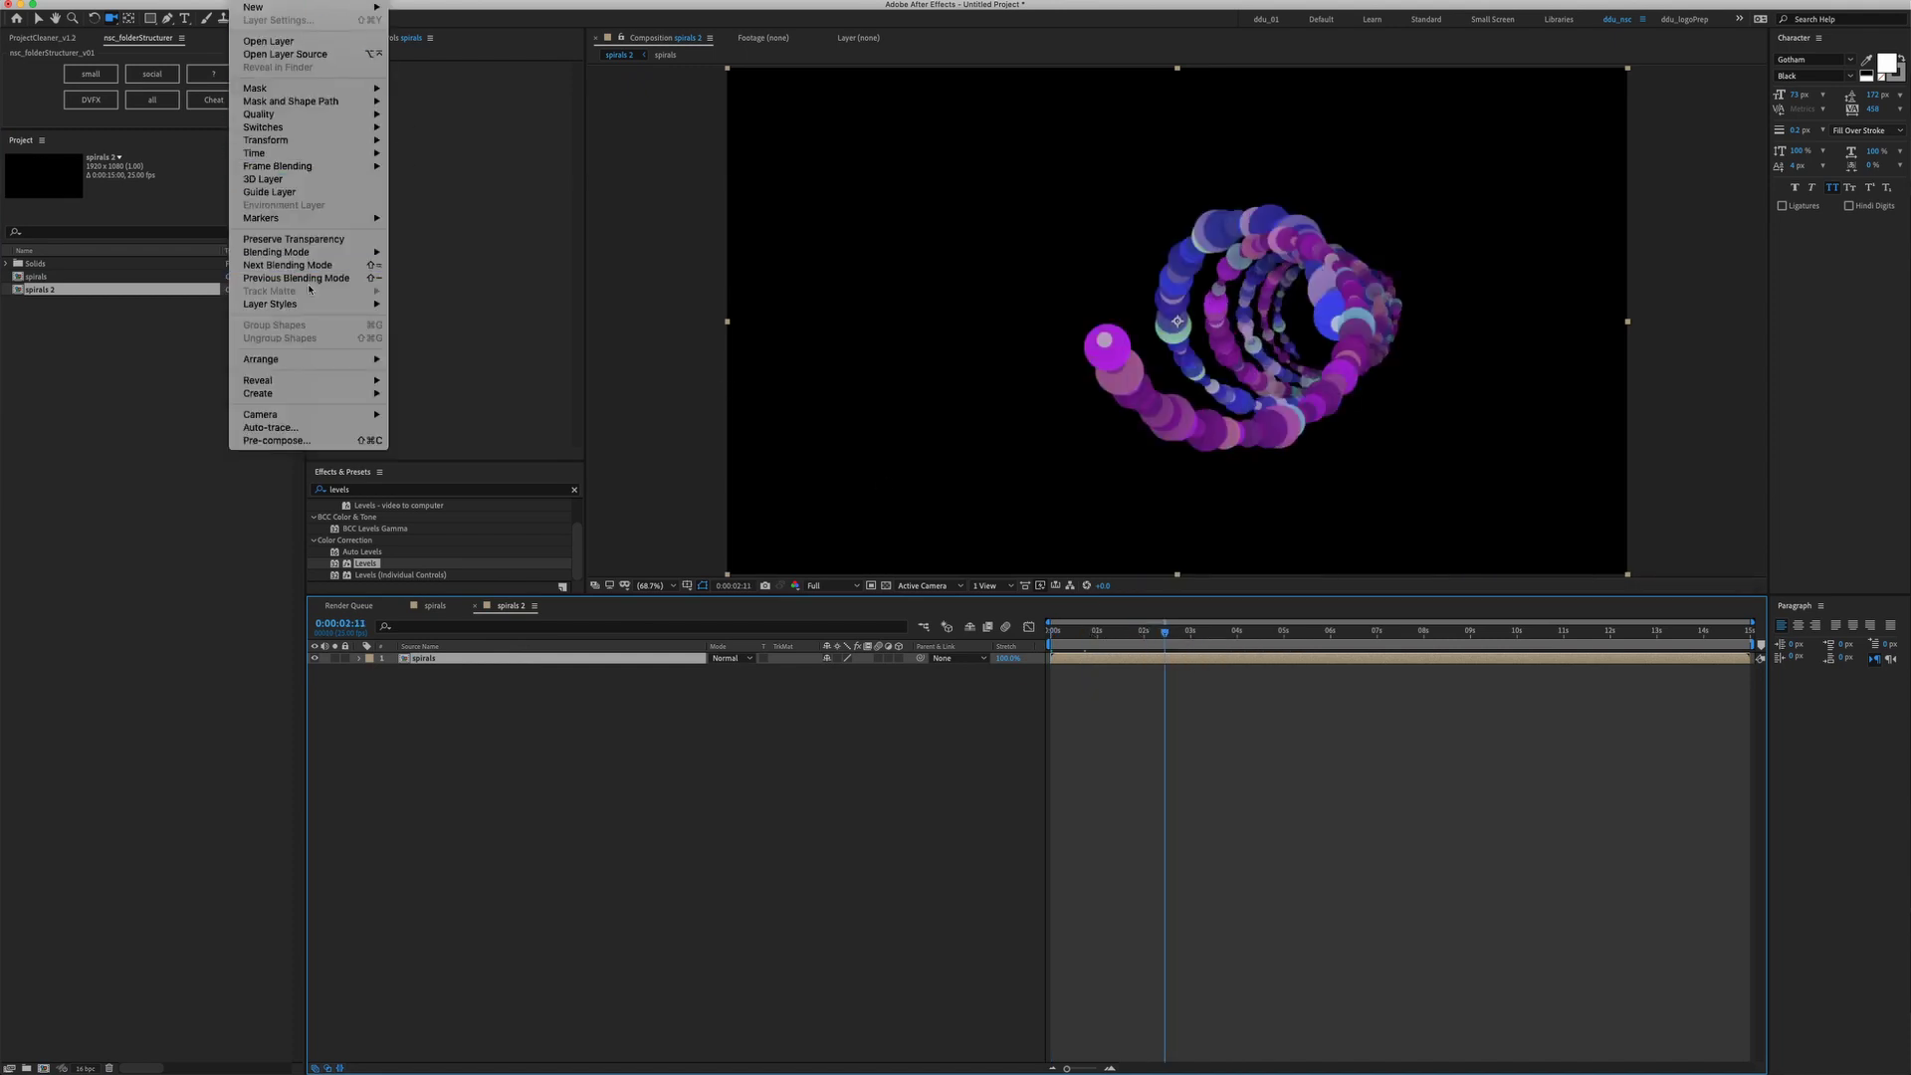
{"action": "mouse_move", "coordinate": [299, 304]}
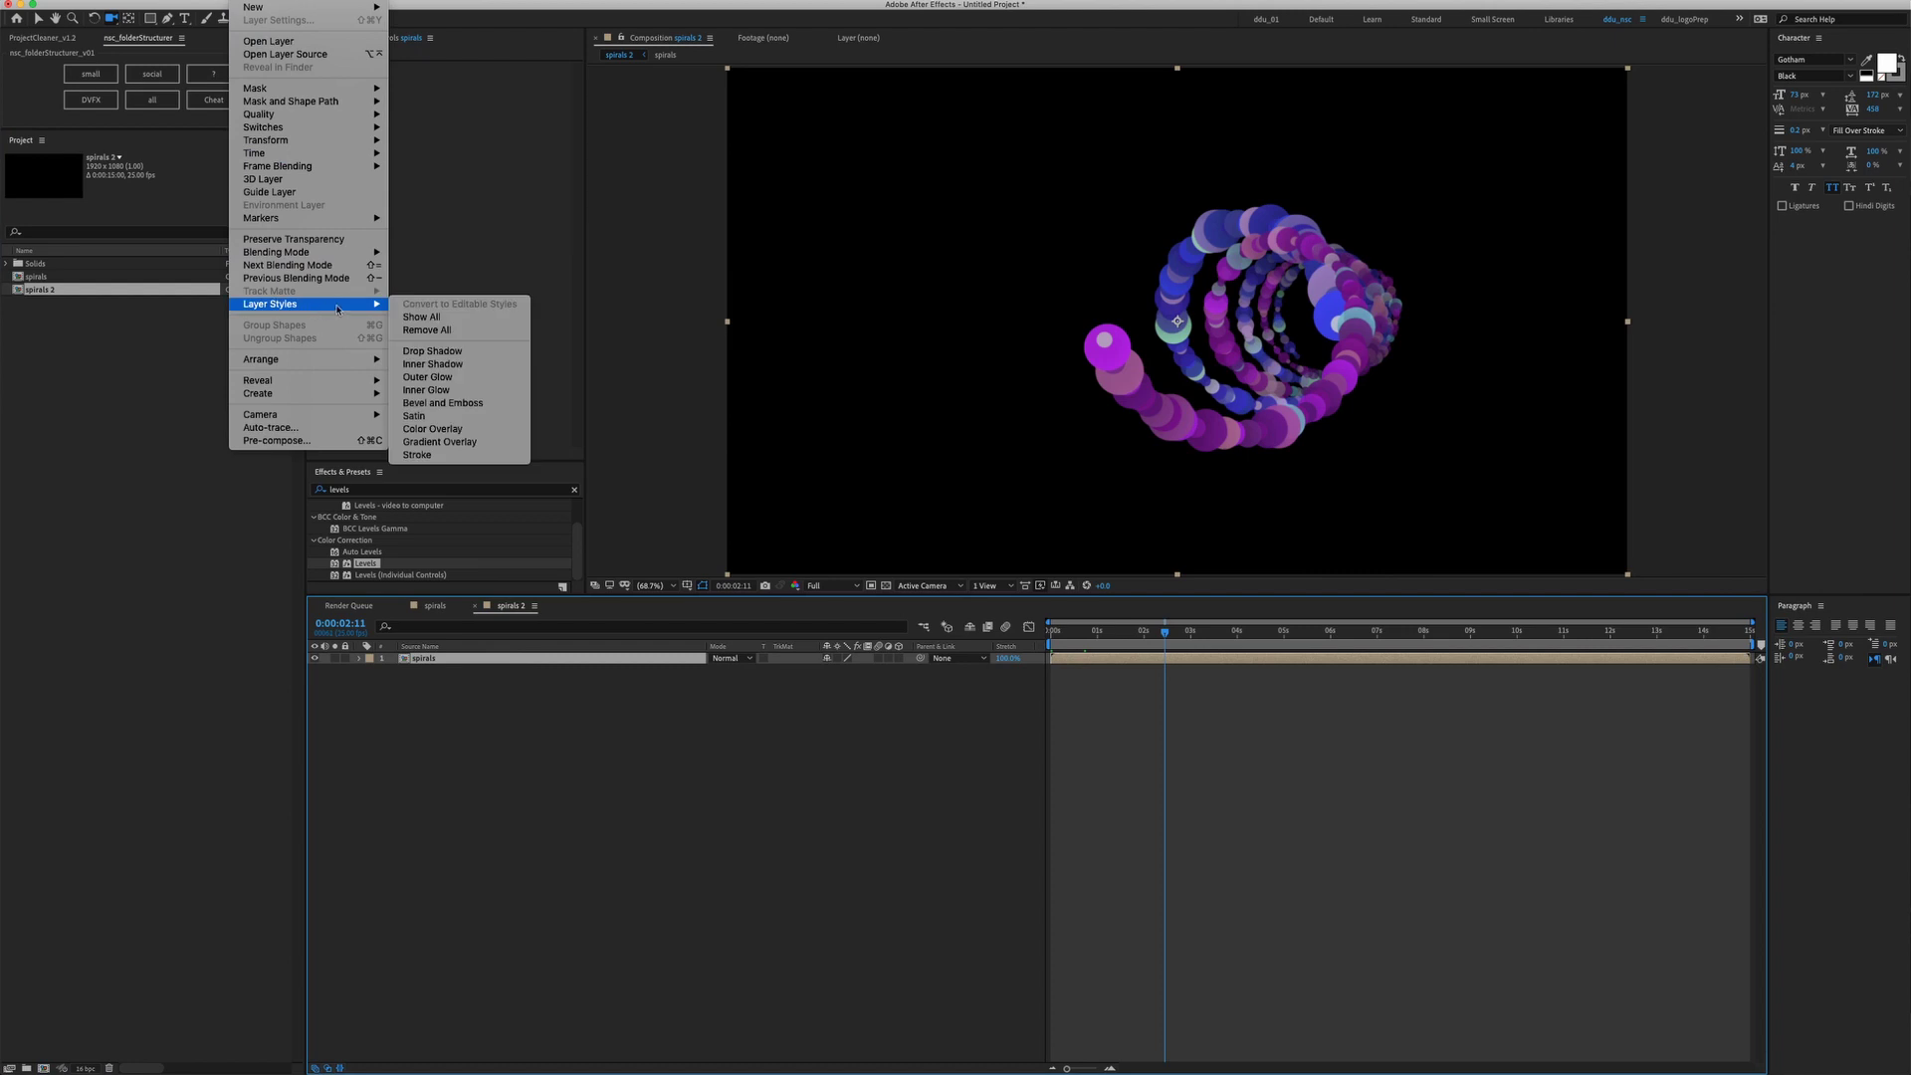
{"action": "left_click", "coordinate": [510, 365]}
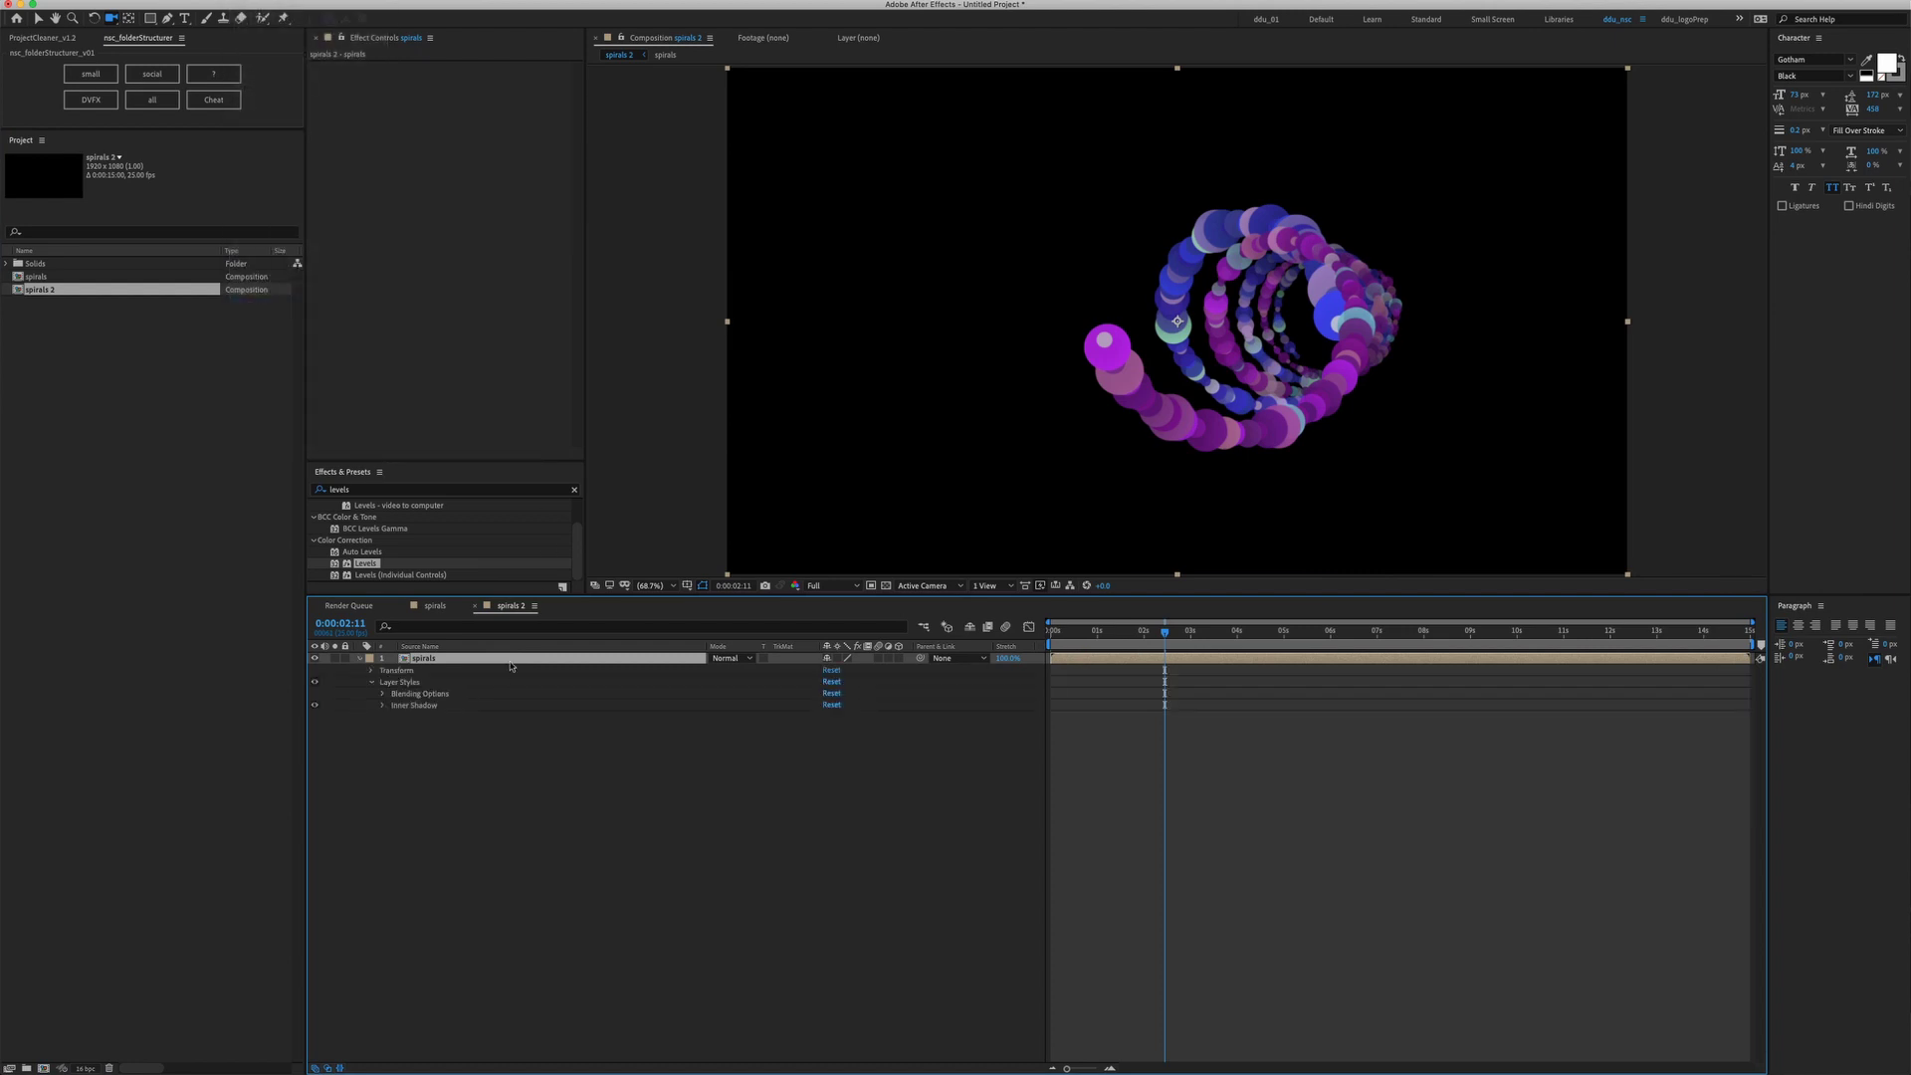
{"action": "left_click", "coordinate": [380, 705]}
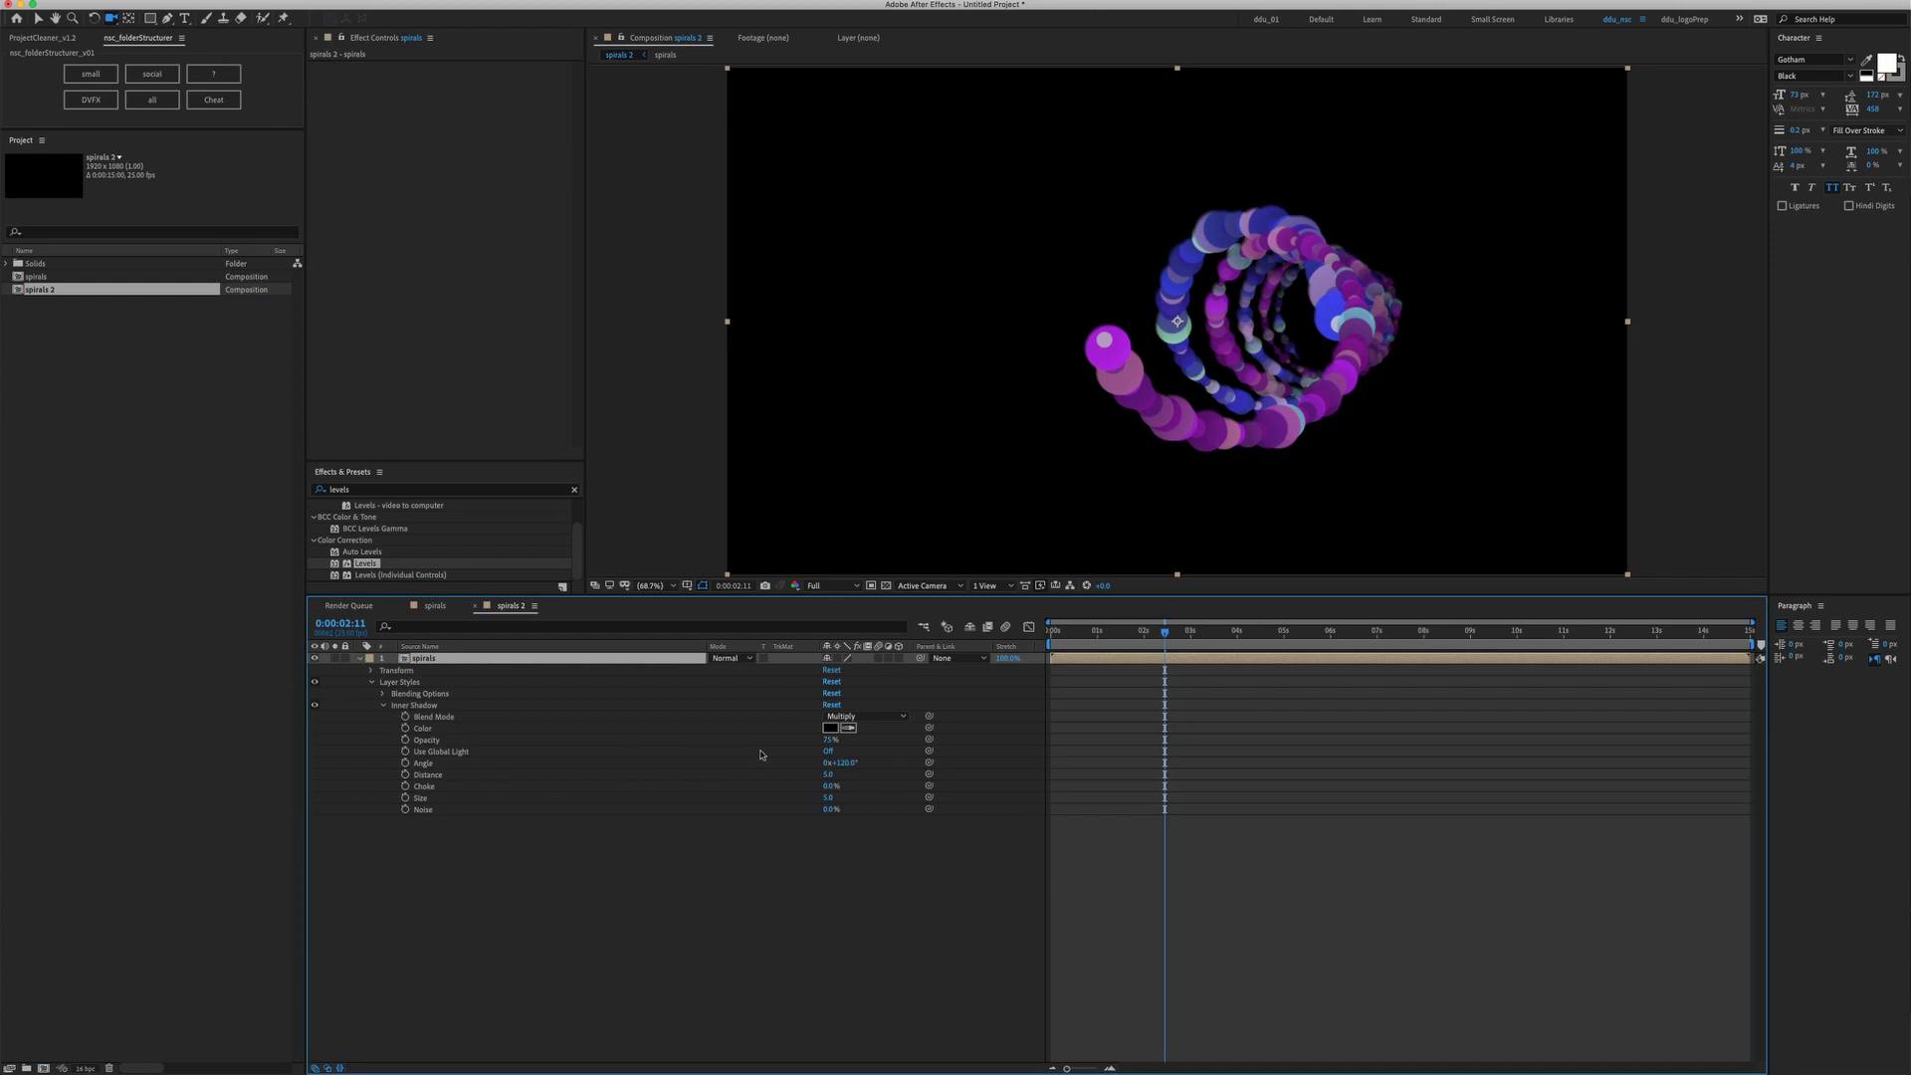
{"action": "left_click", "coordinate": [857, 716]}
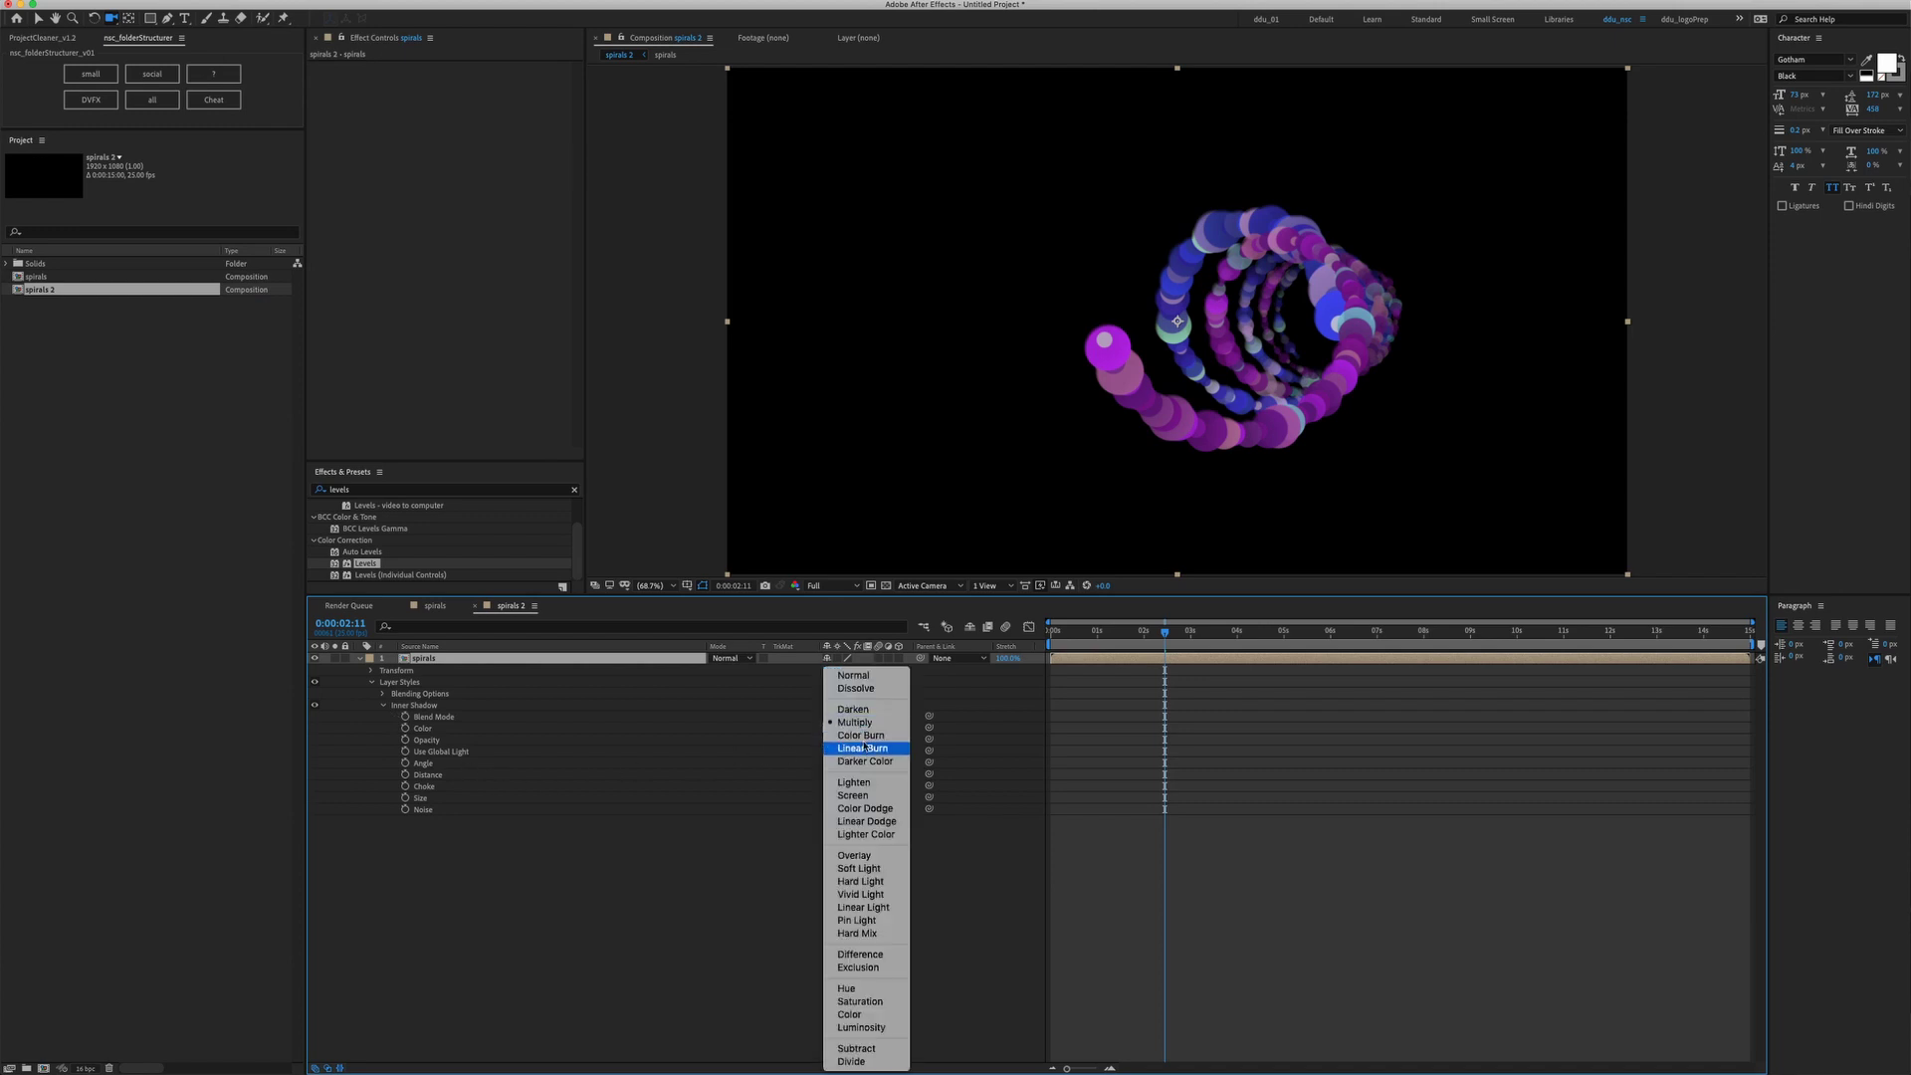
{"action": "left_click", "coordinate": [866, 868]}
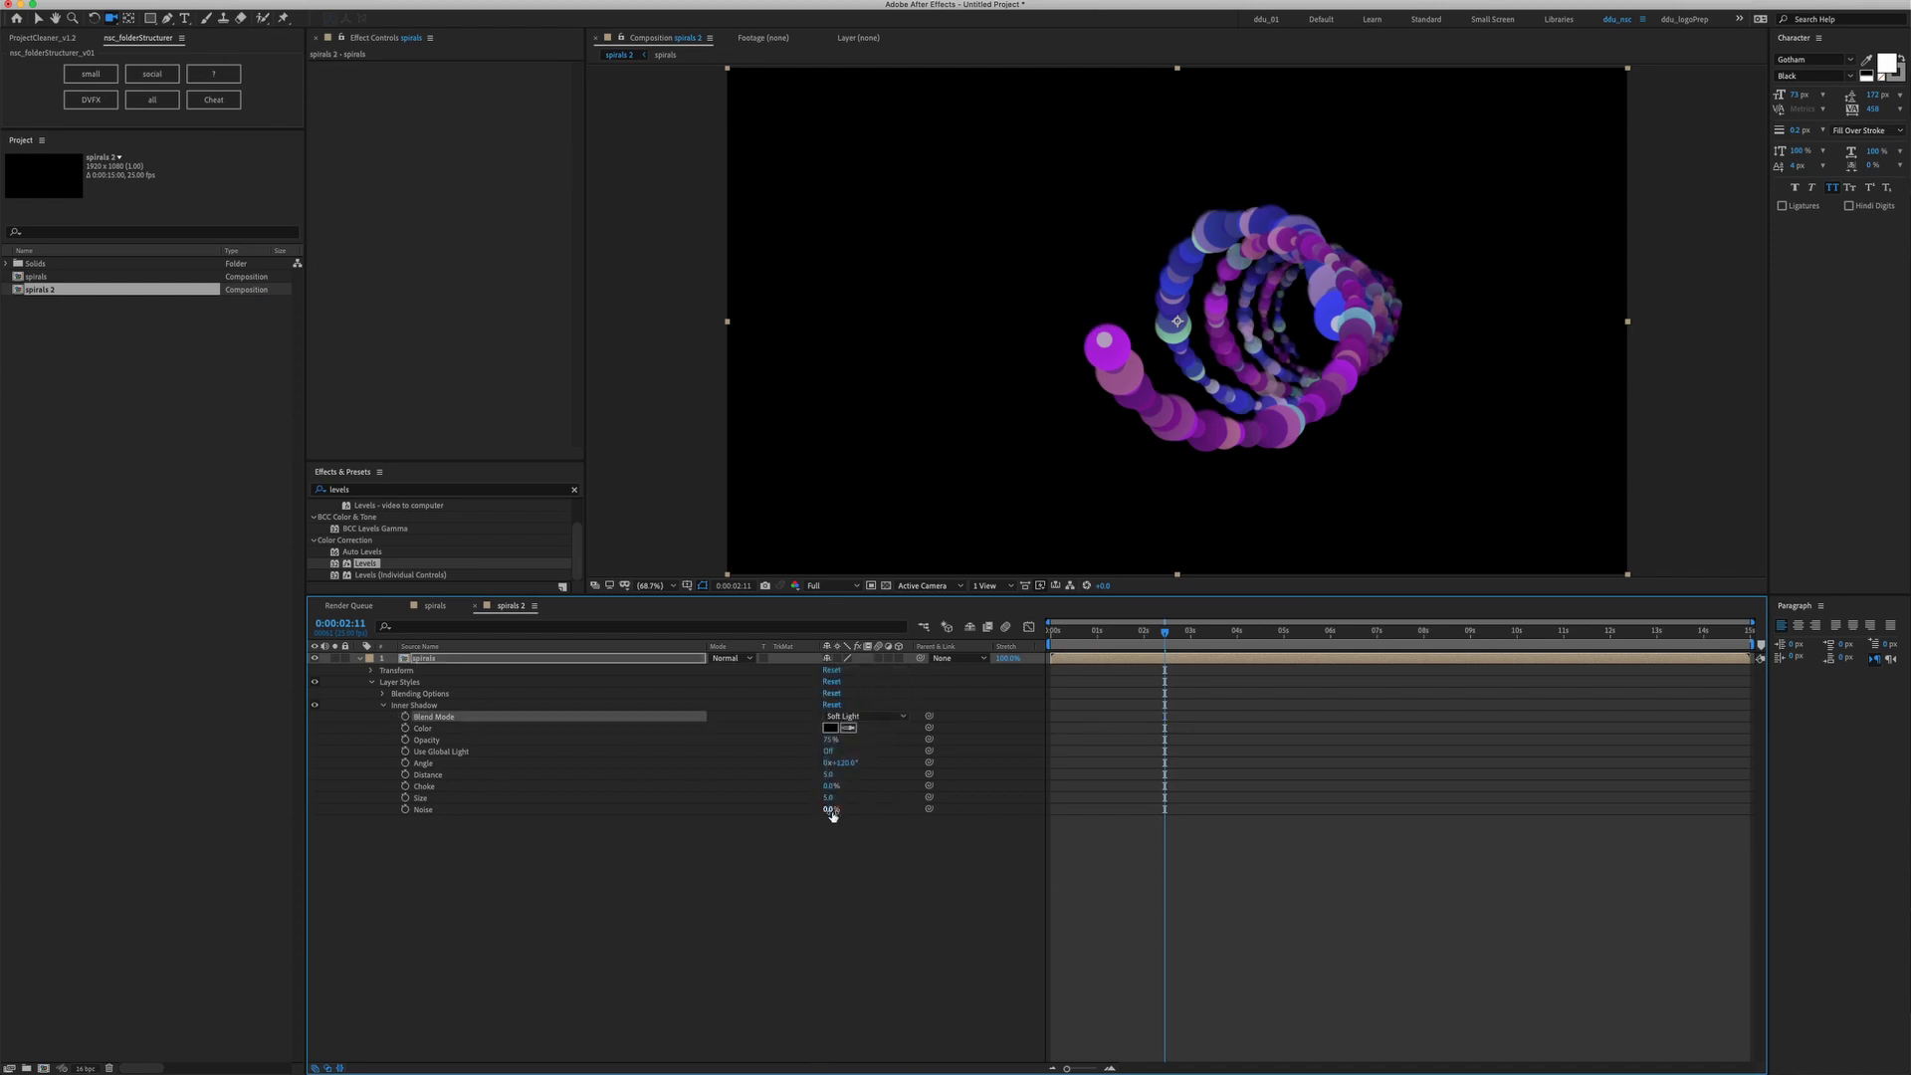
Set the inner shadow noise to 25% and size to 194
{"action": "left_click", "coordinate": [829, 809]}
{"action": "type", "text": "25"}
{"action": "key", "text": "Return"}
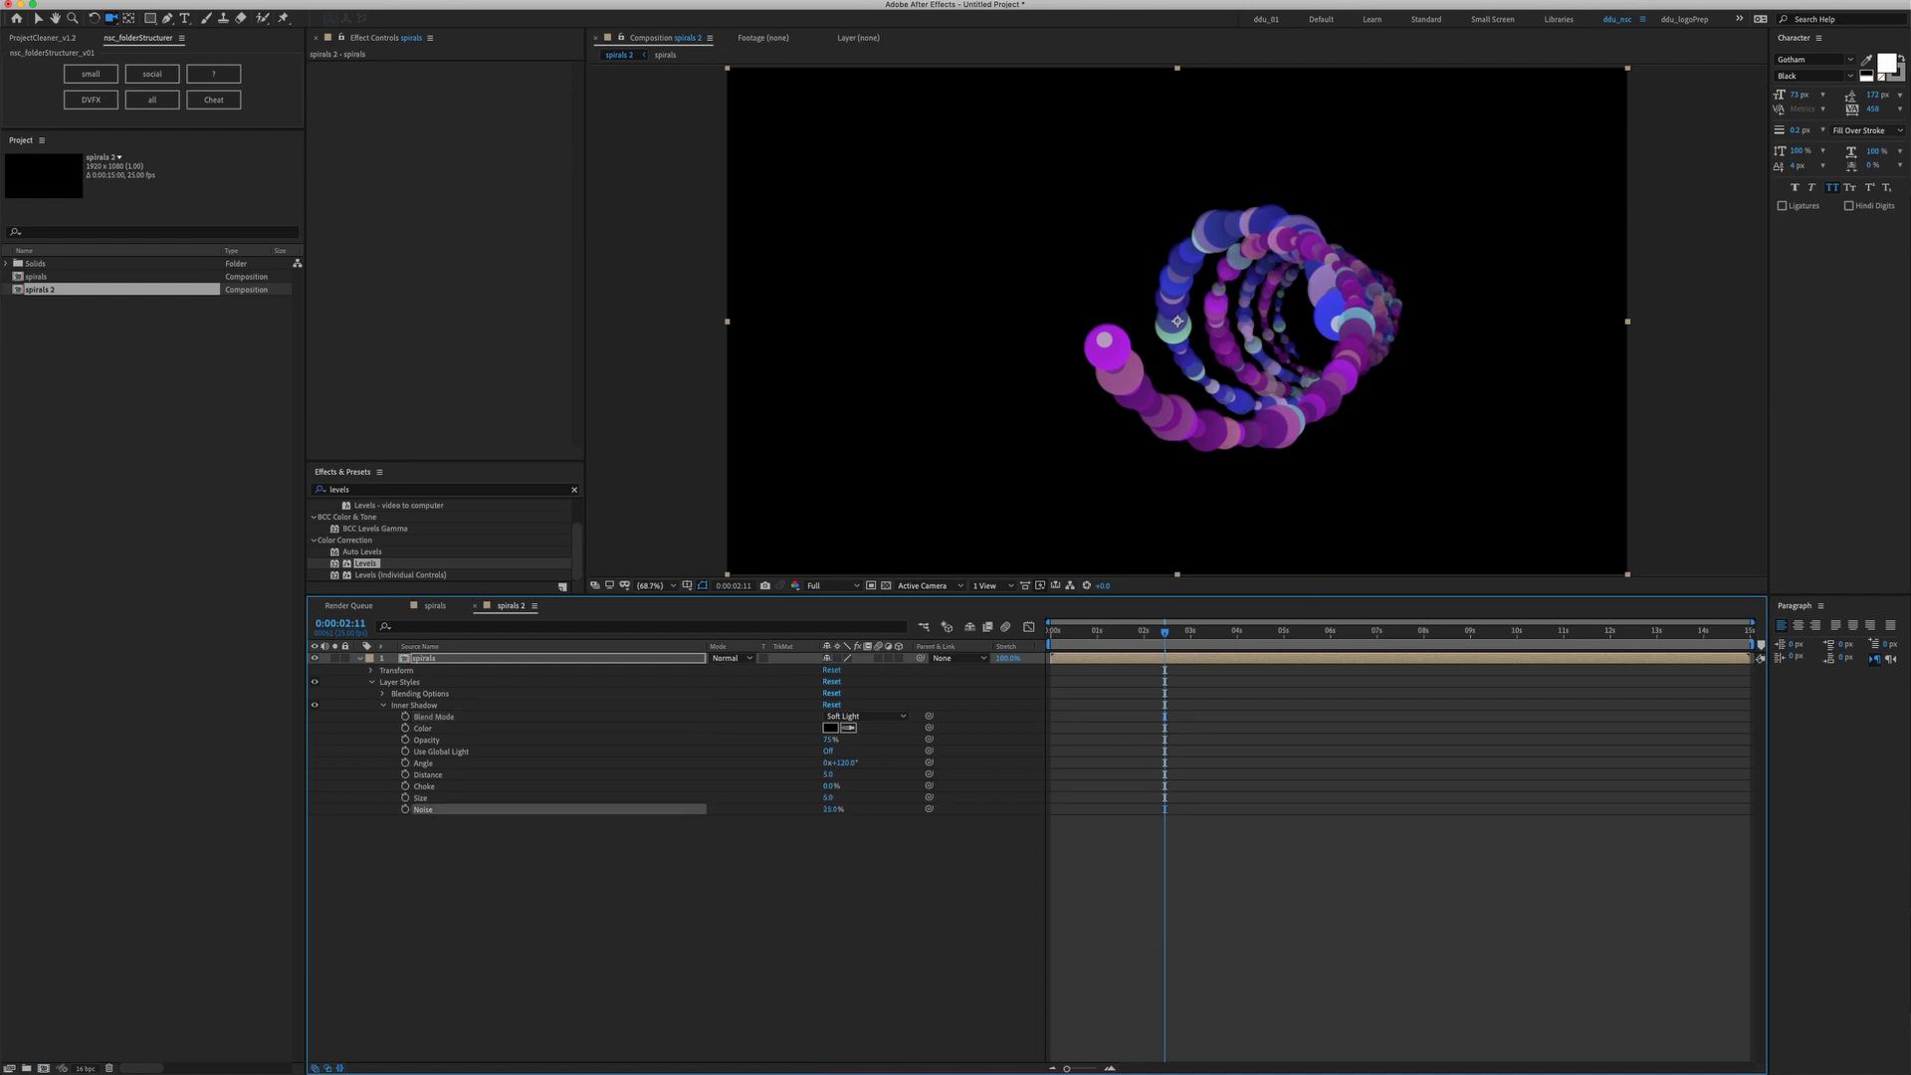
{"action": "left_click", "coordinate": [828, 797]}
{"action": "type", "text": "194"}
{"action": "key", "text": "Return"}
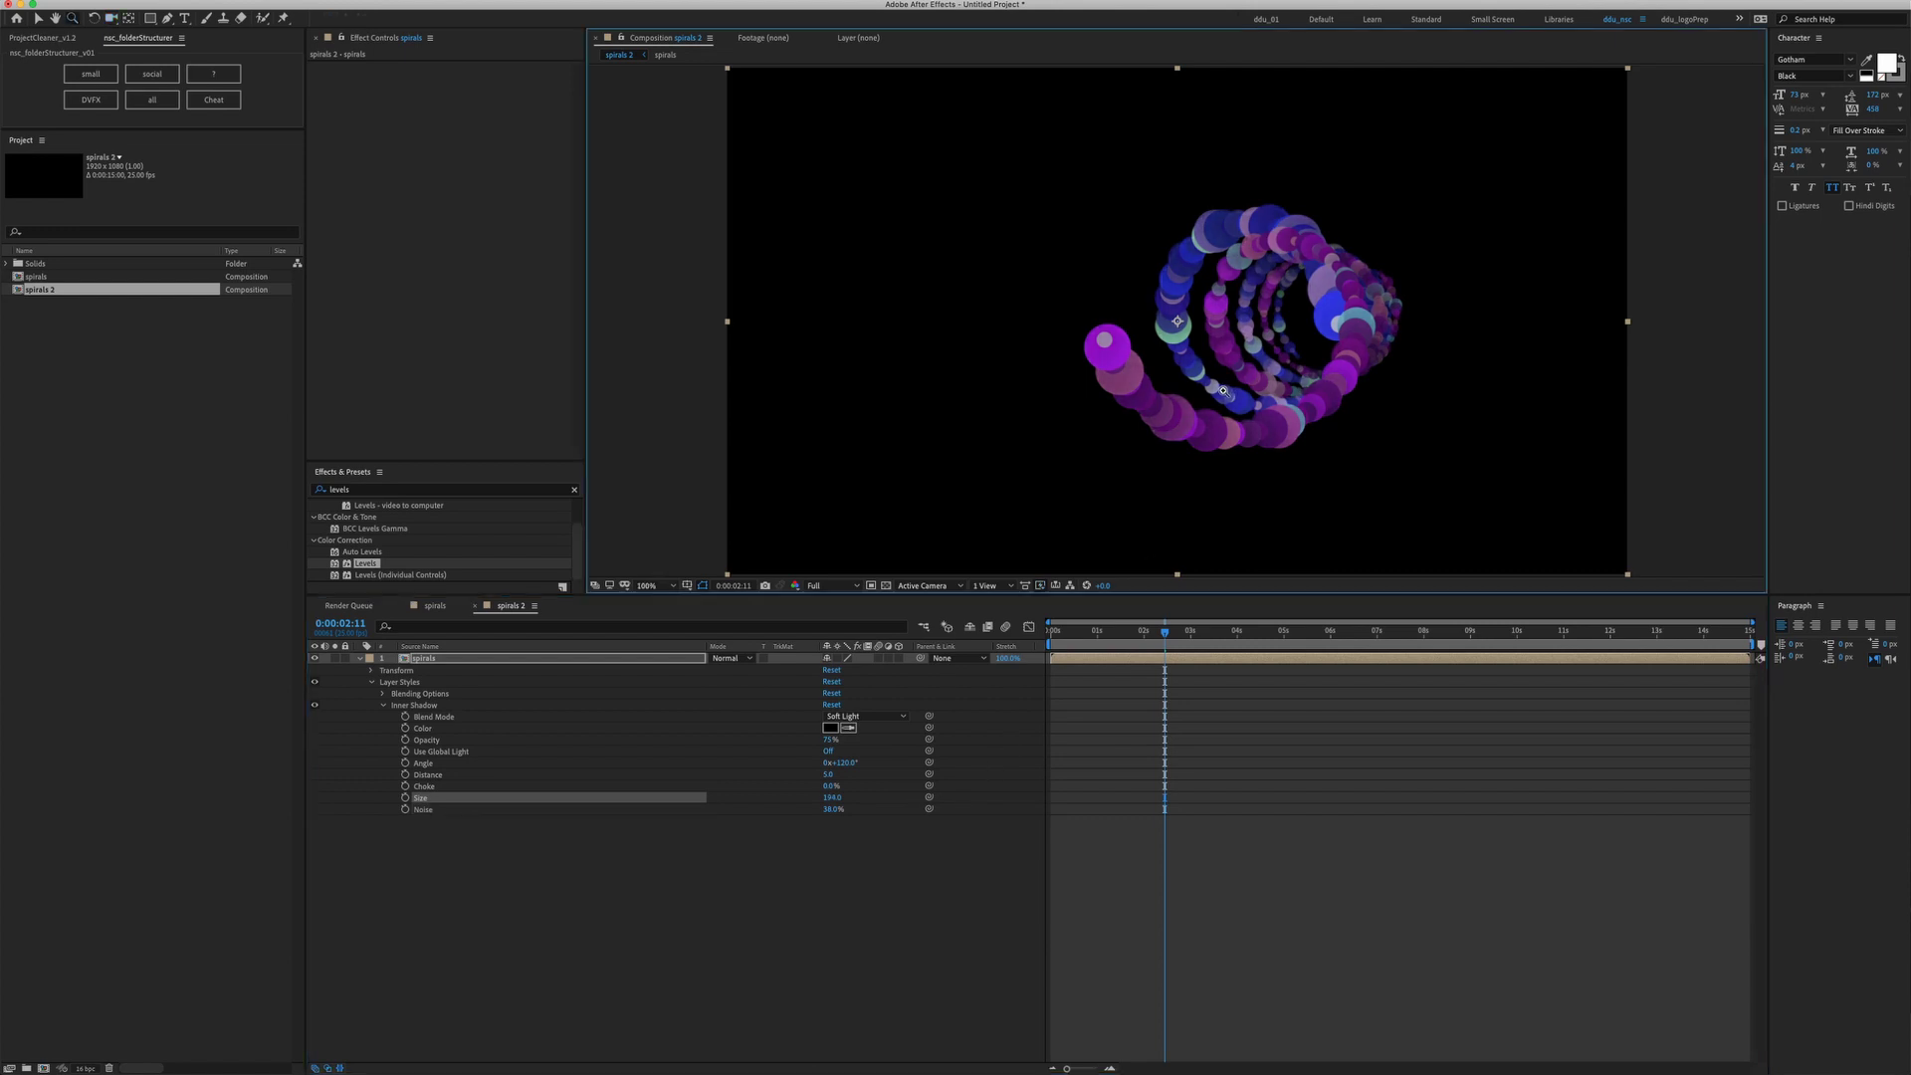
Zoom the preview to 200% to inspect the grain, then fit the frame back in view
{"action": "key", "text": "z"}
{"action": "left_click", "coordinate": [1228, 391]}
{"action": "left_click", "coordinate": [1242, 379]}
{"action": "left_click_drag", "start_coordinate": [1242, 379], "coordinate": [1217, 434]}
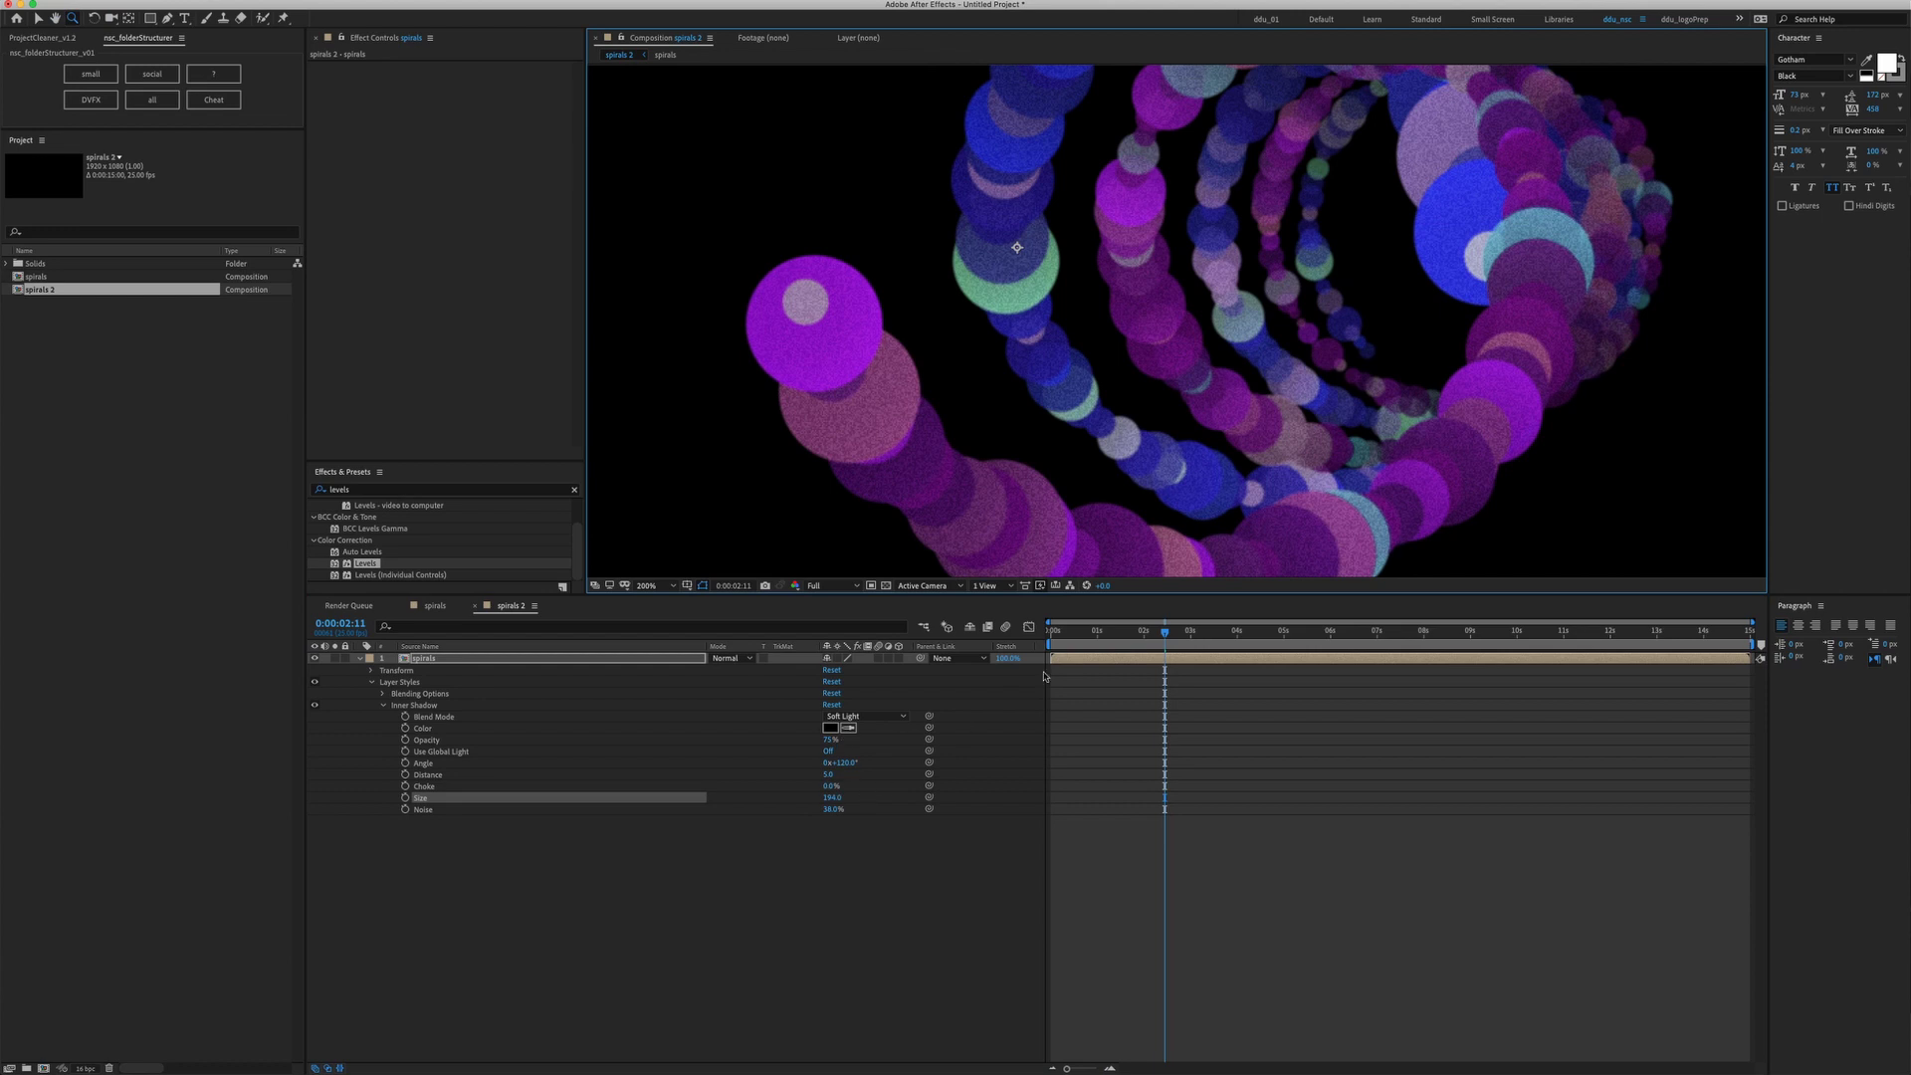
{"action": "key", "text": "shift+slash"}
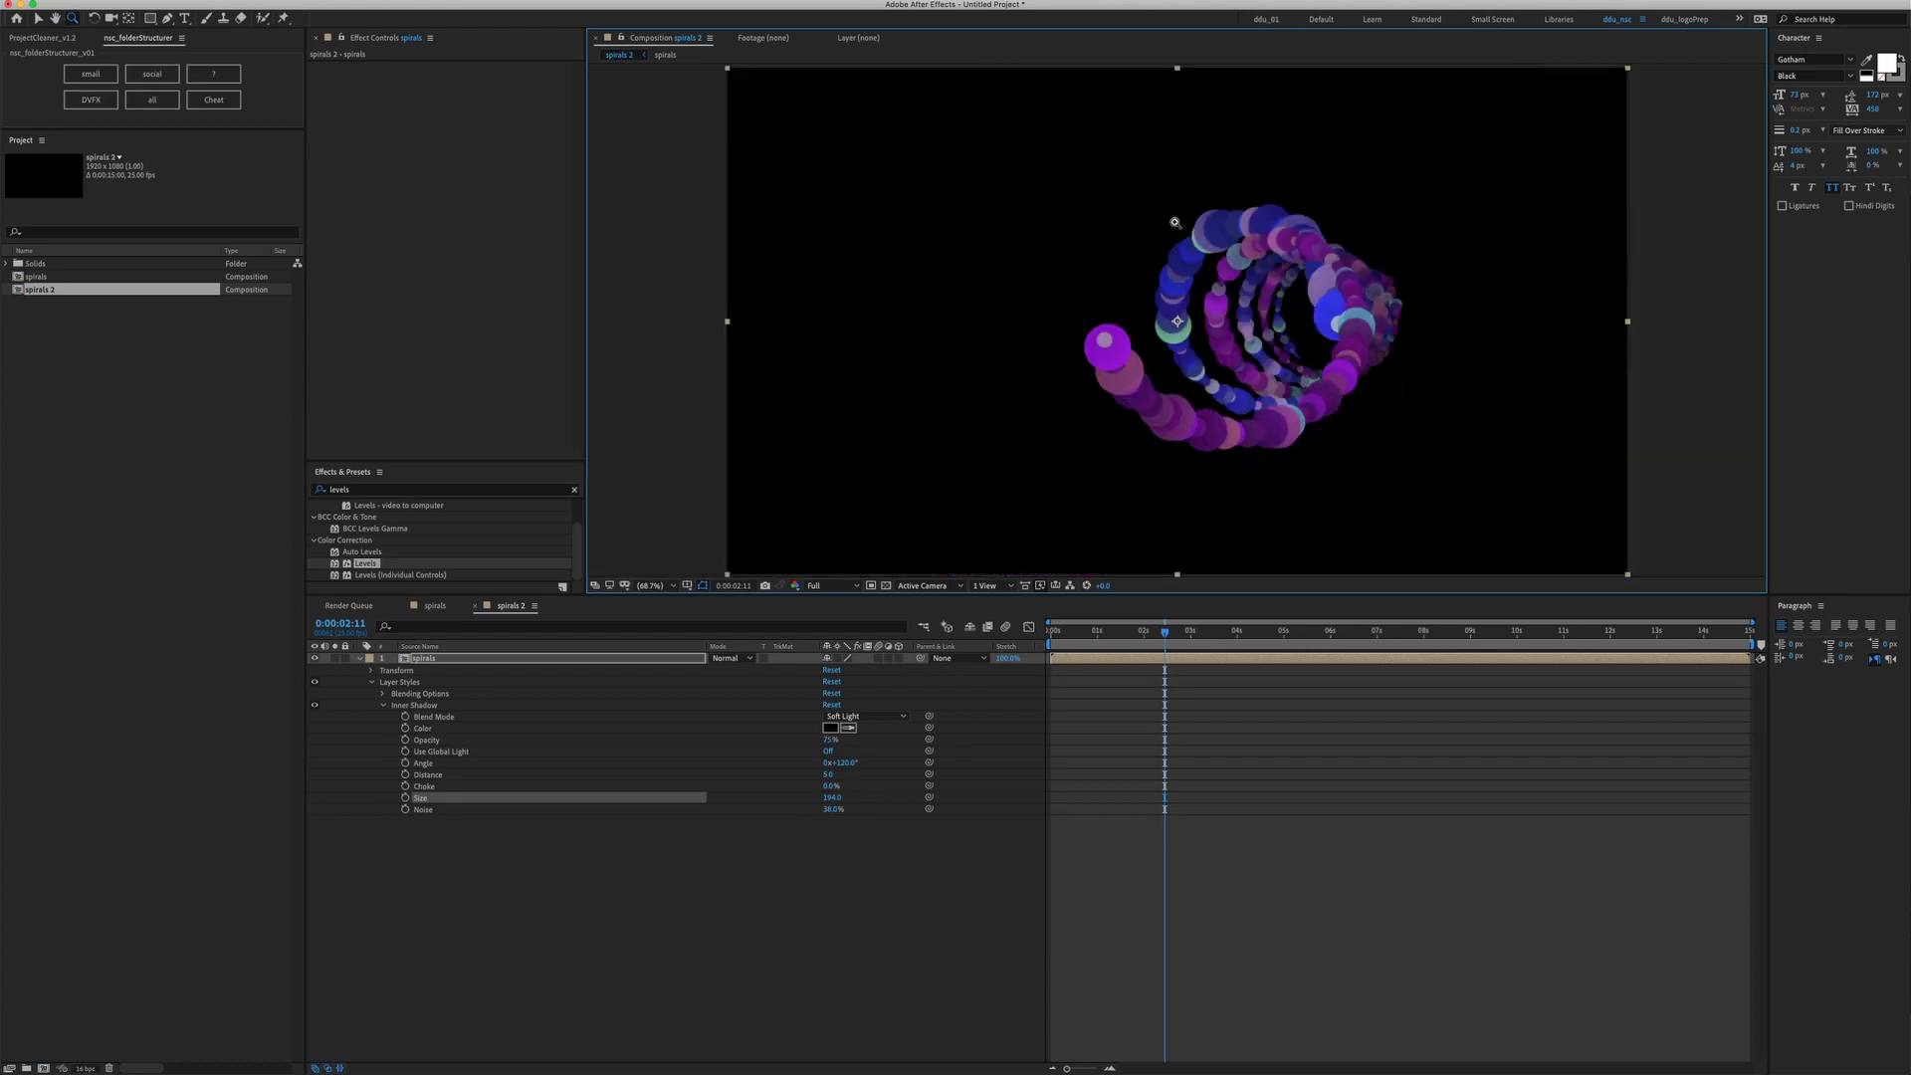
{"action": "left_click", "coordinate": [626, 660]}
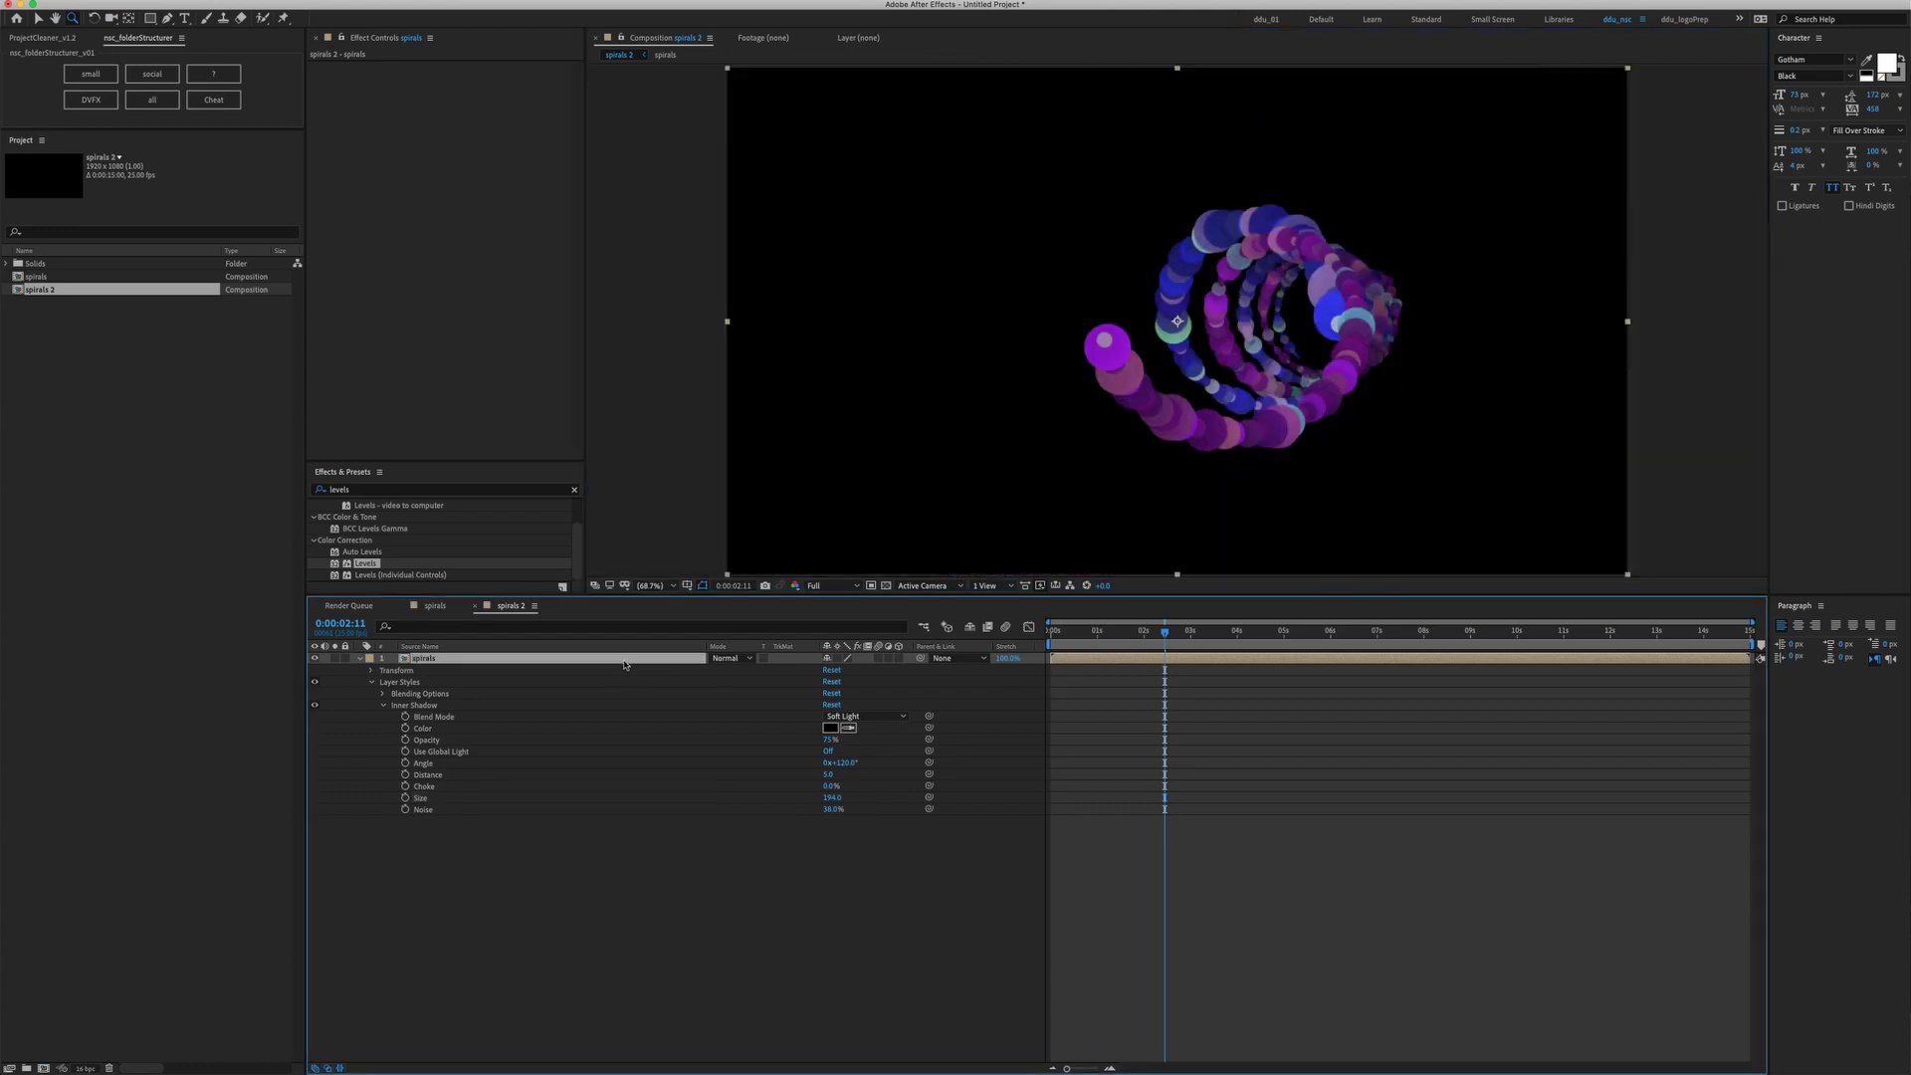
Apply Levels to the spirals layer and drag its gamma up to about 1.32
{"action": "key", "text": "ctrl+space"}
{"action": "type", "text": "levels"}
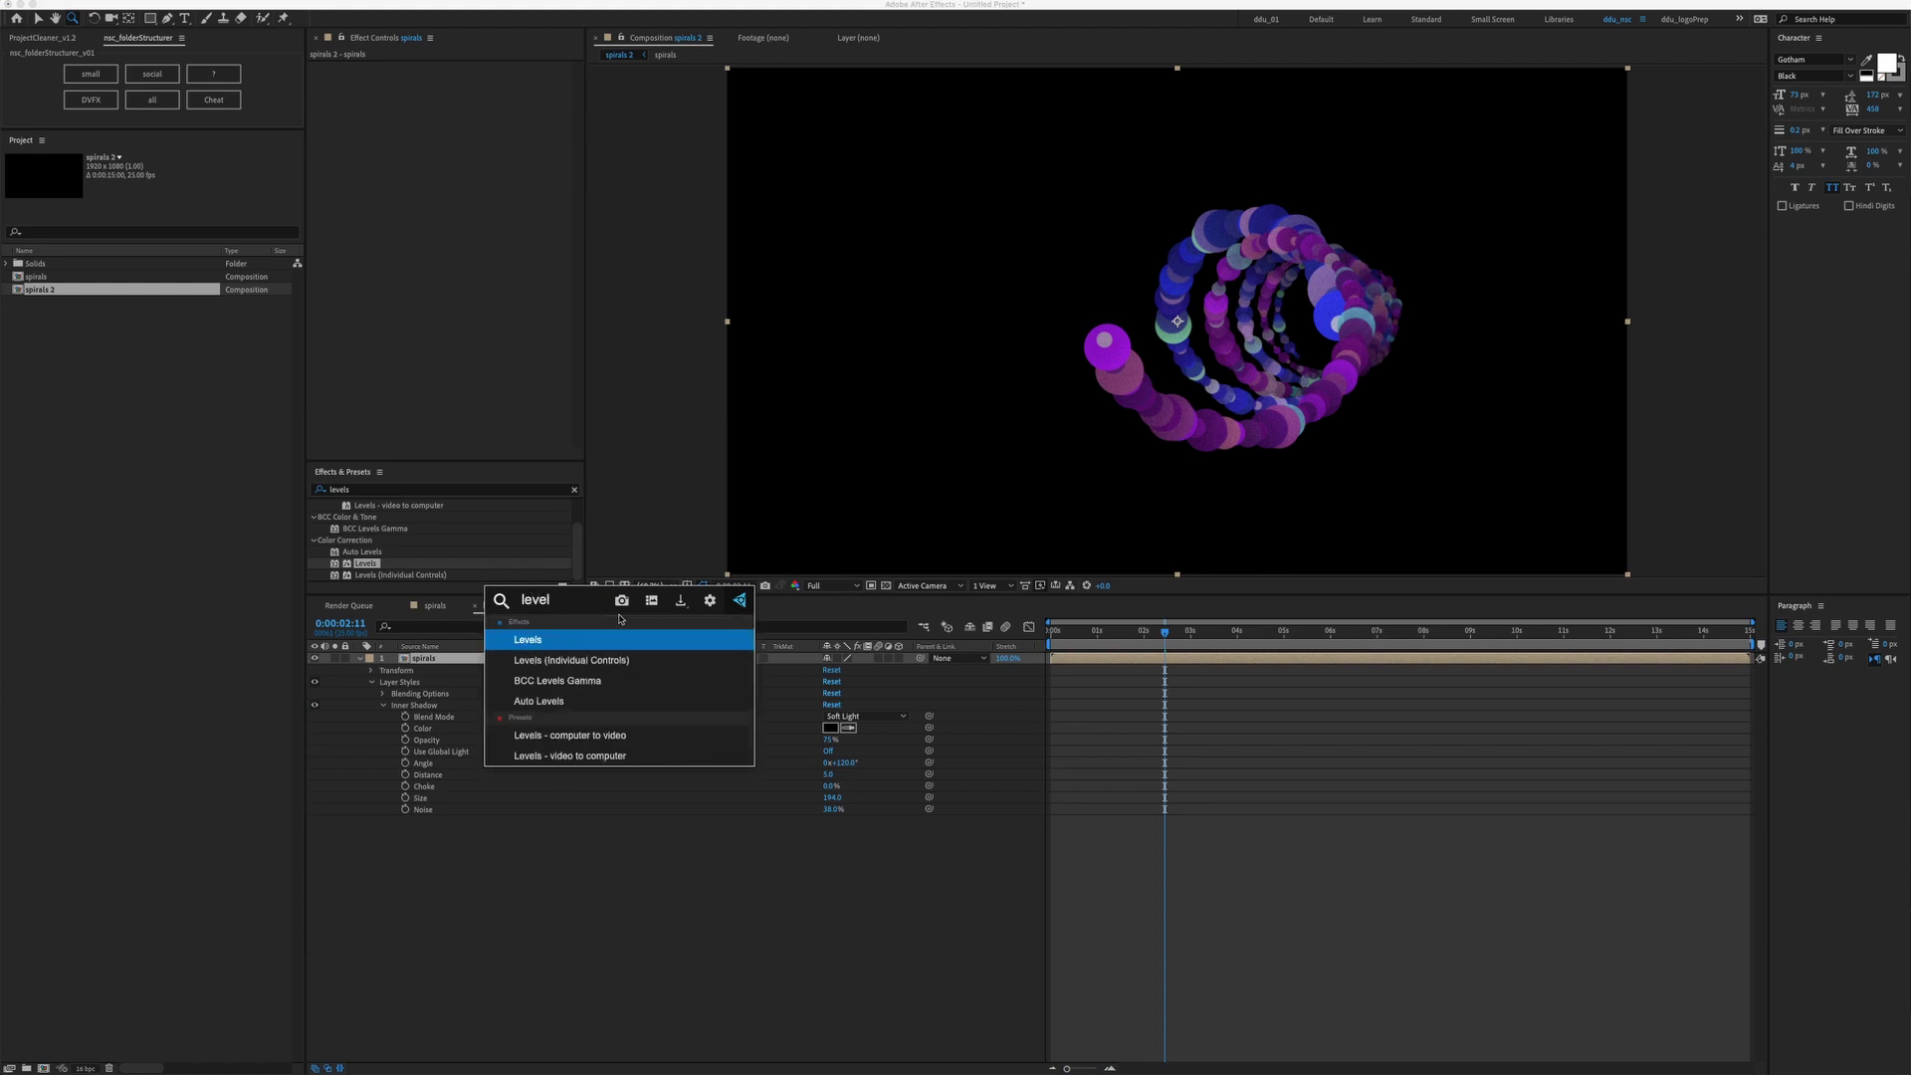
{"action": "key", "text": "Return"}
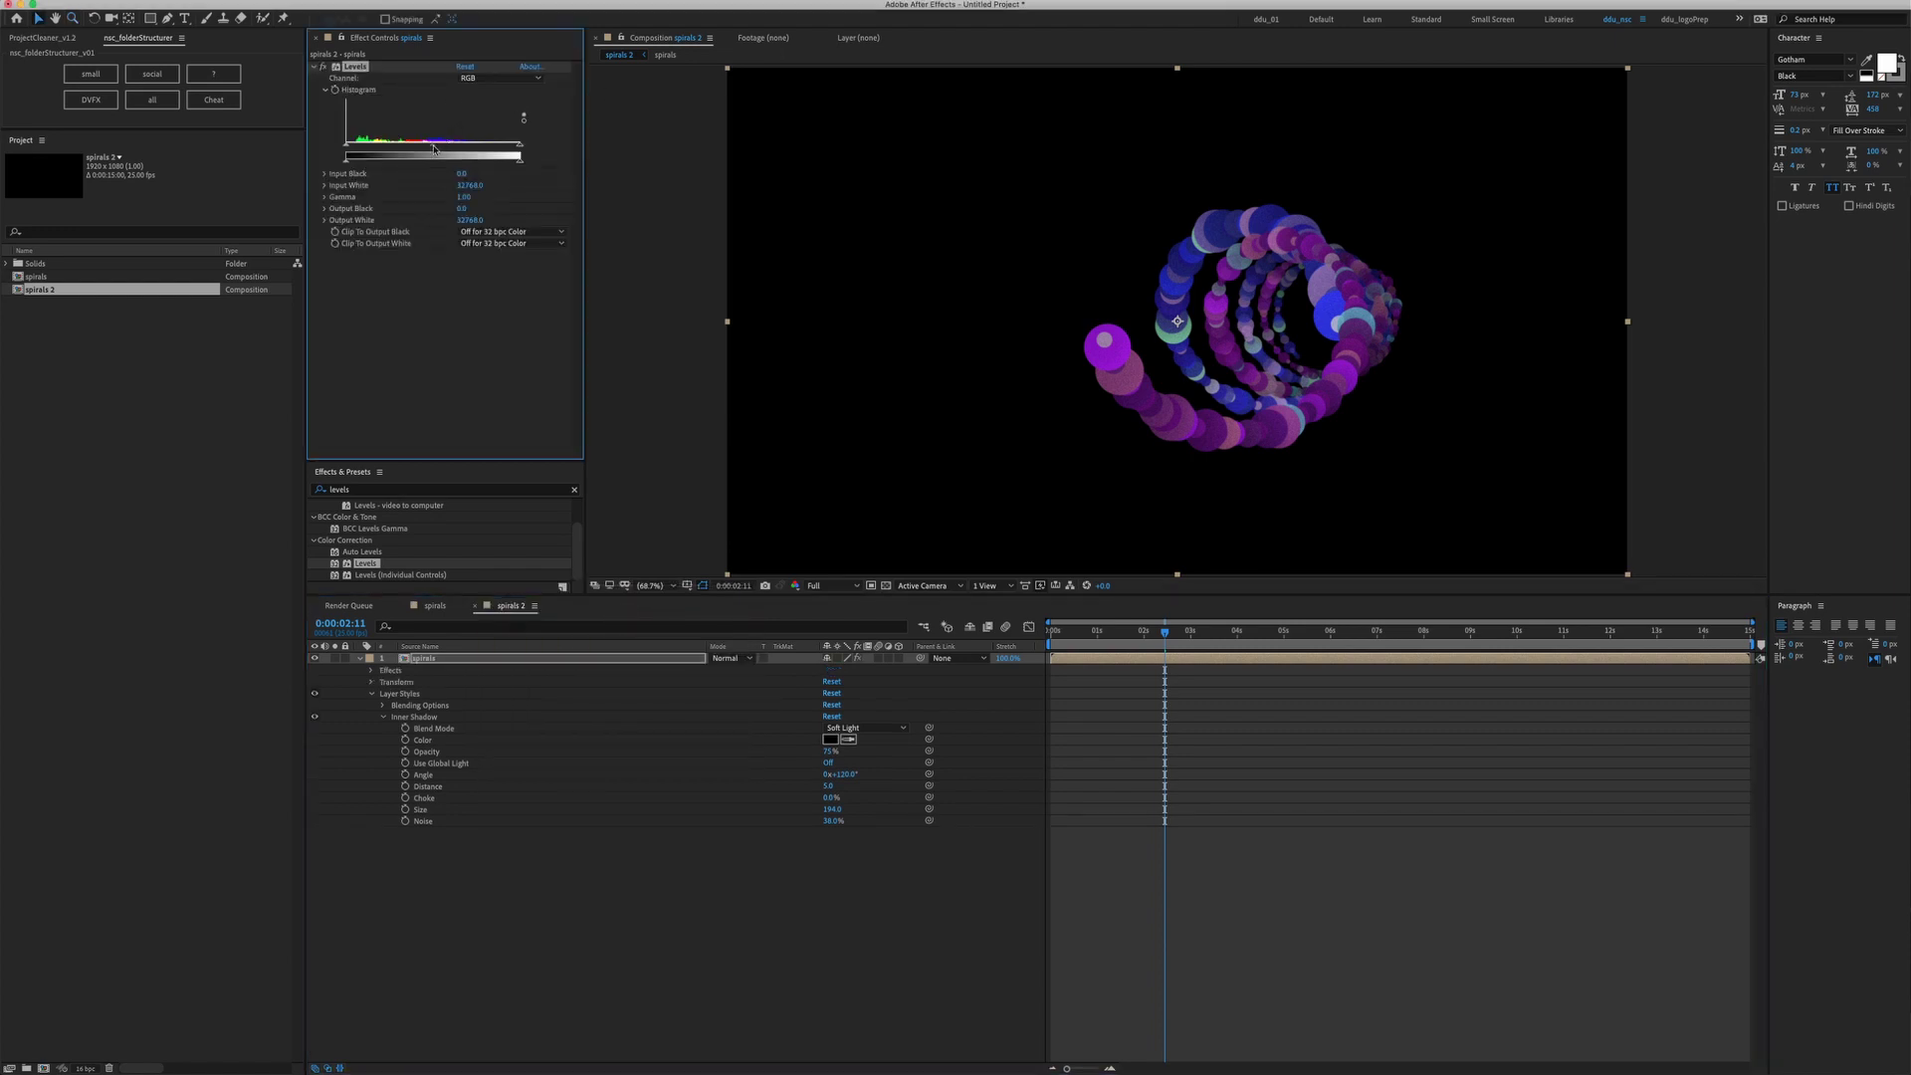
{"action": "left_click_drag", "start_coordinate": [449, 150], "coordinate": [413, 151]}
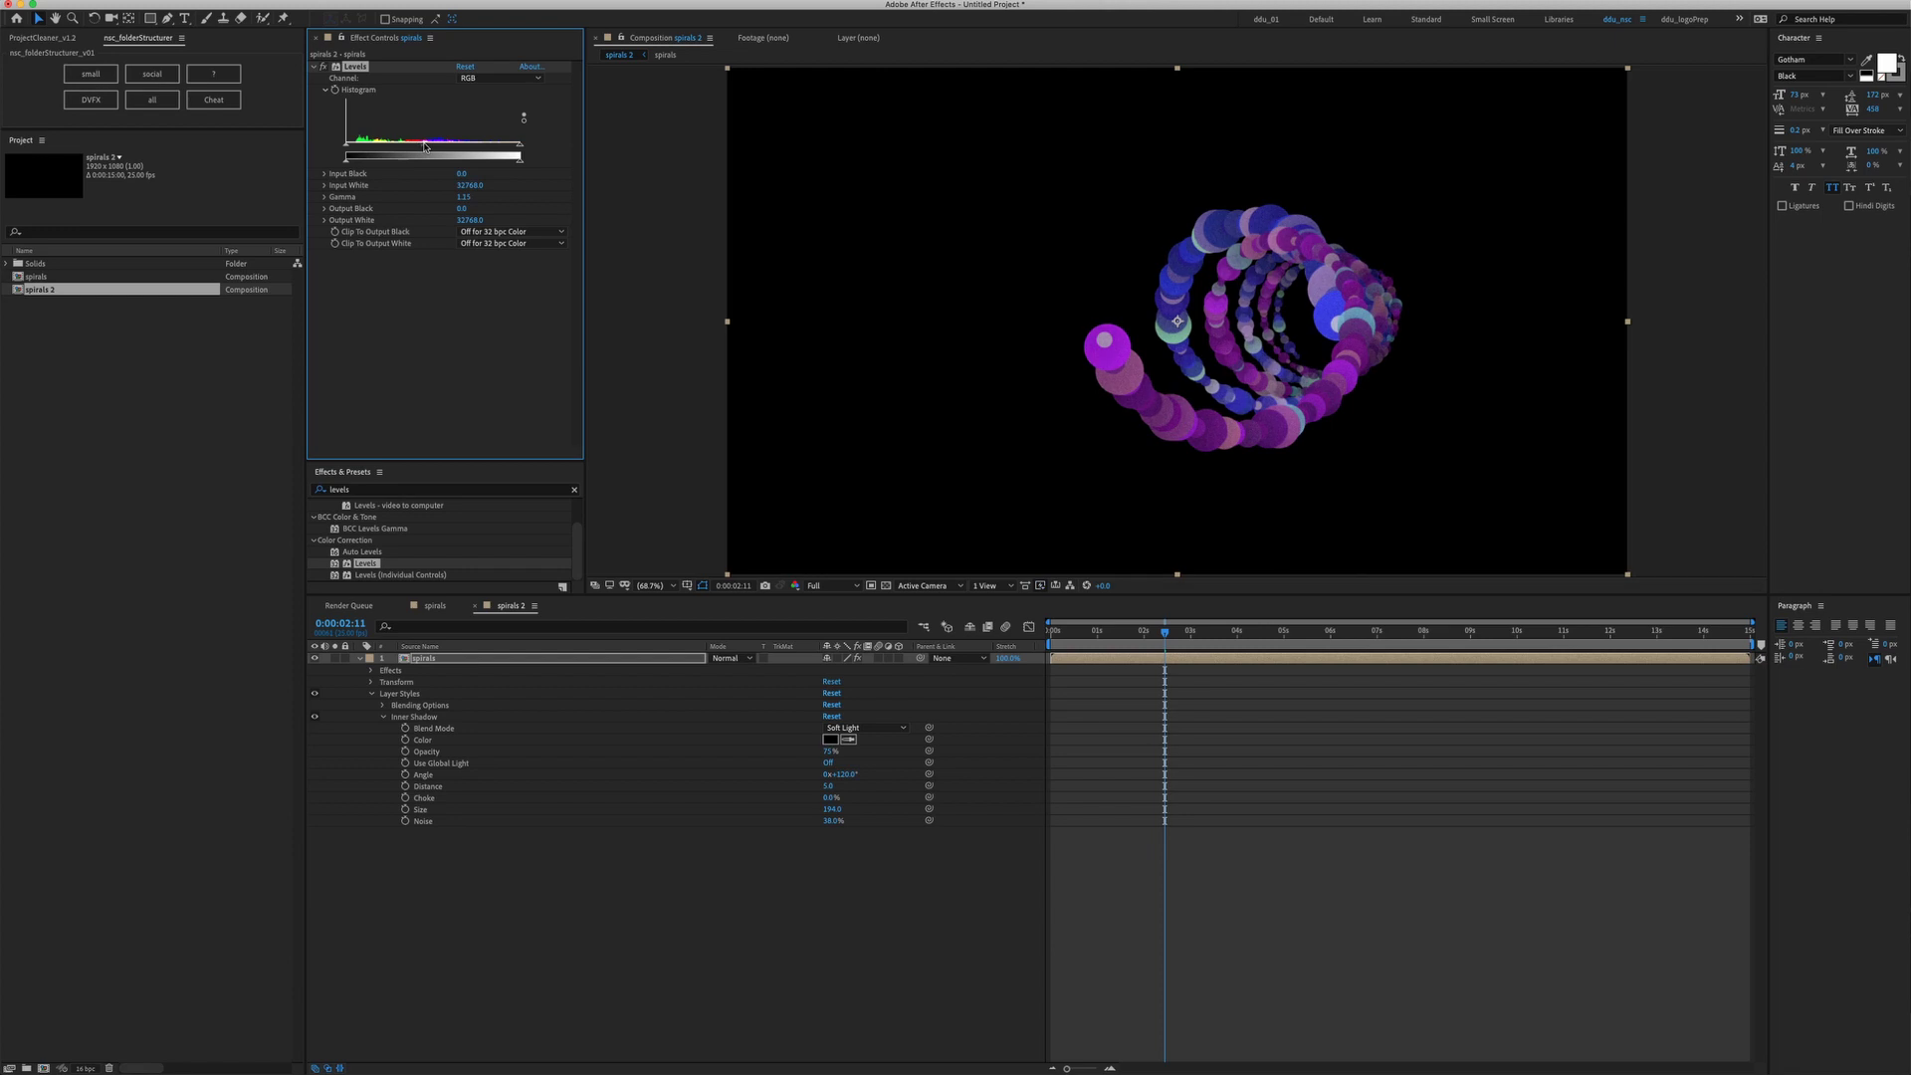
{"action": "left_click_drag", "start_coordinate": [422, 146], "coordinate": [420, 147]}
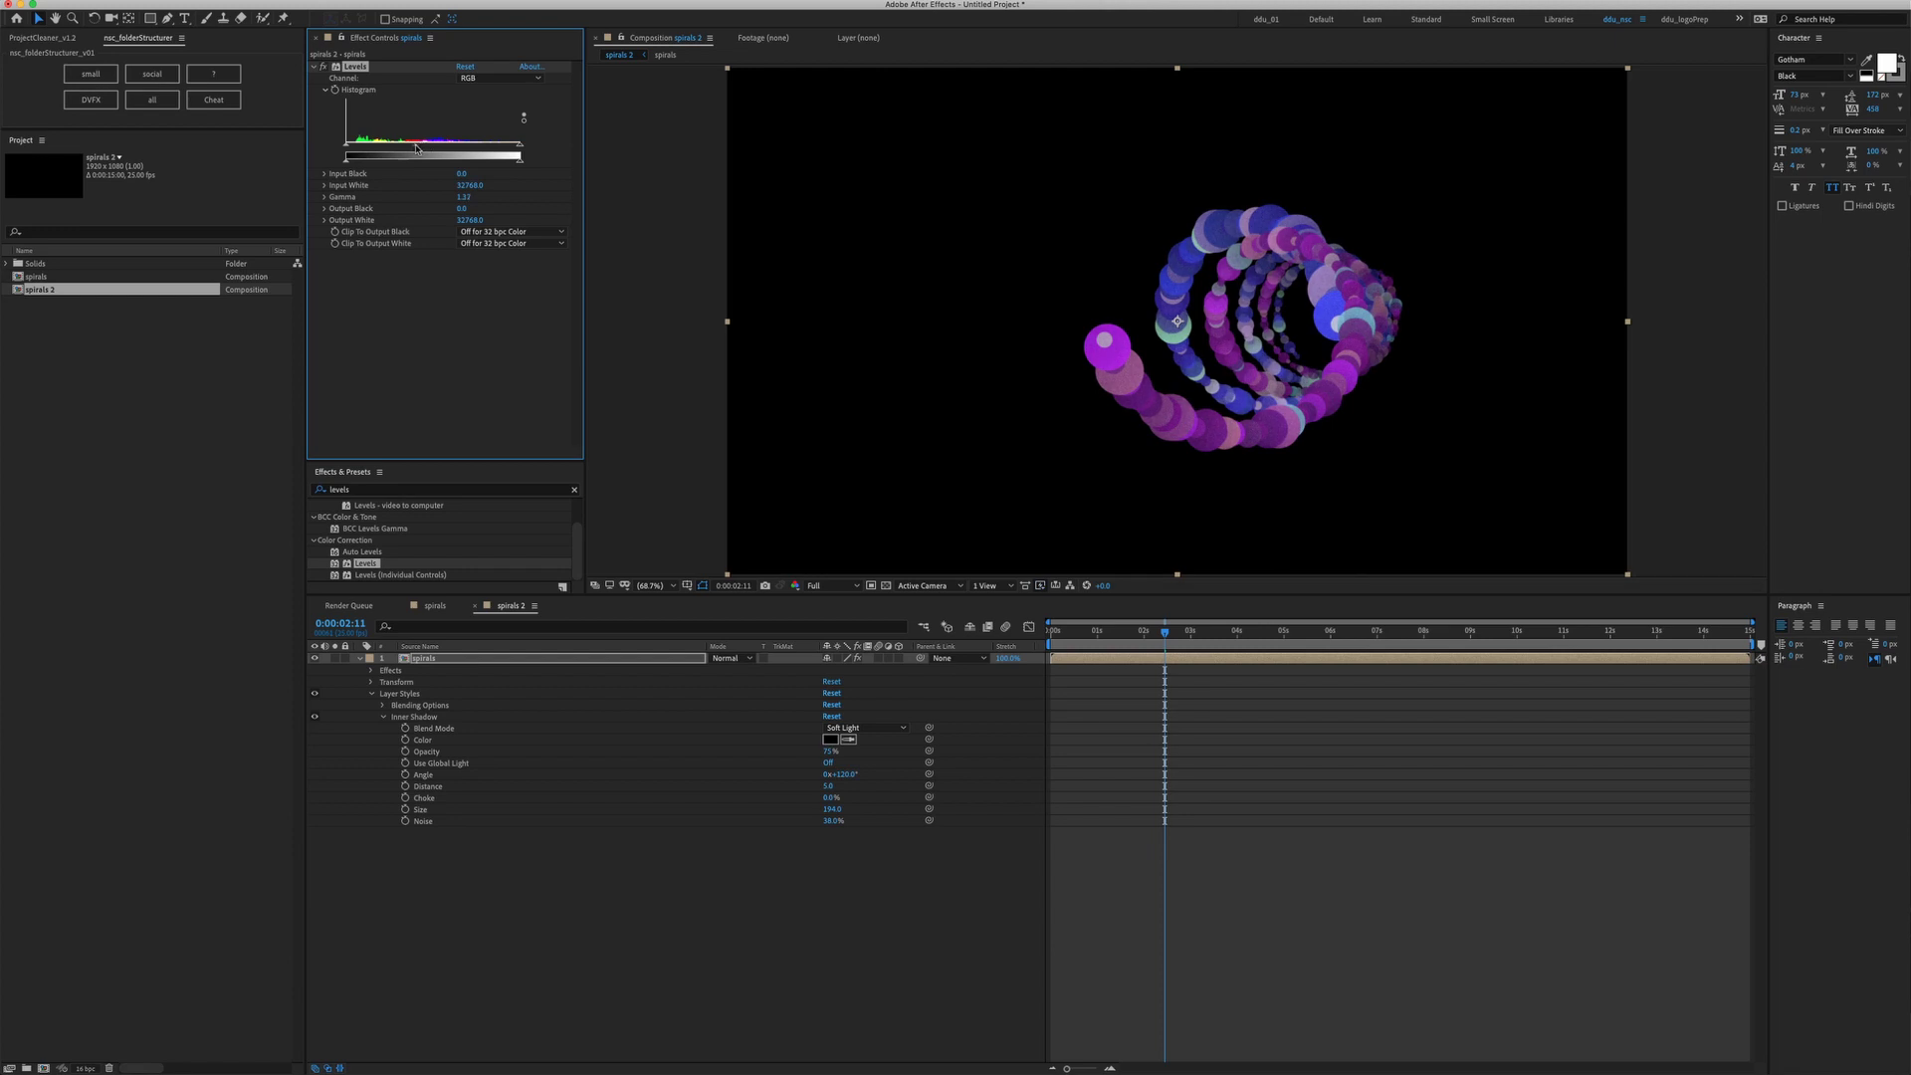
{"action": "left_click", "coordinate": [543, 659]}
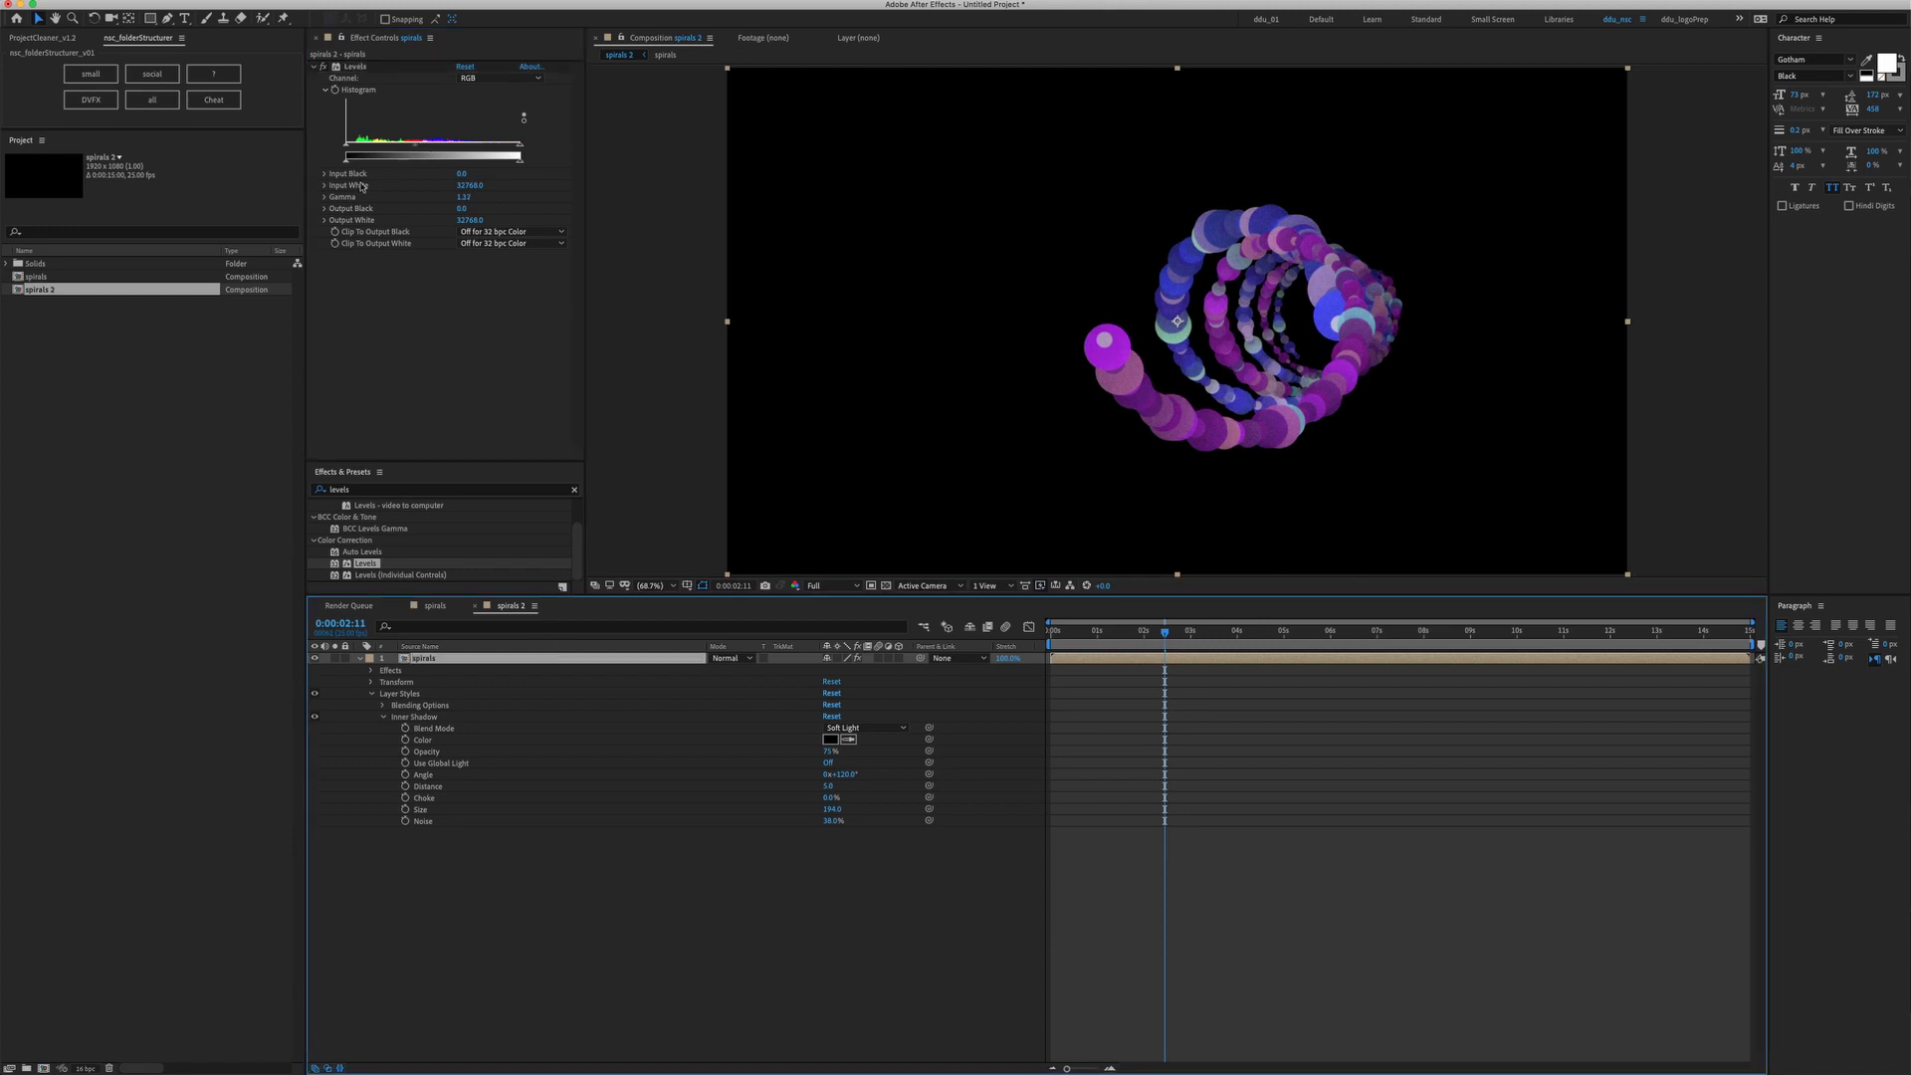
Apply Posterize Time from Effects & Presets with a 12 fps frame rate, then return to the start
{"action": "left_click", "coordinate": [423, 487]}
{"action": "left_click_drag", "start_coordinate": [436, 463], "coordinate": [430, 414]}
{"action": "left_click", "coordinate": [453, 440]}
{"action": "type", "text": "p"}
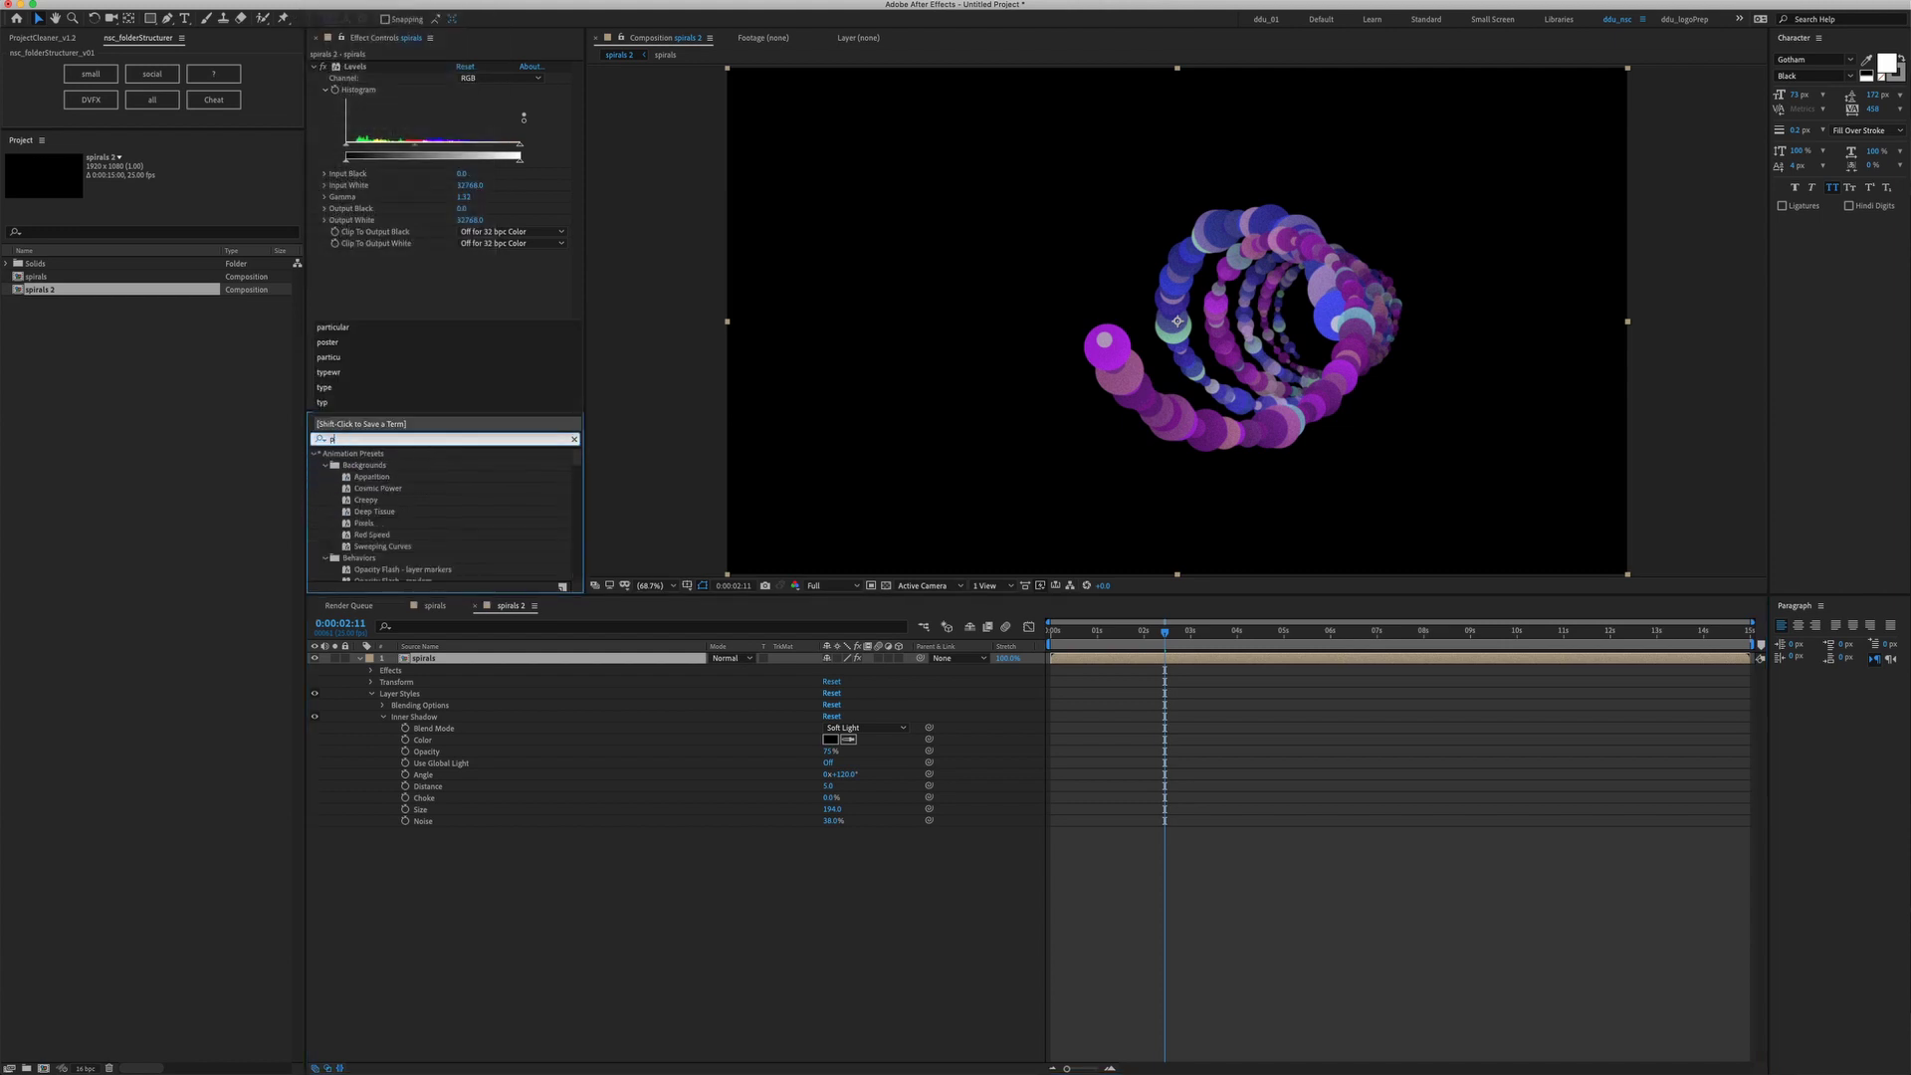
{"action": "type", "text": "oster"}
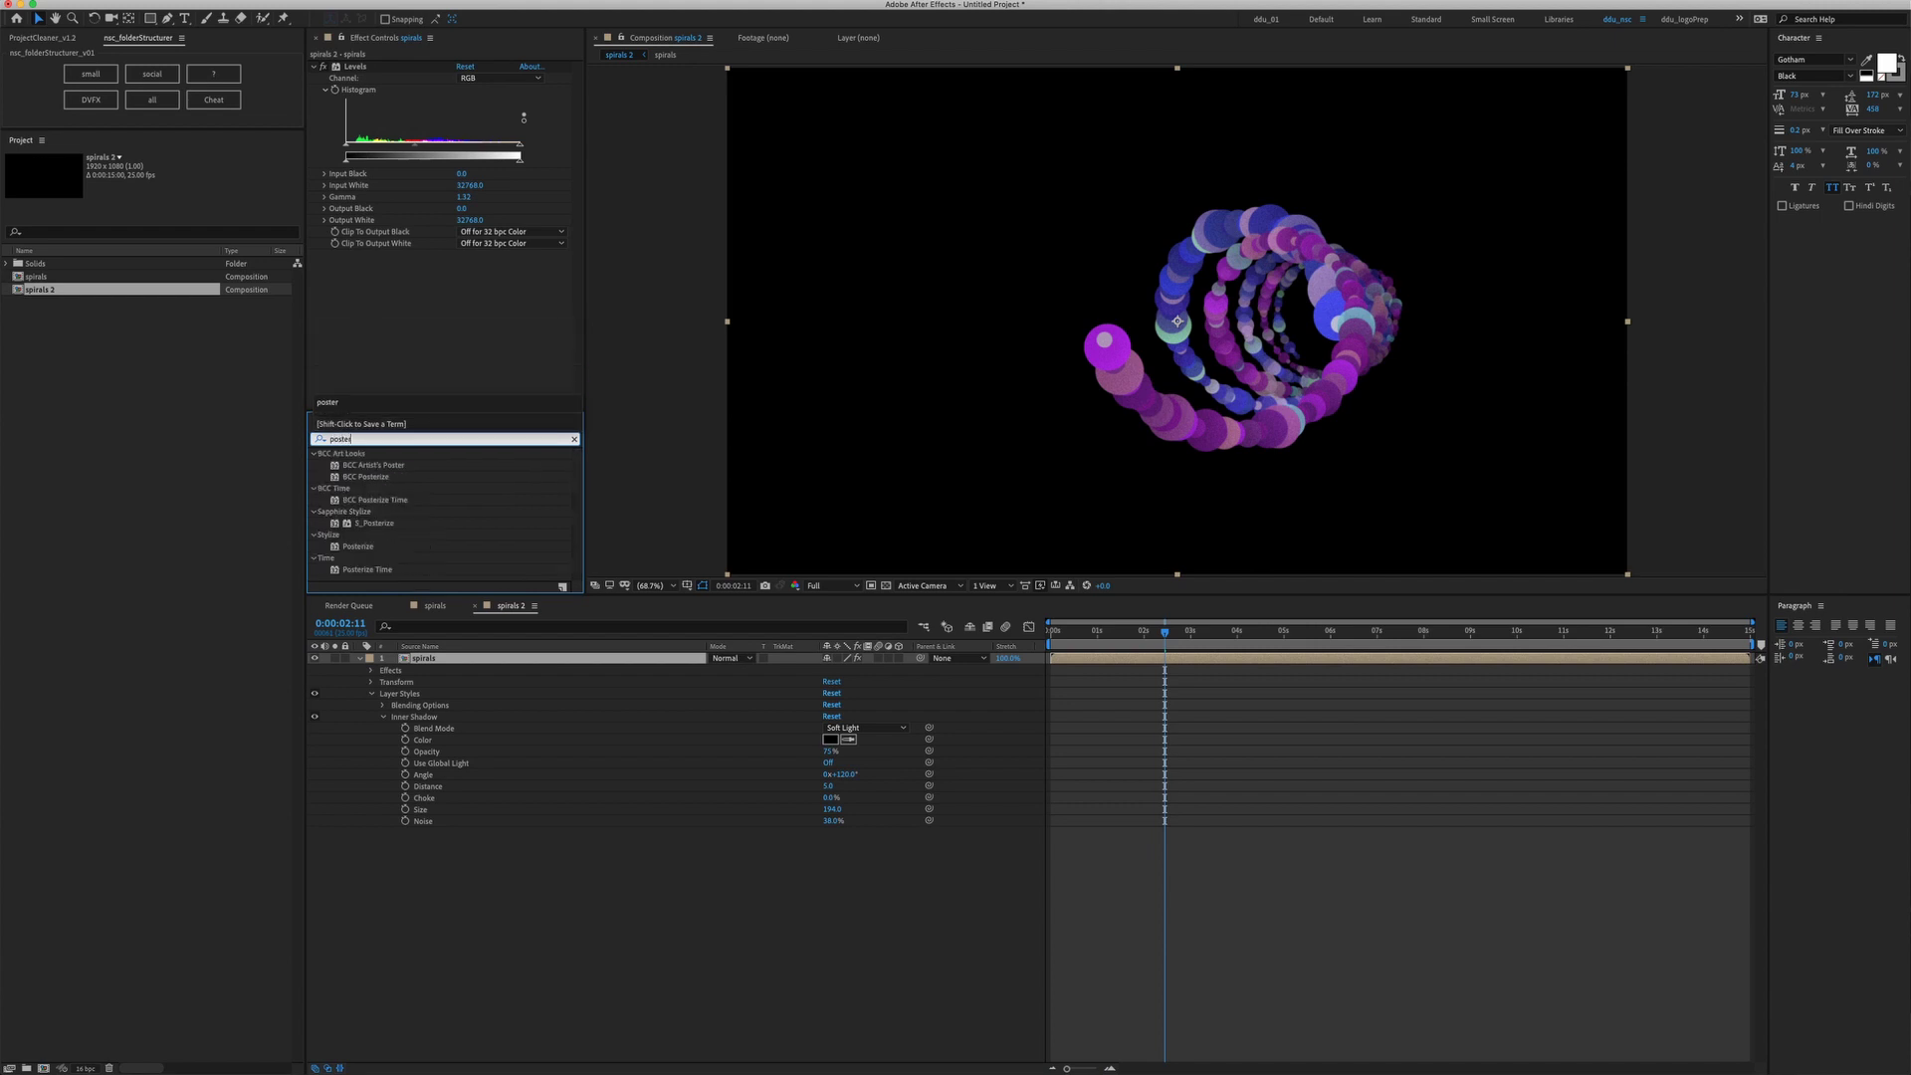
{"action": "double_click", "coordinate": [367, 569]}
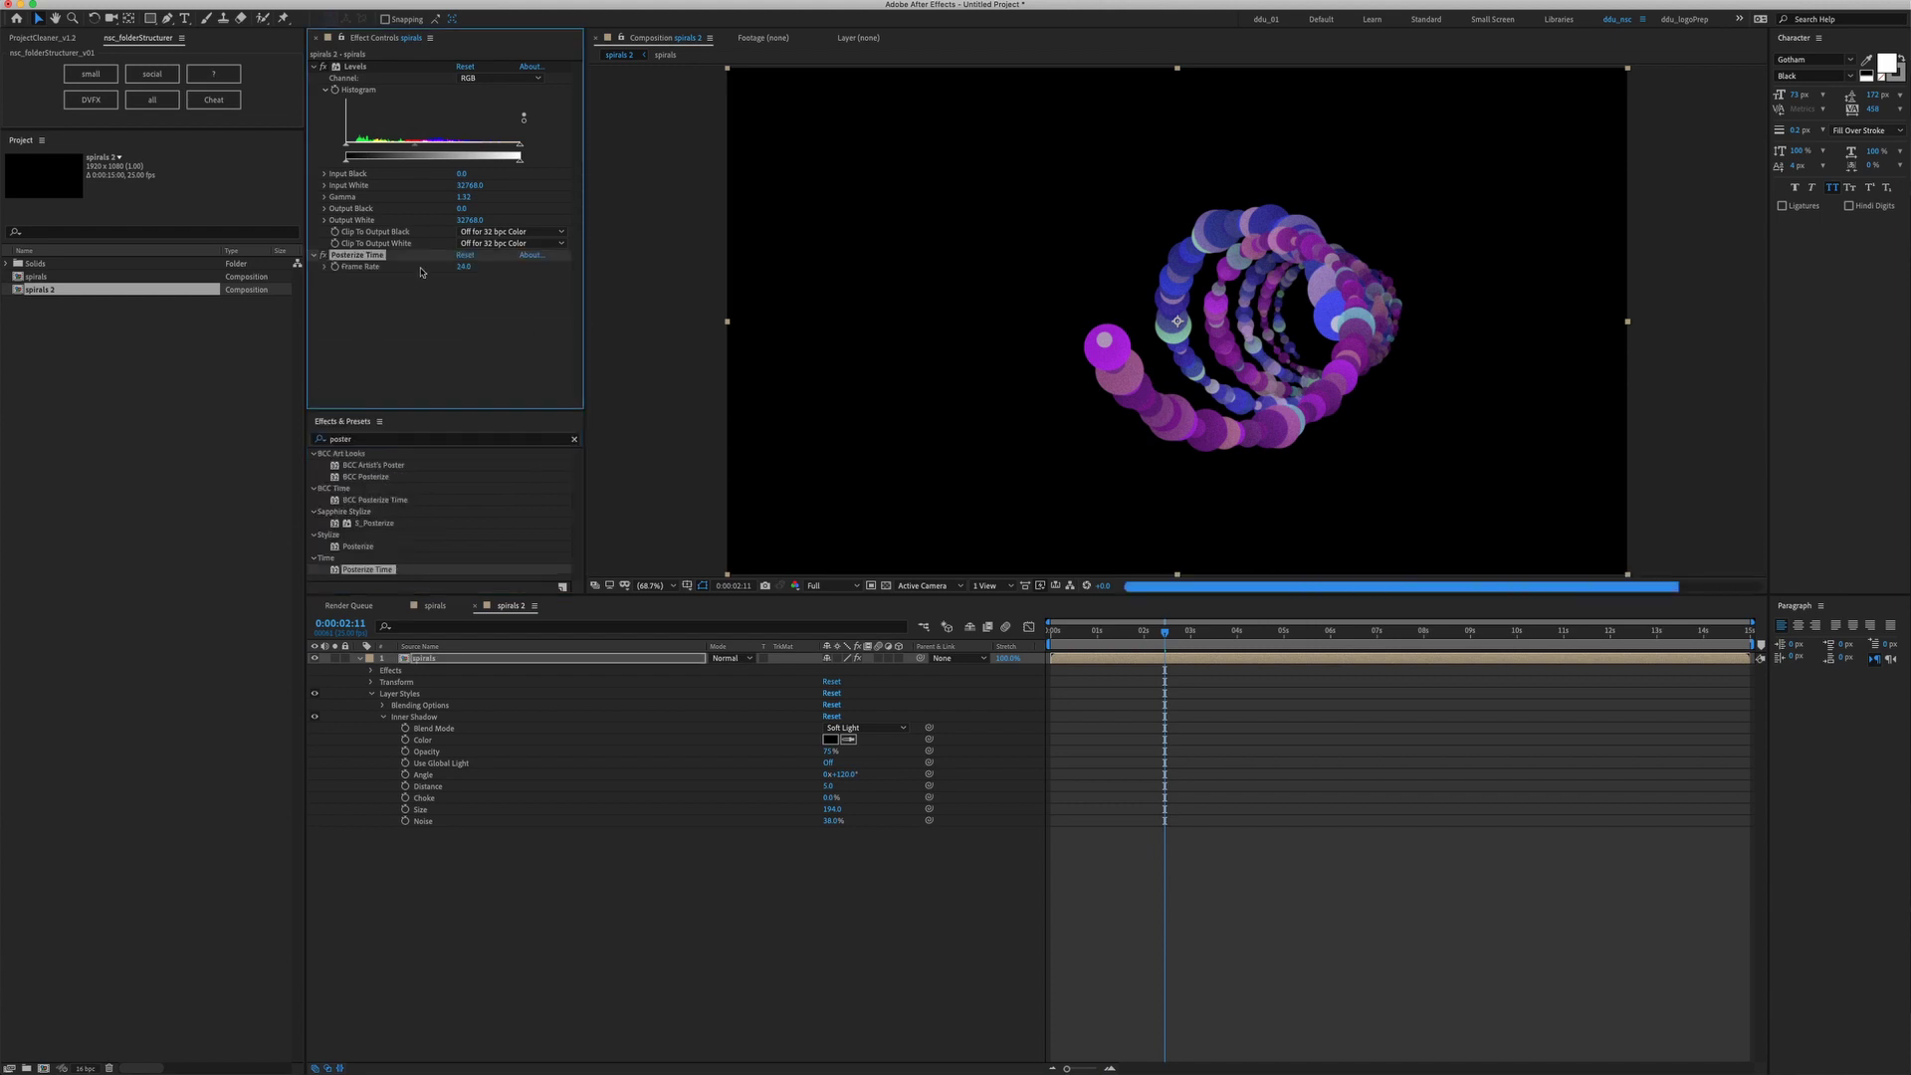
{"action": "left_click", "coordinate": [464, 267]}
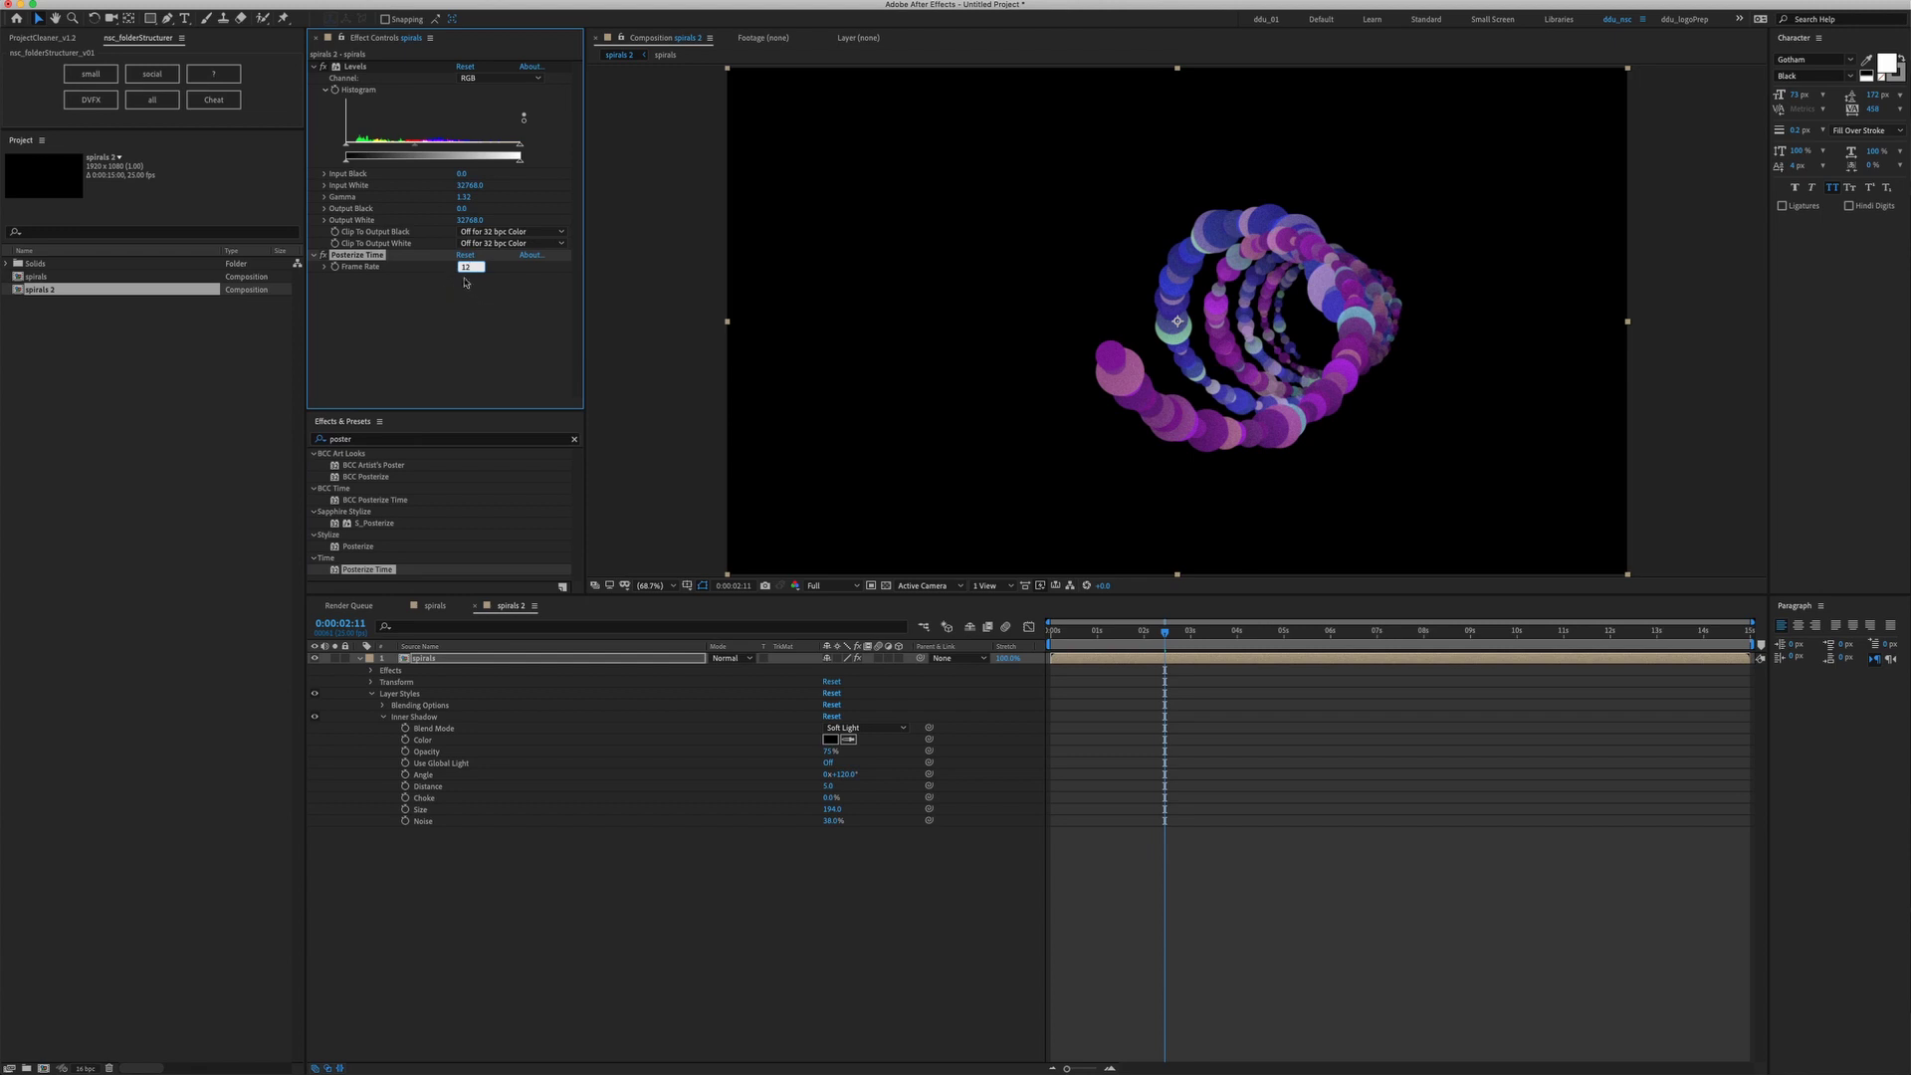
{"action": "key", "text": "Return"}
{"action": "key", "text": "Home"}
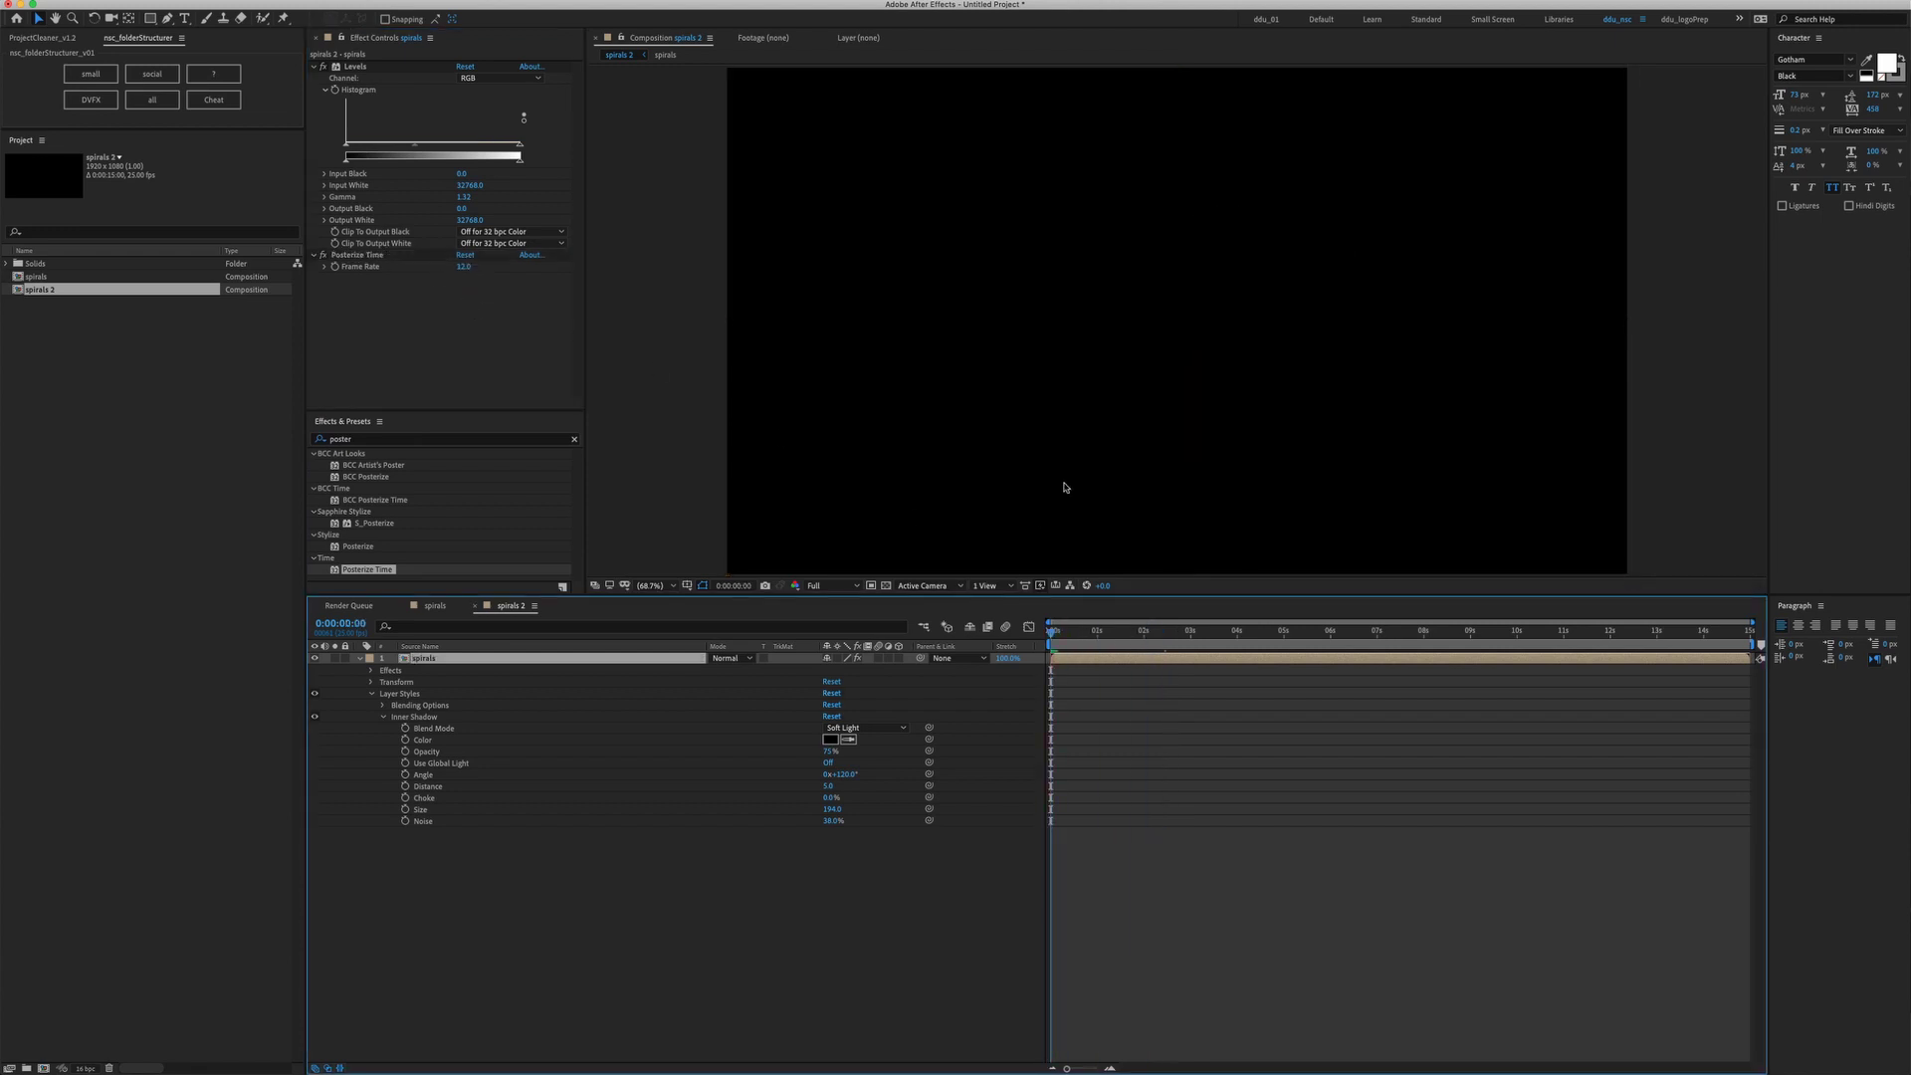
Play the spirals 2 preview from the start
{"action": "key", "text": "space"}
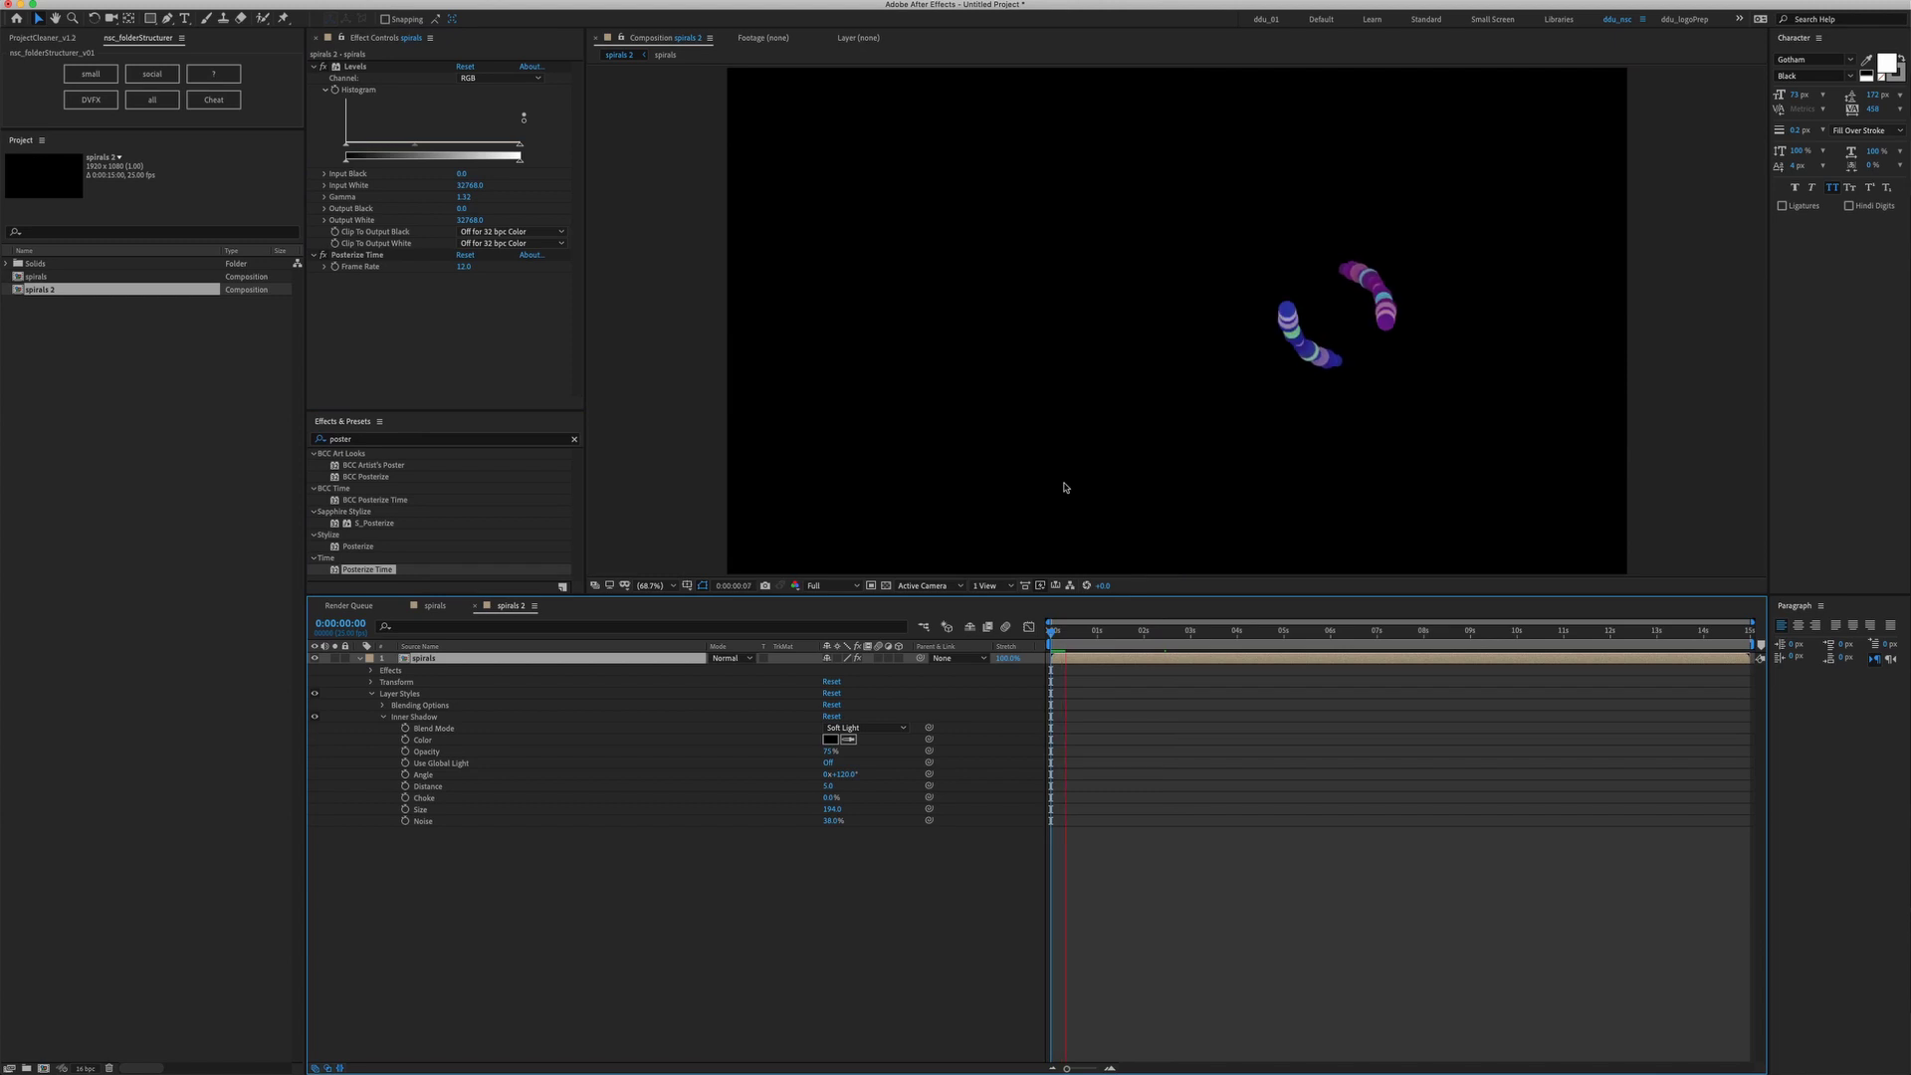